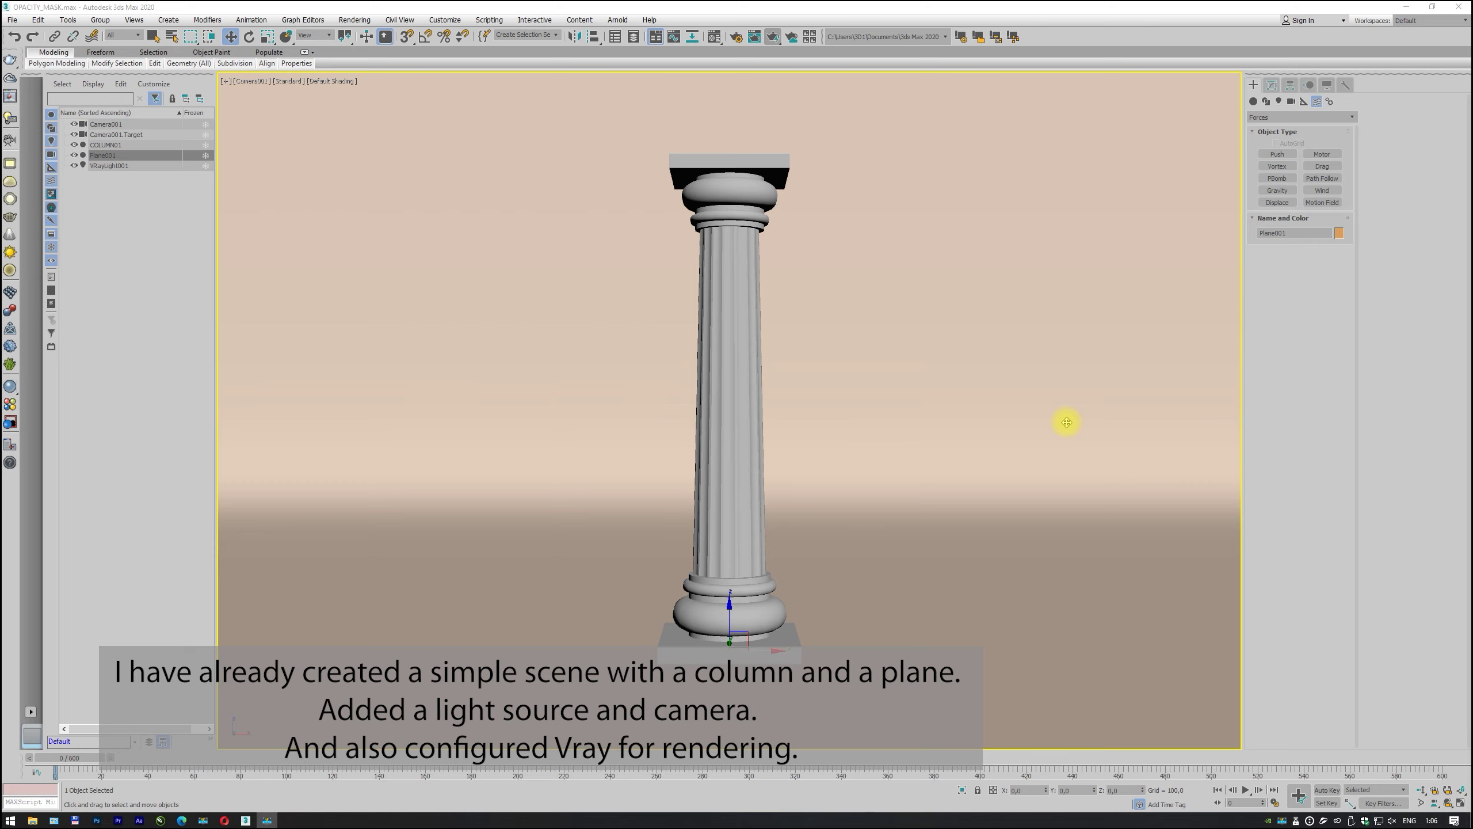
Step: Switch the viewport to Perspective and orbit out to inspect the backdrop, light and camera
{"action": "left_click", "coordinate": [251, 81]}
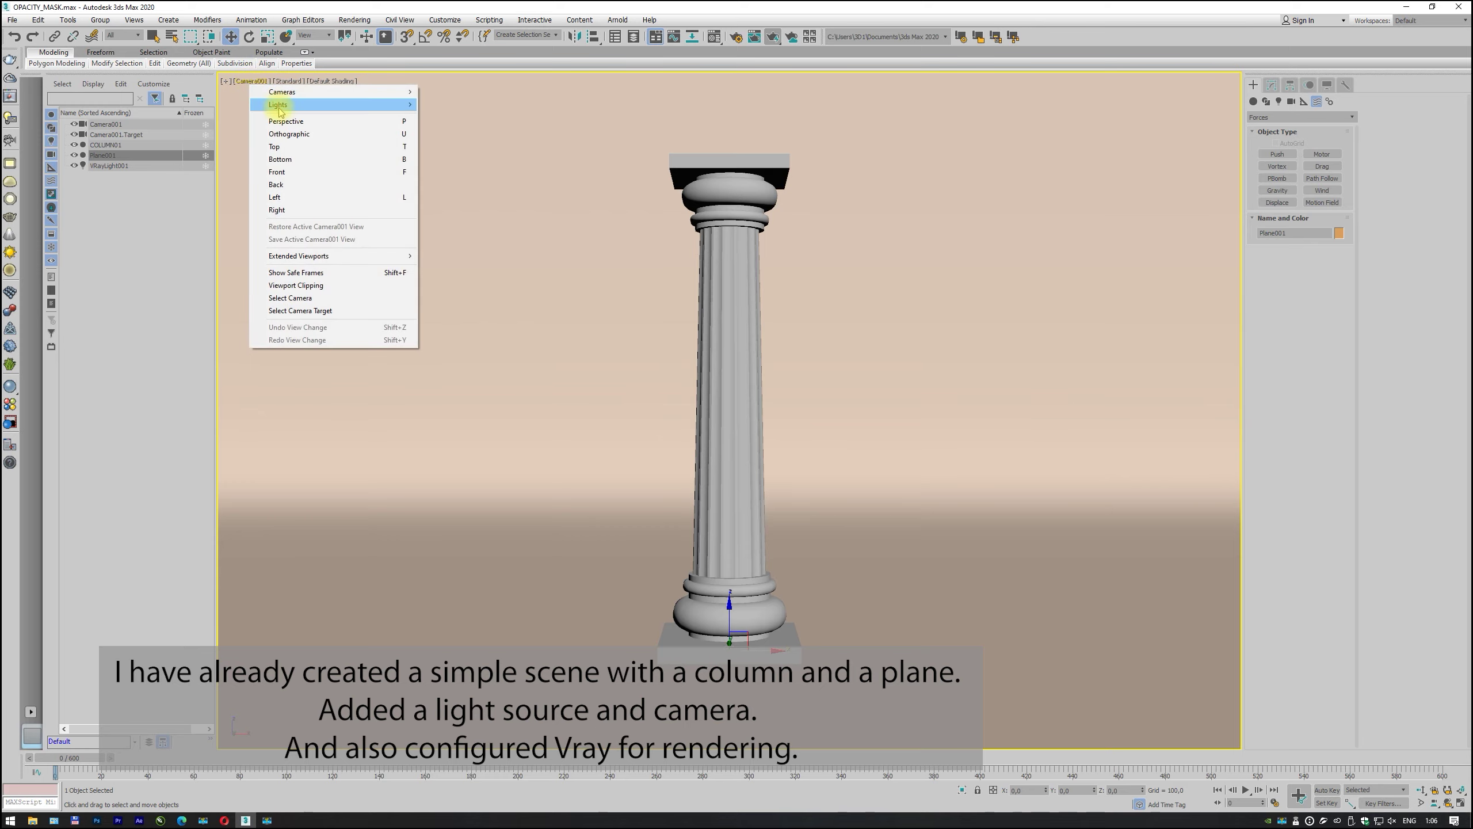
{"action": "left_click", "coordinate": [277, 109]}
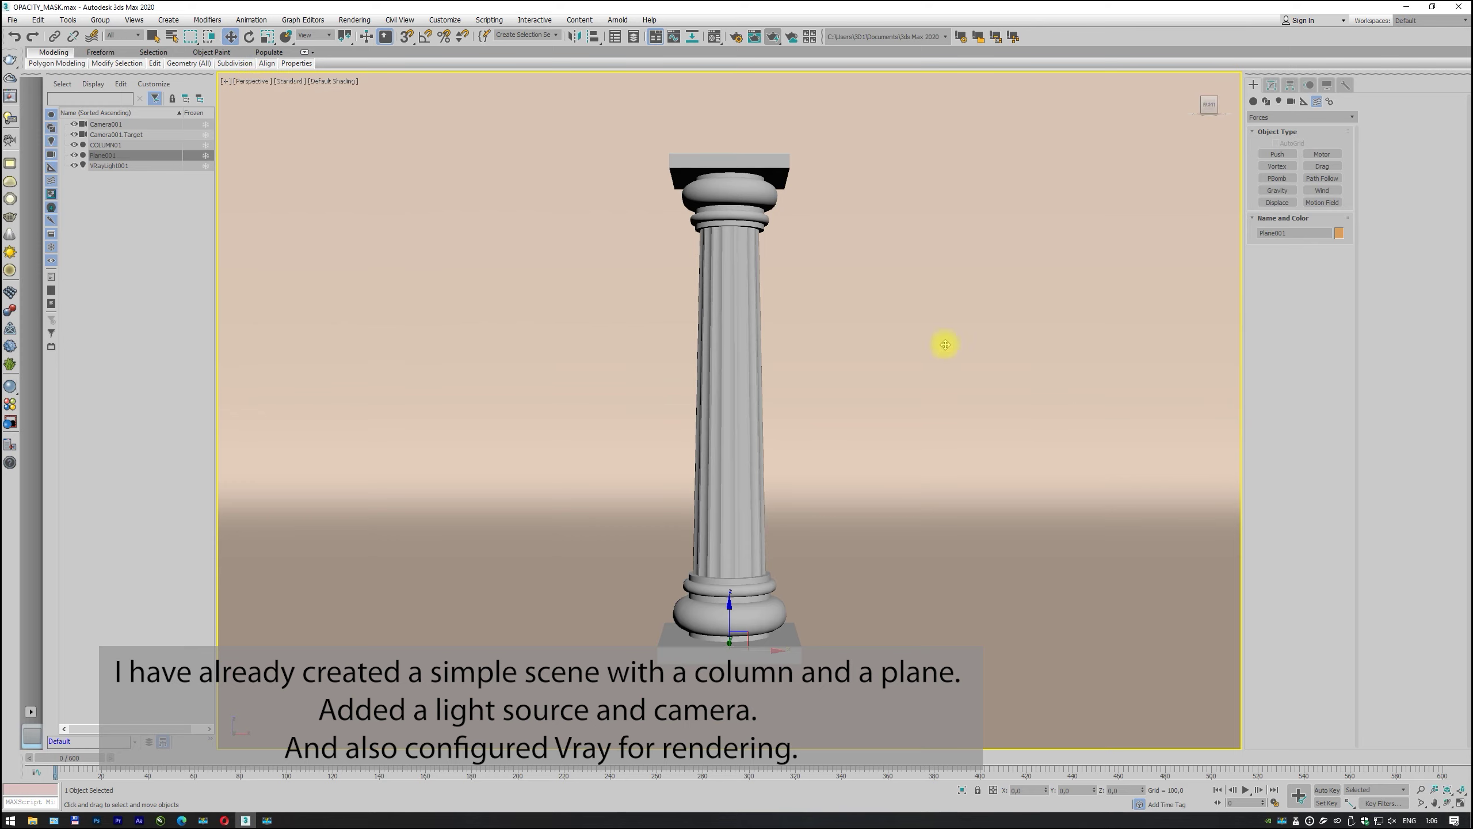
{"action": "left_click", "coordinate": [1432, 804]}
{"action": "left_click_drag", "start_coordinate": [667, 427], "coordinate": [773, 450]}
{"action": "scroll", "coordinate": [715, 432], "scroll_direction": "down", "scroll_amount": 5}
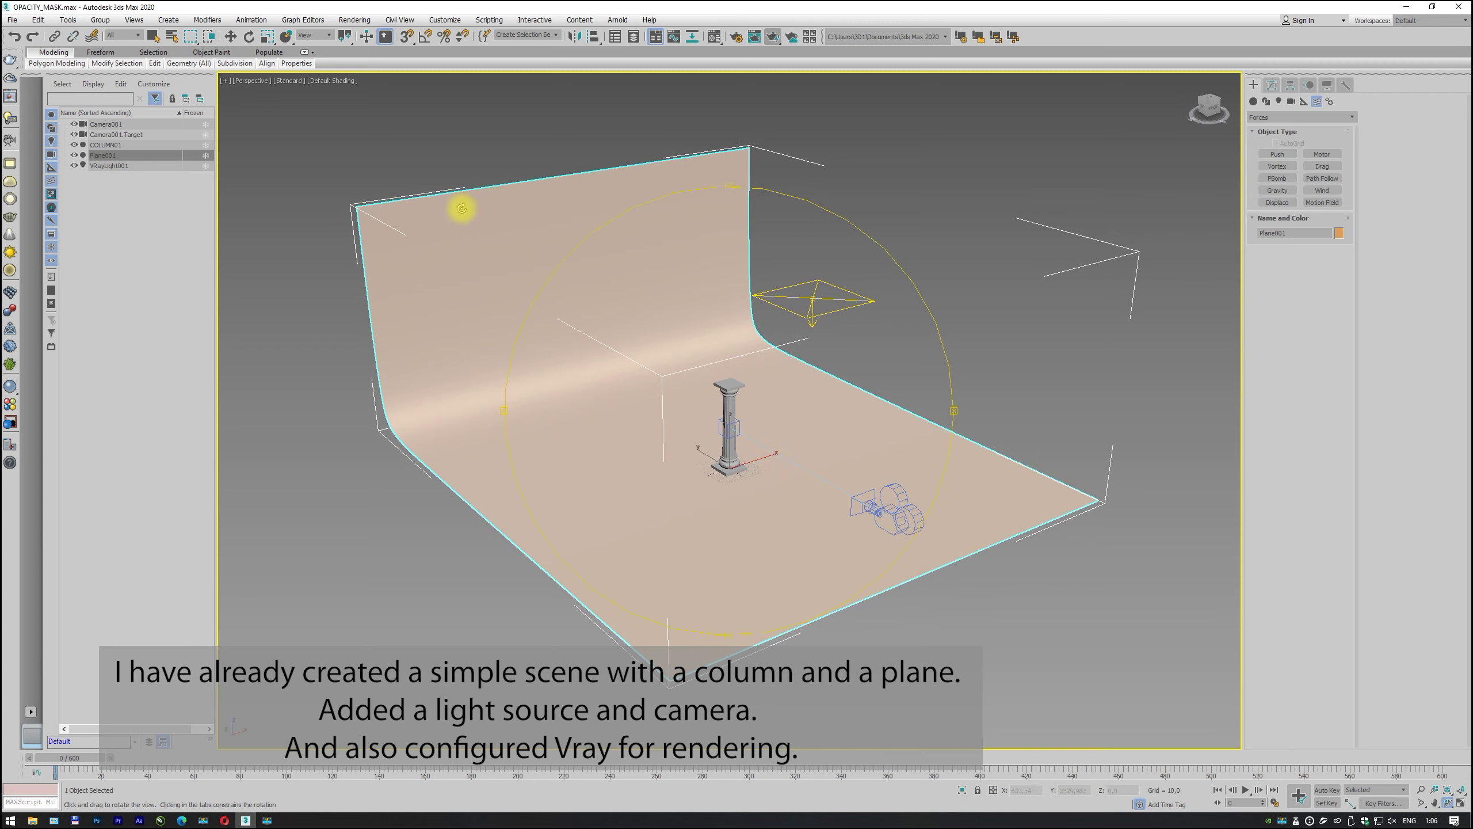
Step: Return the viewport to Camera001 and render the column with Render Production
{"action": "left_click", "coordinate": [253, 80]}
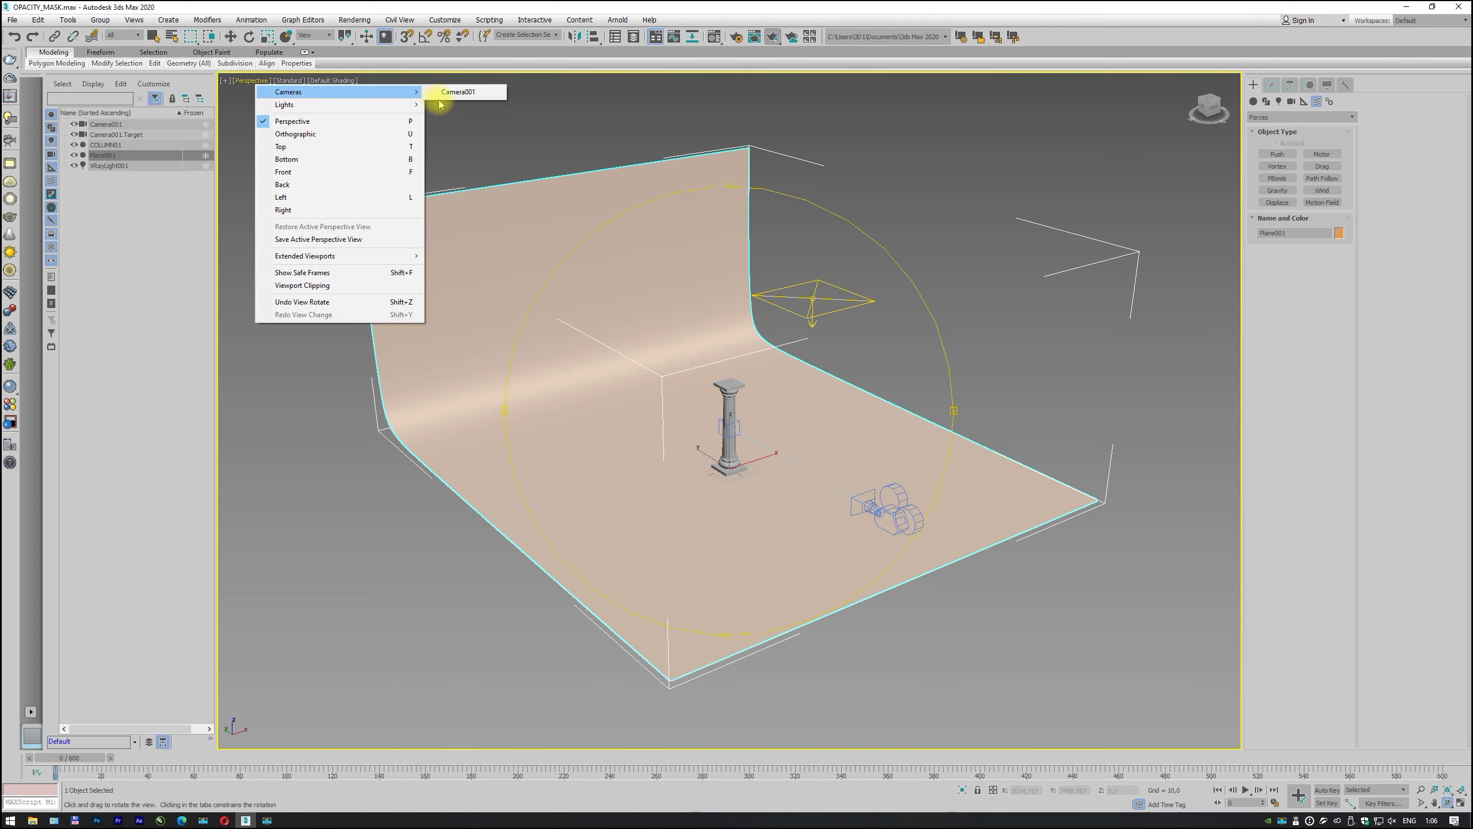
{"action": "left_click", "coordinate": [450, 94]}
{"action": "left_click", "coordinate": [789, 36]}
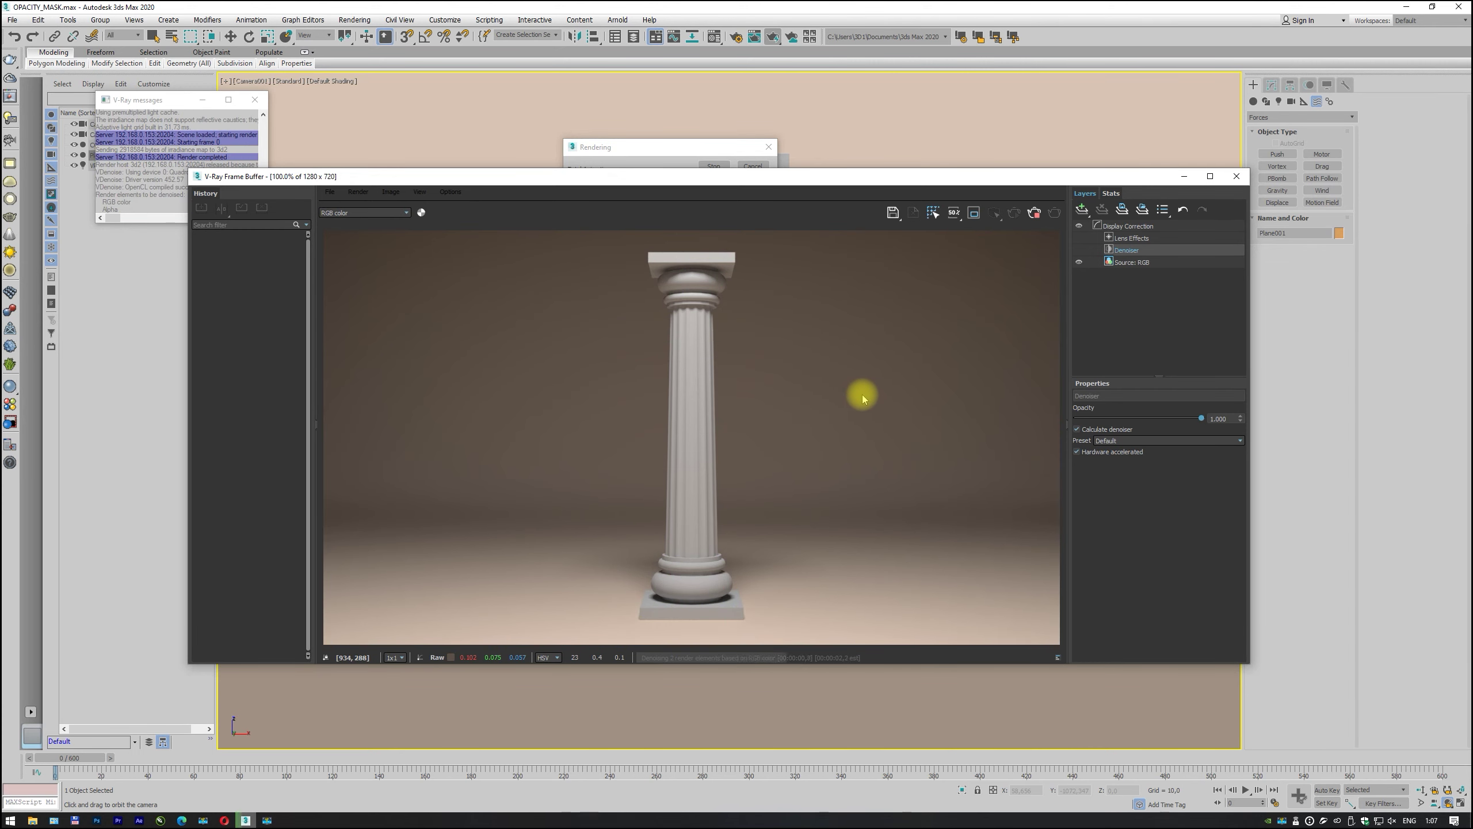
Step: Clone the column to the right as a copy named PARTICLES_EMITTER, then reselect the original
{"action": "left_click", "coordinate": [1236, 176]}
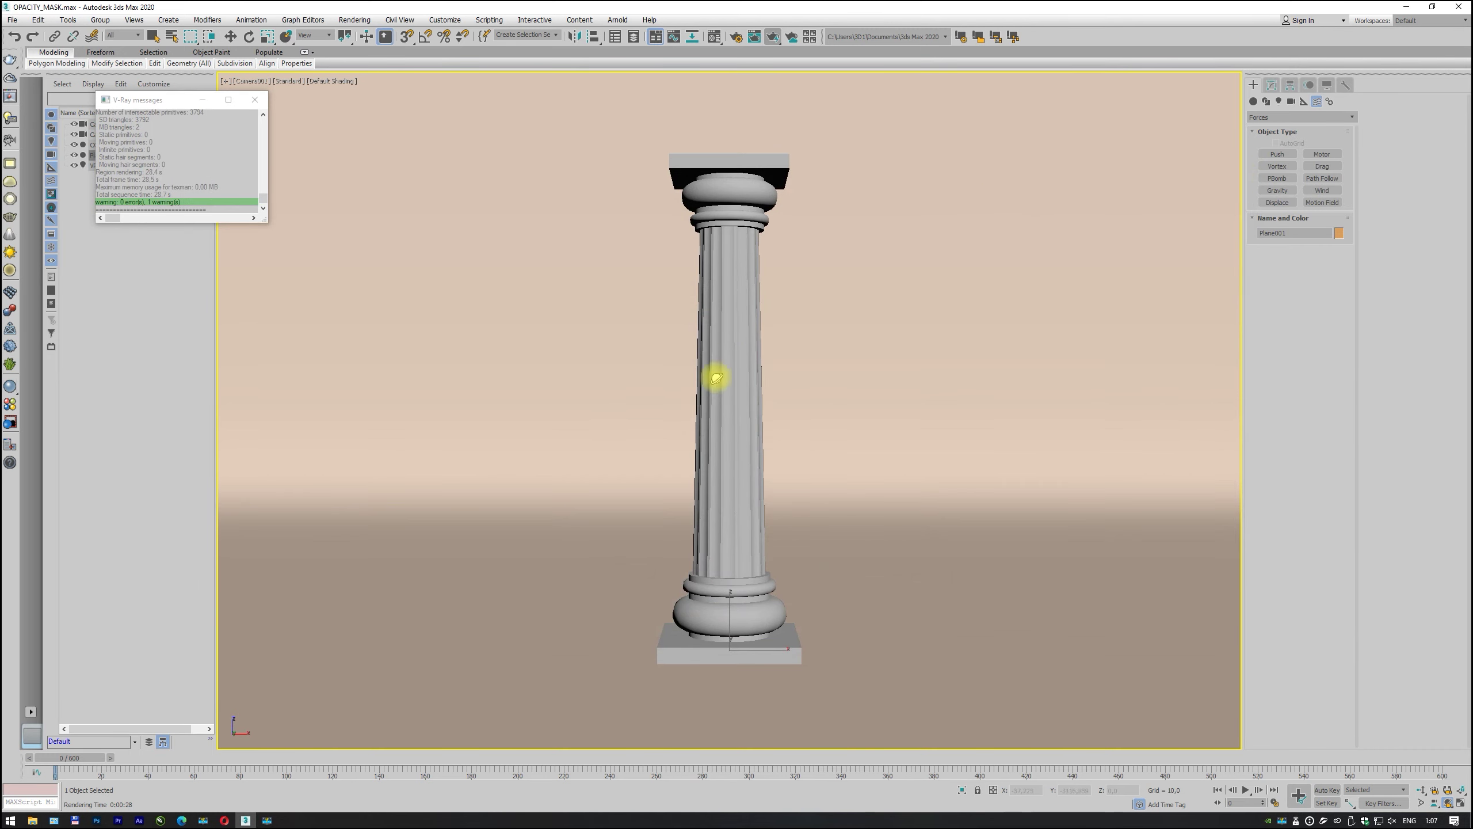
{"action": "left_click", "coordinate": [153, 37]}
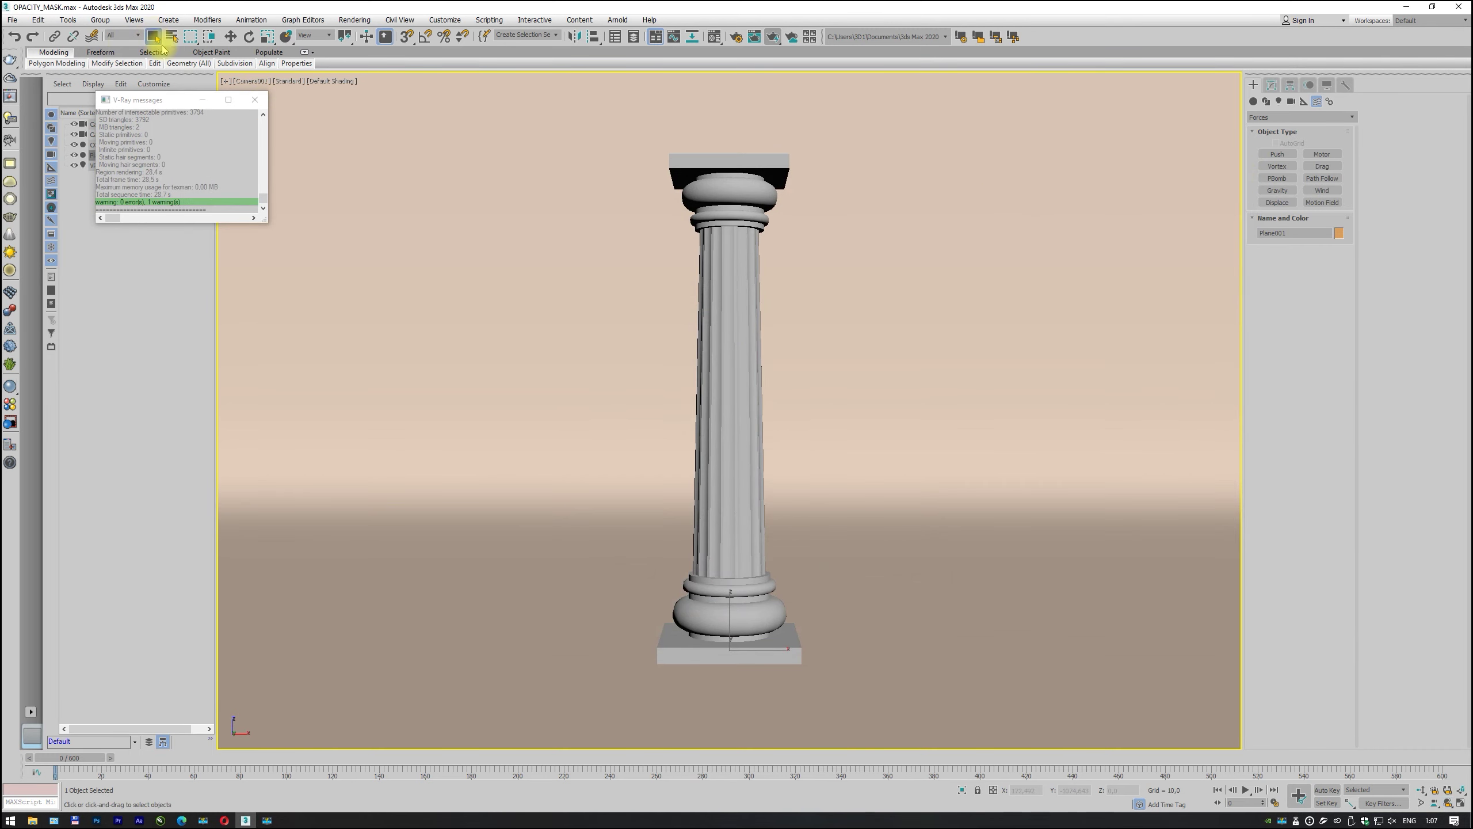
{"action": "left_click", "coordinate": [723, 379]}
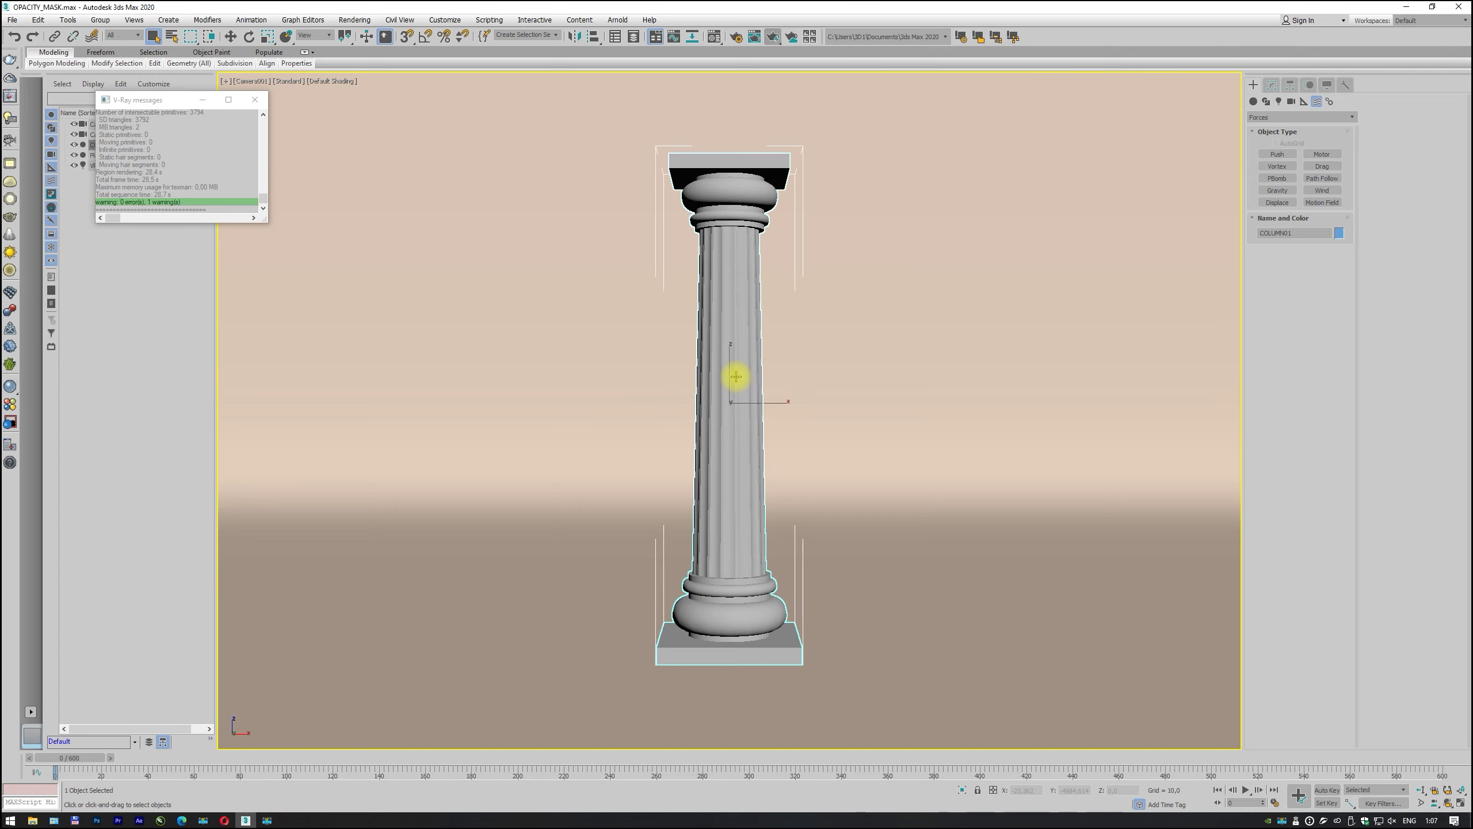
{"action": "left_click", "coordinate": [231, 36]}
{"action": "left_click_drag", "start_coordinate": [761, 403], "coordinate": [972, 403], "text": "shift"}
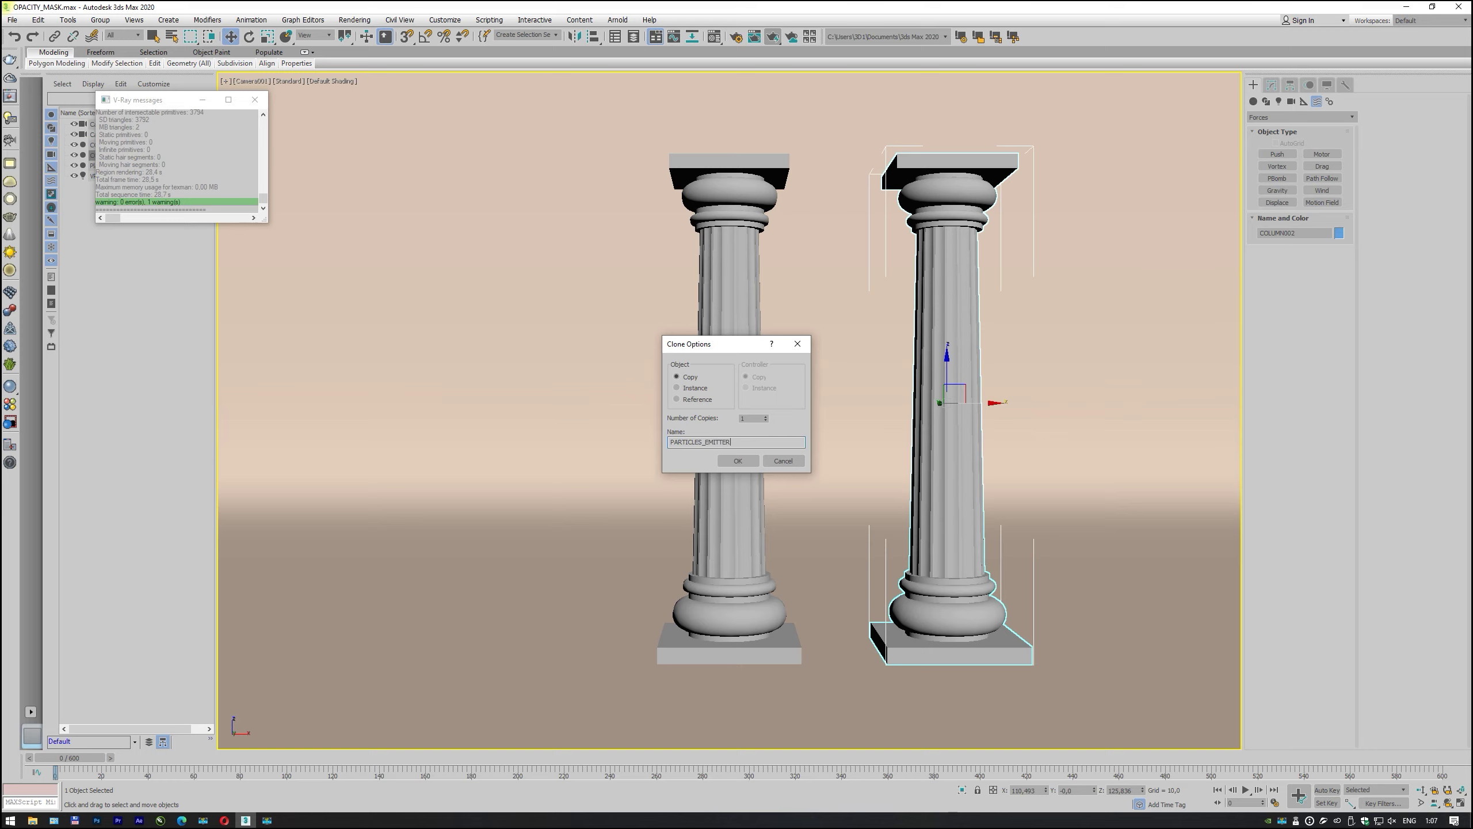
{"action": "left_click", "coordinate": [746, 460]}
{"action": "left_click", "coordinate": [742, 359]}
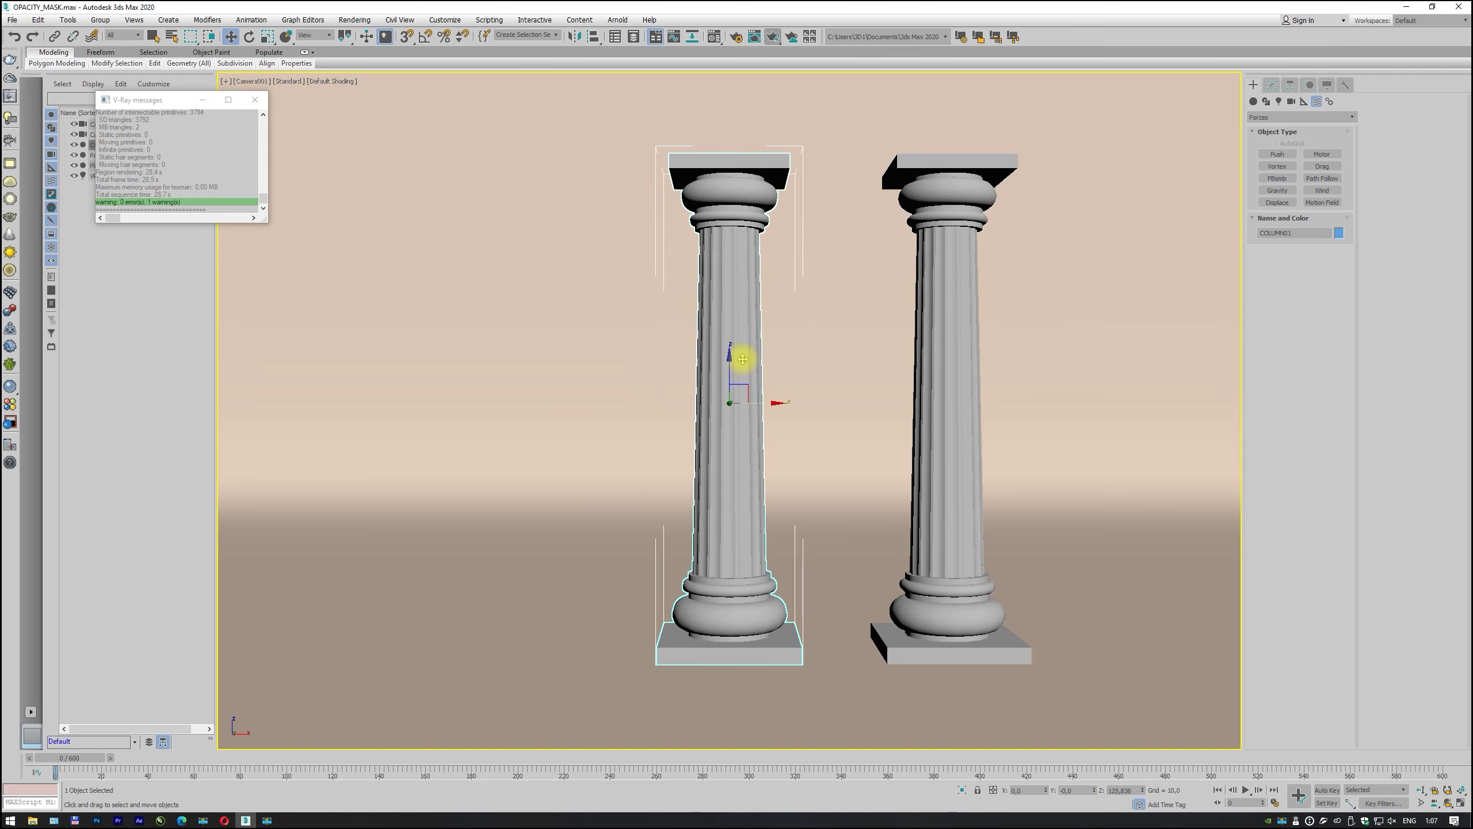
Step: Assign Stone.mat's Granite_G_80cm material to COLUMN01 and show its texture shaded in the viewport
{"action": "key", "text": "m"}
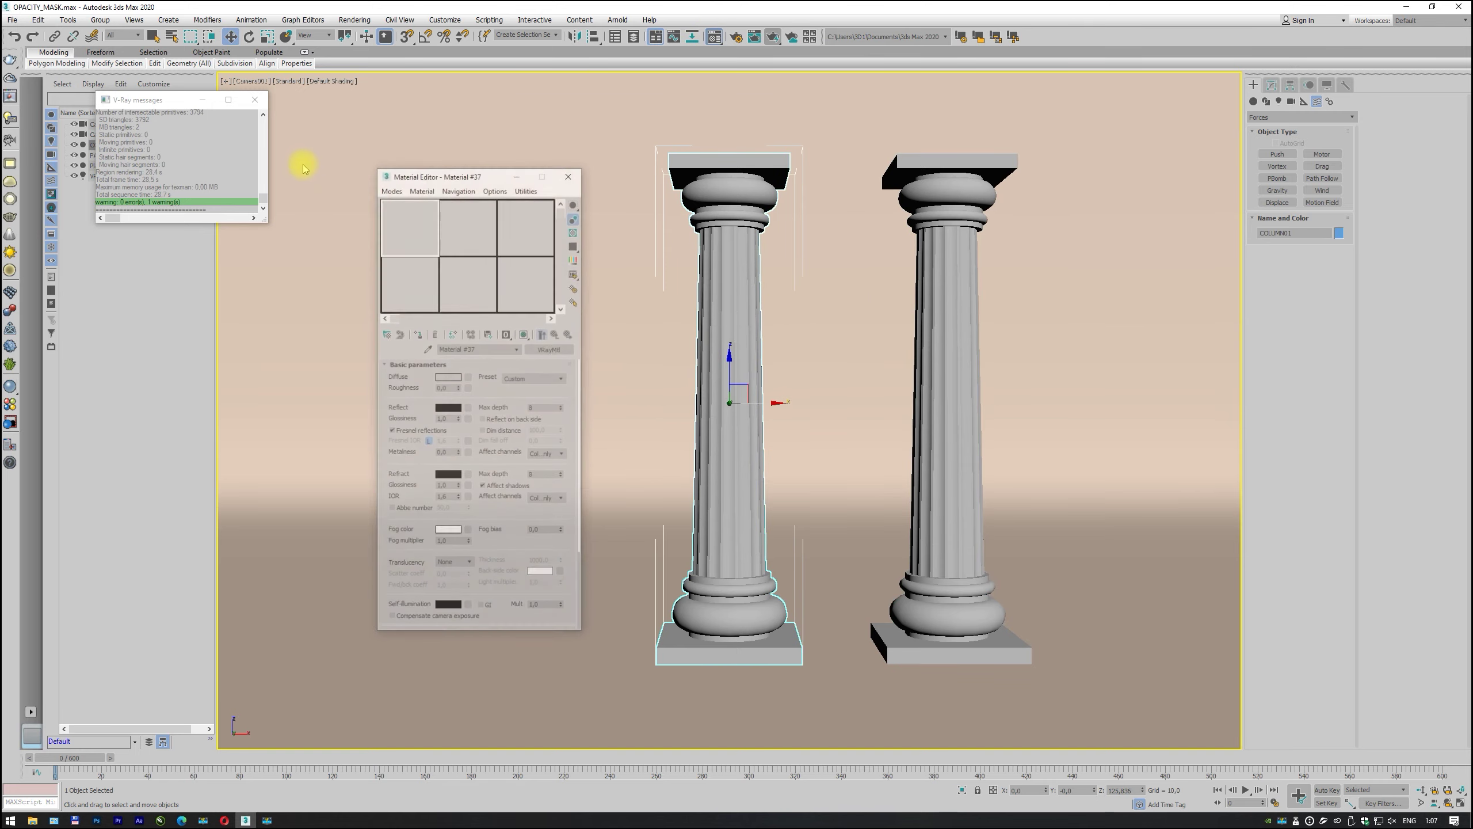
{"action": "left_click", "coordinate": [386, 335]}
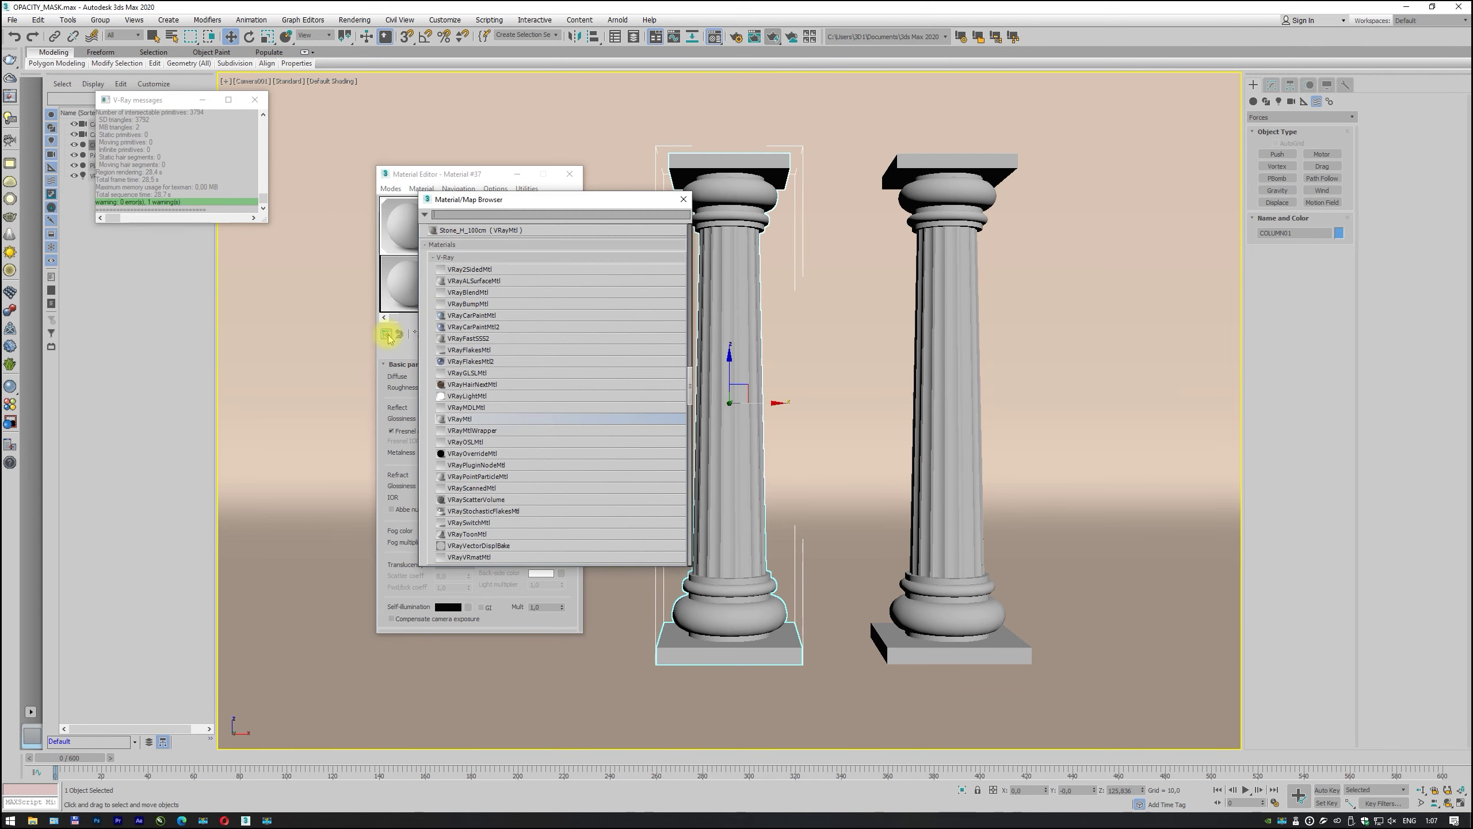
{"action": "scroll", "coordinate": [476, 407], "scroll_direction": "up", "scroll_amount": 3}
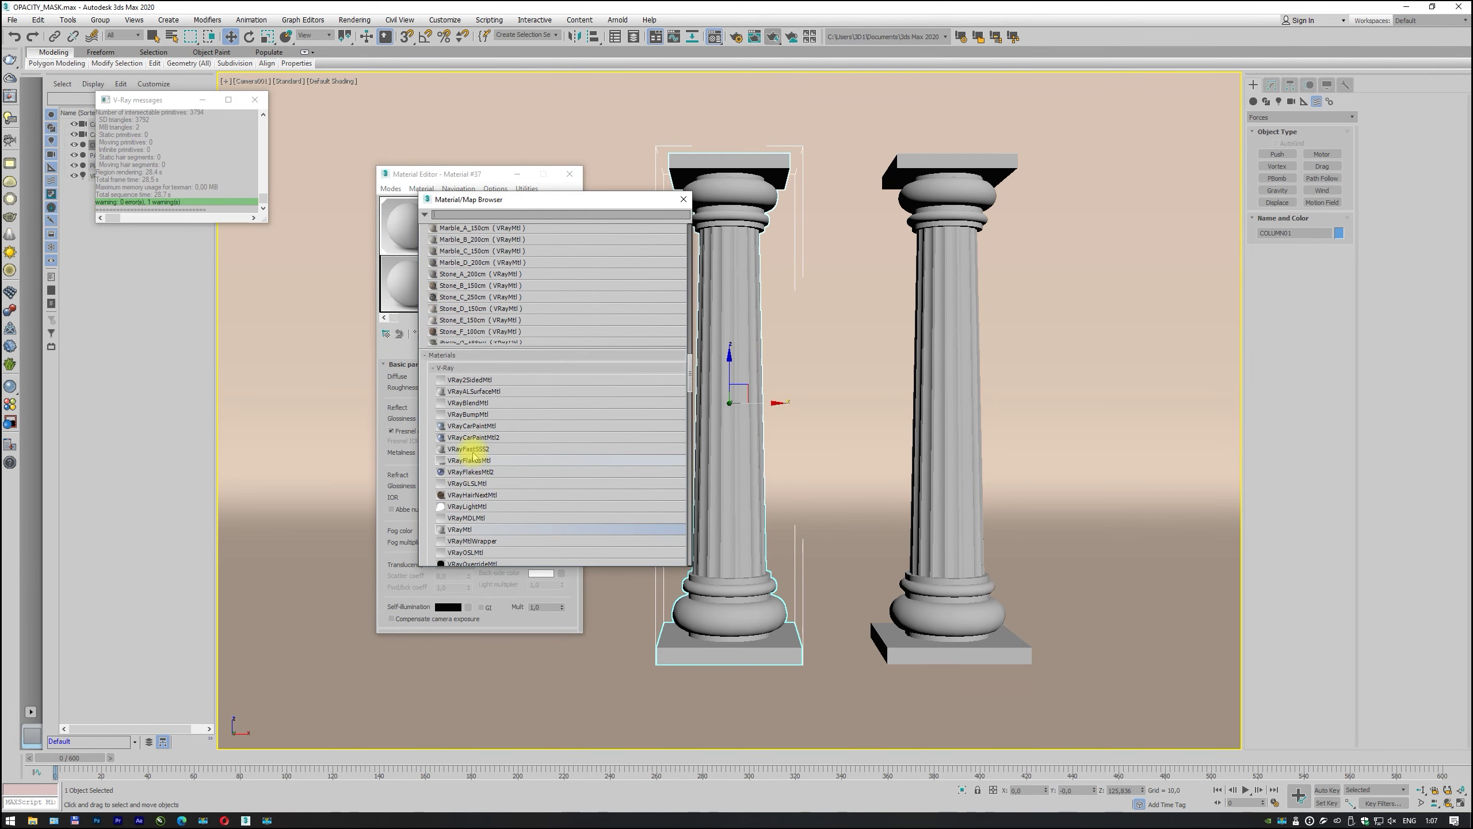
{"action": "scroll", "coordinate": [477, 440], "scroll_direction": "up", "scroll_amount": 3}
{"action": "scroll", "coordinate": [474, 476], "scroll_direction": "up", "scroll_amount": 3}
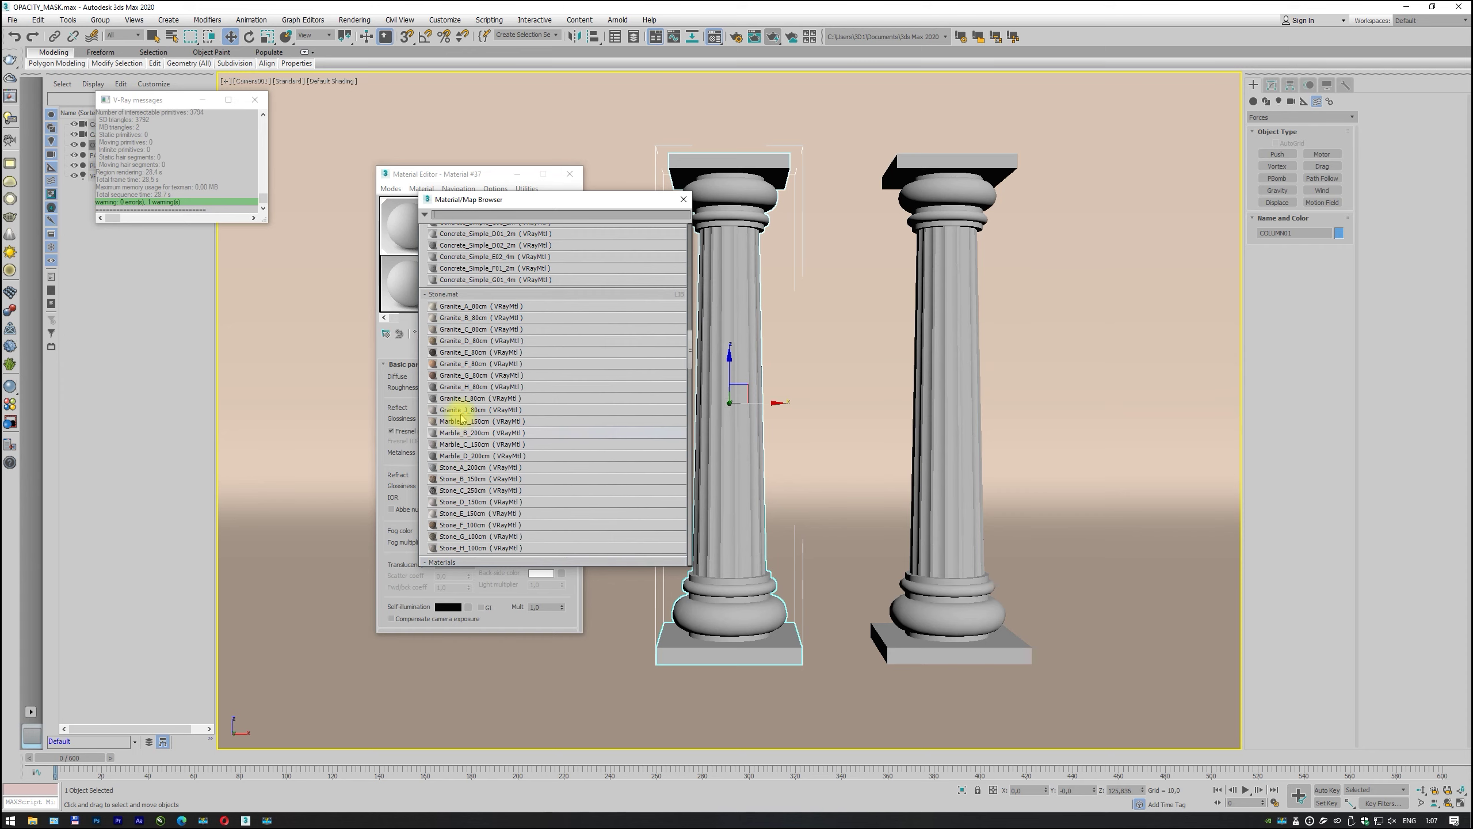
{"action": "double_click", "coordinate": [464, 376]}
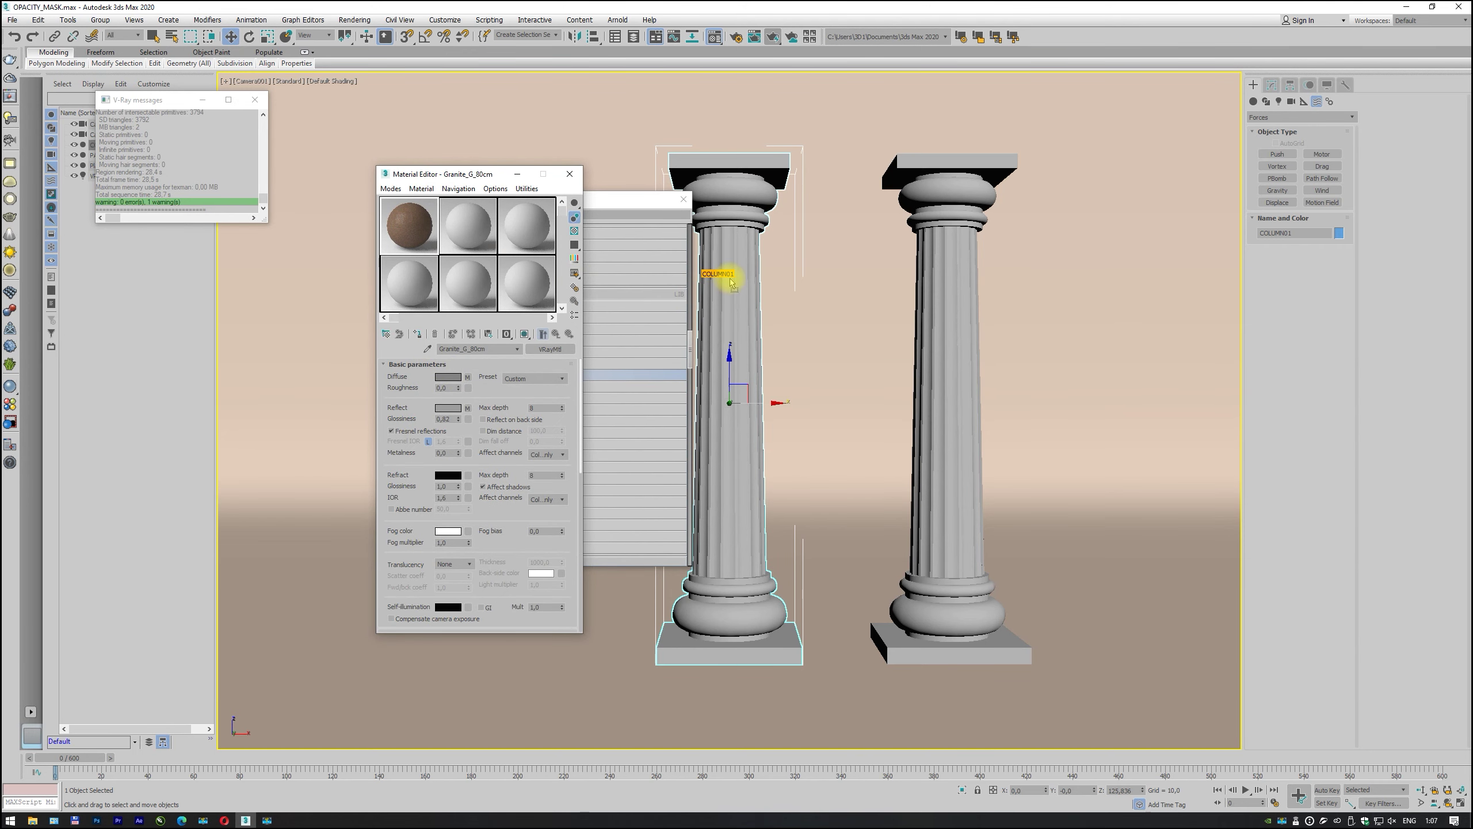
{"action": "left_click", "coordinate": [683, 199]}
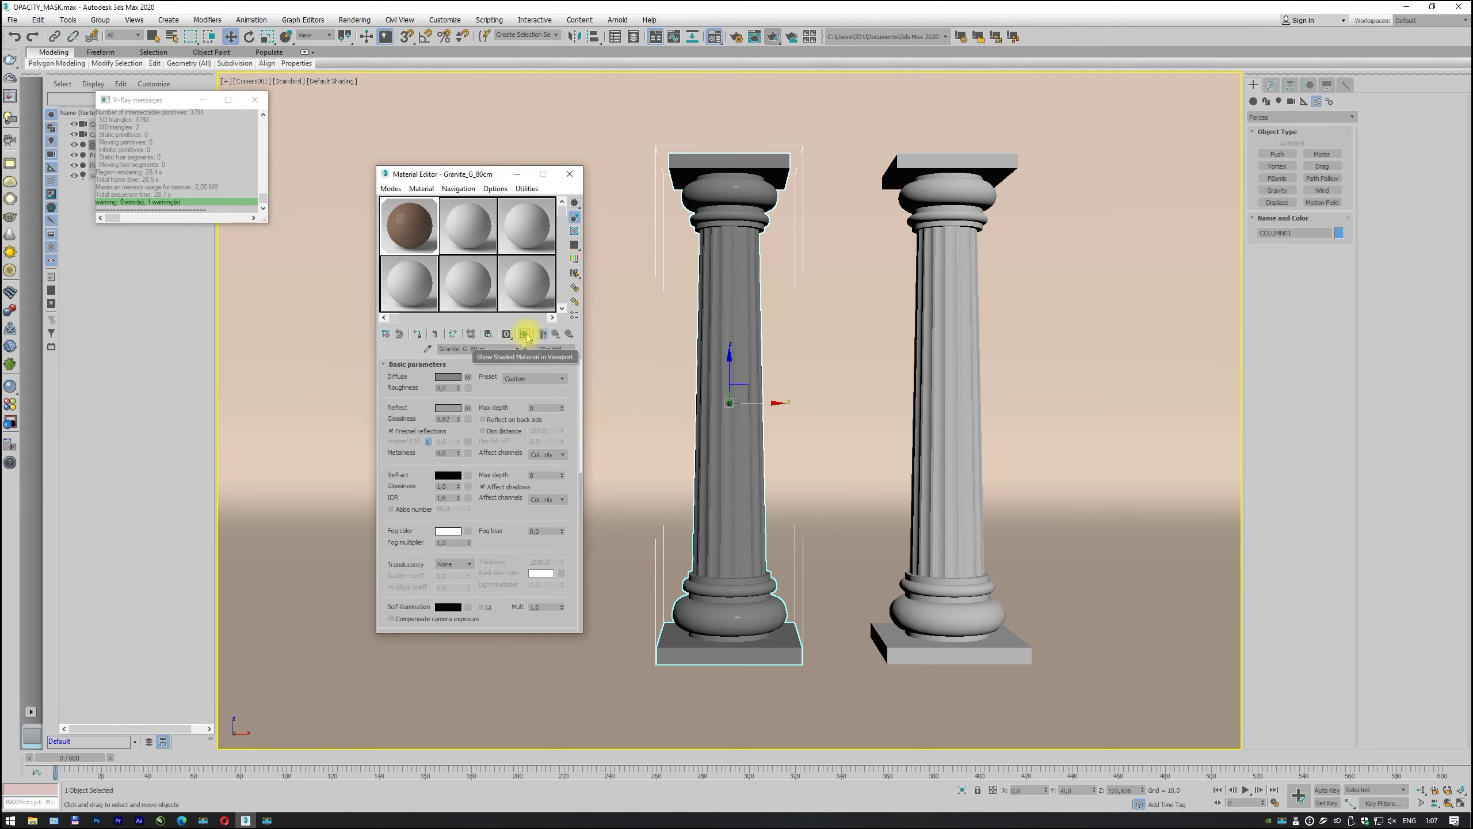
{"action": "left_click", "coordinate": [525, 335]}
{"action": "left_click", "coordinate": [571, 174]}
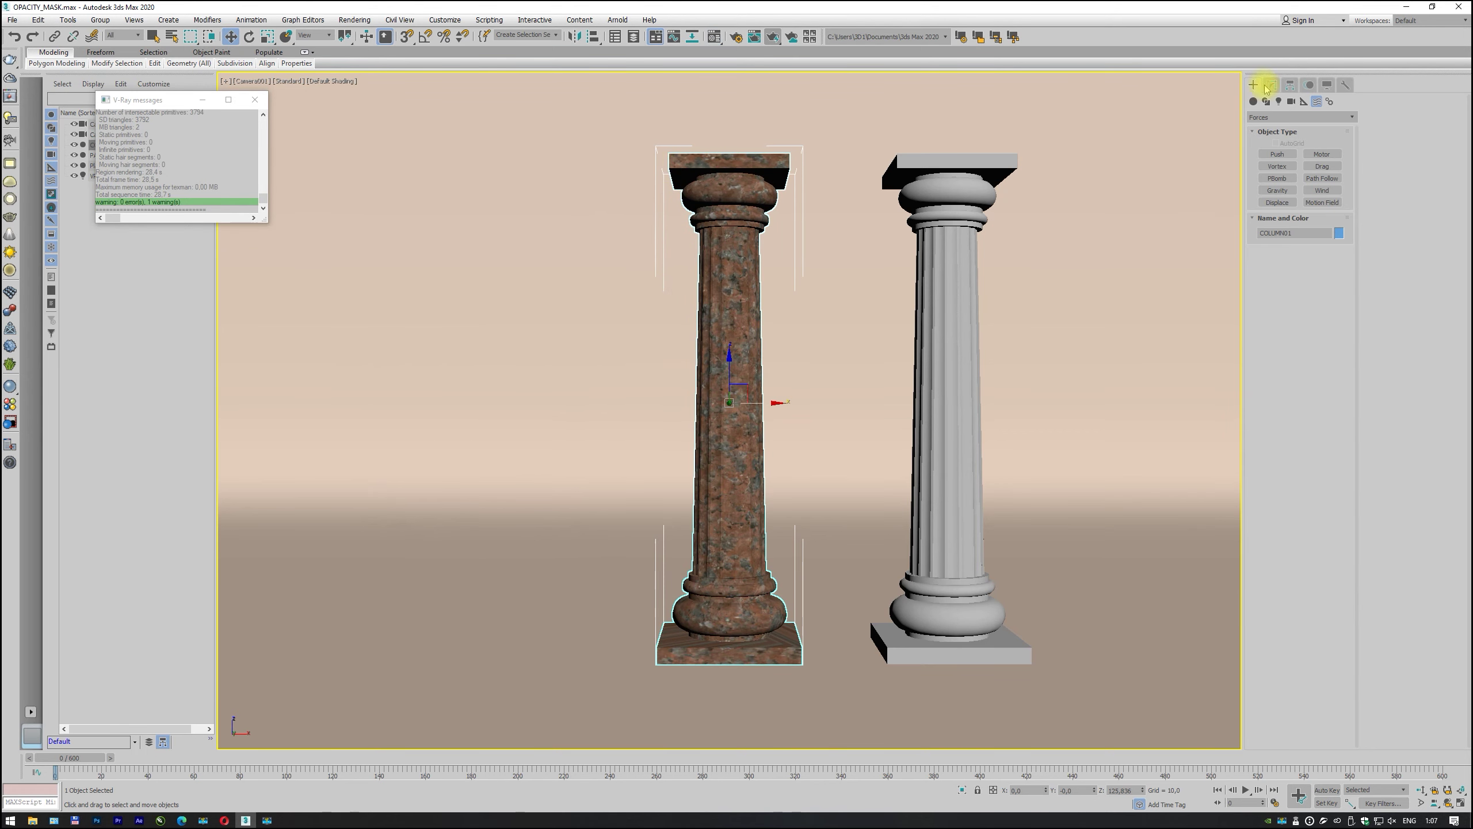
{"action": "left_click", "coordinate": [1271, 84]}
Step: Add a UVW Map modifier to COLUMN01 with Box mapping and 250 length, width and height
{"action": "left_click", "coordinate": [1286, 121]}
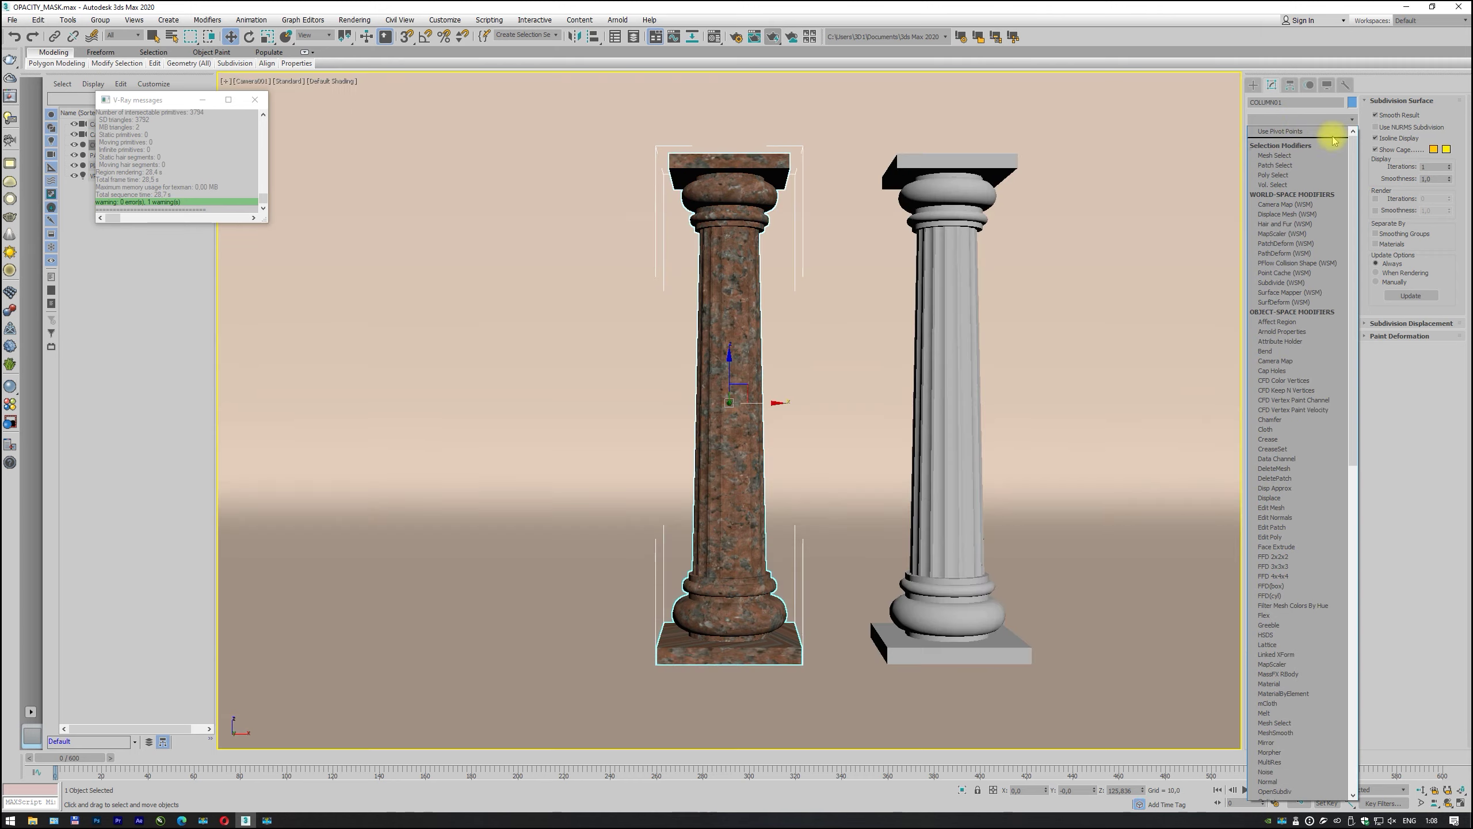
{"action": "left_click_drag", "start_coordinate": [1351, 138], "coordinate": [1351, 586]}
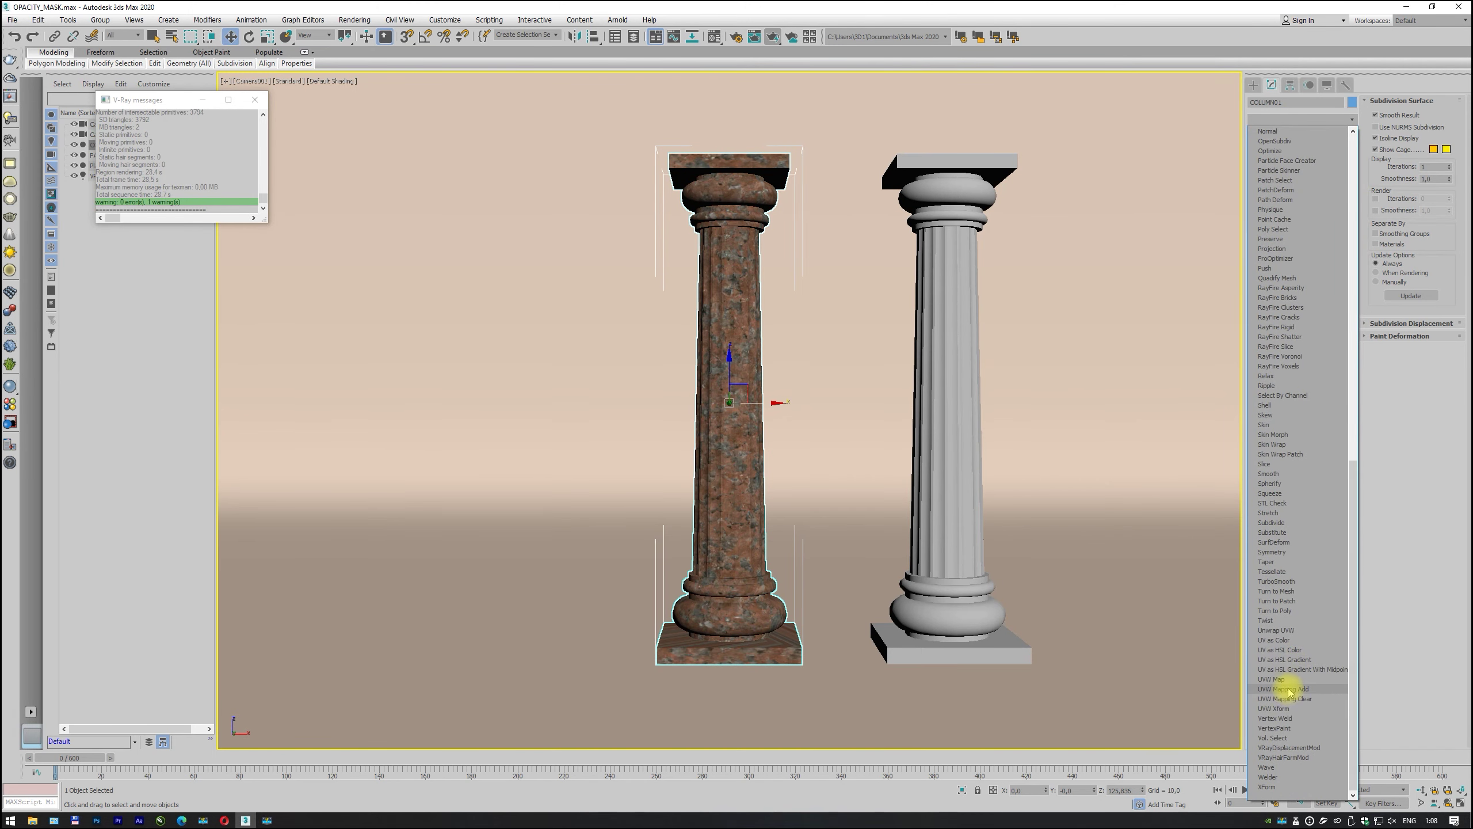
{"action": "left_click", "coordinate": [1273, 679]}
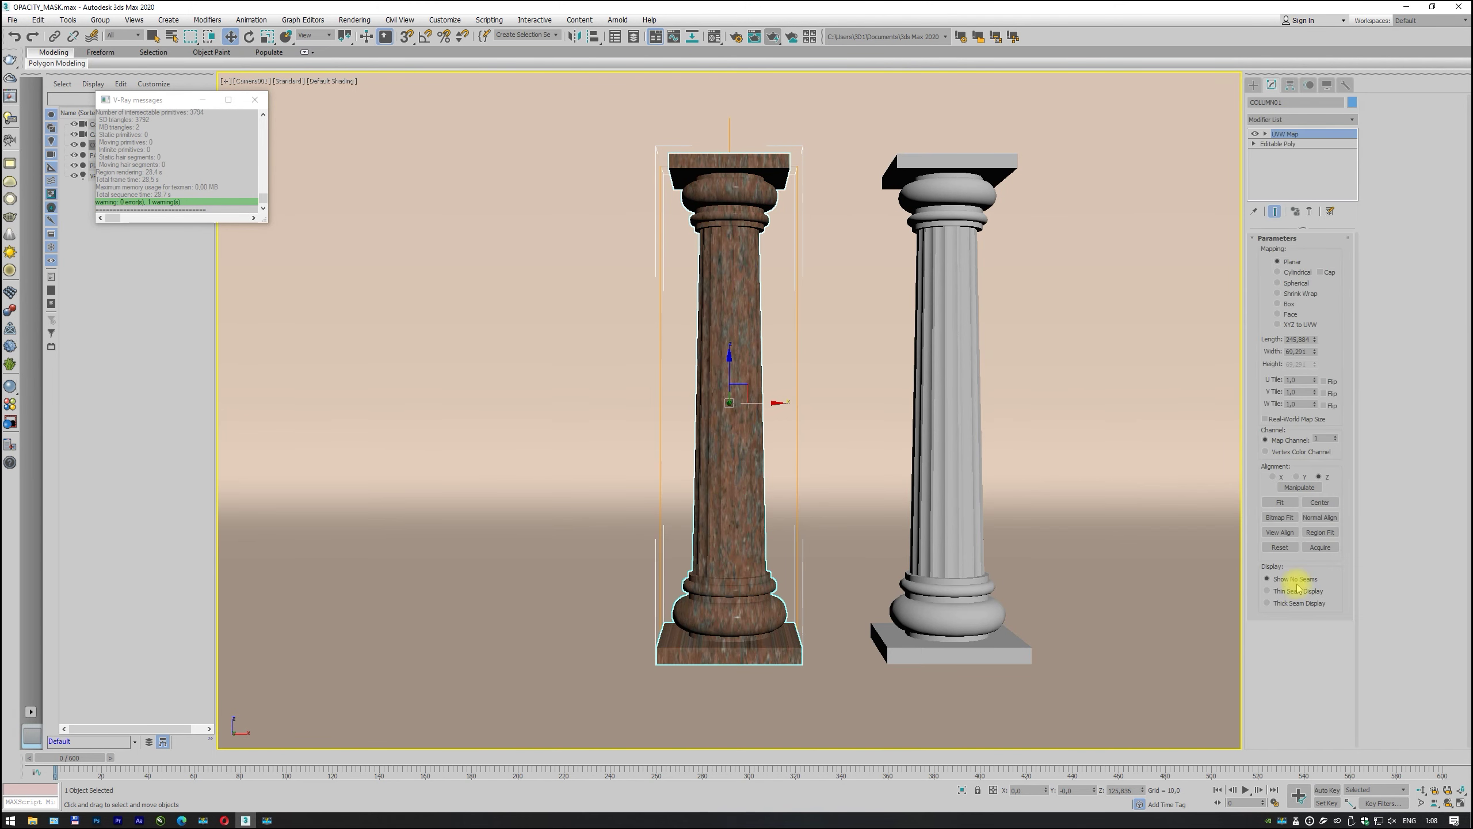
{"action": "left_click", "coordinate": [1297, 282]}
{"action": "left_click", "coordinate": [1298, 303]}
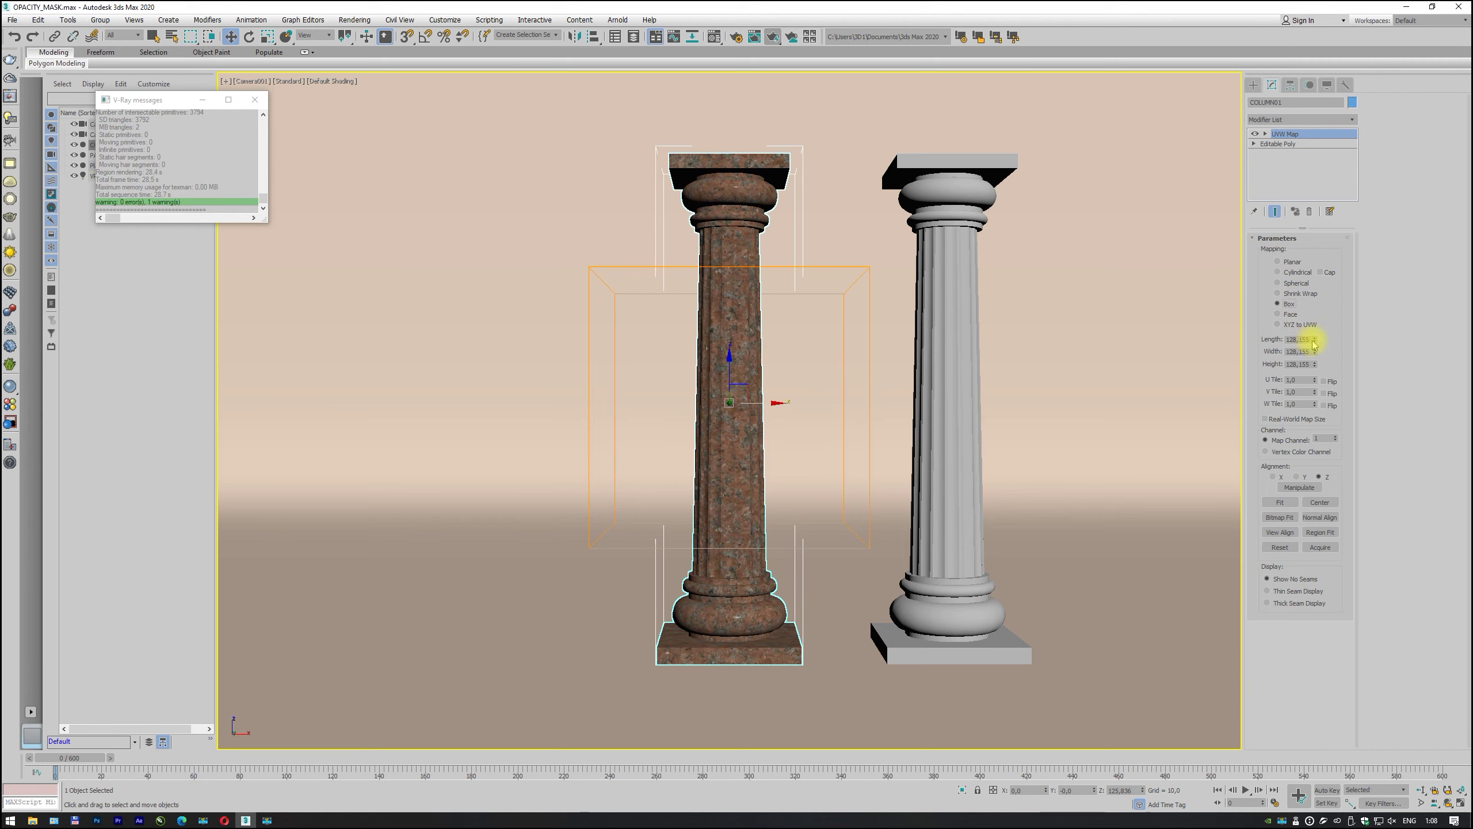
{"action": "double_click", "coordinate": [1303, 340]}
{"action": "key", "text": "Tab"}
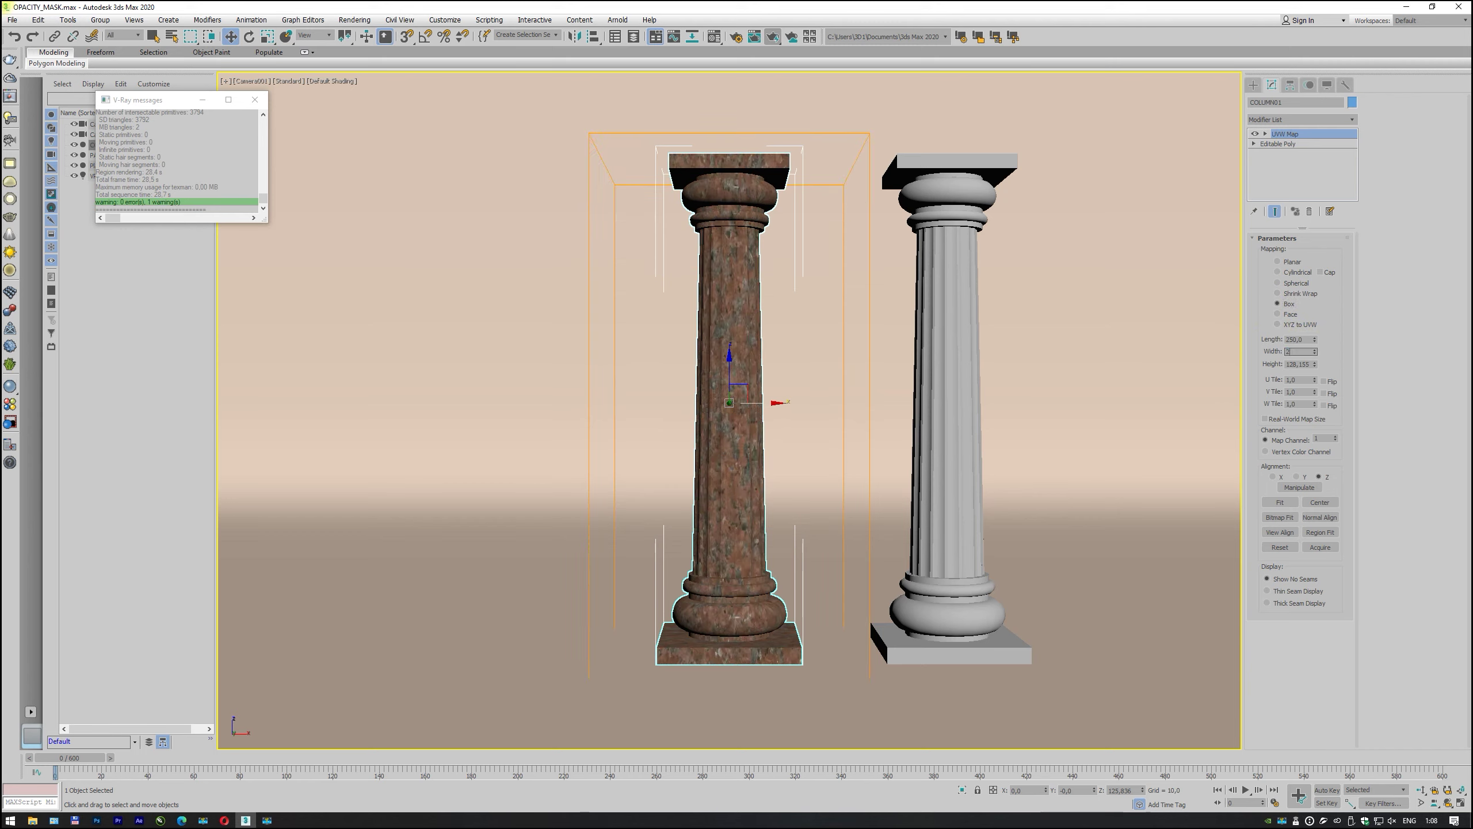
{"action": "type", "text": "50"}
{"action": "key", "text": "Tab"}
{"action": "key", "text": "Return"}
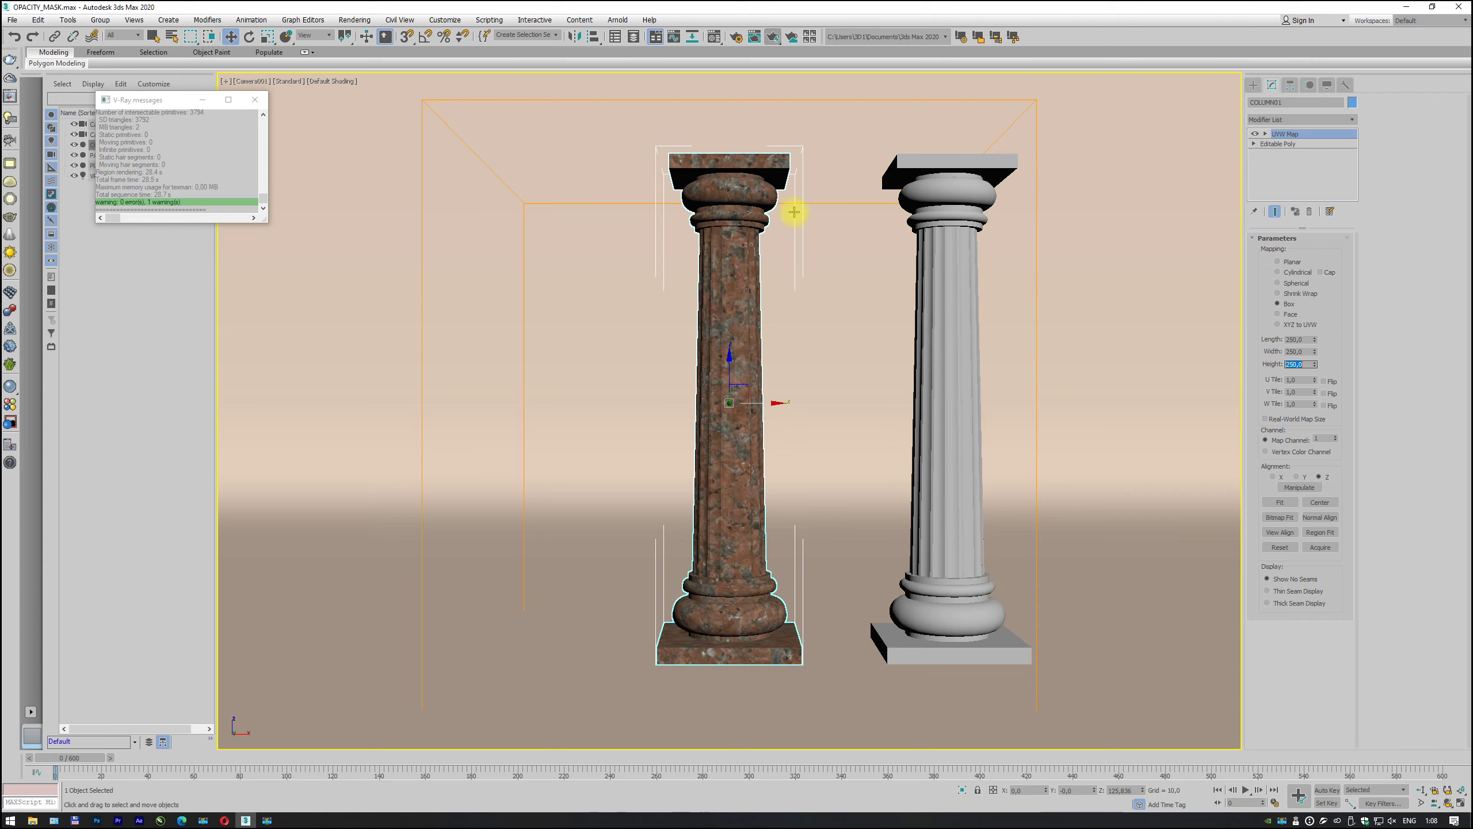
Step: Load a new Cellular map from the map browser in the Material Editor
{"action": "key", "text": "m"}
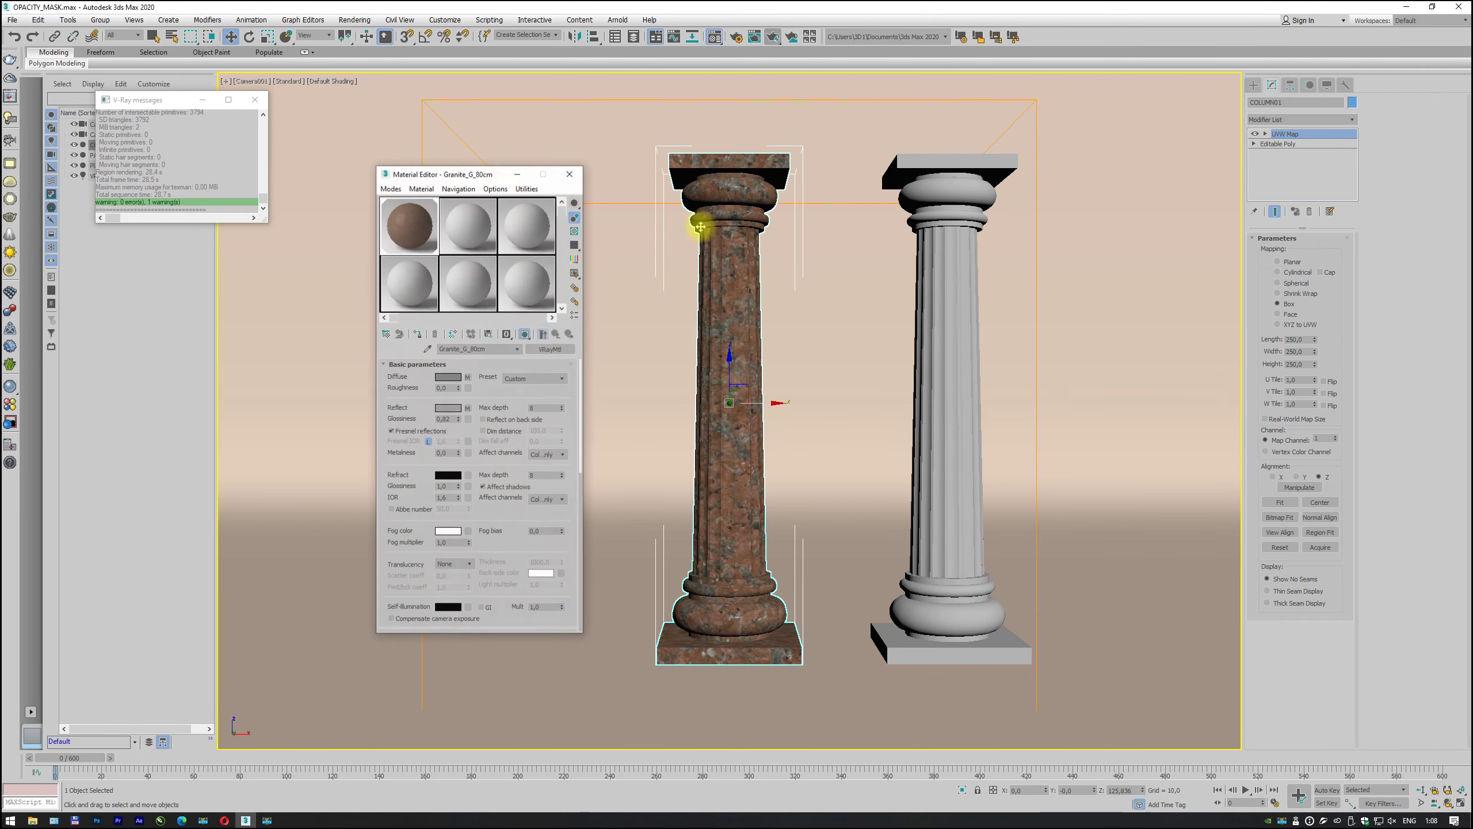
{"action": "left_click", "coordinate": [385, 335]}
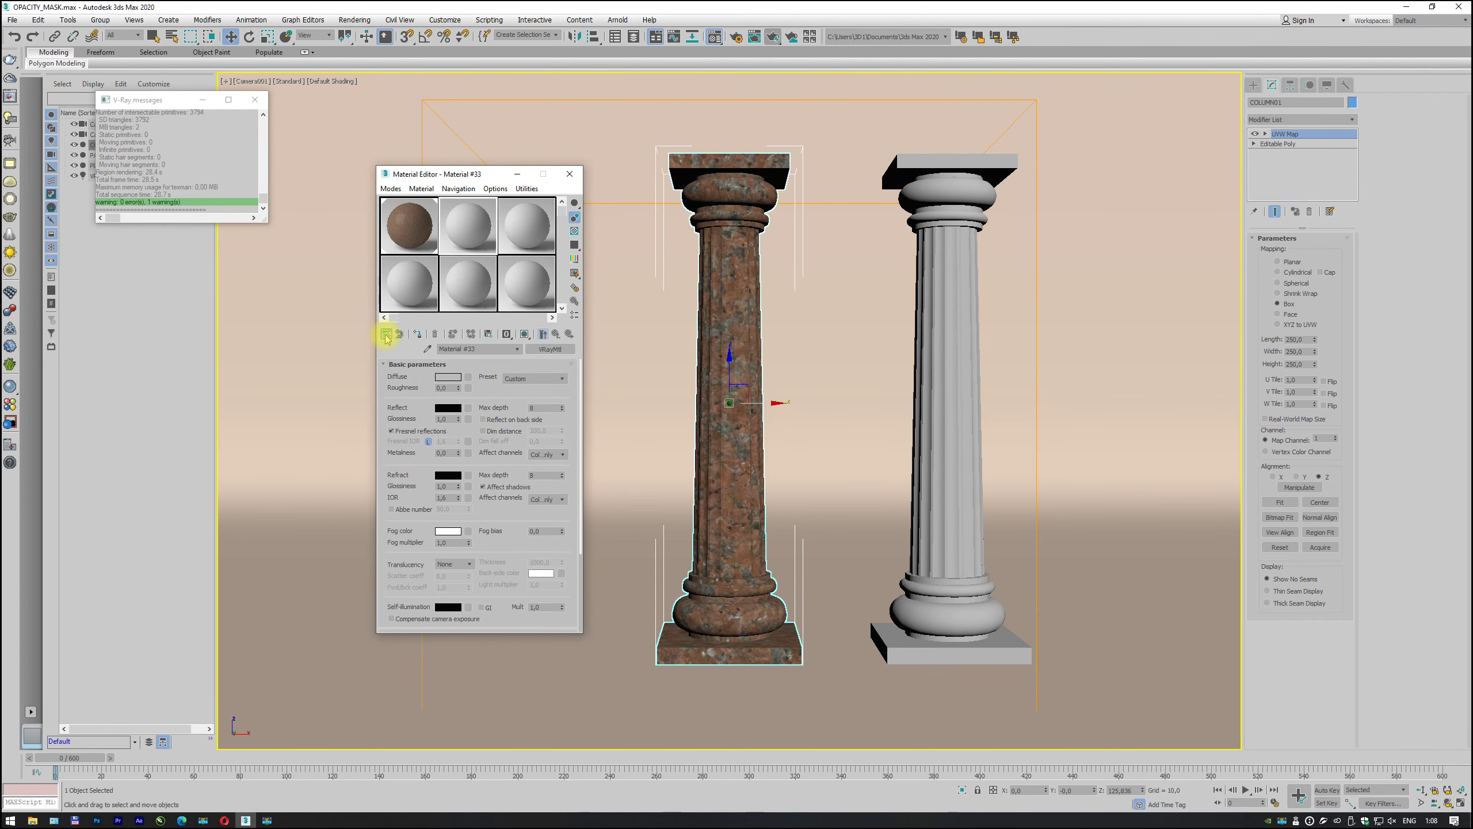
{"action": "left_click_drag", "start_coordinate": [687, 345], "coordinate": [674, 471]}
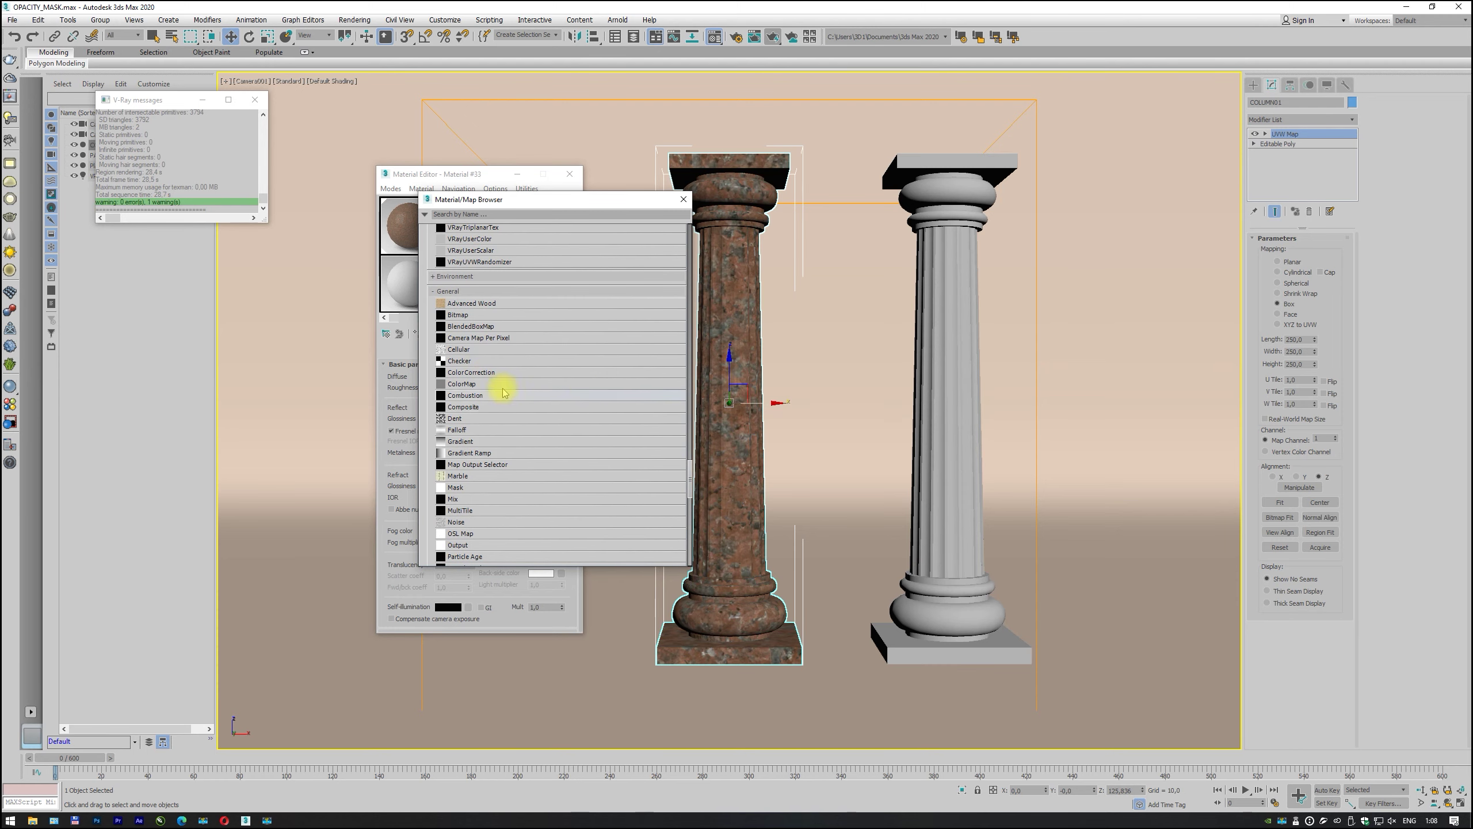
{"action": "double_click", "coordinate": [463, 350]}
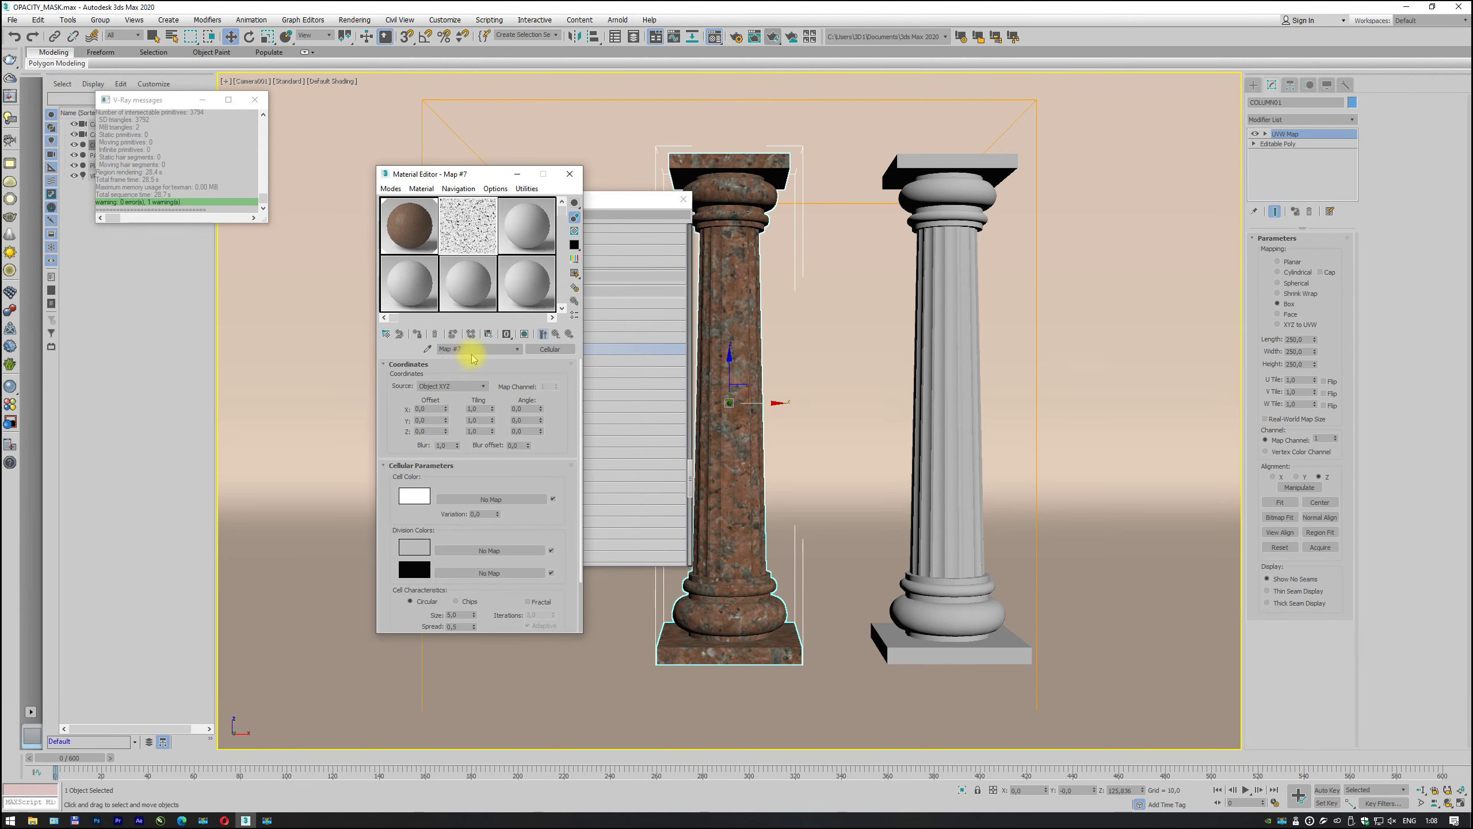
Step: Make Division Color 1 black, enable Fractal, set size 50 and spread to its 0,001 minimum
{"action": "left_click", "coordinate": [414, 547]}
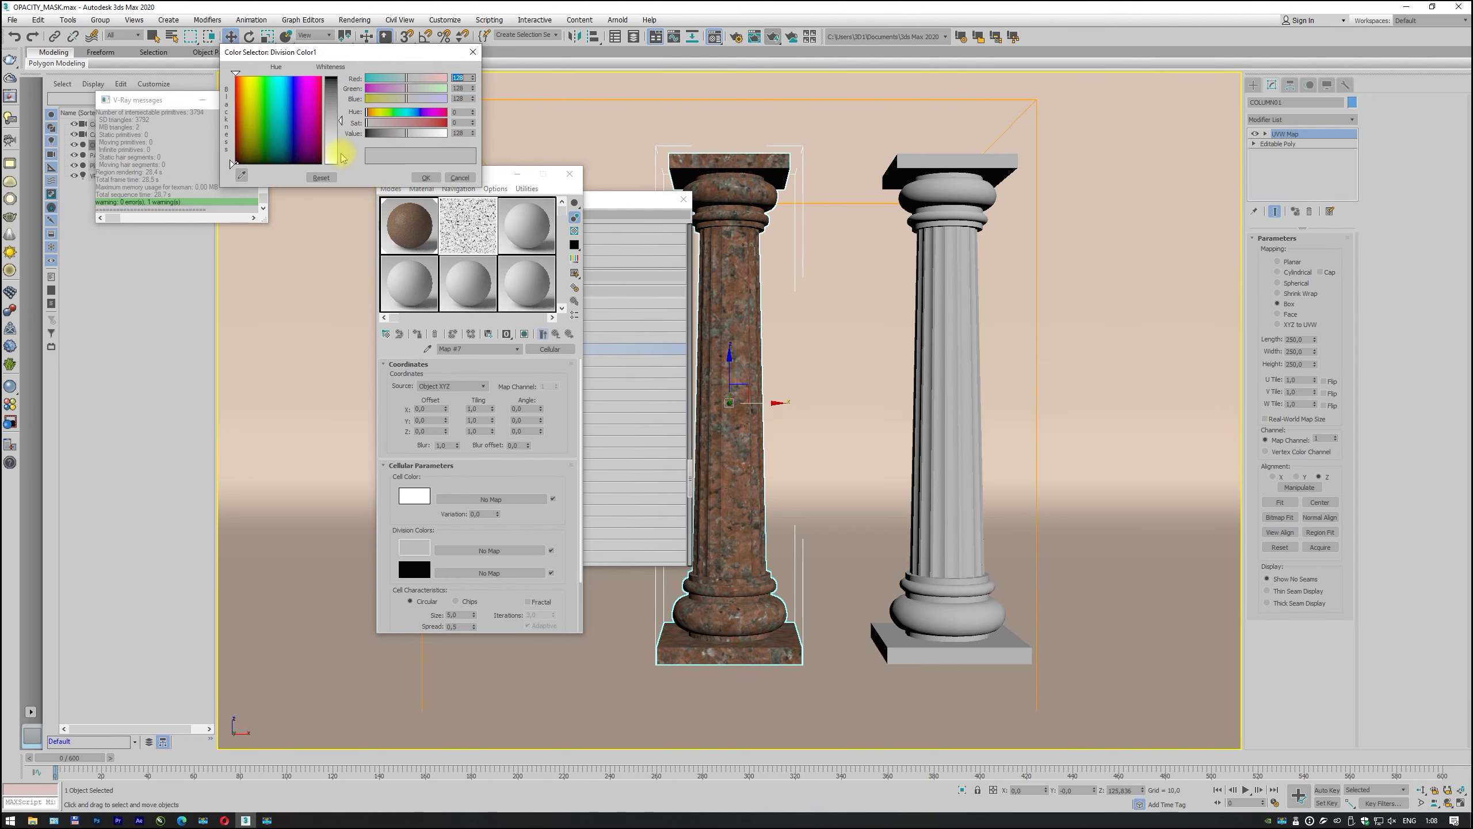
{"action": "left_click_drag", "start_coordinate": [343, 155], "coordinate": [341, 81]}
{"action": "left_click", "coordinate": [425, 178]}
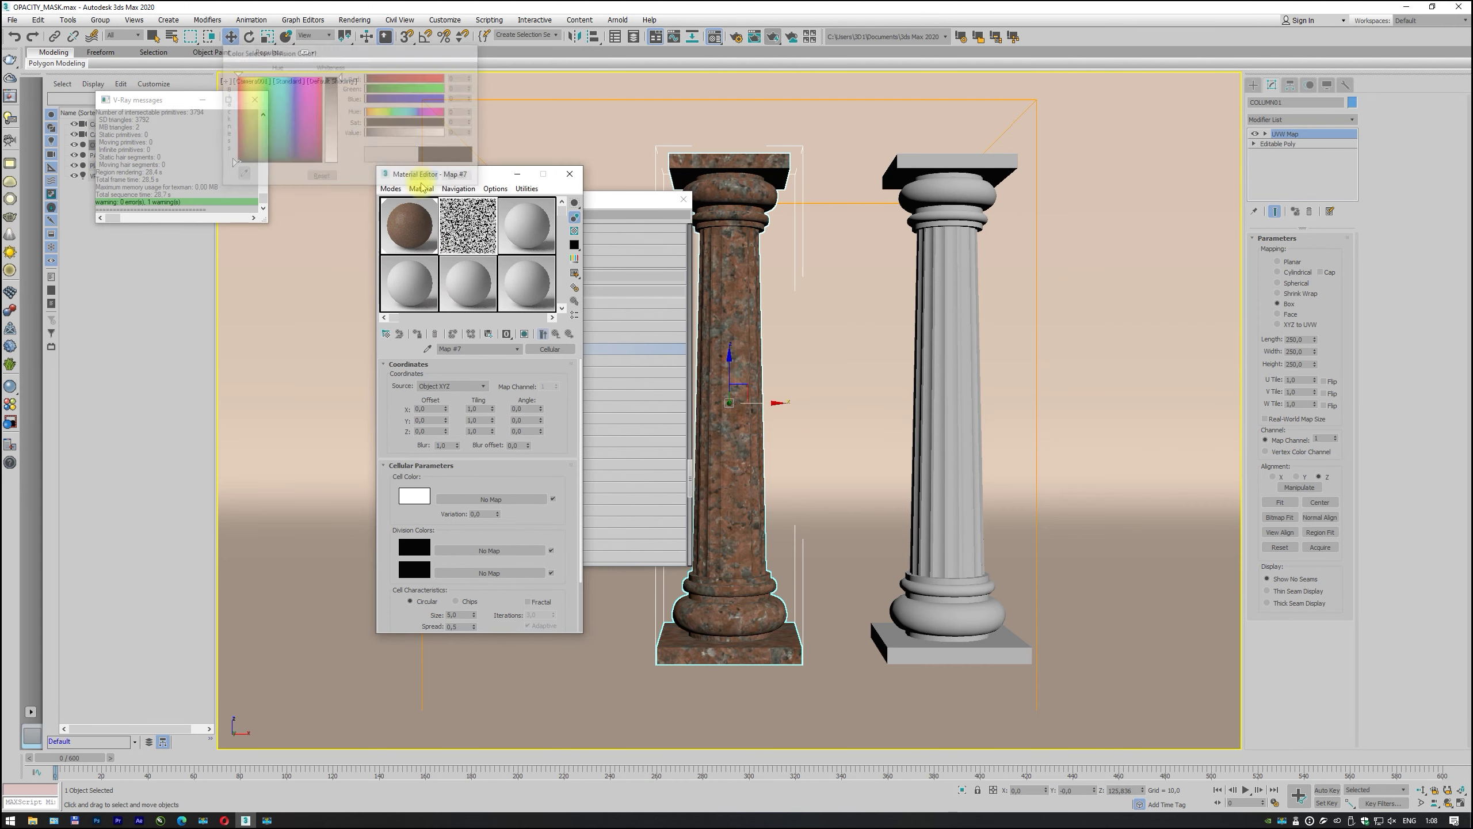
{"action": "left_click_drag", "start_coordinate": [566, 402], "coordinate": [566, 340]}
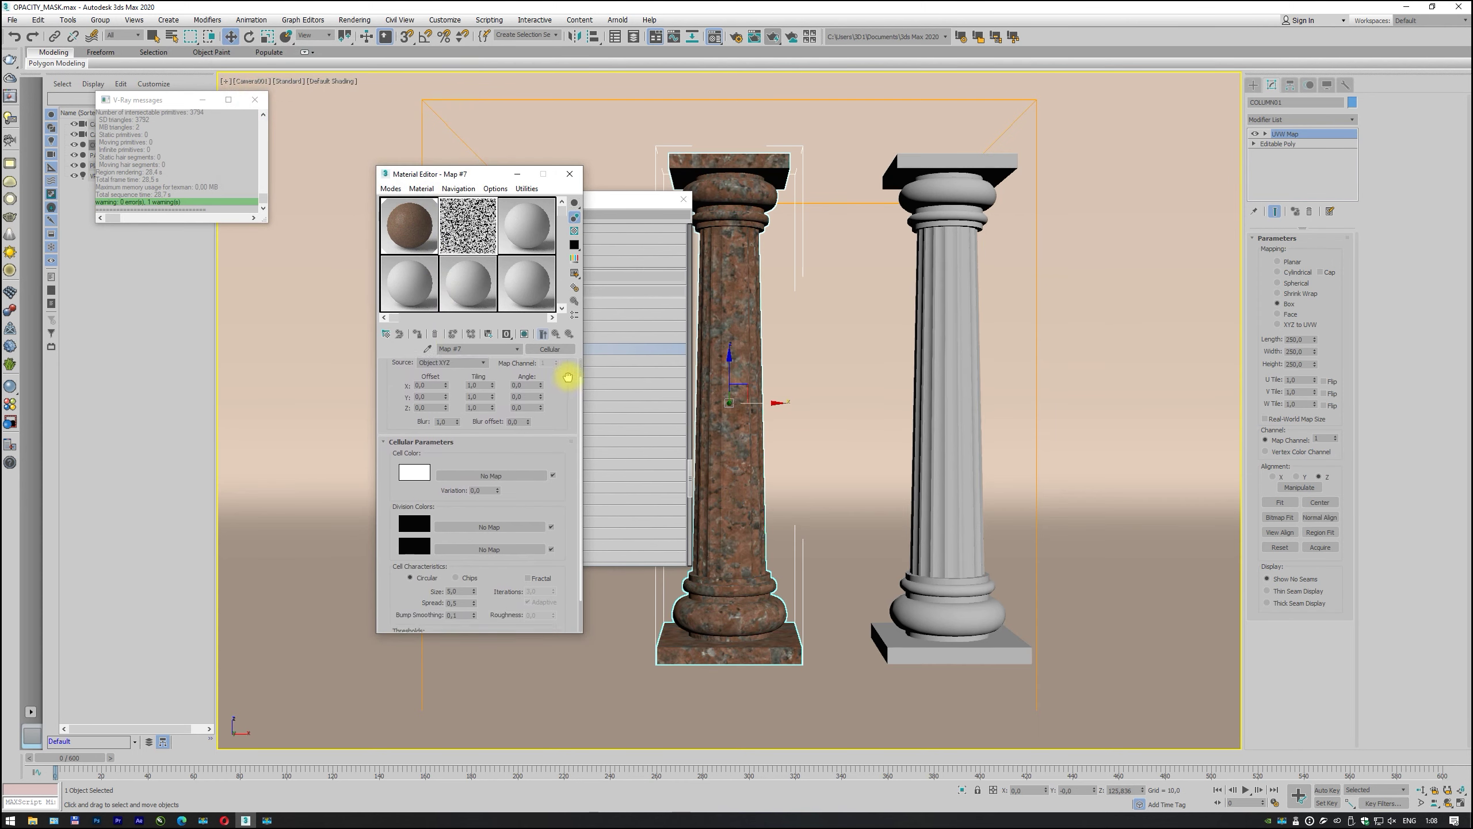
{"action": "left_click", "coordinate": [544, 540]}
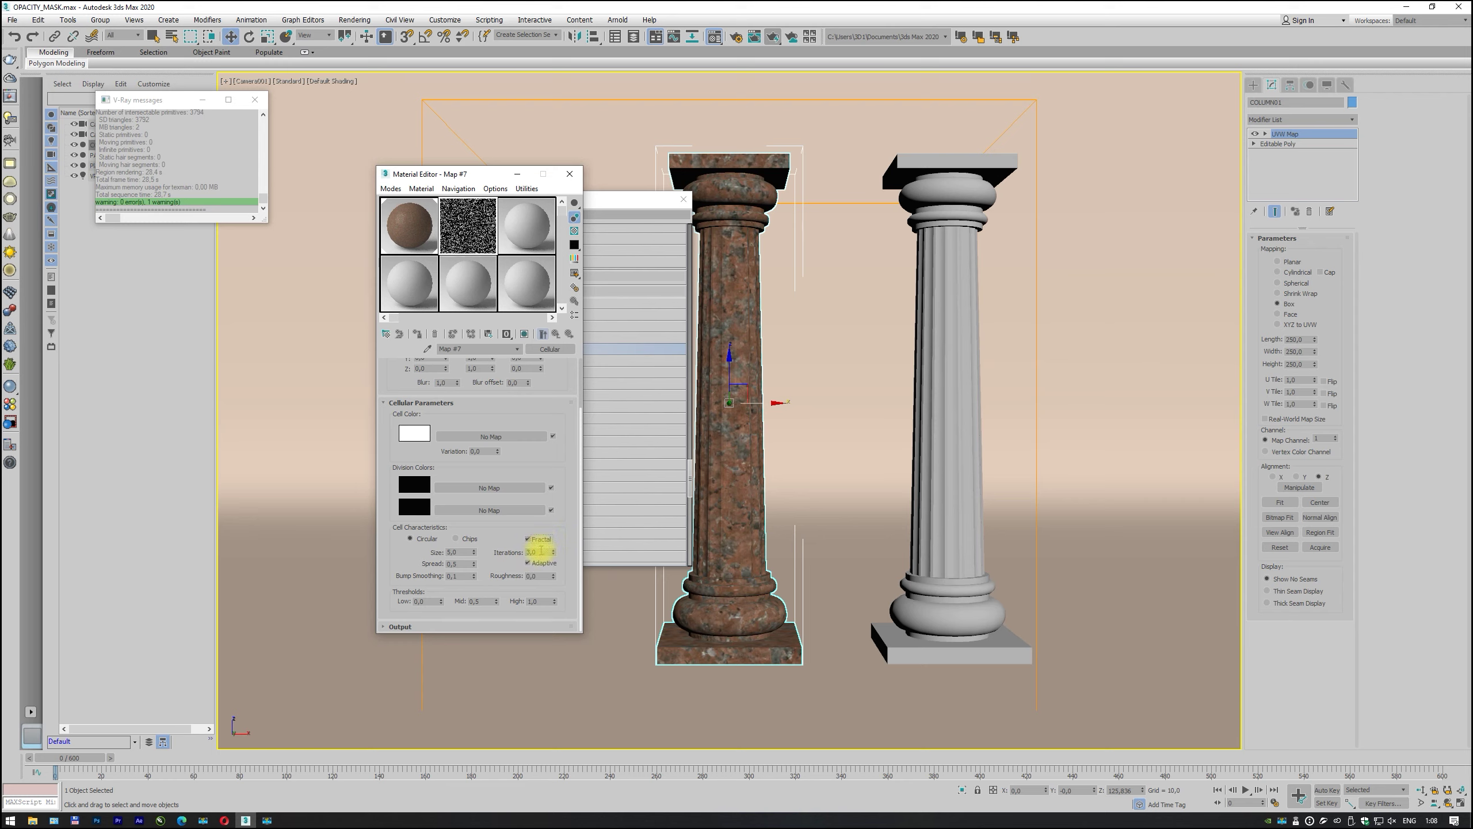
{"action": "left_click_drag", "start_coordinate": [464, 553], "coordinate": [418, 548]}
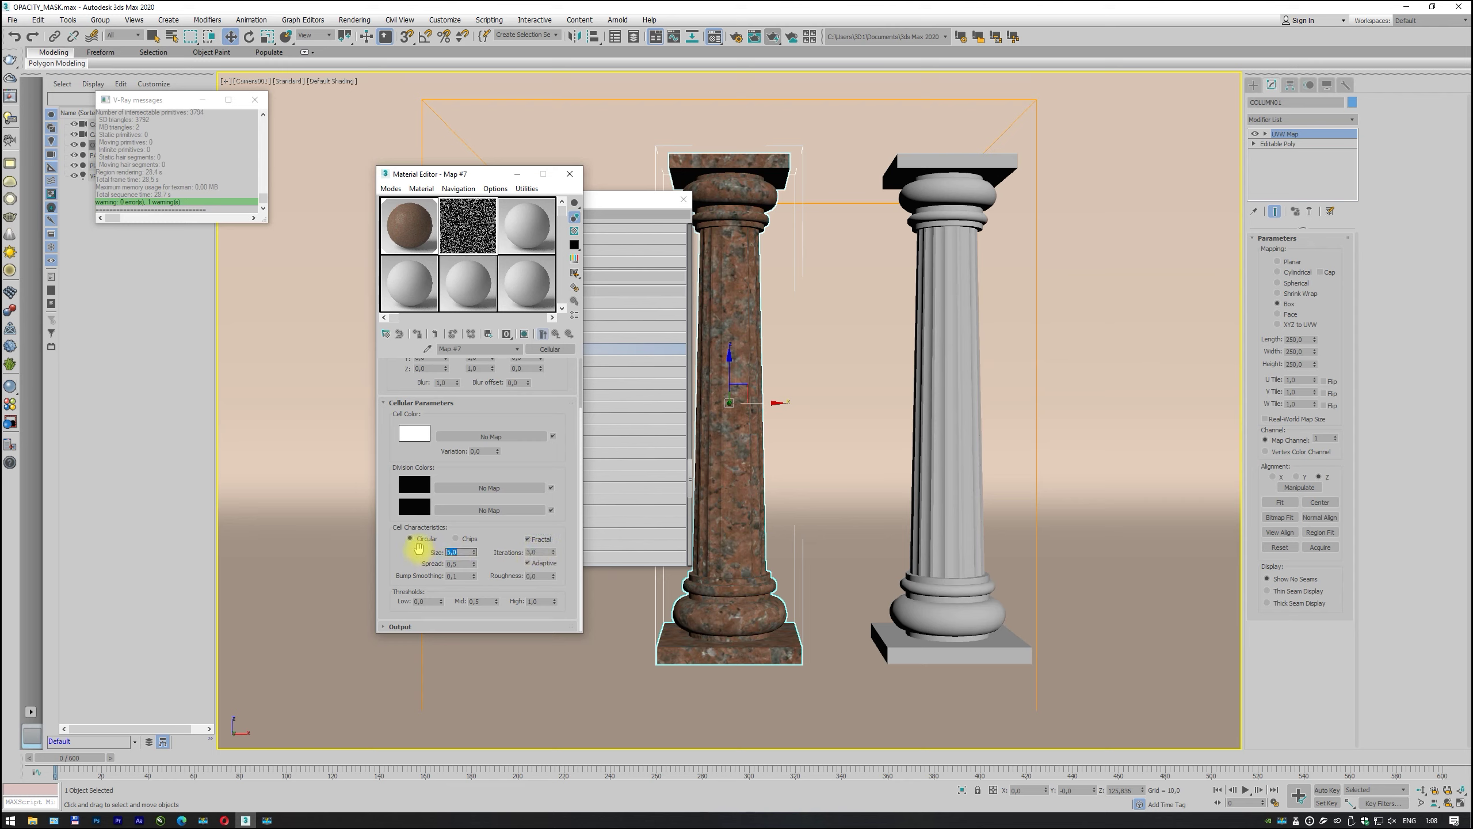
{"action": "right_click", "coordinate": [473, 565]}
{"action": "type", "text": "30"}
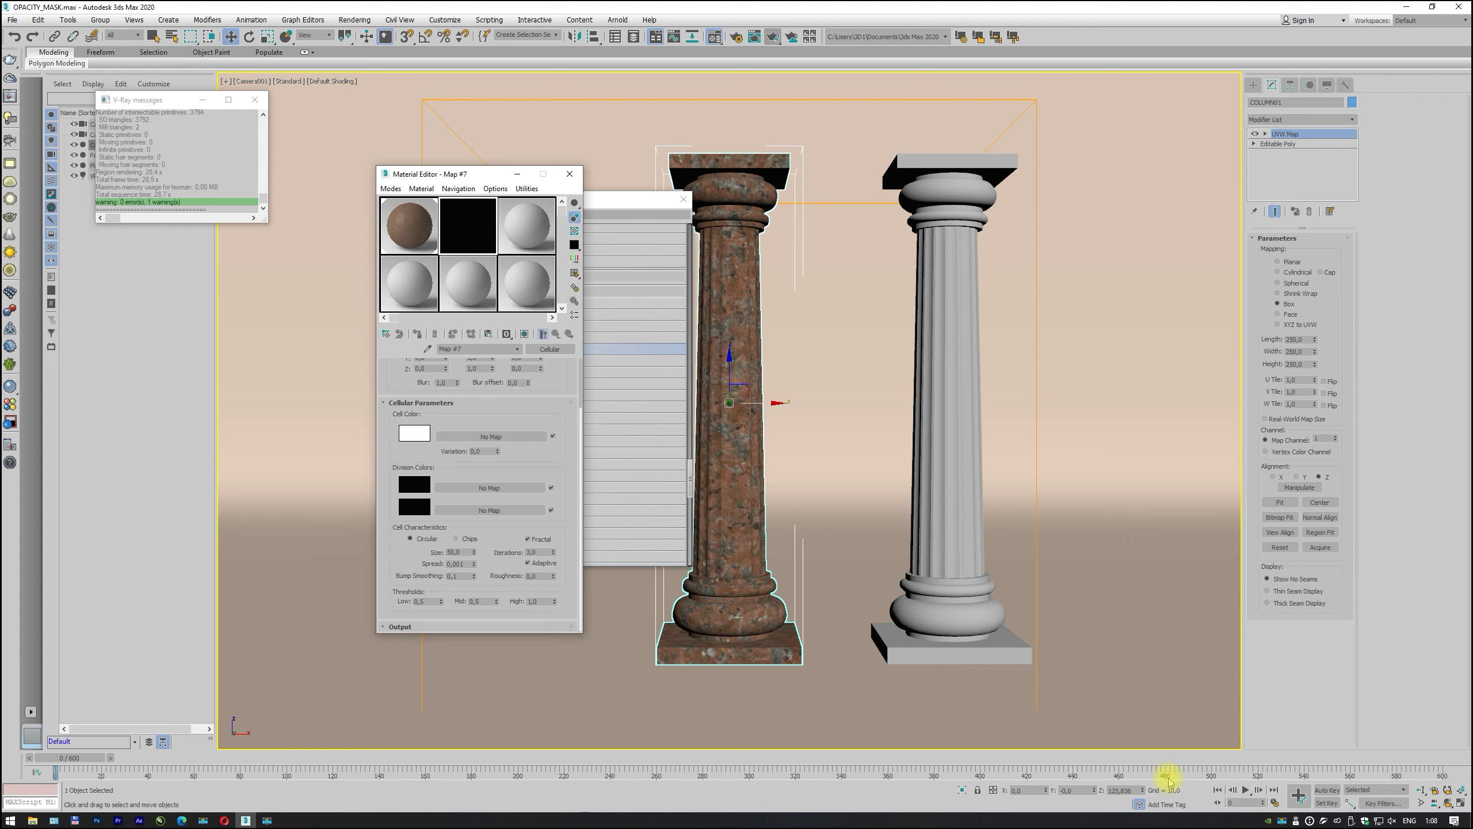
Step: Keyframe the Cellular spread rising to about 0,561 at frame 200 using Auto Key
{"action": "left_click_drag", "start_coordinate": [64, 757], "coordinate": [518, 780]}
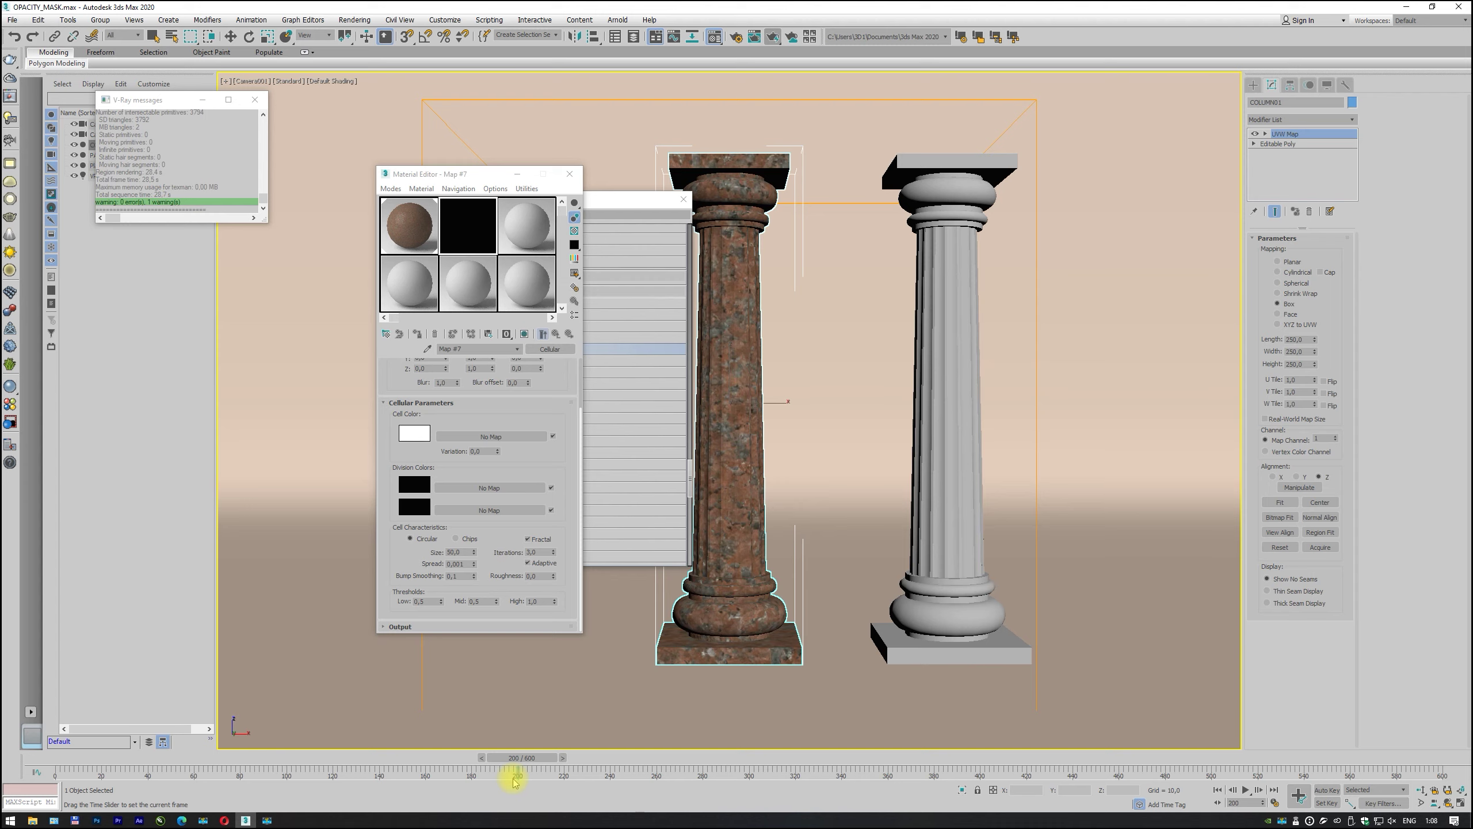
{"action": "key", "text": "w"}
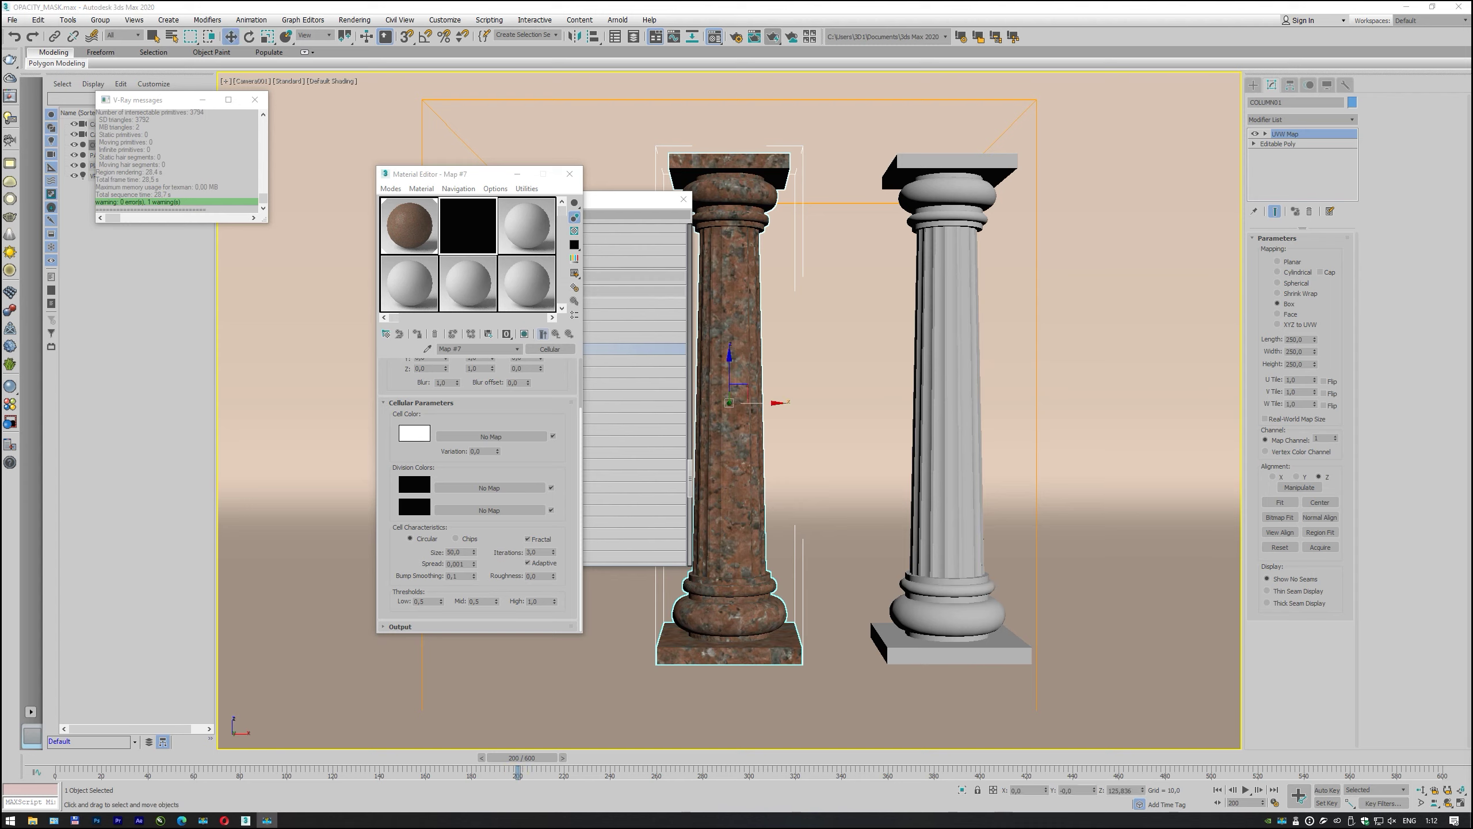
{"action": "left_click", "coordinate": [1325, 790]}
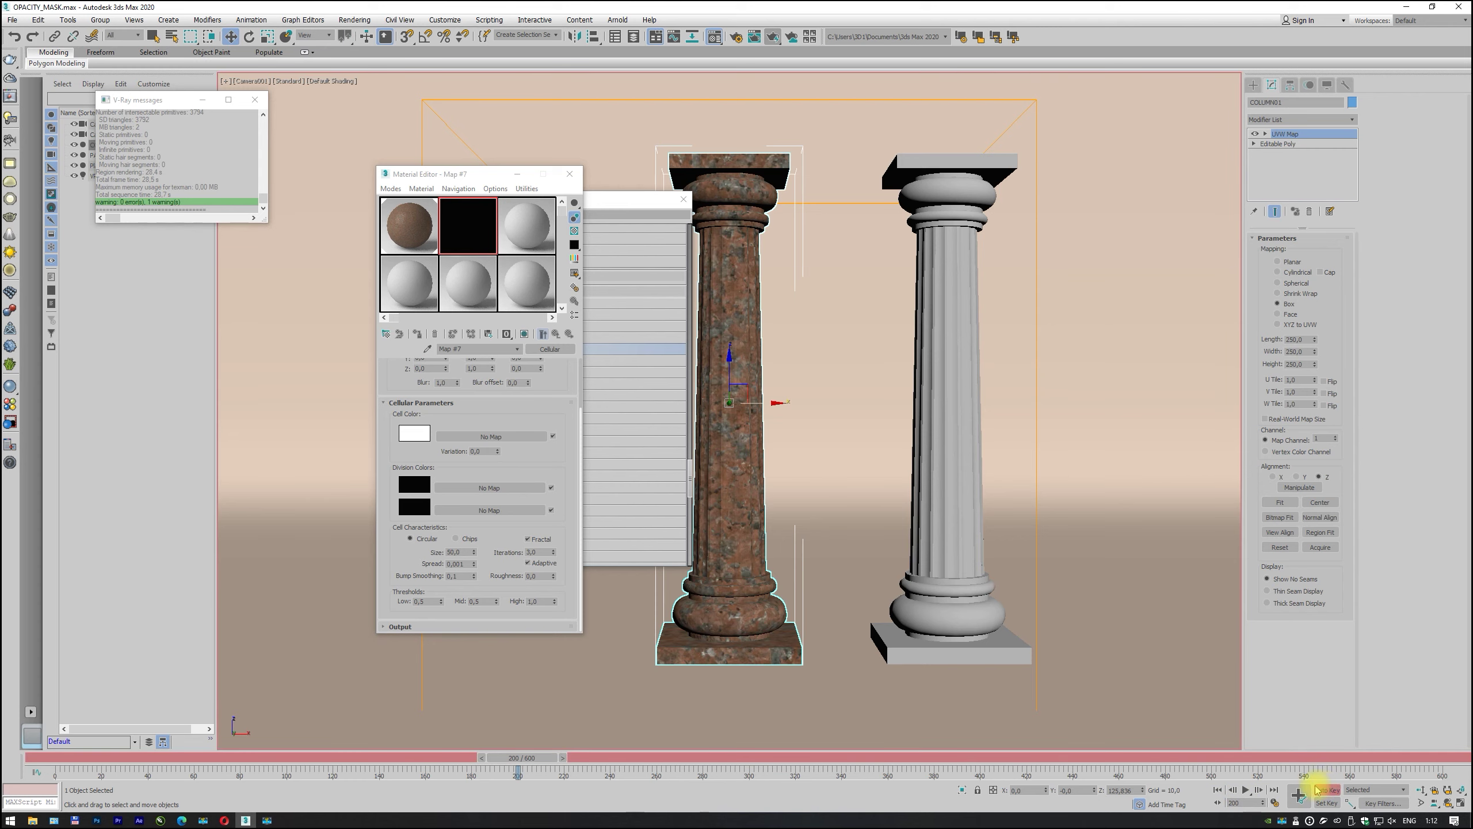
{"action": "left_click", "coordinate": [473, 561]}
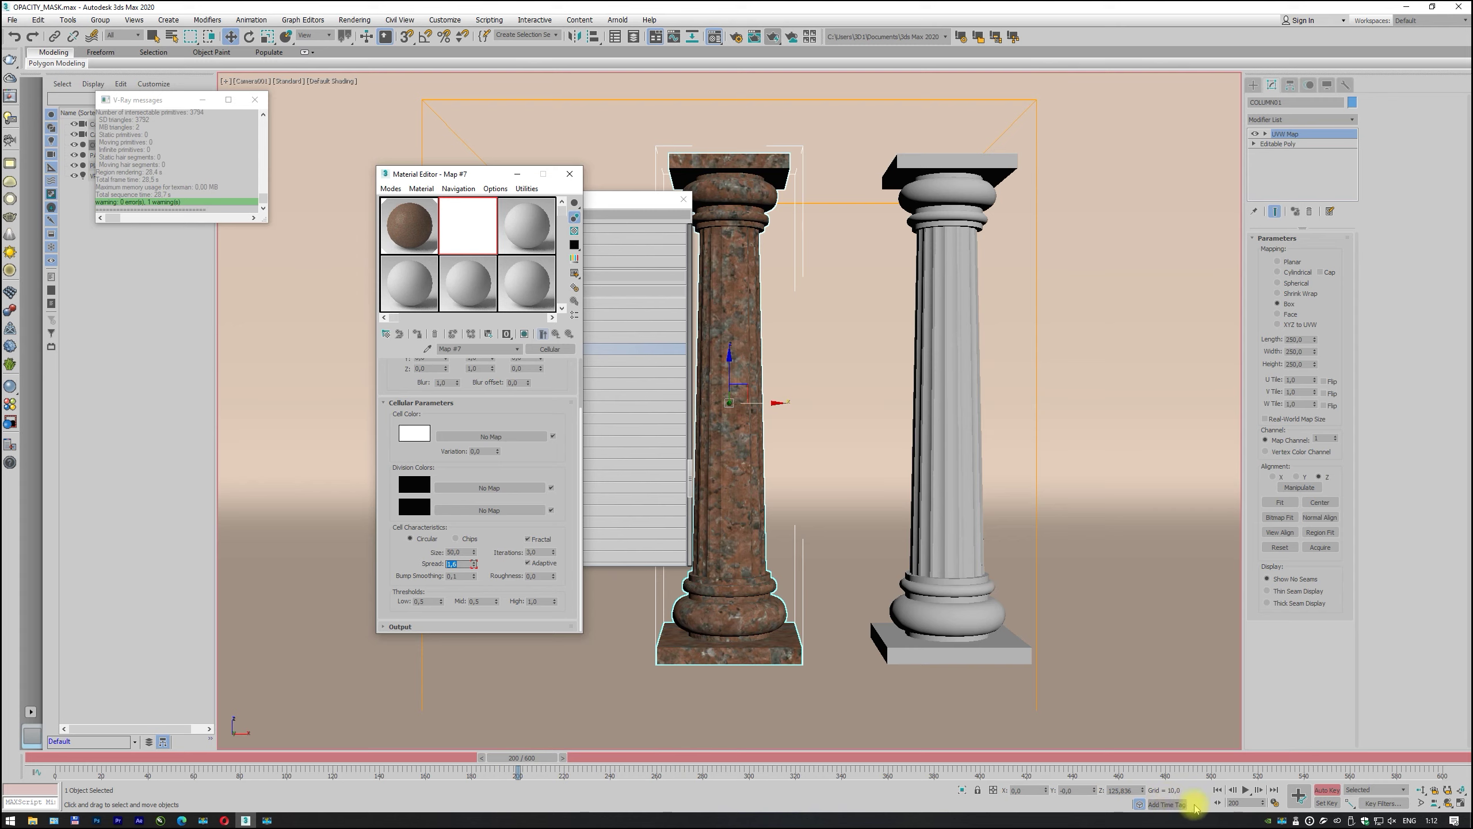
{"action": "left_click", "coordinate": [1325, 790]}
{"action": "mouse_move", "coordinate": [551, 757]}
{"action": "left_mouse_down"}
{"action": "mouse_move", "coordinate": [130, 754]}
{"action": "mouse_move", "coordinate": [236, 762]}
{"action": "left_mouse_up"}
Step: Copy the animated Cellular map into the third sample slot
{"action": "left_click", "coordinate": [476, 218]}
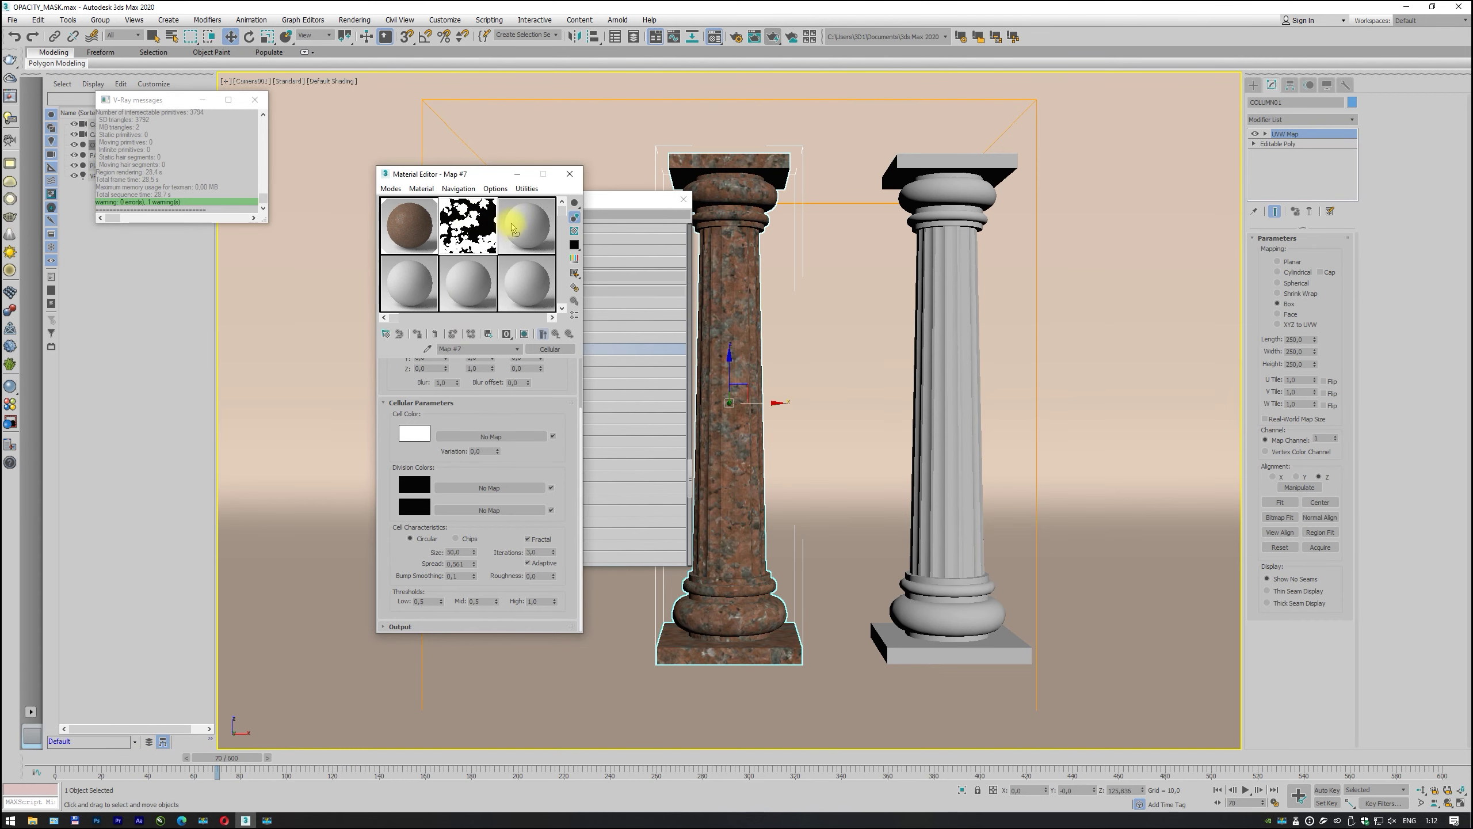
{"action": "key", "text": "w"}
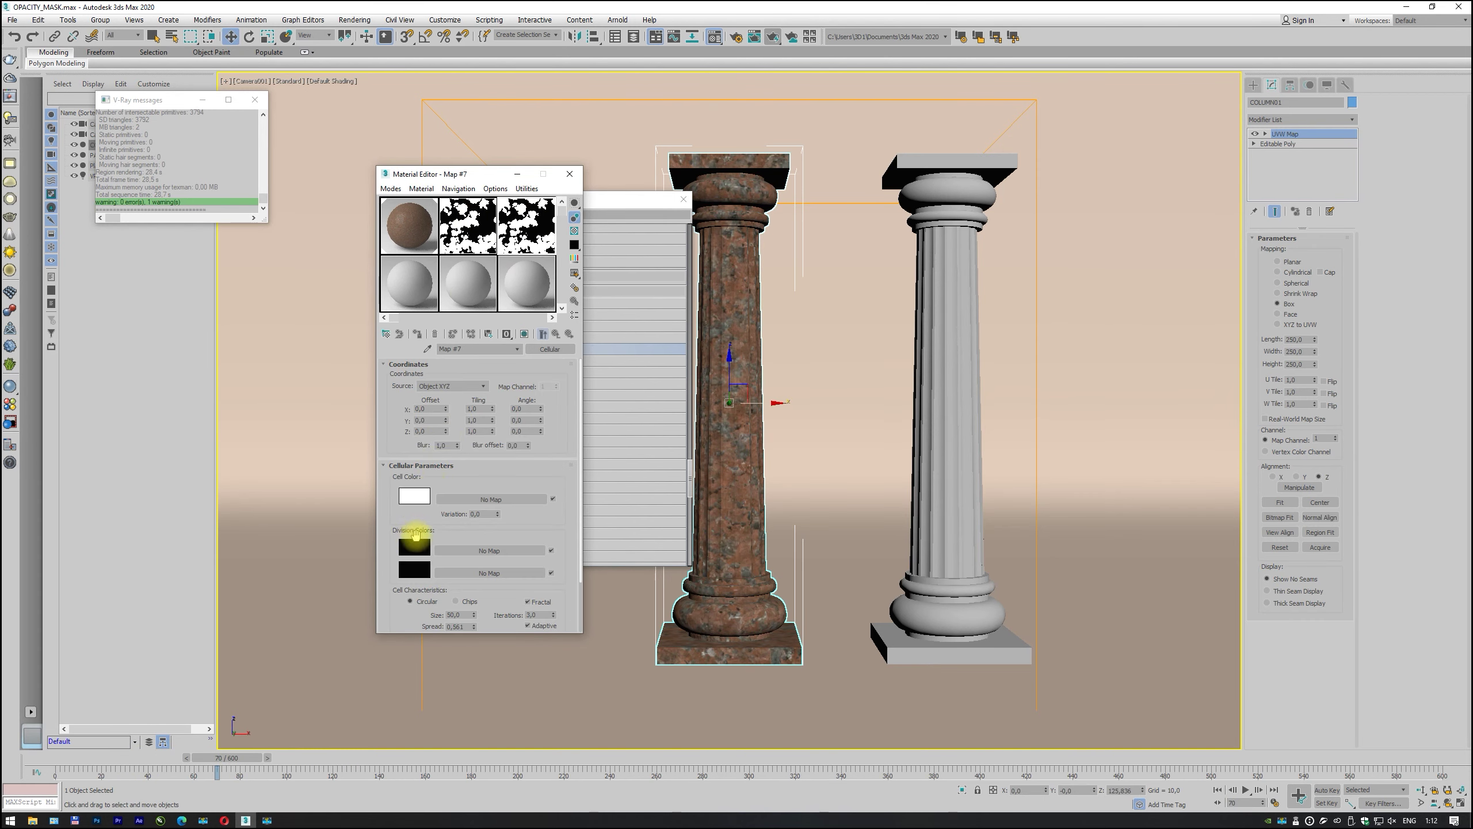
{"action": "left_click", "coordinate": [418, 552]}
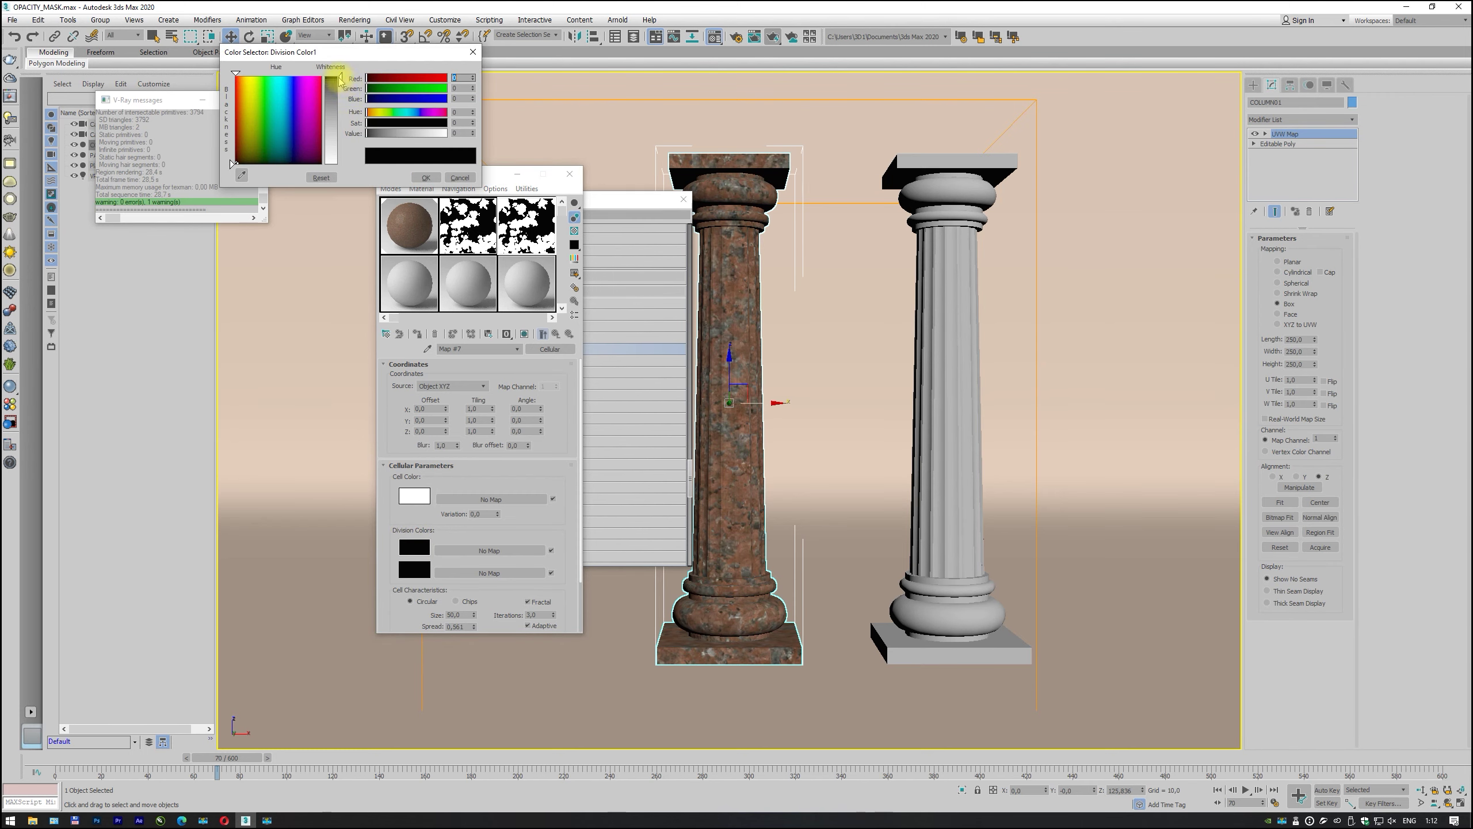
Step: Invert the copied Cellular map: both division colours white, cell colour black
{"action": "left_click", "coordinate": [334, 78]}
{"action": "left_click", "coordinate": [414, 569]}
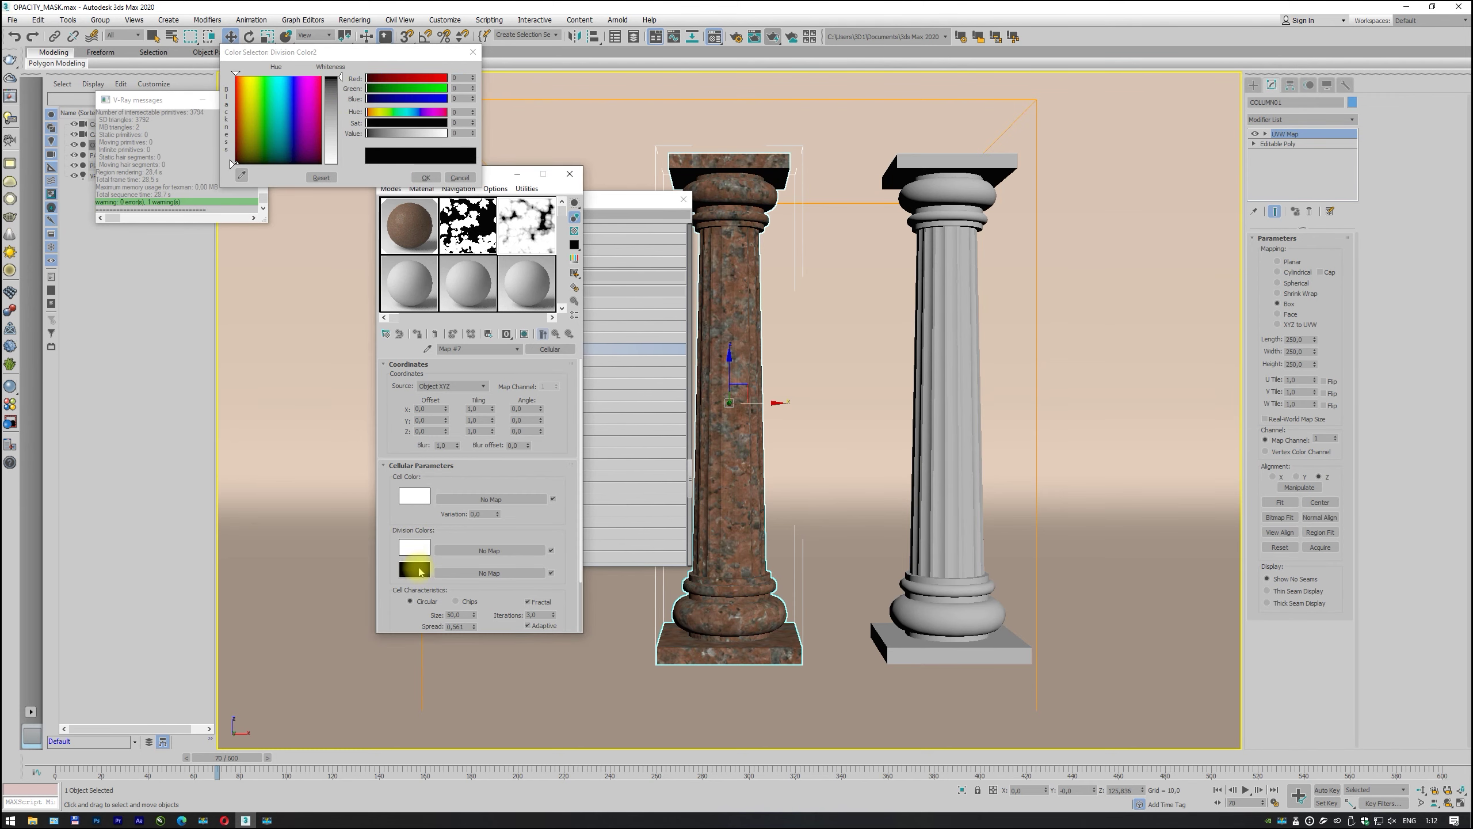
{"action": "left_click", "coordinate": [333, 77]}
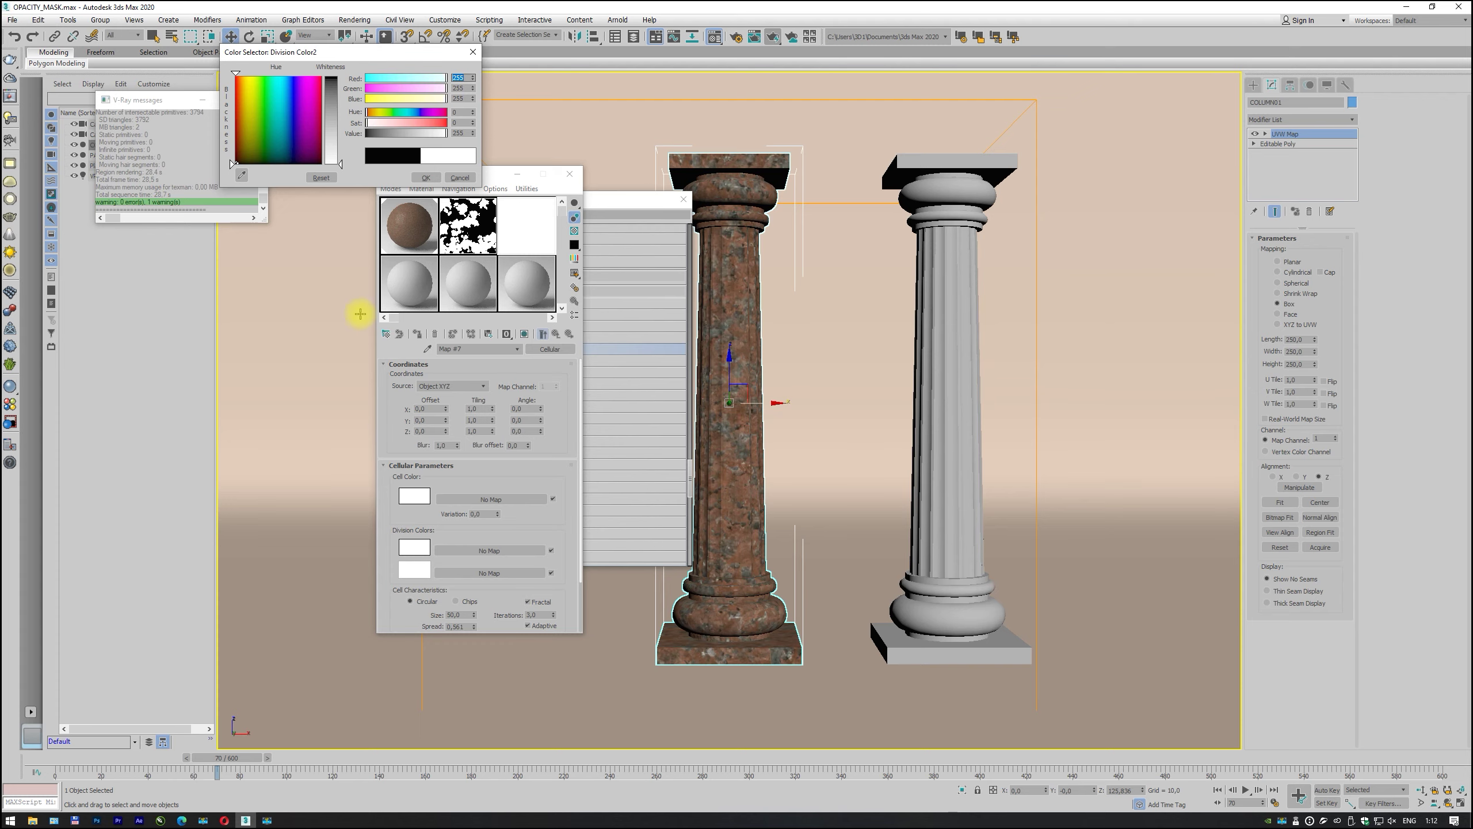
{"action": "left_click", "coordinate": [412, 497]}
{"action": "left_click_drag", "start_coordinate": [335, 149], "coordinate": [337, 77]}
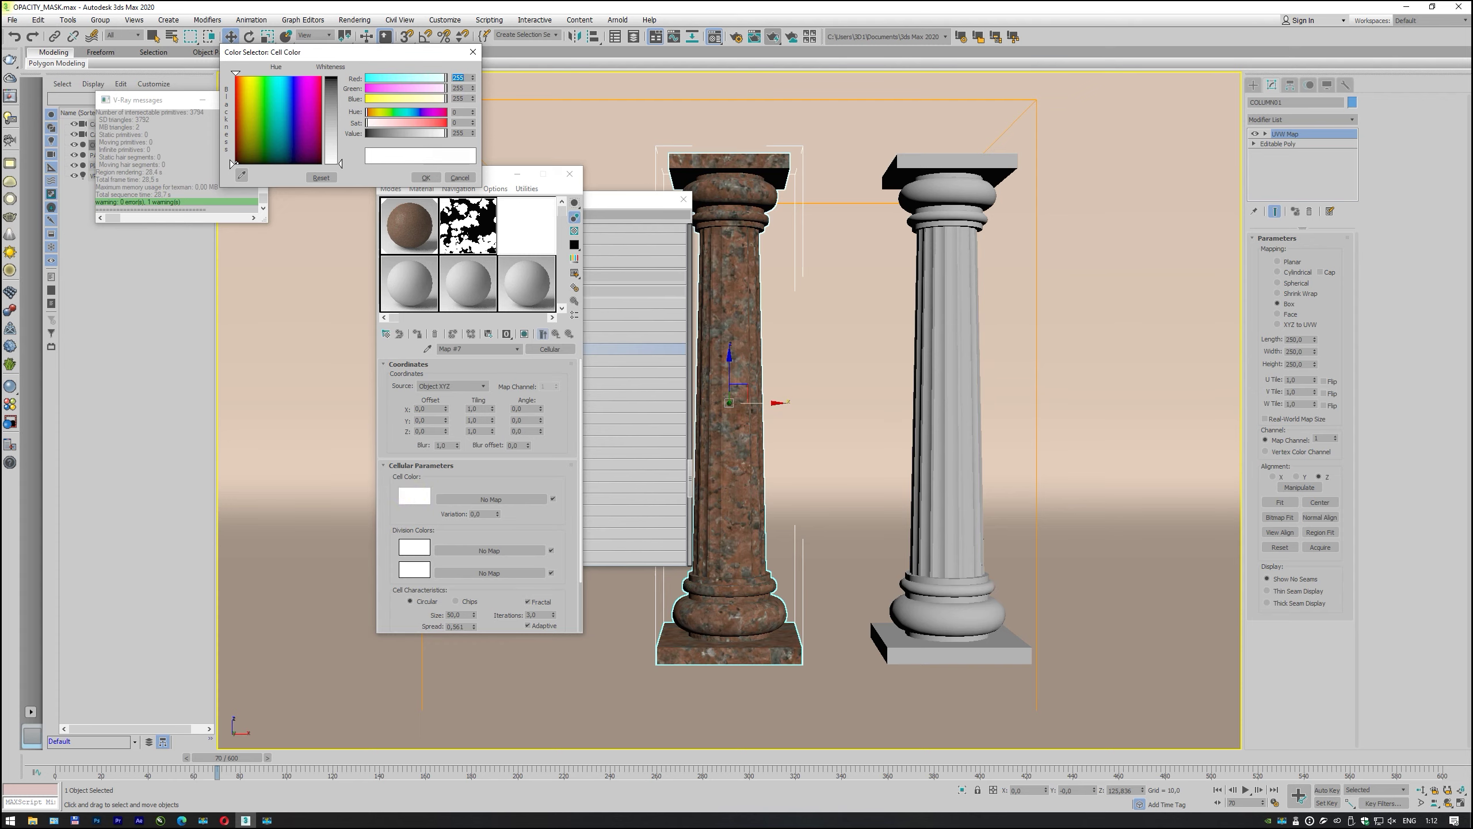
{"action": "left_click", "coordinate": [424, 179]}
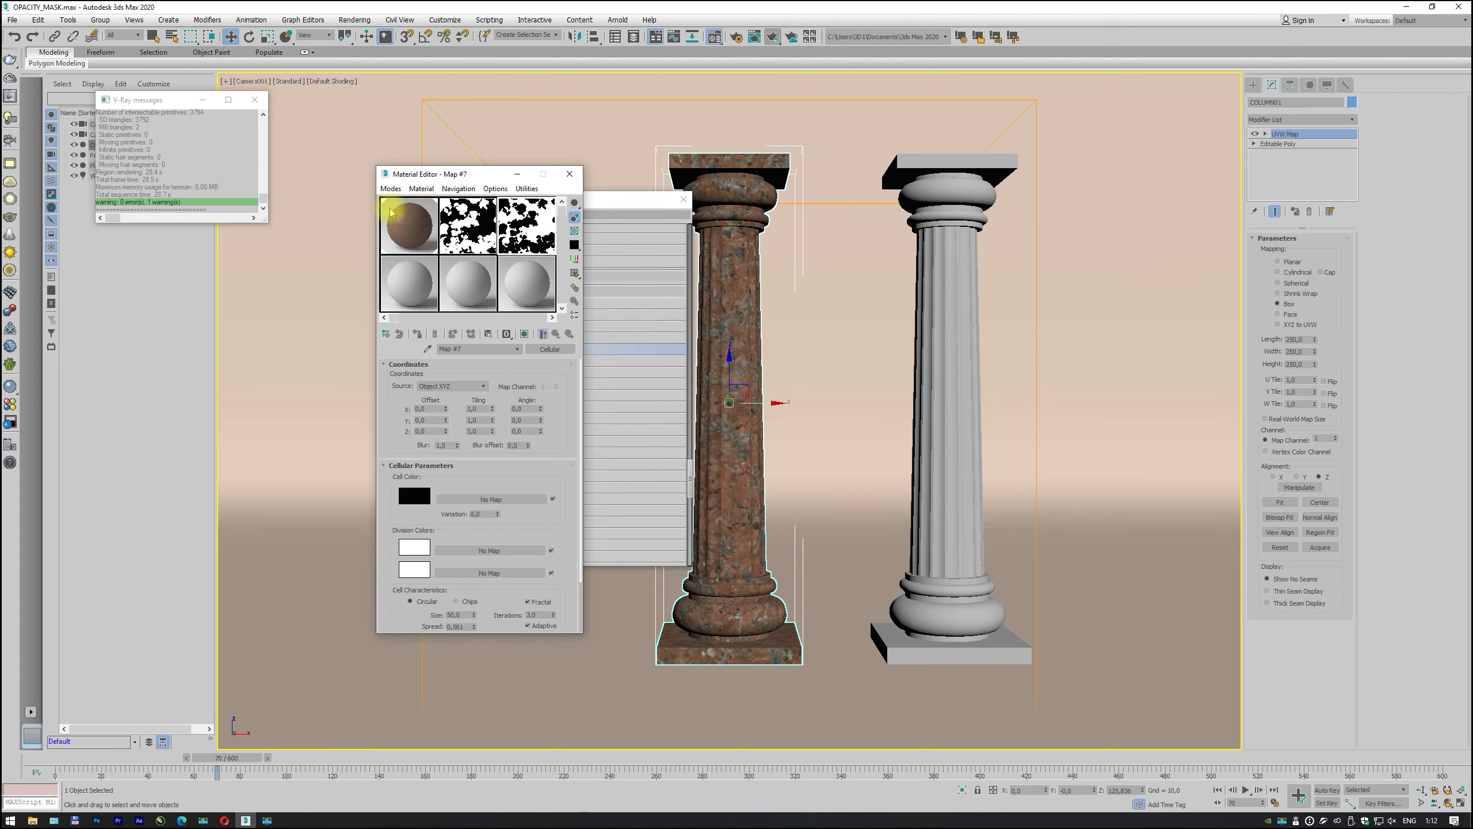
Step: Rename the inverted copy MASK_OUT and select the Granite_G_80cm material slot
{"action": "mouse_move", "coordinate": [221, 758]}
{"action": "left_mouse_down"}
{"action": "mouse_move", "coordinate": [343, 763]}
{"action": "mouse_move", "coordinate": [247, 770]}
{"action": "left_mouse_up"}
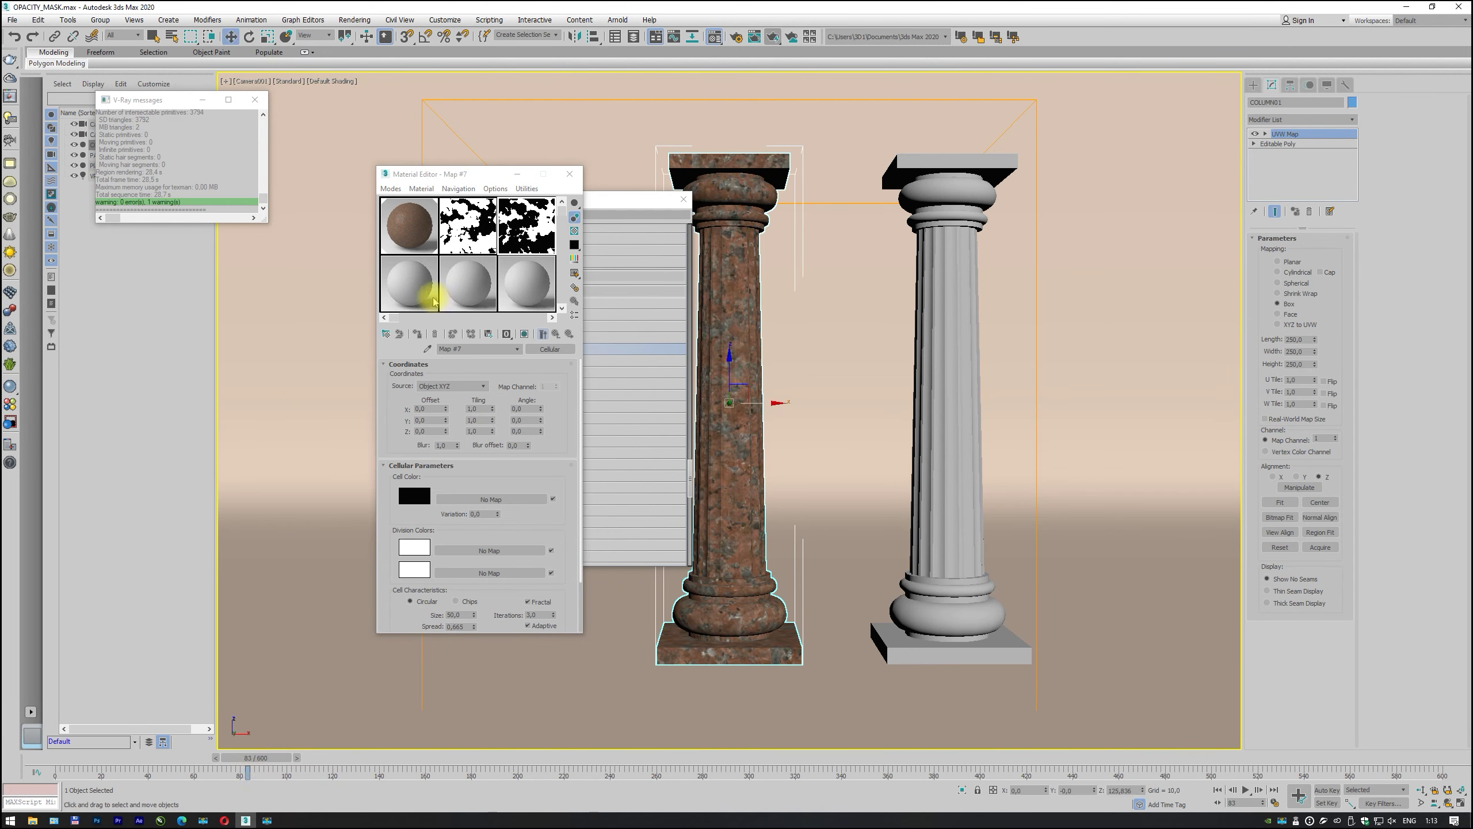
{"action": "left_click", "coordinate": [473, 232]}
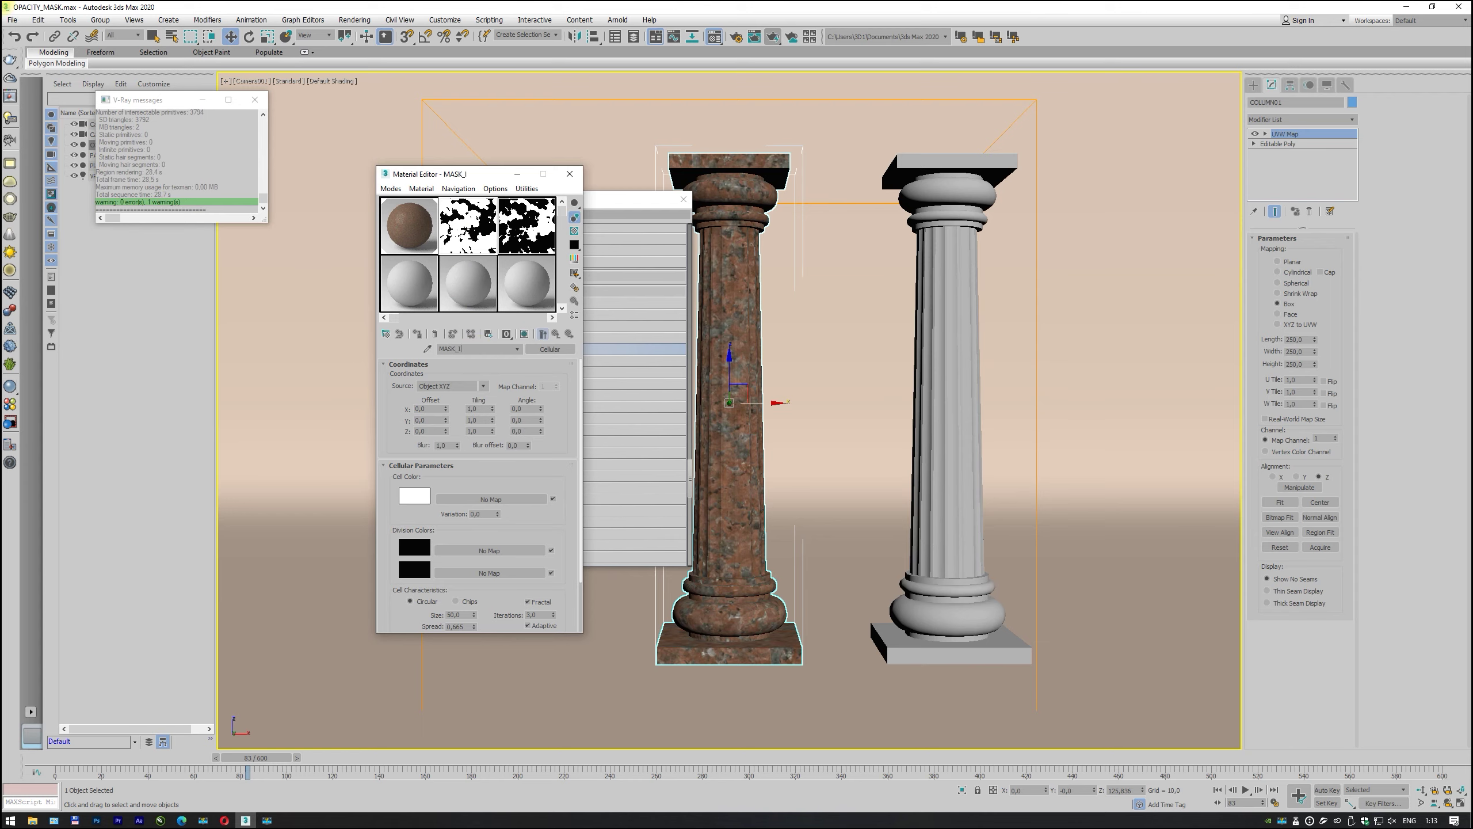
{"action": "left_click", "coordinate": [526, 225]}
{"action": "left_click_drag", "start_coordinate": [466, 348], "coordinate": [399, 348]}
{"action": "type", "text": "OUT"}
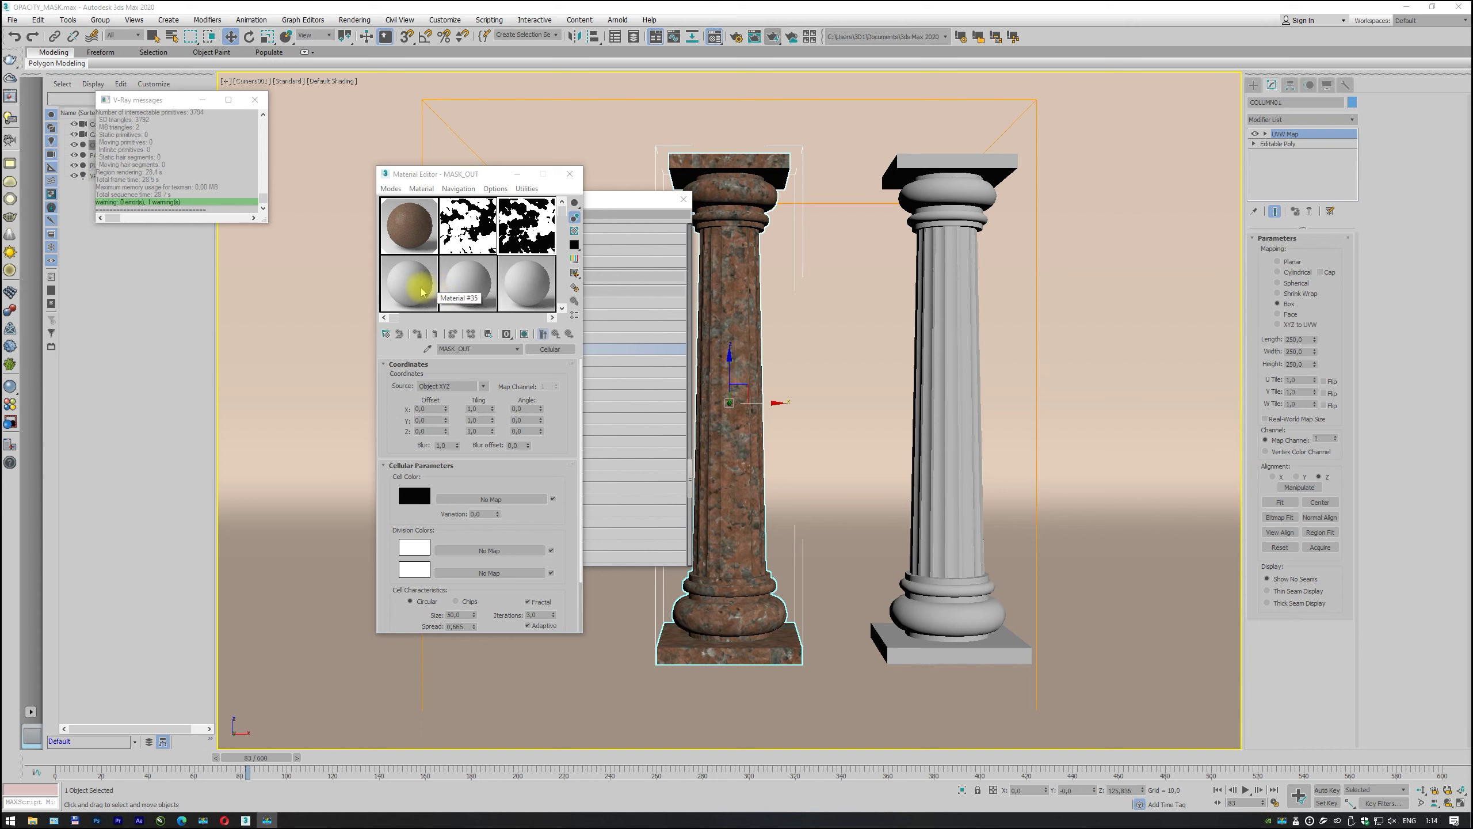
{"action": "left_click", "coordinate": [401, 229]}
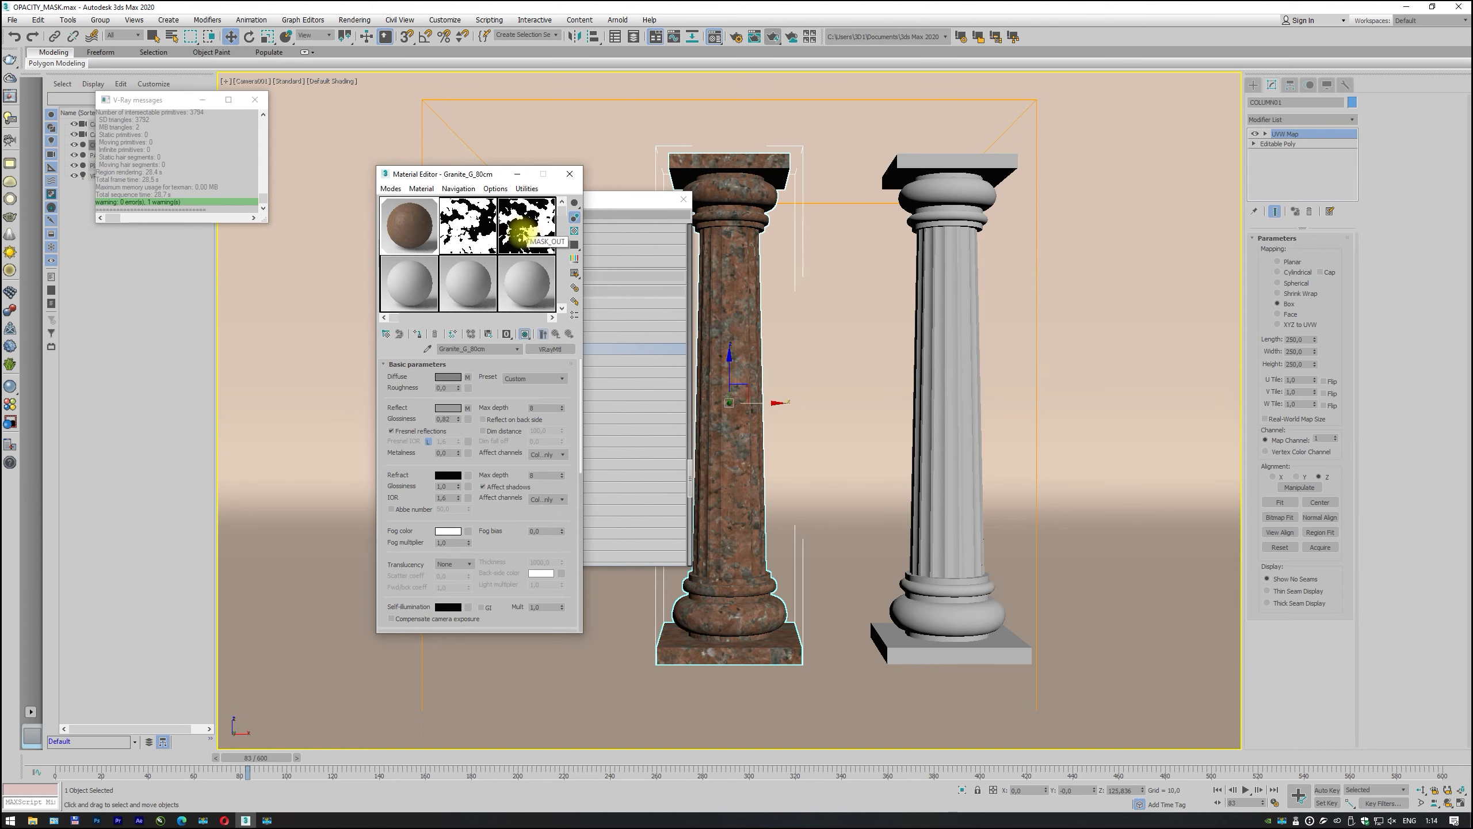
Step: Instance MASK_OUT into the granite material's Opacity slot and scrub to frame 63
{"action": "scroll", "coordinate": [505, 463], "scroll_direction": "down", "scroll_amount": 1}
{"action": "scroll", "coordinate": [505, 463], "scroll_direction": "down", "scroll_amount": 10}
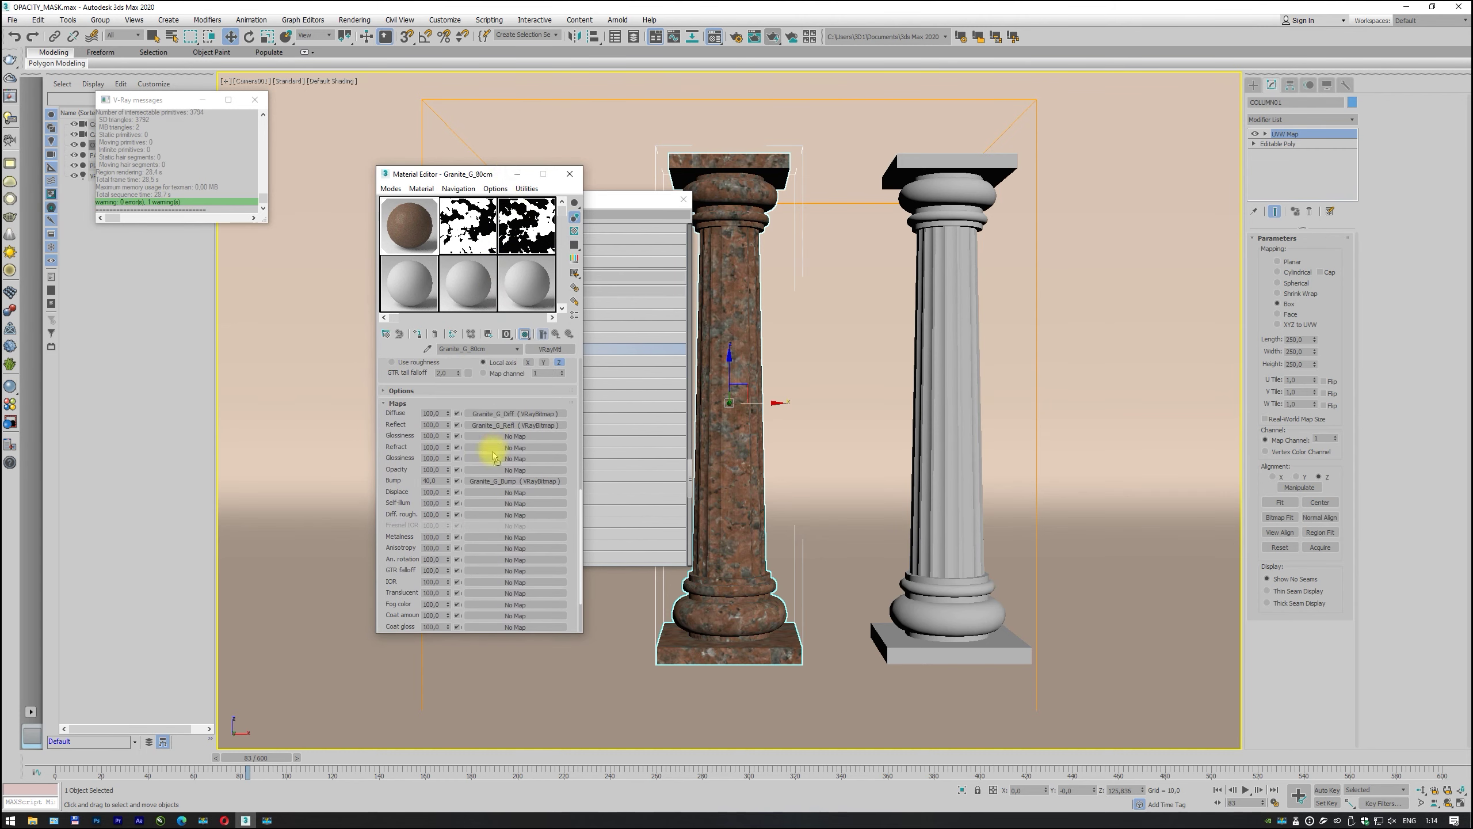
{"action": "left_click_drag", "start_coordinate": [489, 472], "coordinate": [491, 471]}
{"action": "left_click", "coordinate": [451, 431]}
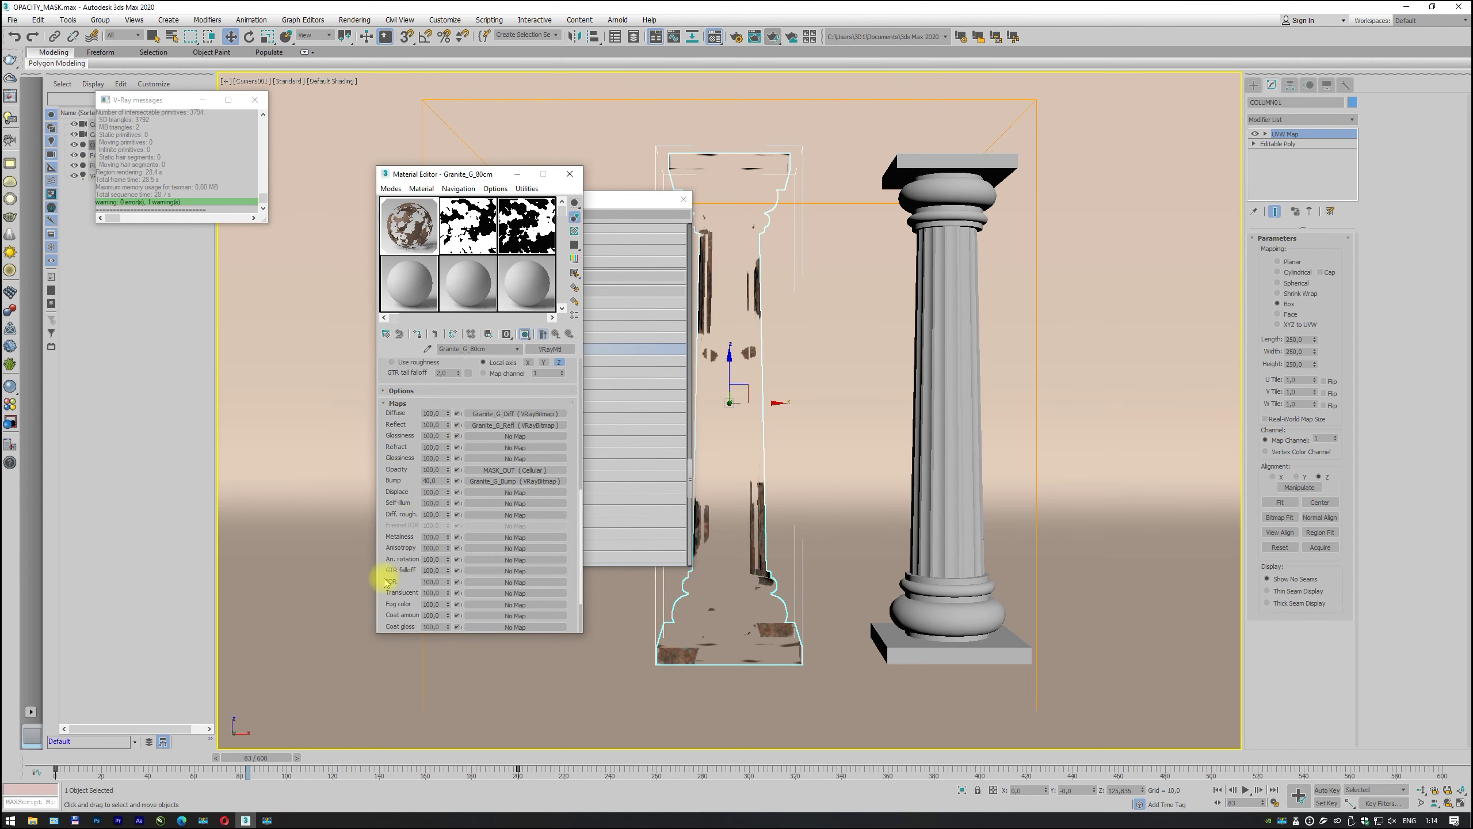
{"action": "mouse_move", "coordinate": [275, 761]}
{"action": "left_mouse_down"}
{"action": "mouse_move", "coordinate": [213, 761]}
{"action": "mouse_move", "coordinate": [226, 763]}
{"action": "left_mouse_up"}
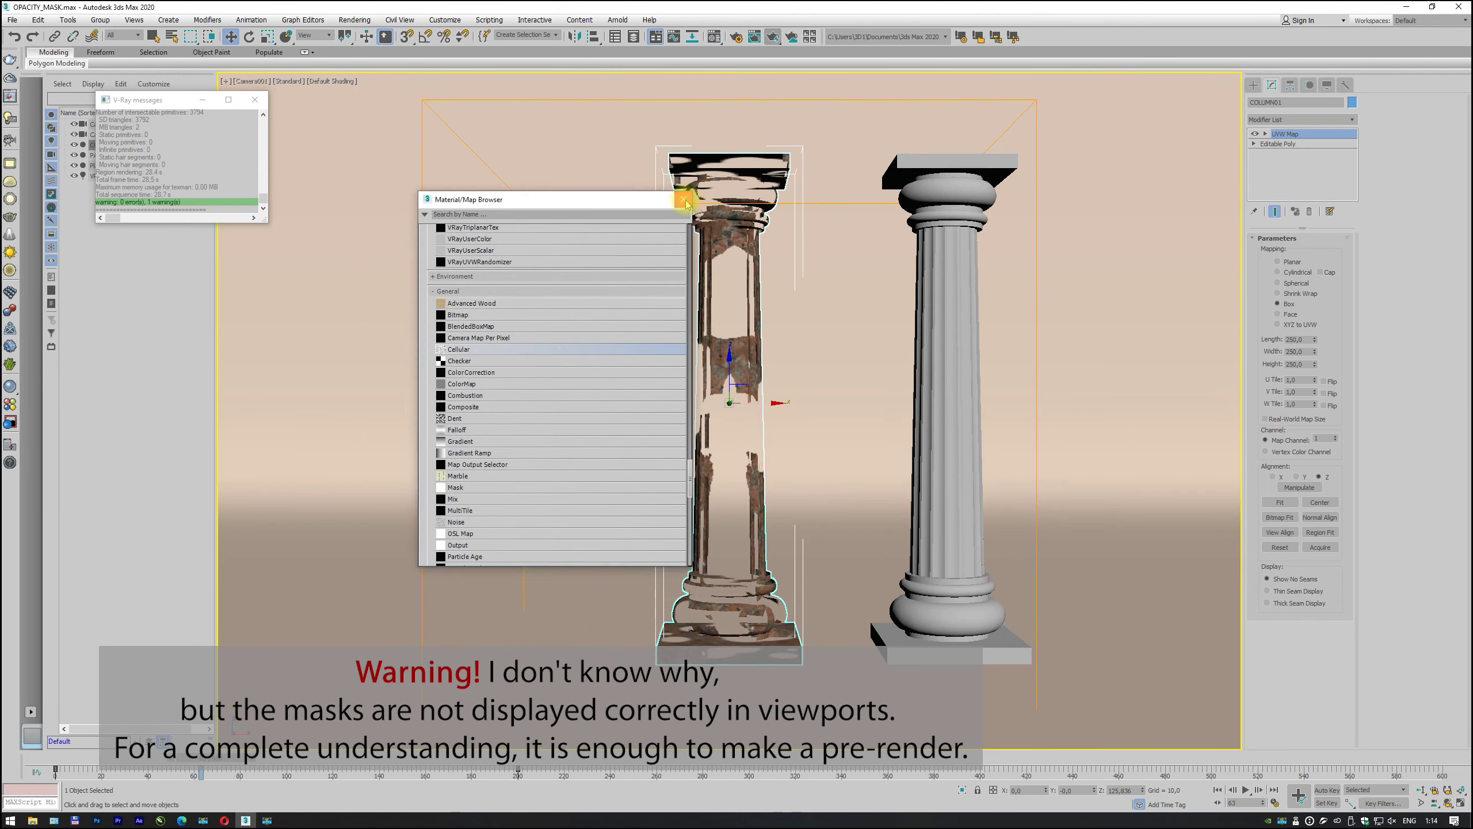
Step: Test-render the dissolving granite column beside the intact copy, then reopen the Material Editor
{"action": "left_click", "coordinate": [684, 197]}
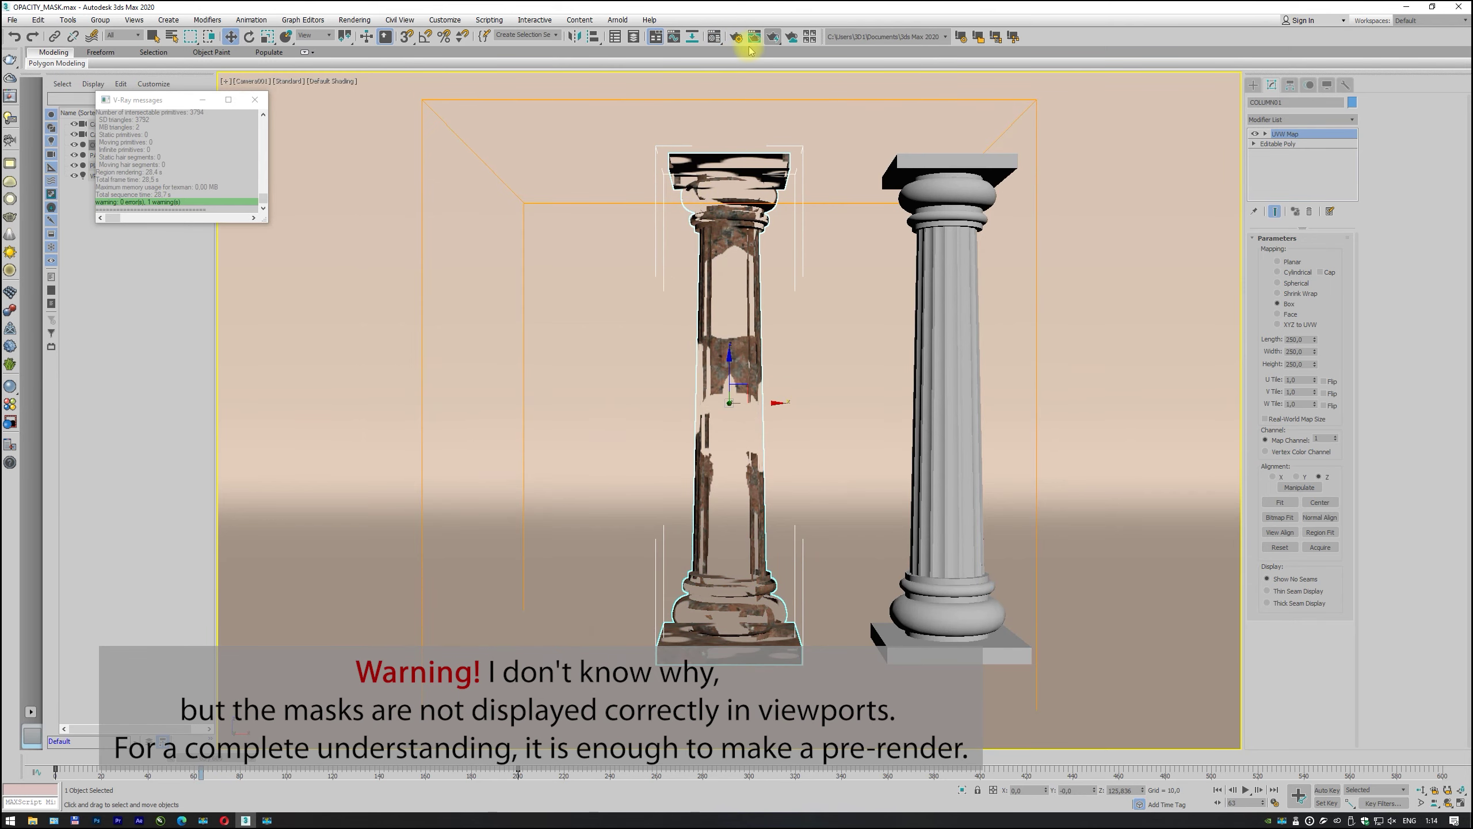
{"action": "left_click", "coordinate": [771, 37]}
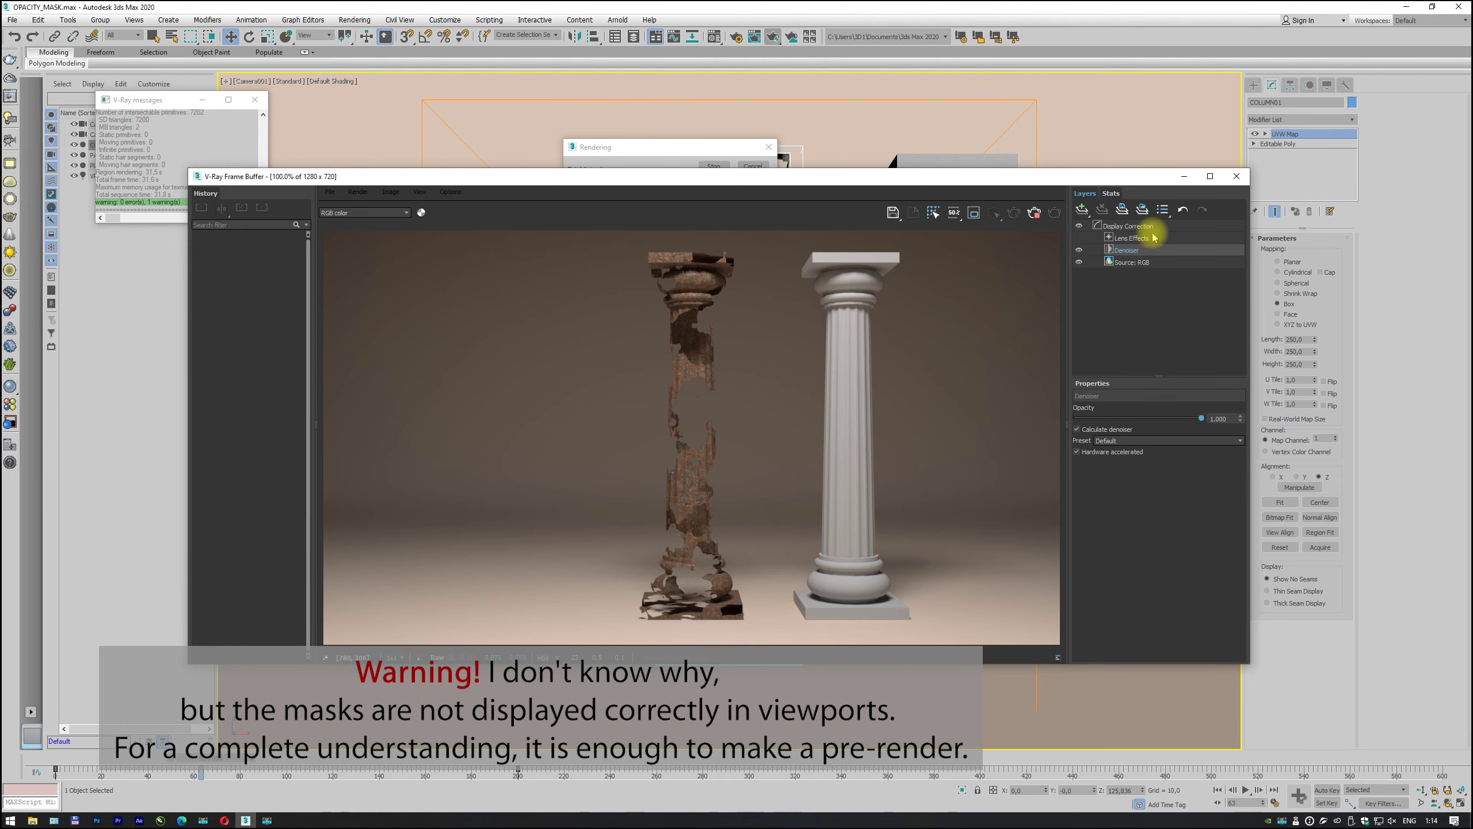
{"action": "left_click", "coordinate": [1243, 179]}
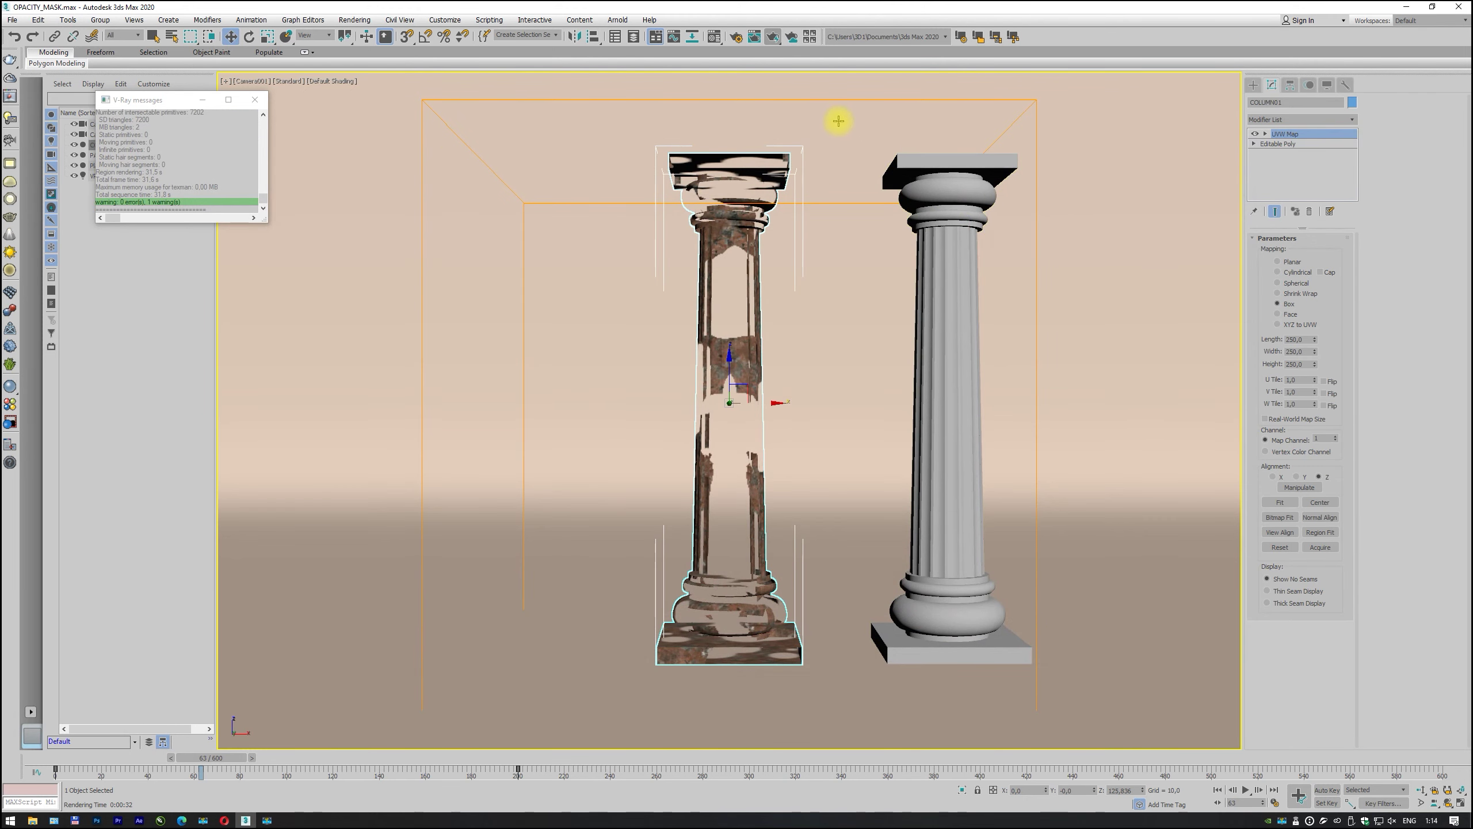
{"action": "left_click", "coordinate": [722, 38]}
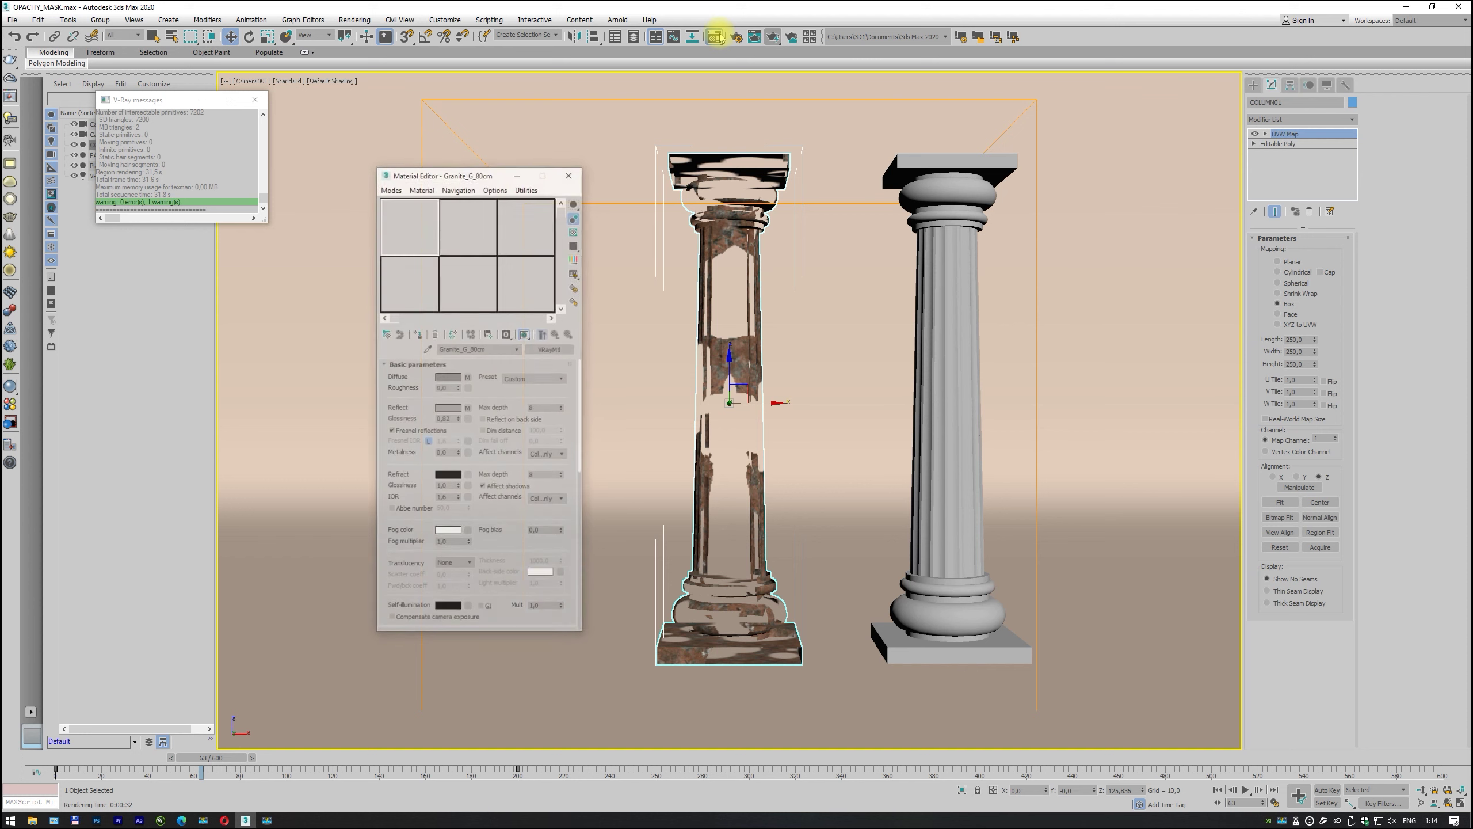
Step: In an empty material slot at frame 81, place MASK_IN into the Opacity map
{"action": "left_click", "coordinate": [416, 285]}
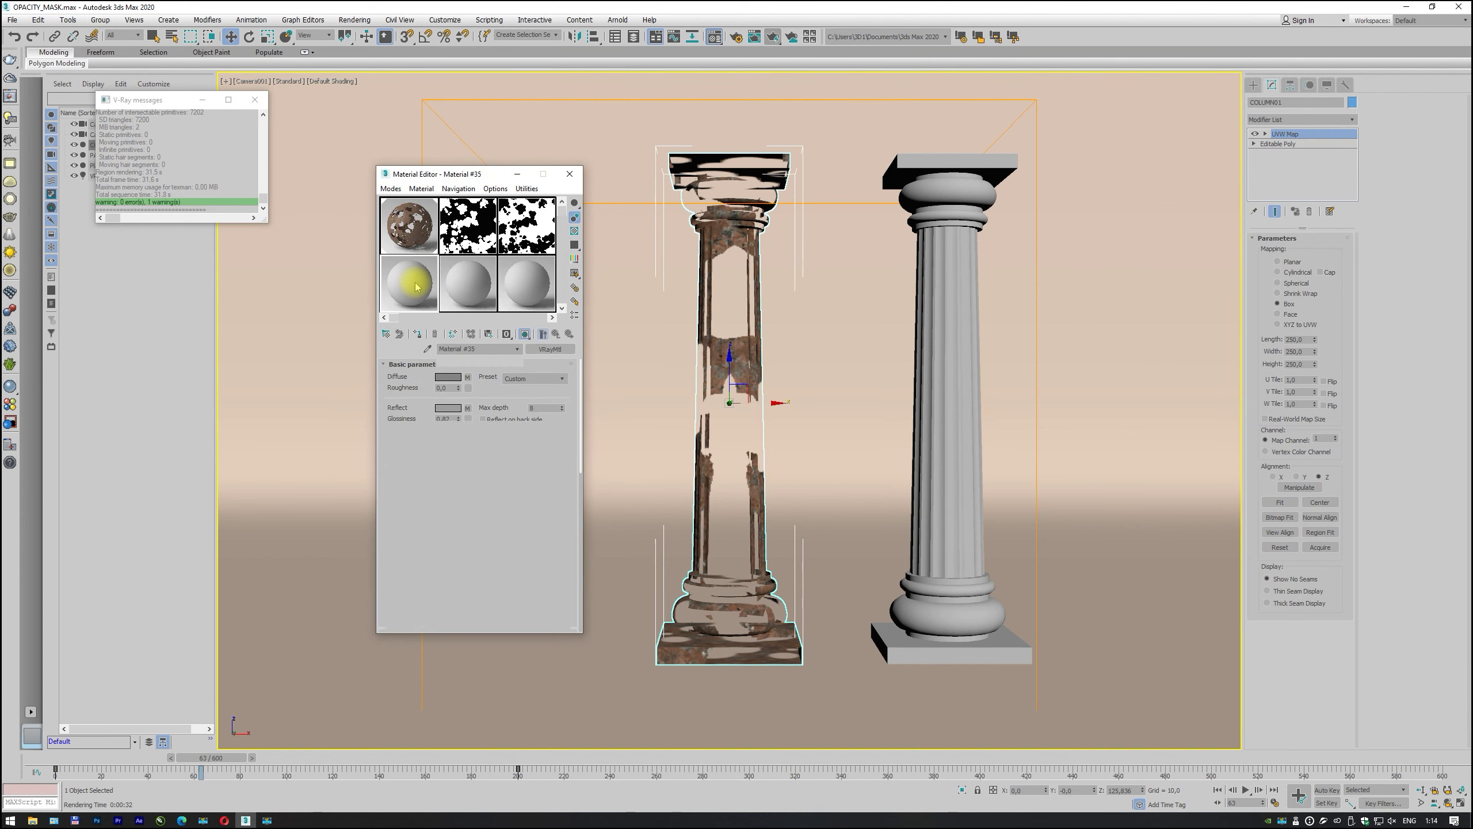
{"action": "left_click_drag", "start_coordinate": [500, 550], "coordinate": [505, 400]}
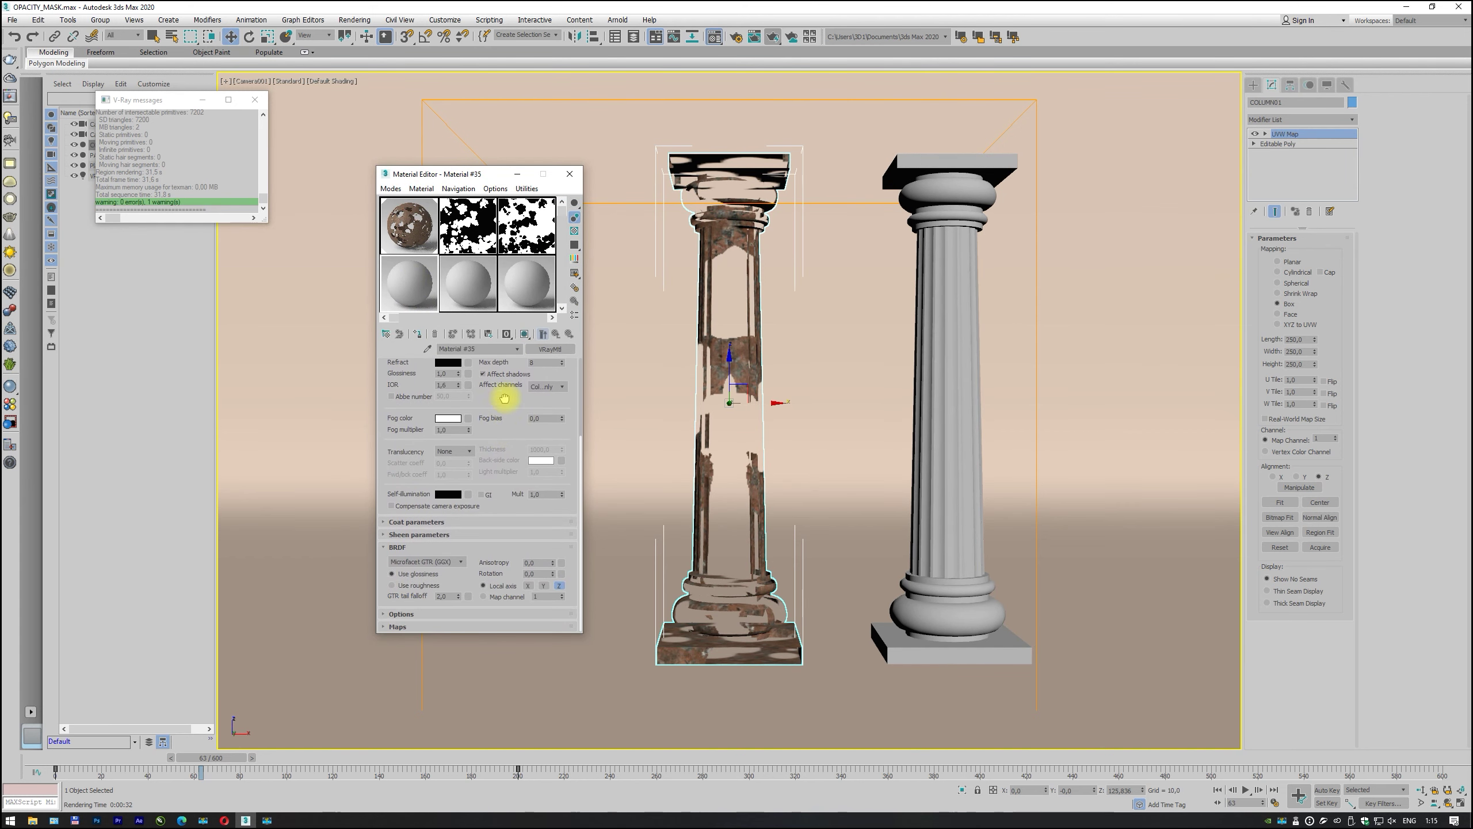
{"action": "left_click_drag", "start_coordinate": [207, 760], "coordinate": [248, 761]}
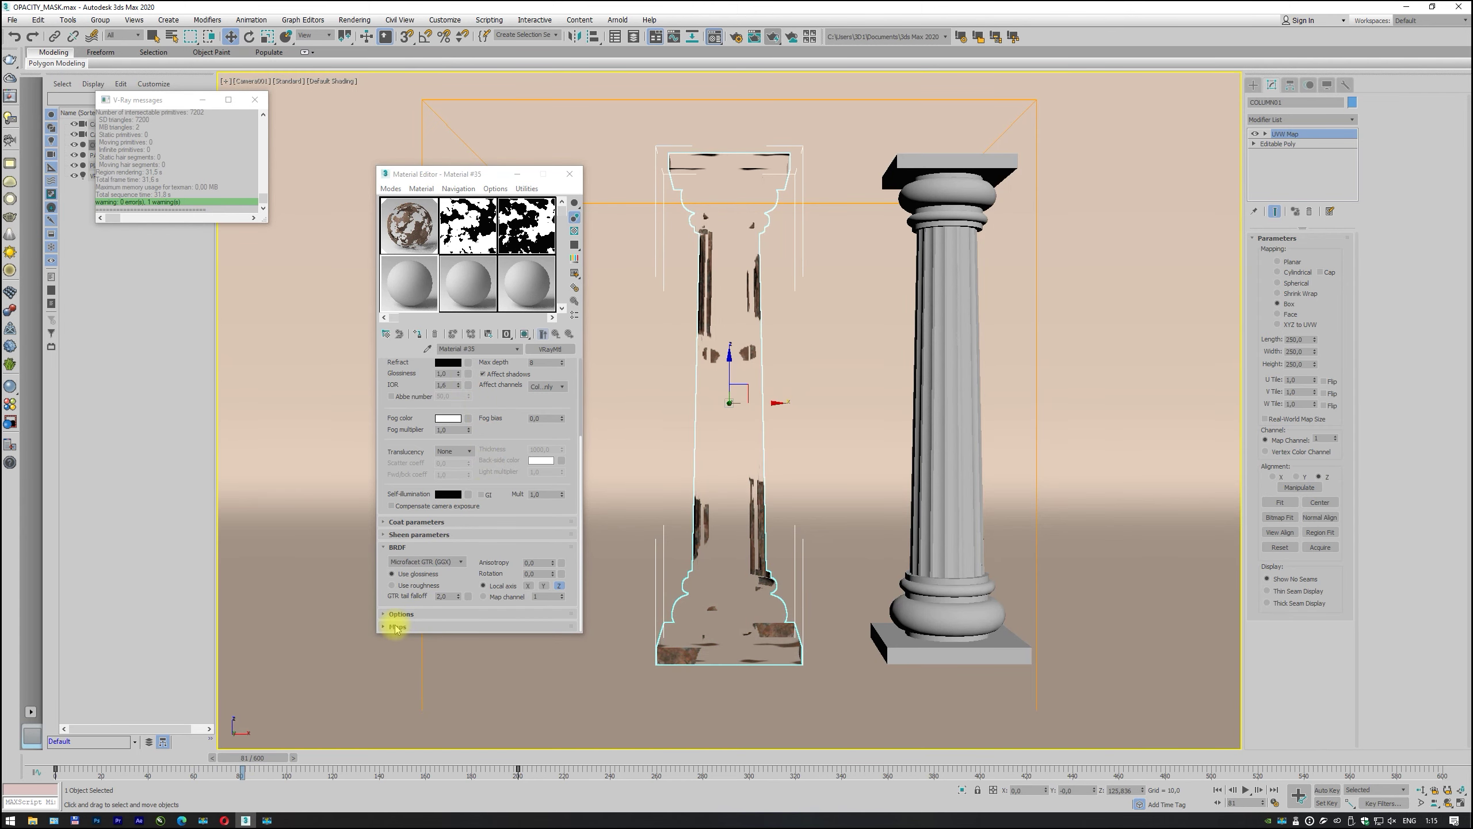
{"action": "left_click", "coordinate": [396, 627]}
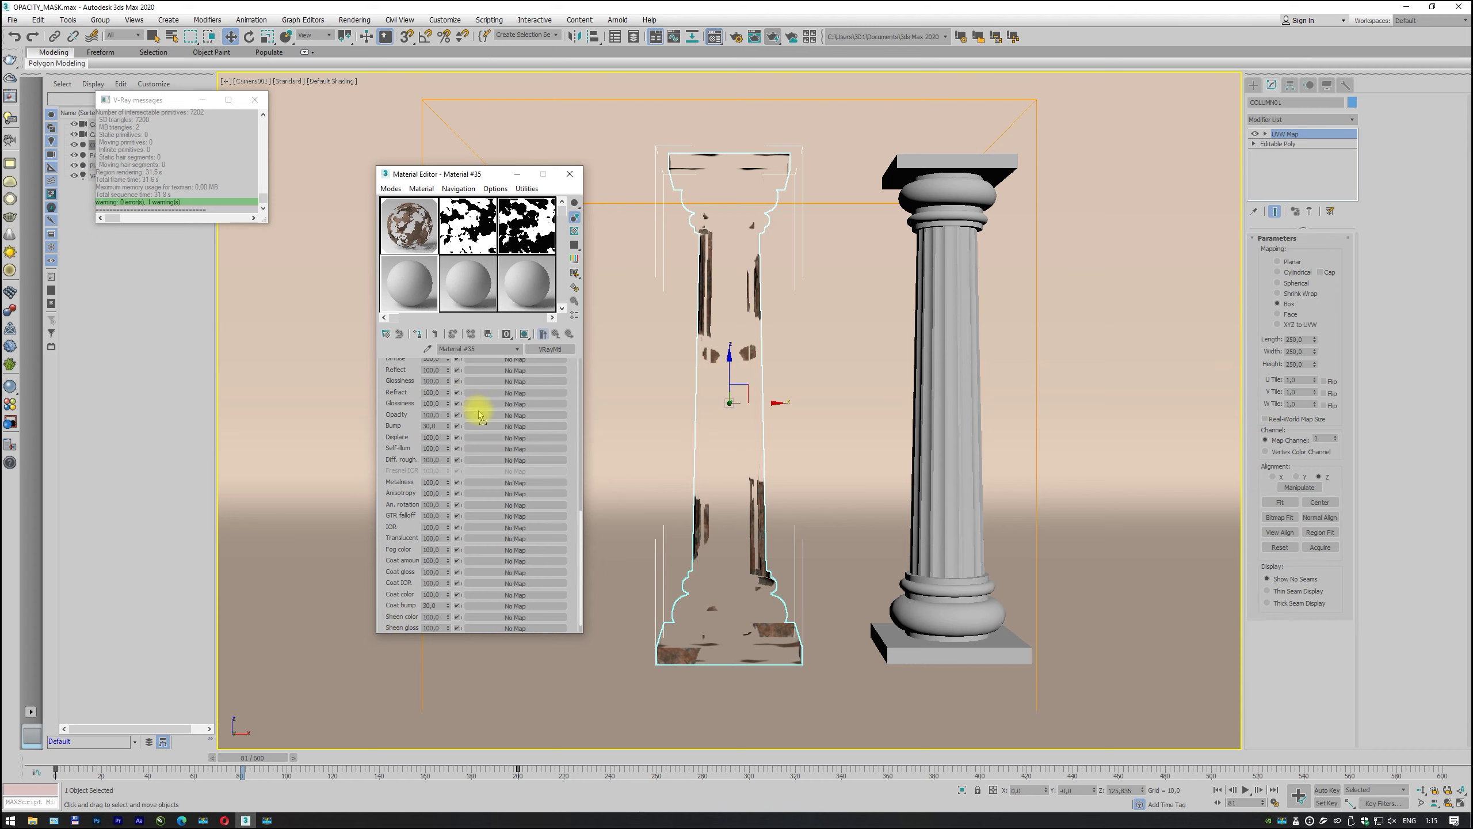
{"action": "left_click_drag", "start_coordinate": [486, 416], "coordinate": [483, 416]}
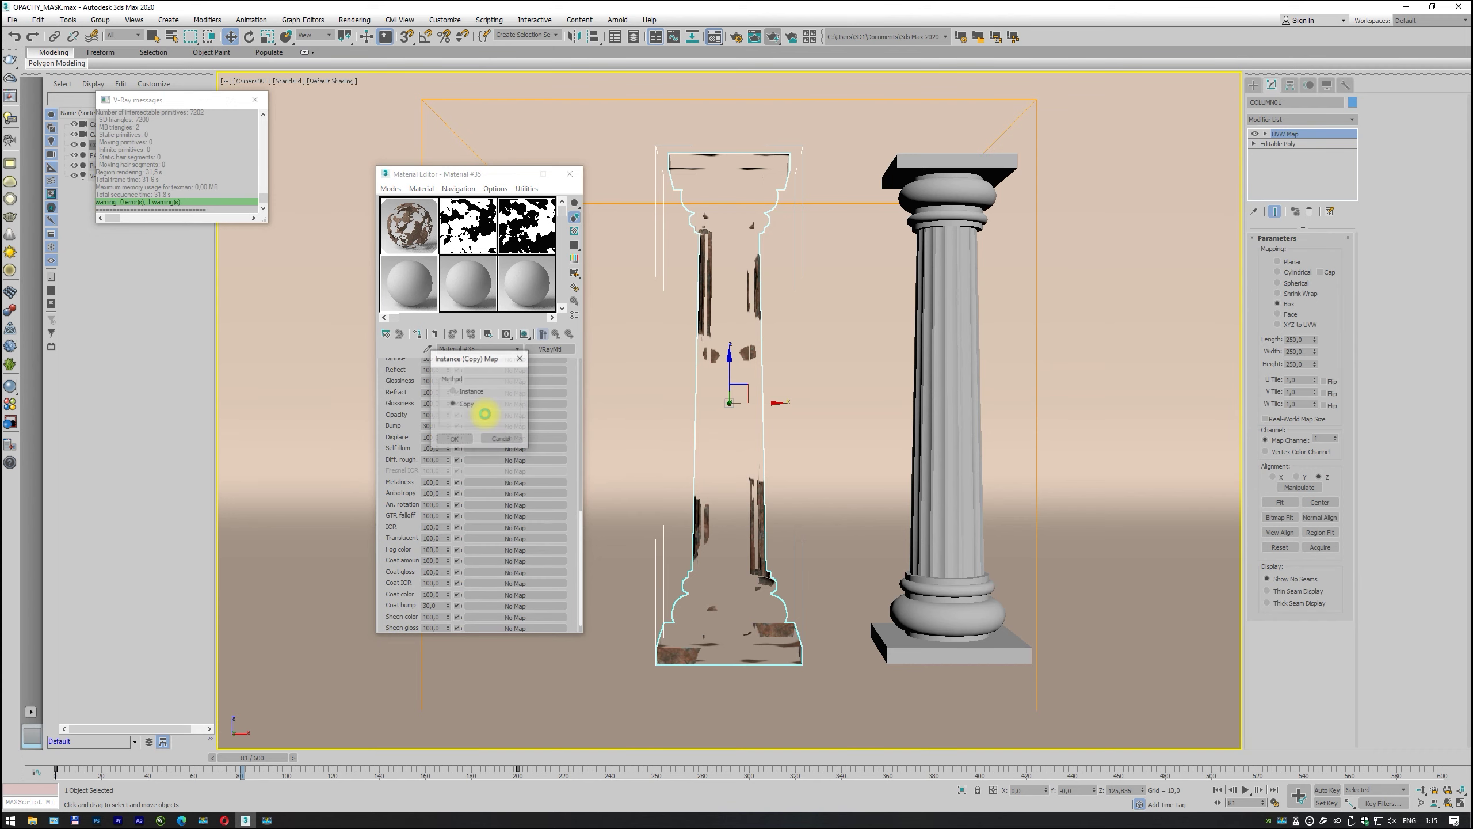
{"action": "left_click", "coordinate": [462, 442]}
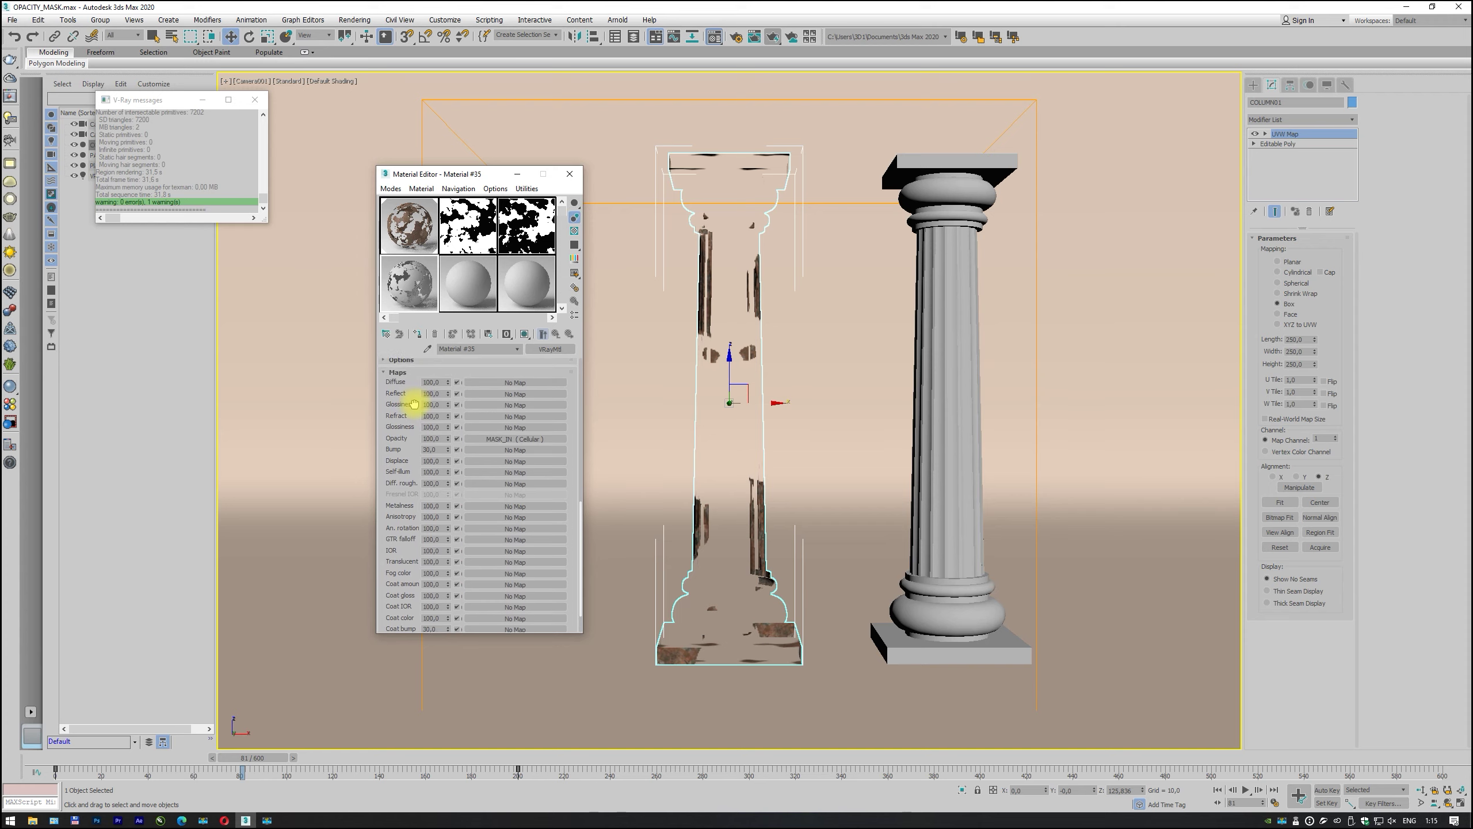
Step: Copy the Opacity map into Self-illum as an independent copy, then move to frame 112
{"action": "left_click_drag", "start_coordinate": [417, 363], "coordinate": [418, 454]}
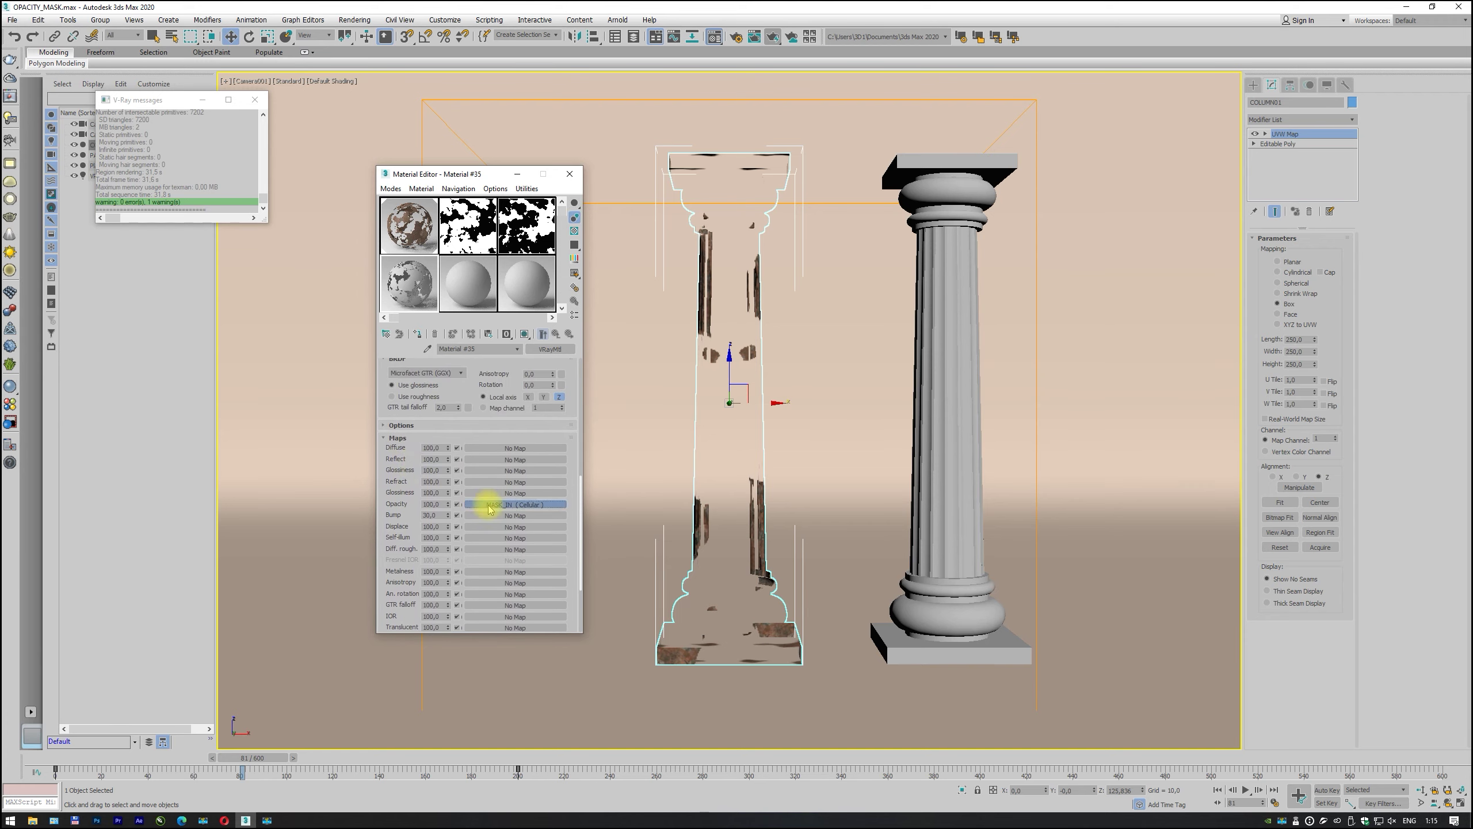
{"action": "left_click_drag", "start_coordinate": [489, 507], "coordinate": [487, 536]}
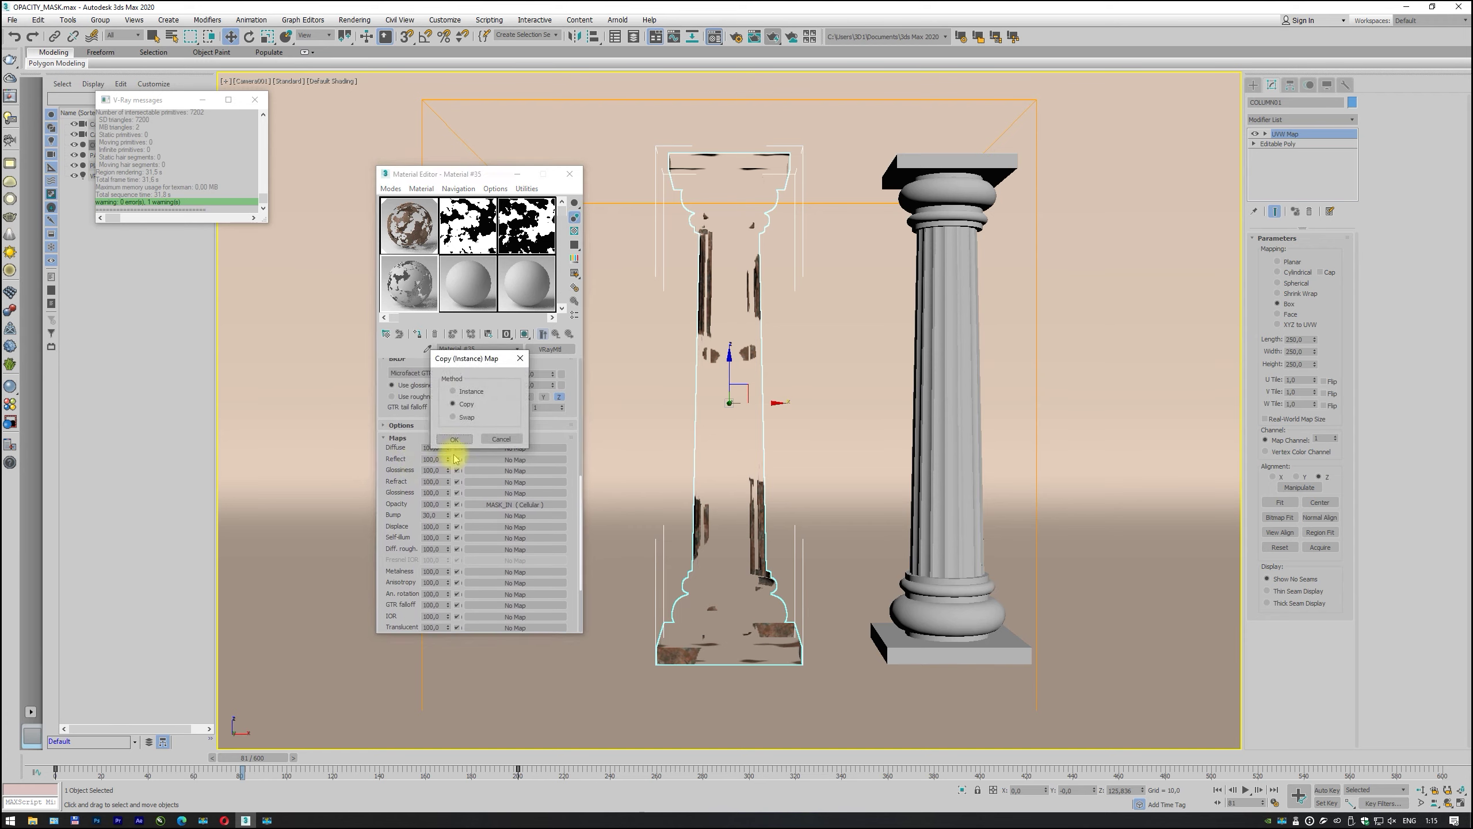
{"action": "left_click", "coordinate": [455, 439]}
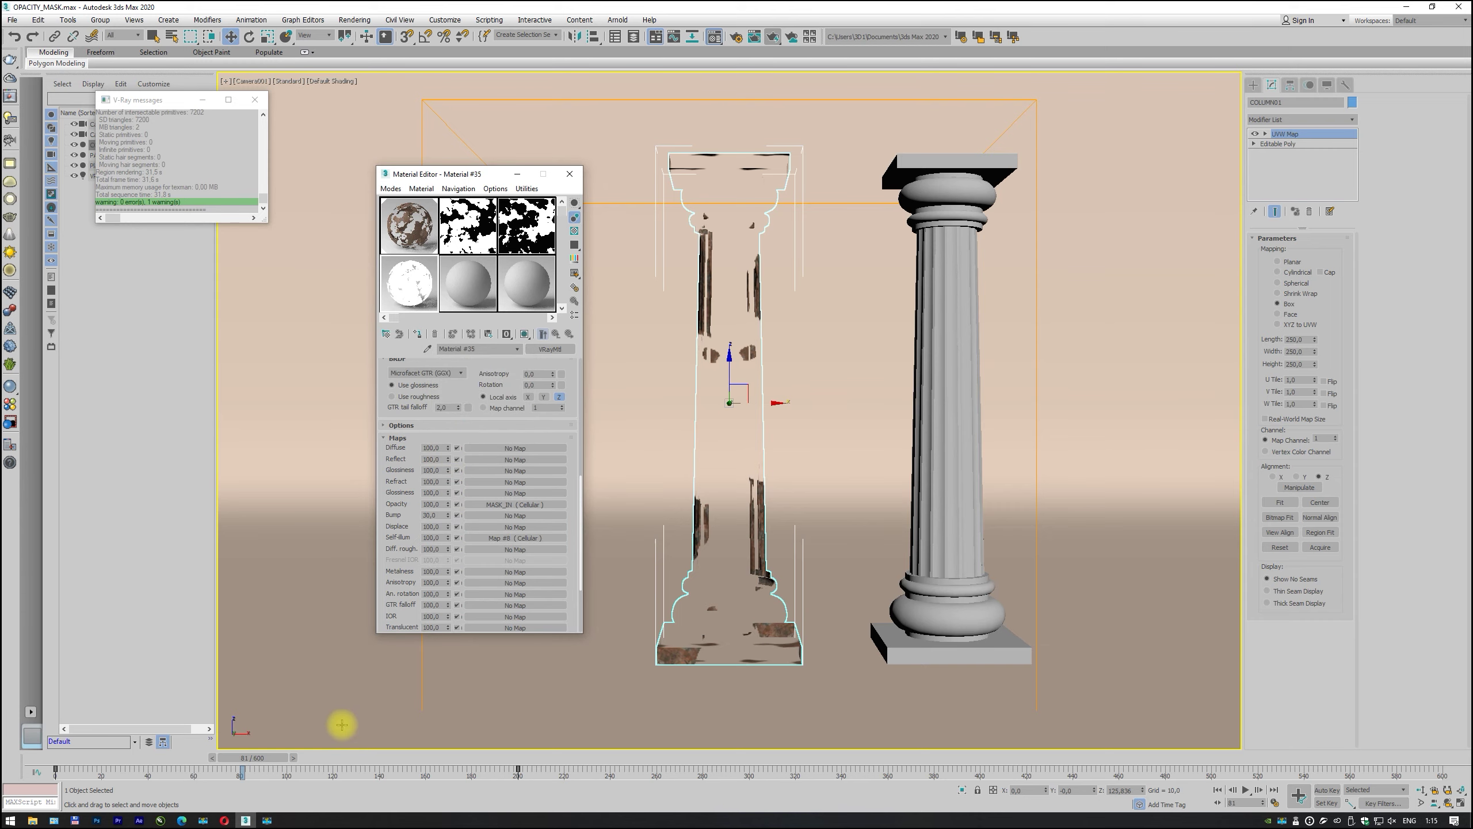
{"action": "left_click", "coordinate": [293, 757]}
{"action": "left_click", "coordinate": [319, 766]}
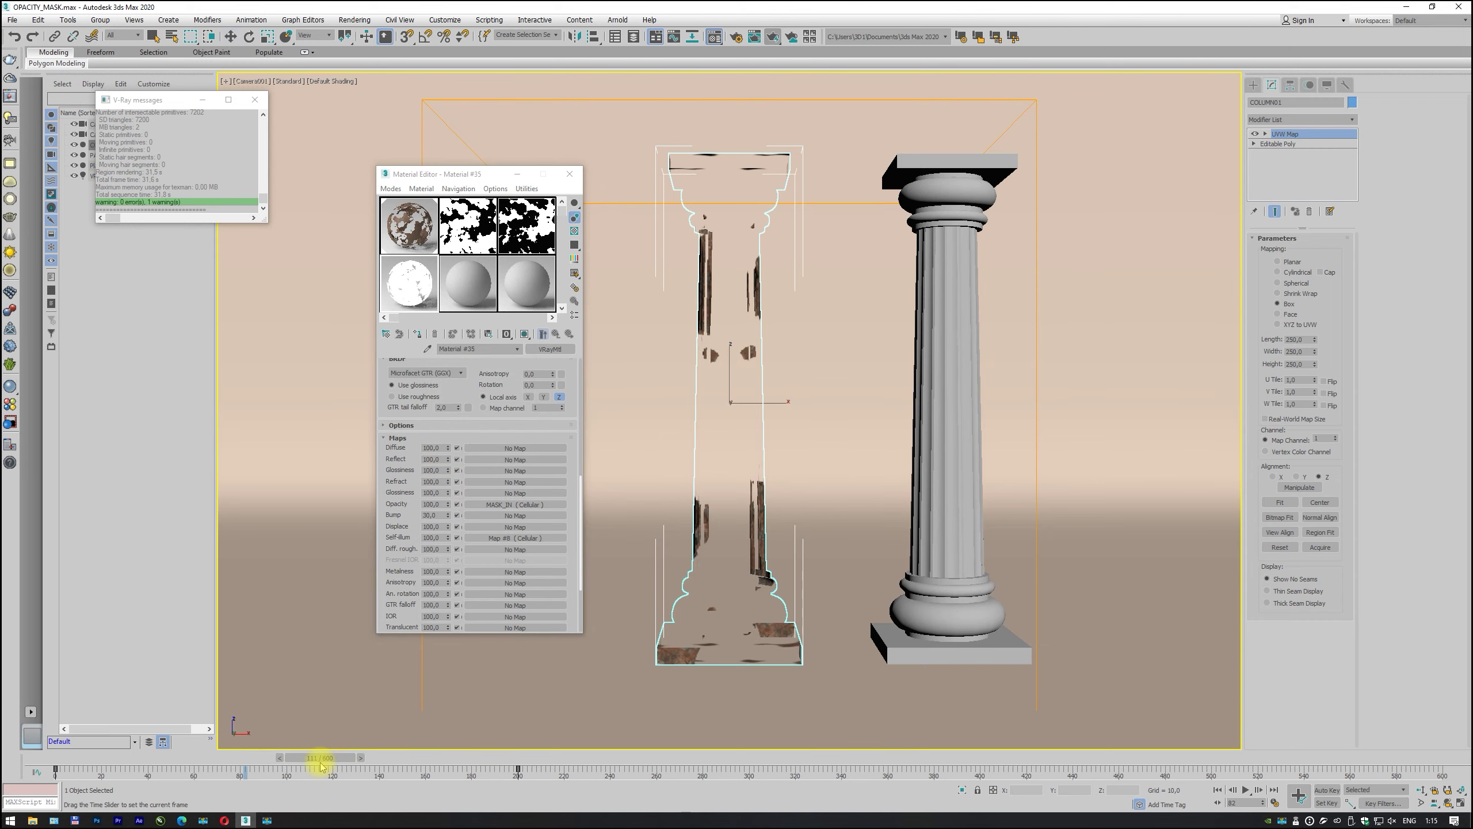
Step: Select PARTICLES_EMITTER and assign it the column material
{"action": "key", "text": "w"}
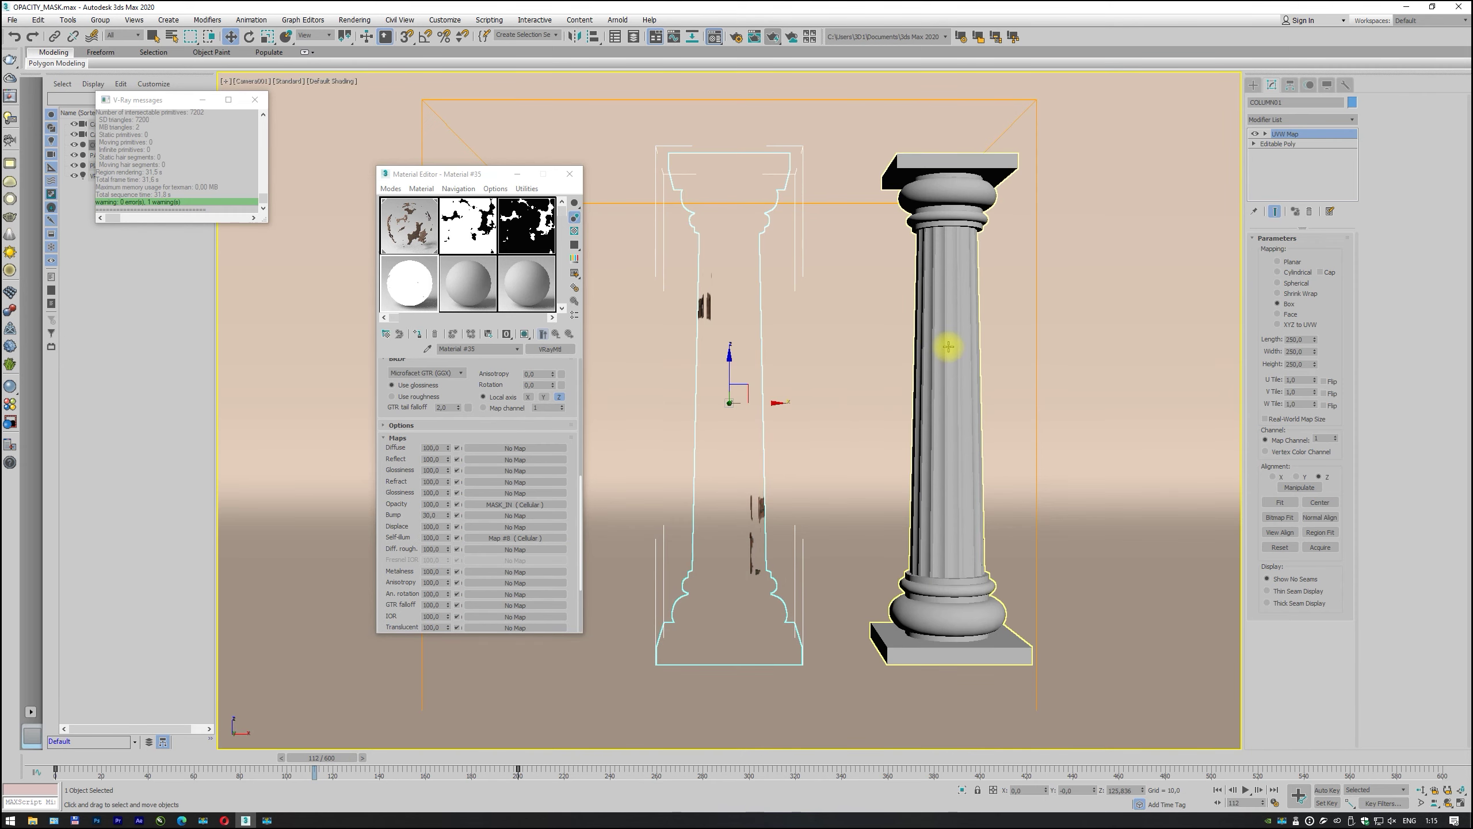
{"action": "left_click", "coordinate": [948, 347]}
{"action": "left_click", "coordinate": [419, 335]}
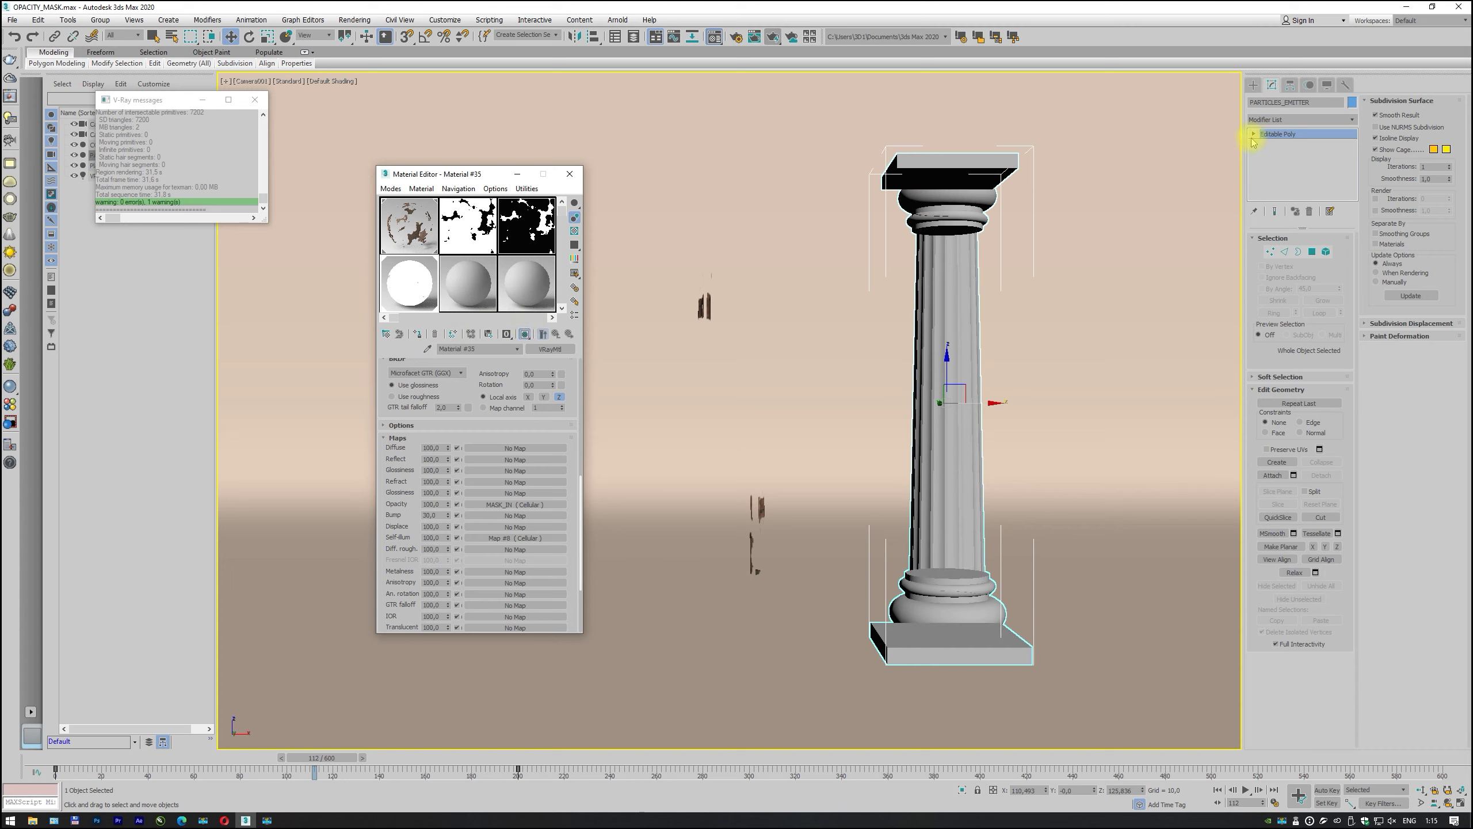
Step: Add a Box UVW Map modifier with Length, Width and Height of 250
{"action": "left_click", "coordinate": [1299, 119]}
{"action": "left_click_drag", "start_coordinate": [1364, 148], "coordinate": [1359, 545]}
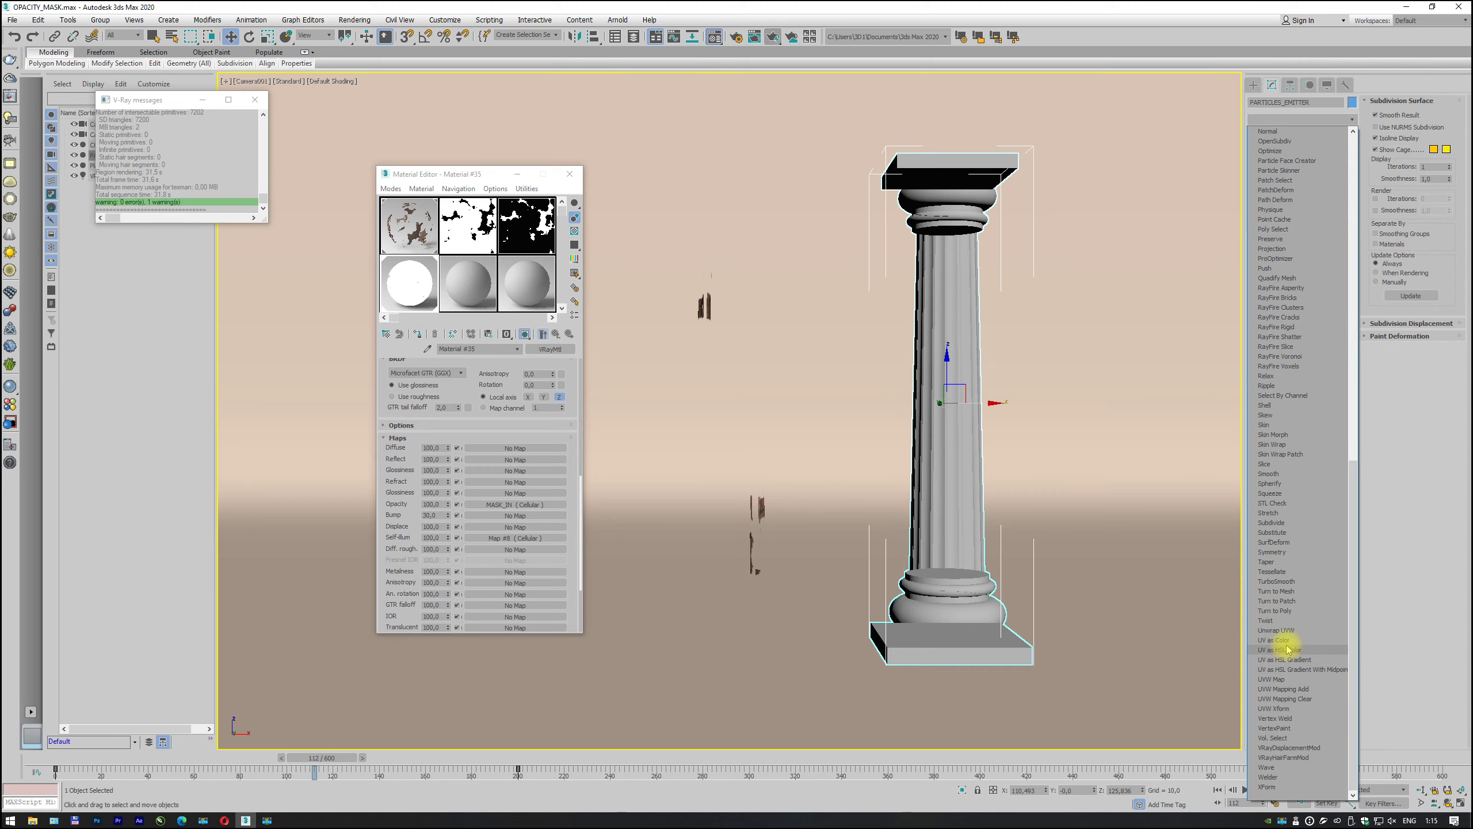
{"action": "left_click", "coordinate": [1274, 679]}
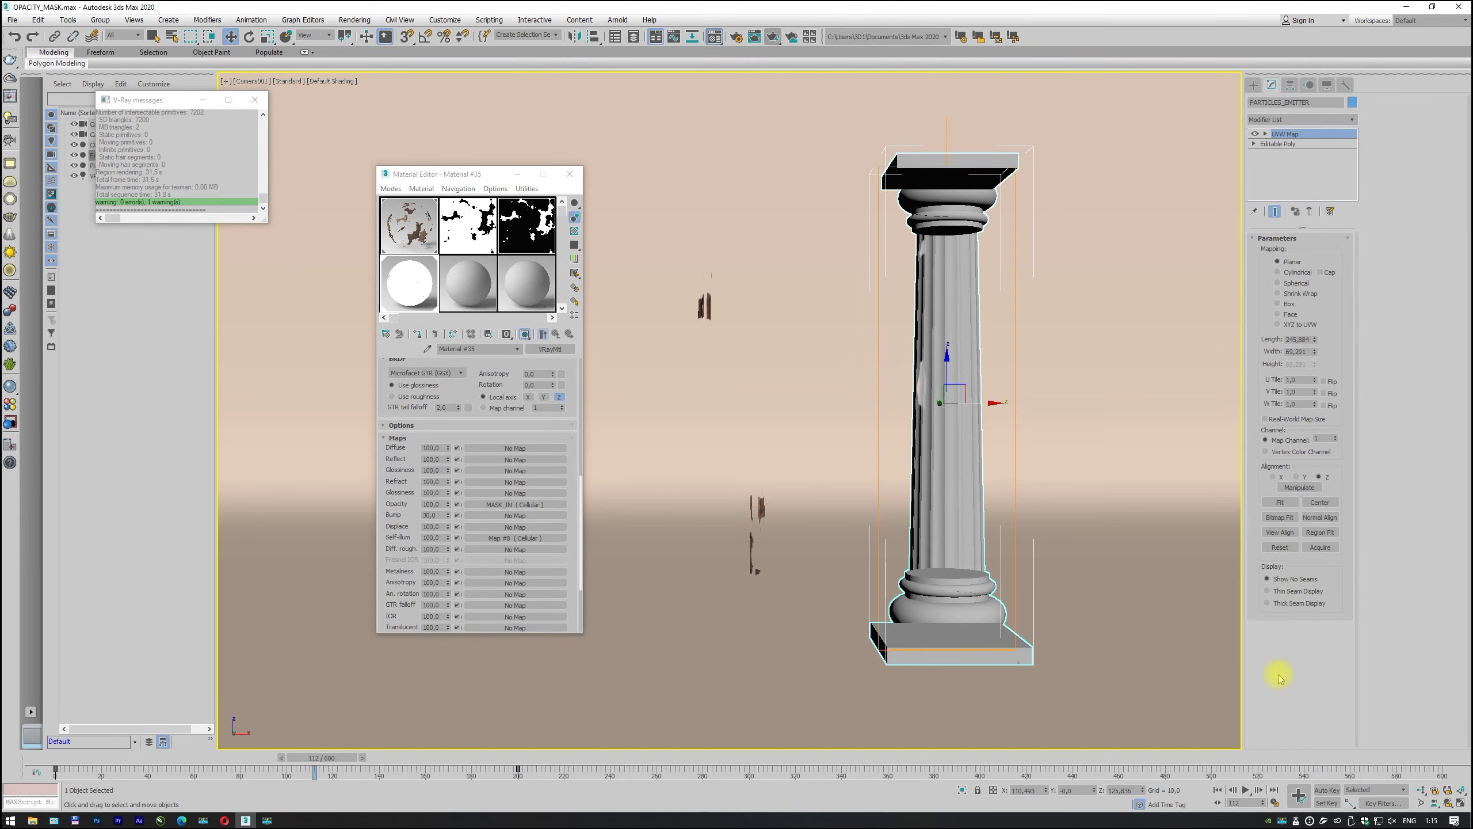
{"action": "left_click", "coordinate": [1297, 271]}
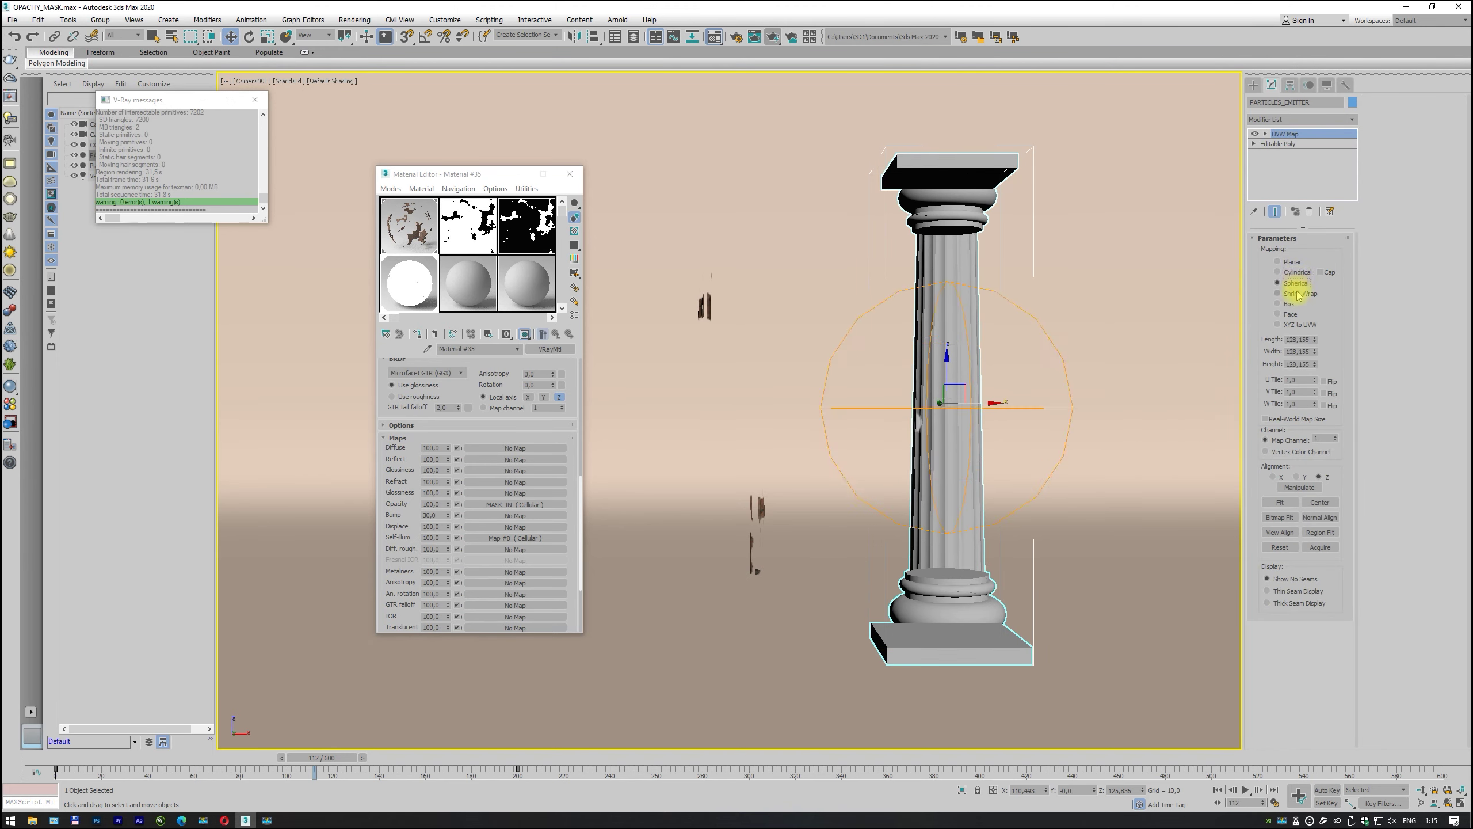
{"action": "left_click", "coordinate": [1298, 293]}
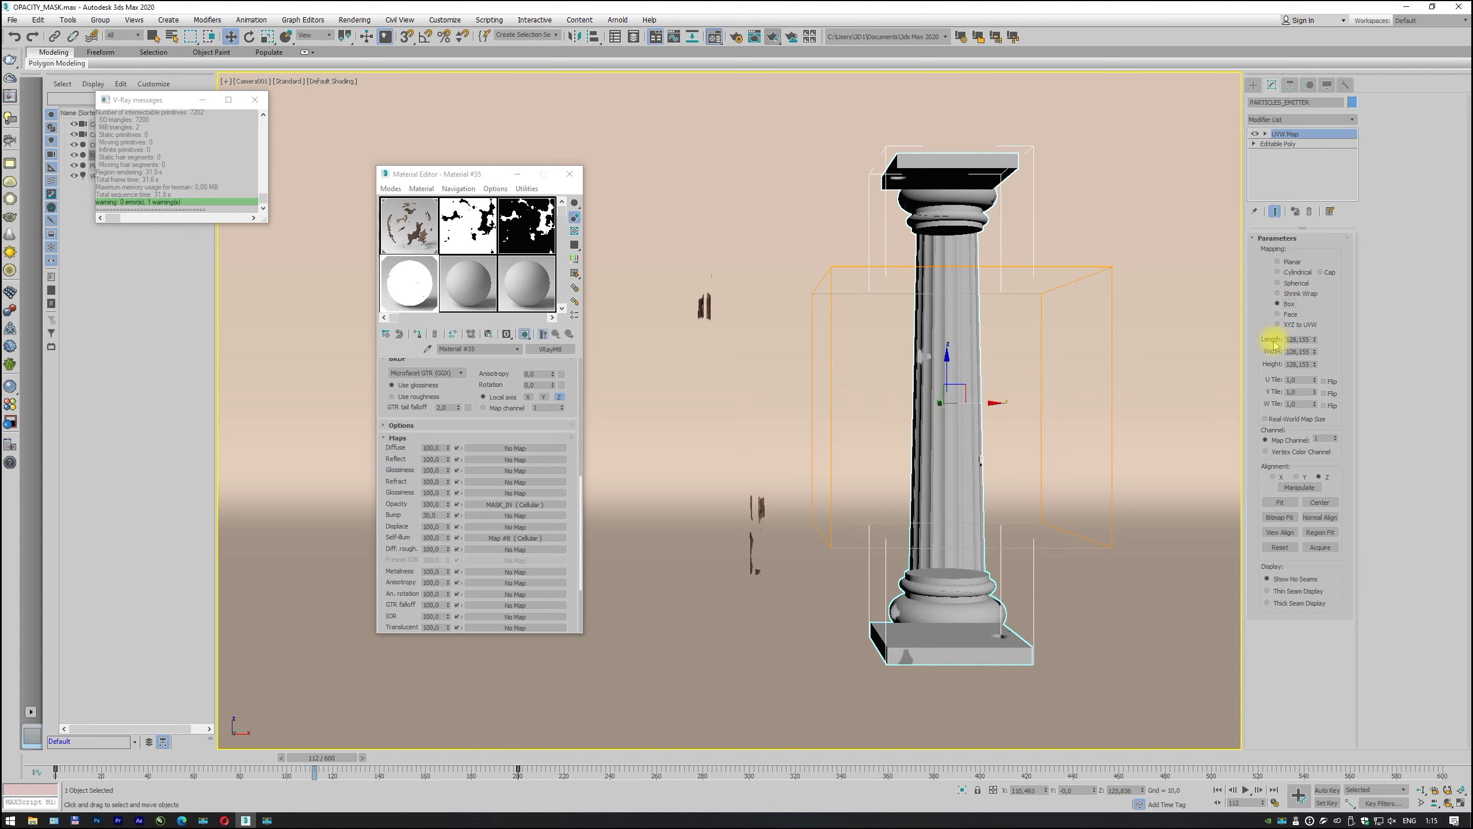
{"action": "left_click_drag", "start_coordinate": [1299, 339], "coordinate": [1242, 341]}
{"action": "key", "text": "Tab"}
{"action": "type", "text": "2"}
{"action": "key", "text": "Tab"}
{"action": "type", "text": "2"}
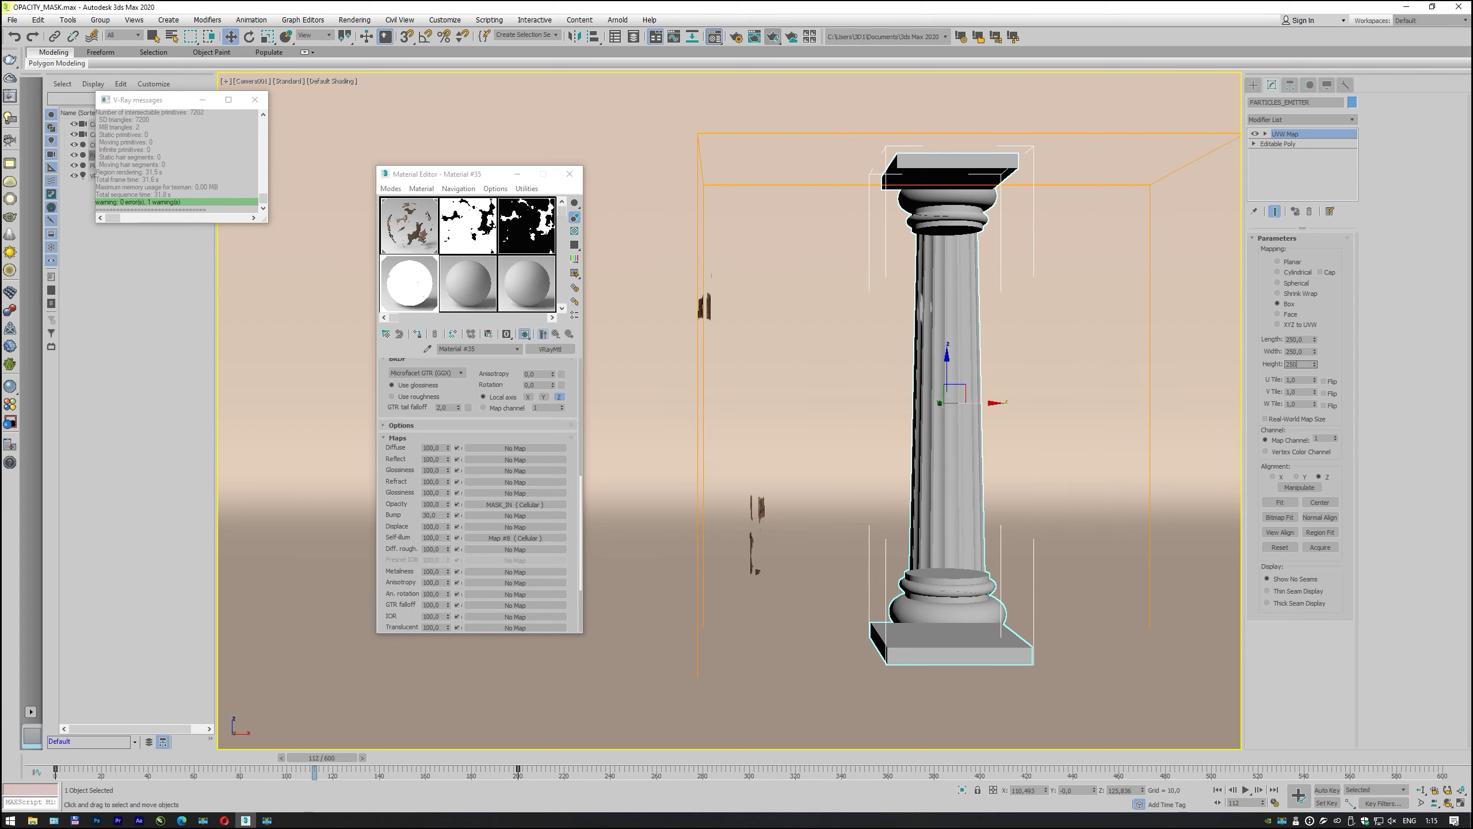
{"action": "key", "text": "Return"}
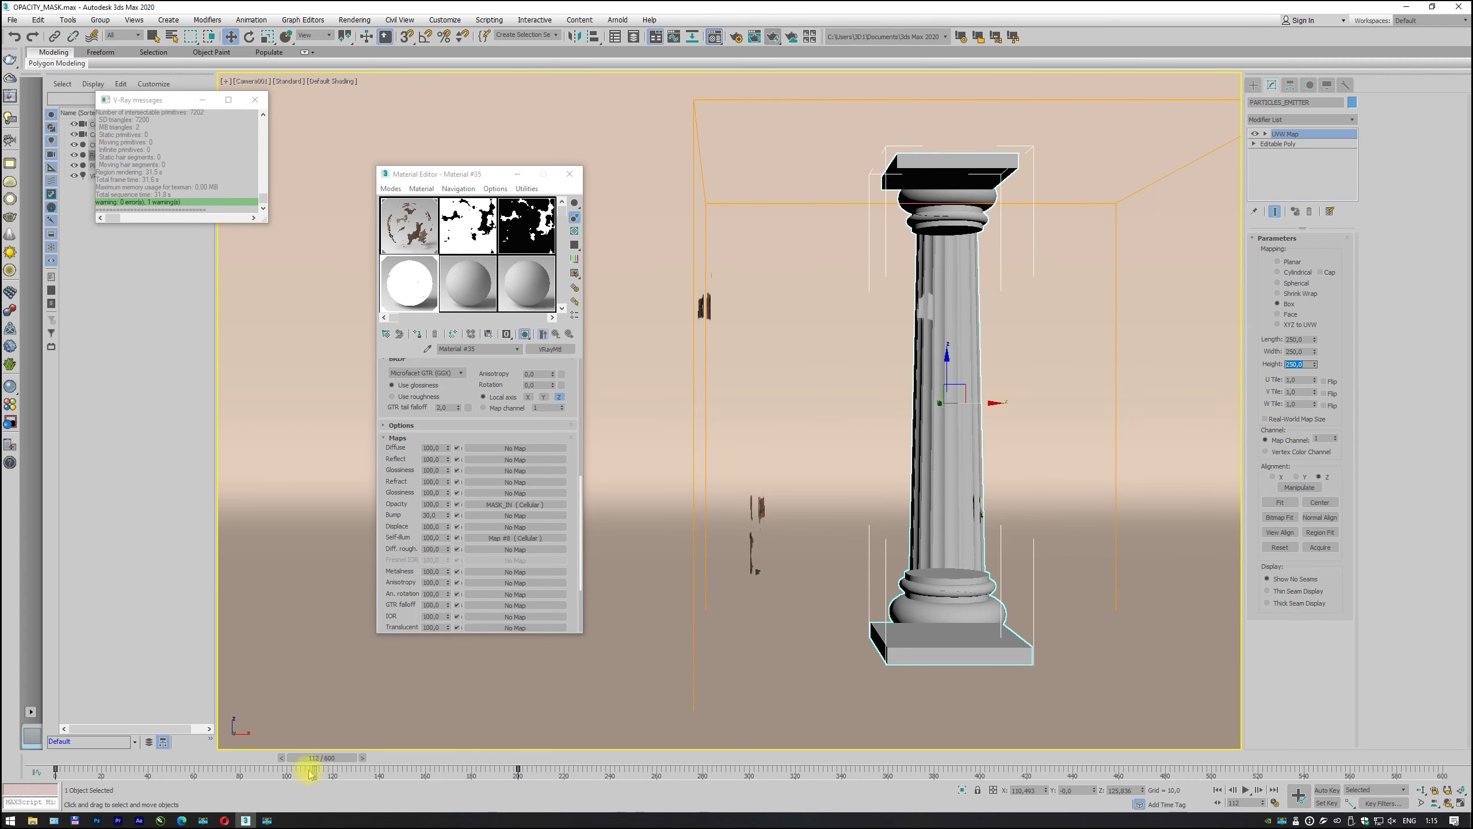
{"action": "left_click", "coordinate": [277, 758]}
Step: Render a test frame at frame 78 and close the frame buffer
{"action": "left_click_drag", "start_coordinate": [276, 761], "coordinate": [235, 766]}
{"action": "key", "text": "w"}
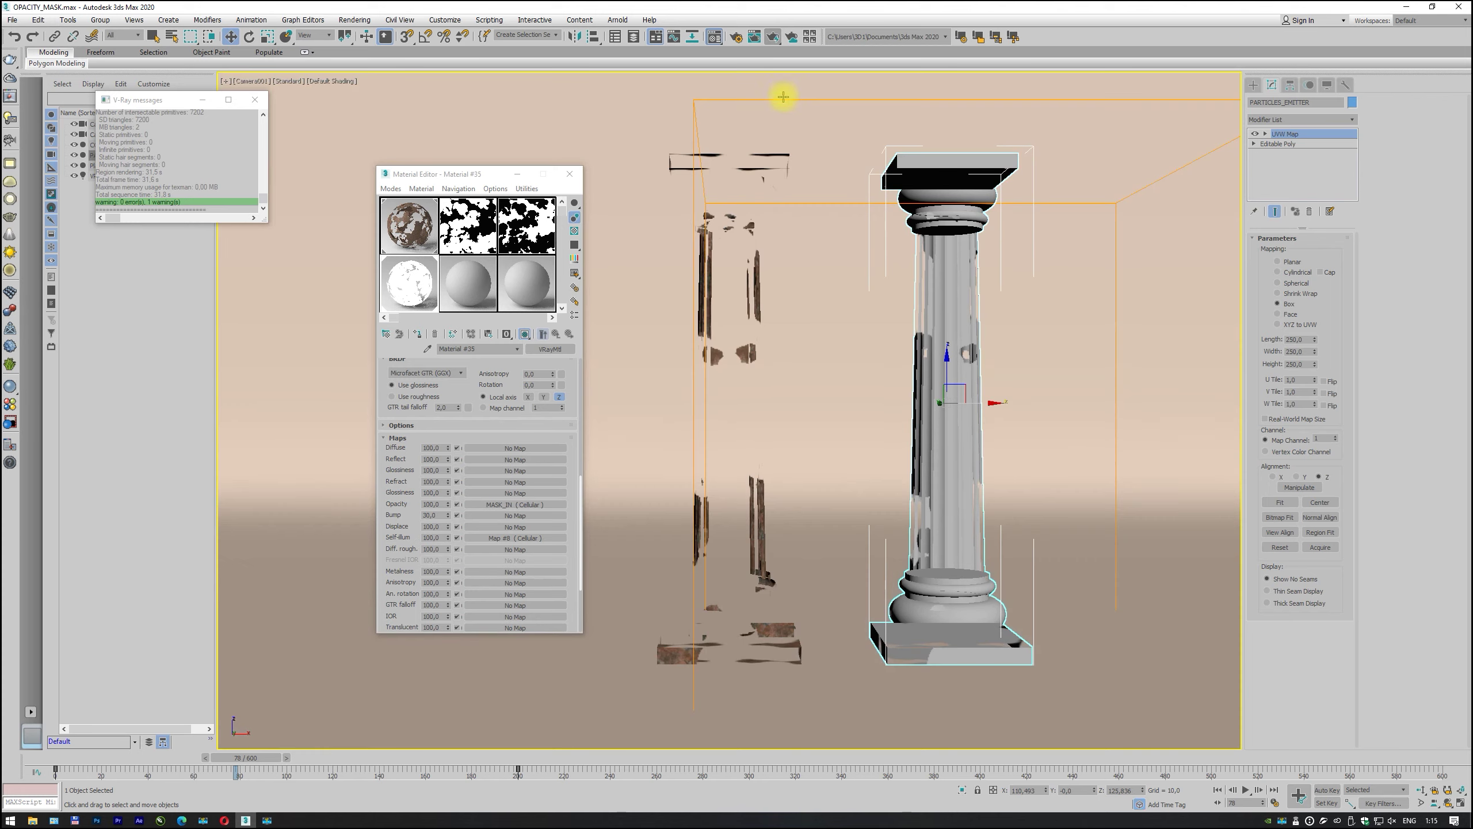
{"action": "left_click", "coordinate": [773, 37]}
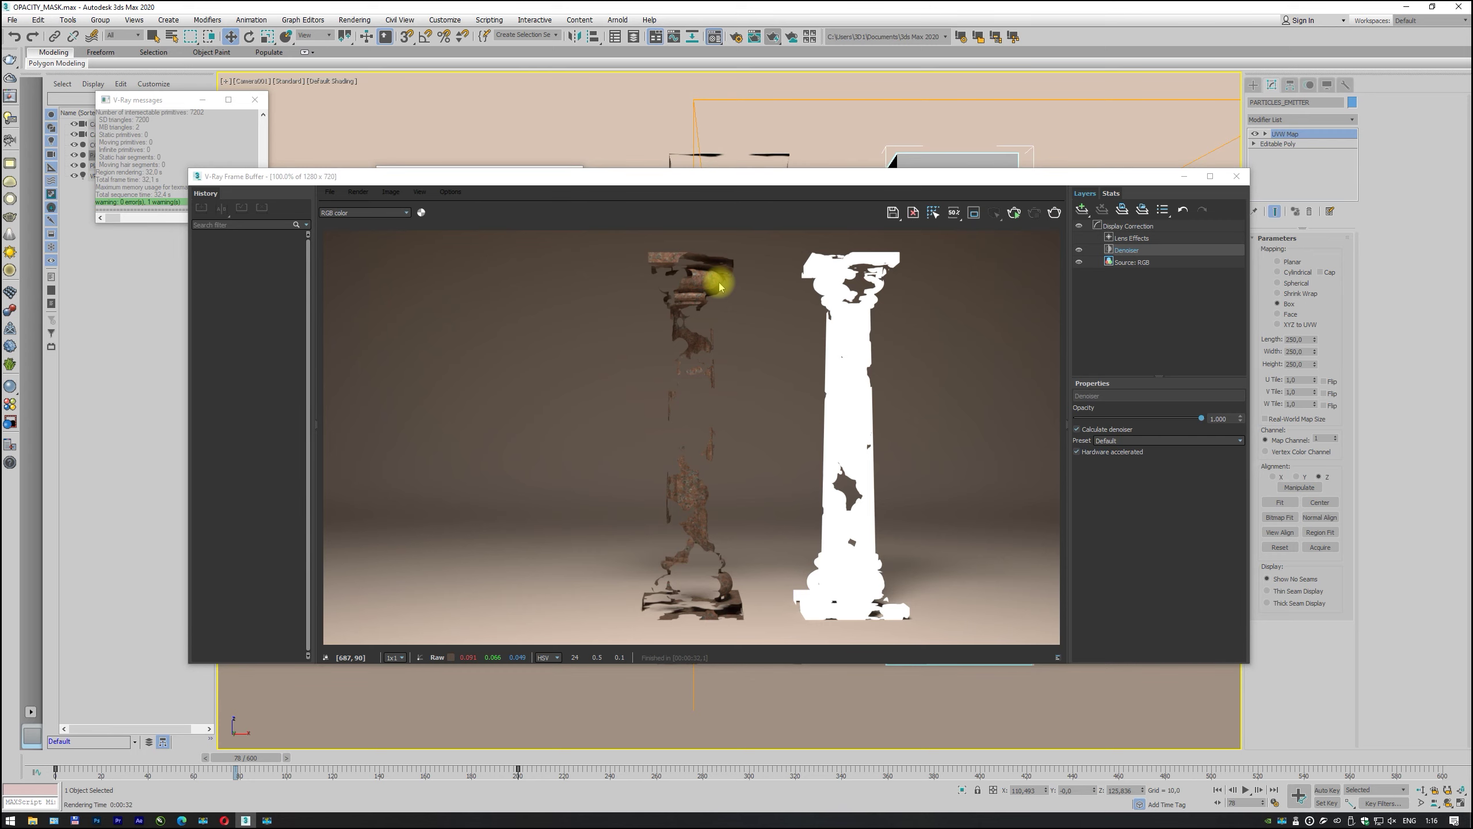
{"action": "left_click", "coordinate": [1236, 176]}
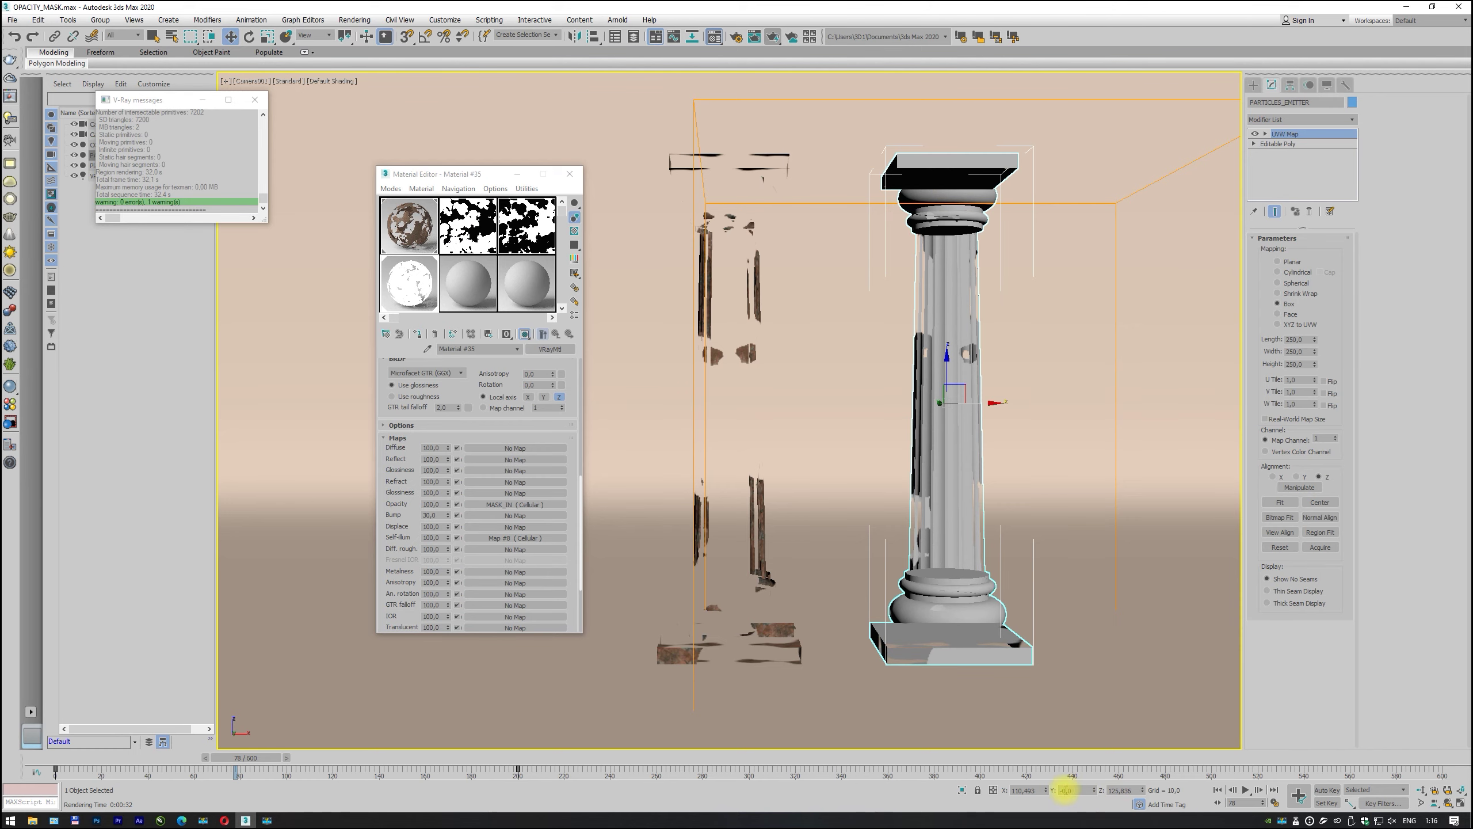
Step: Zero the emitter's X position and orbit a Perspective view of the column
{"action": "right_click", "coordinate": [1044, 790]}
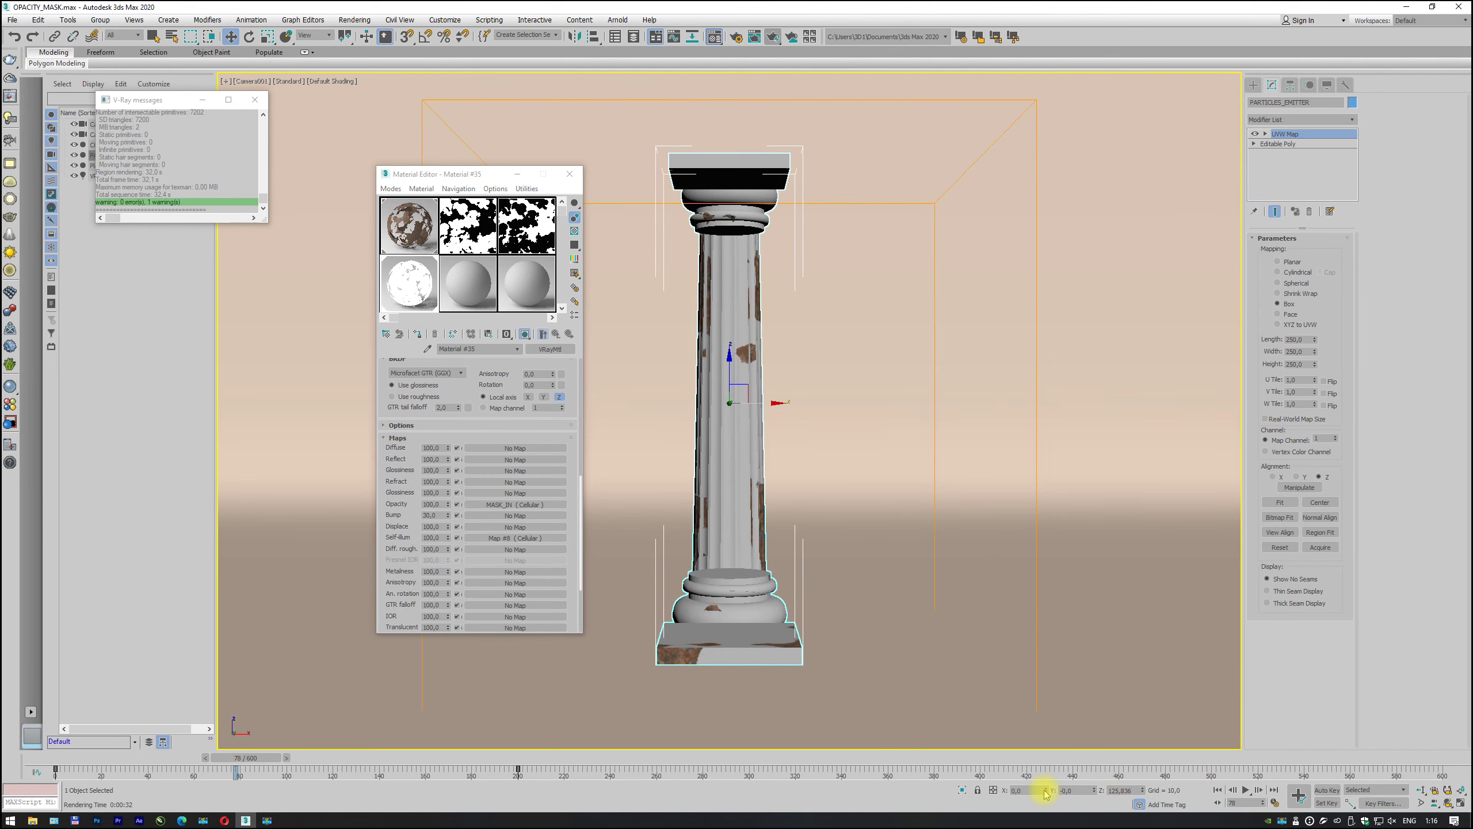
{"action": "left_click", "coordinate": [253, 101]}
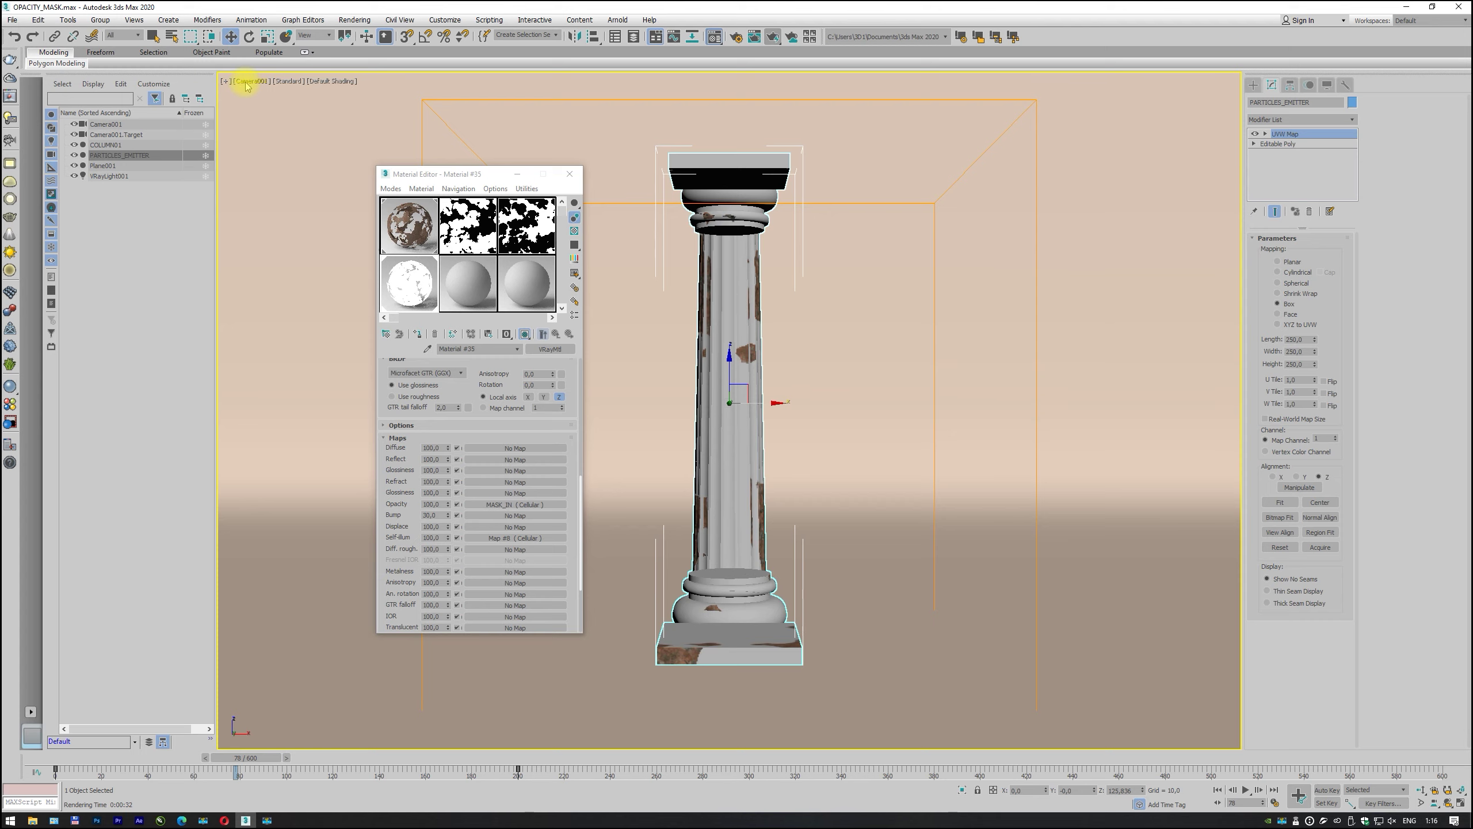
{"action": "left_click", "coordinate": [246, 85]}
{"action": "left_click", "coordinate": [281, 121]}
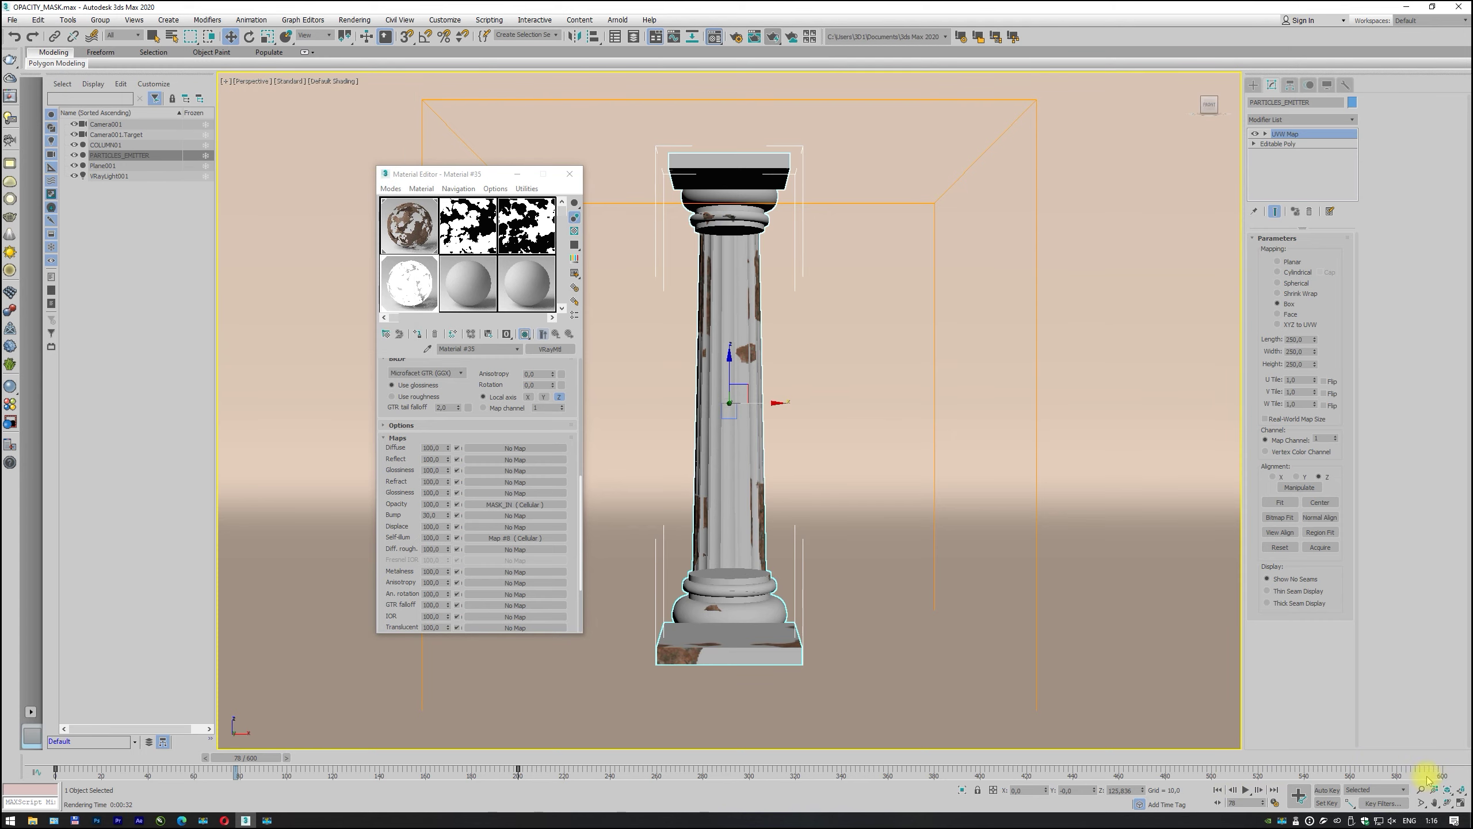
{"action": "left_click", "coordinate": [1448, 804]}
{"action": "left_click_drag", "start_coordinate": [701, 444], "coordinate": [753, 482]}
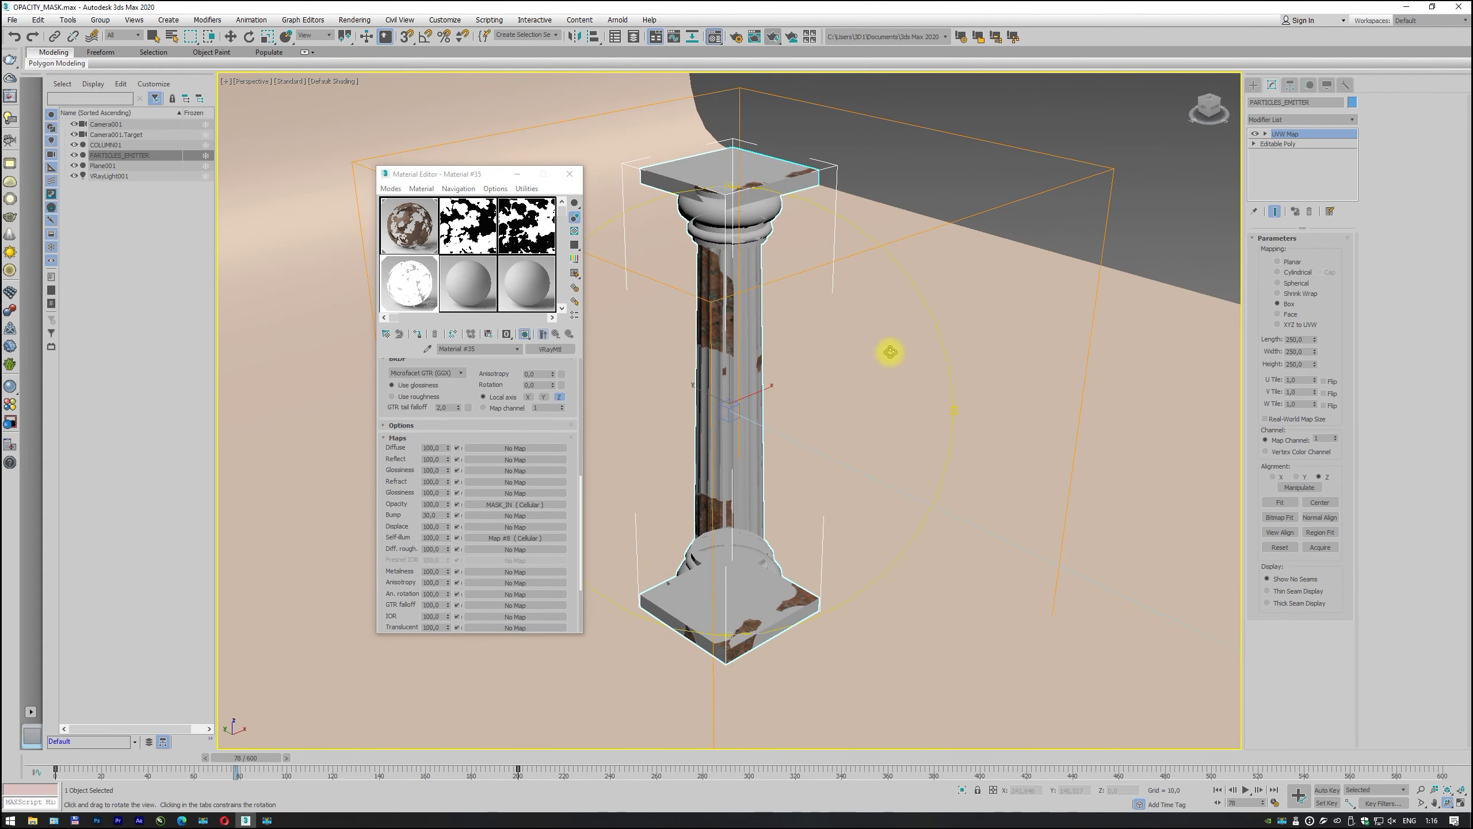
Step: Create a PF Source emitter on the ground beside the column and open Particle View
{"action": "left_click", "coordinate": [1253, 85]}
{"action": "left_click", "coordinate": [1299, 117]}
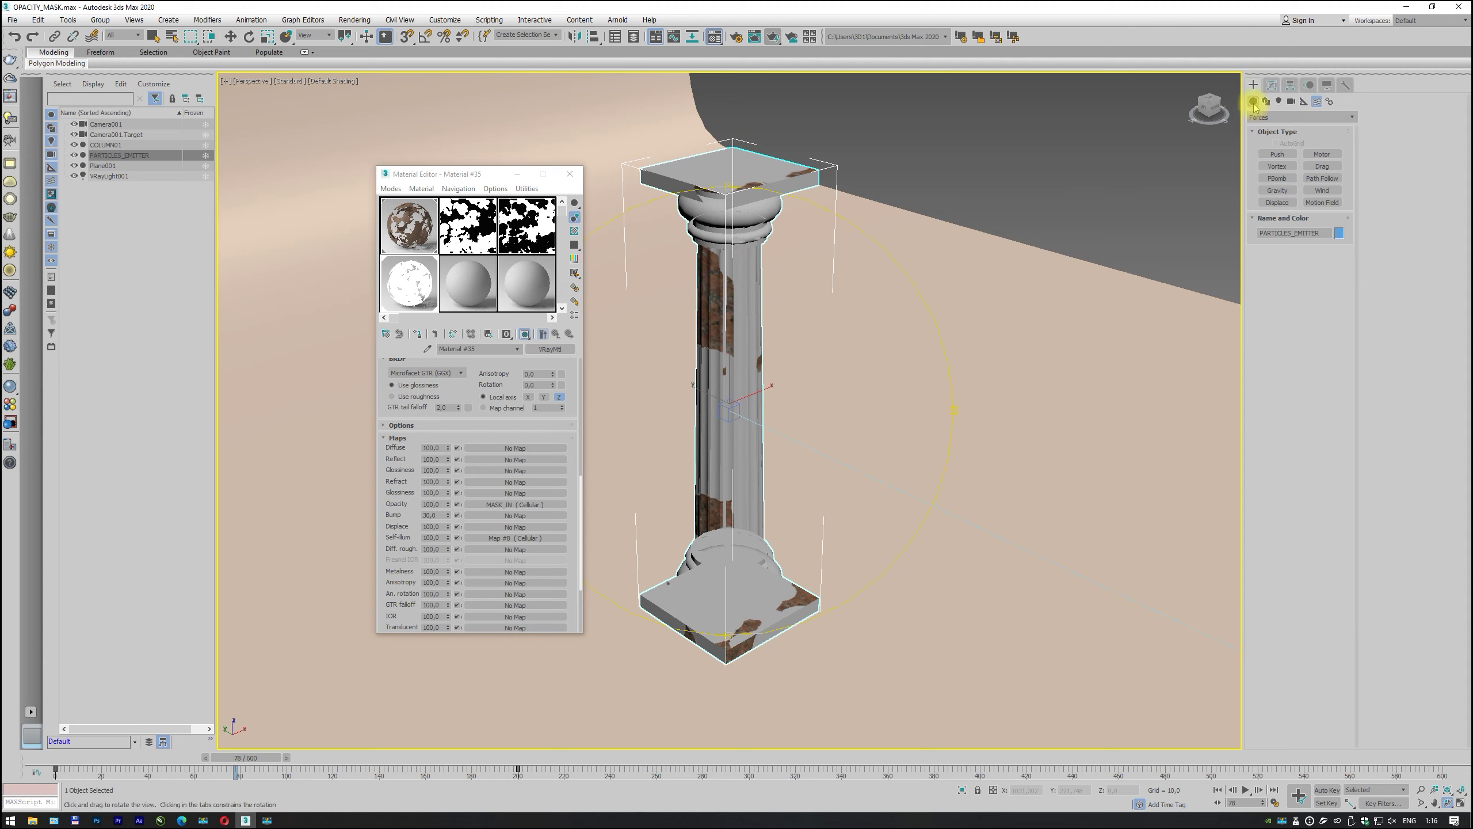
{"action": "left_click", "coordinate": [1264, 119]}
{"action": "left_click", "coordinate": [1266, 148]}
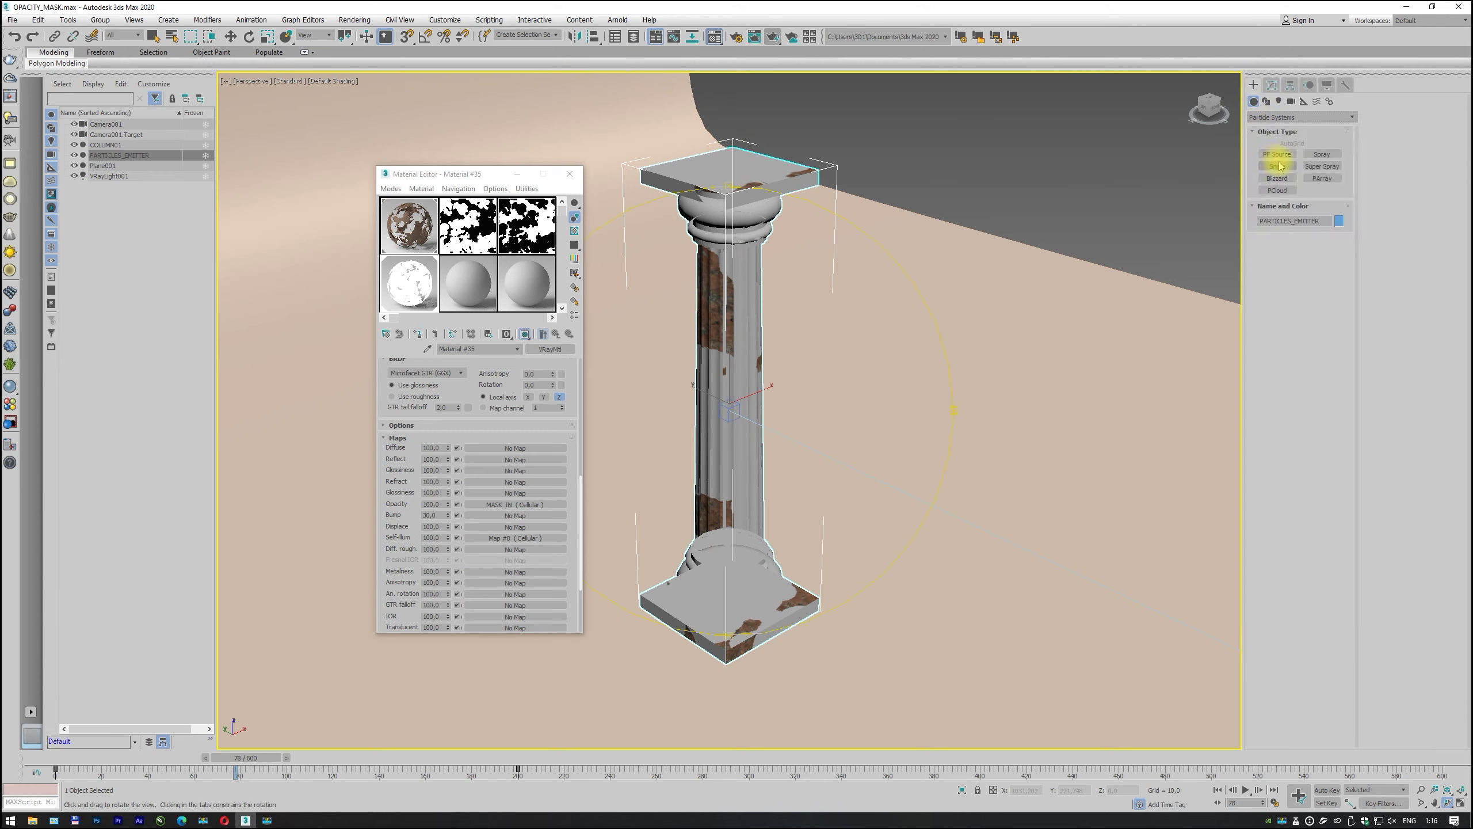
{"action": "left_click_drag", "start_coordinate": [943, 458], "coordinate": [1035, 453]}
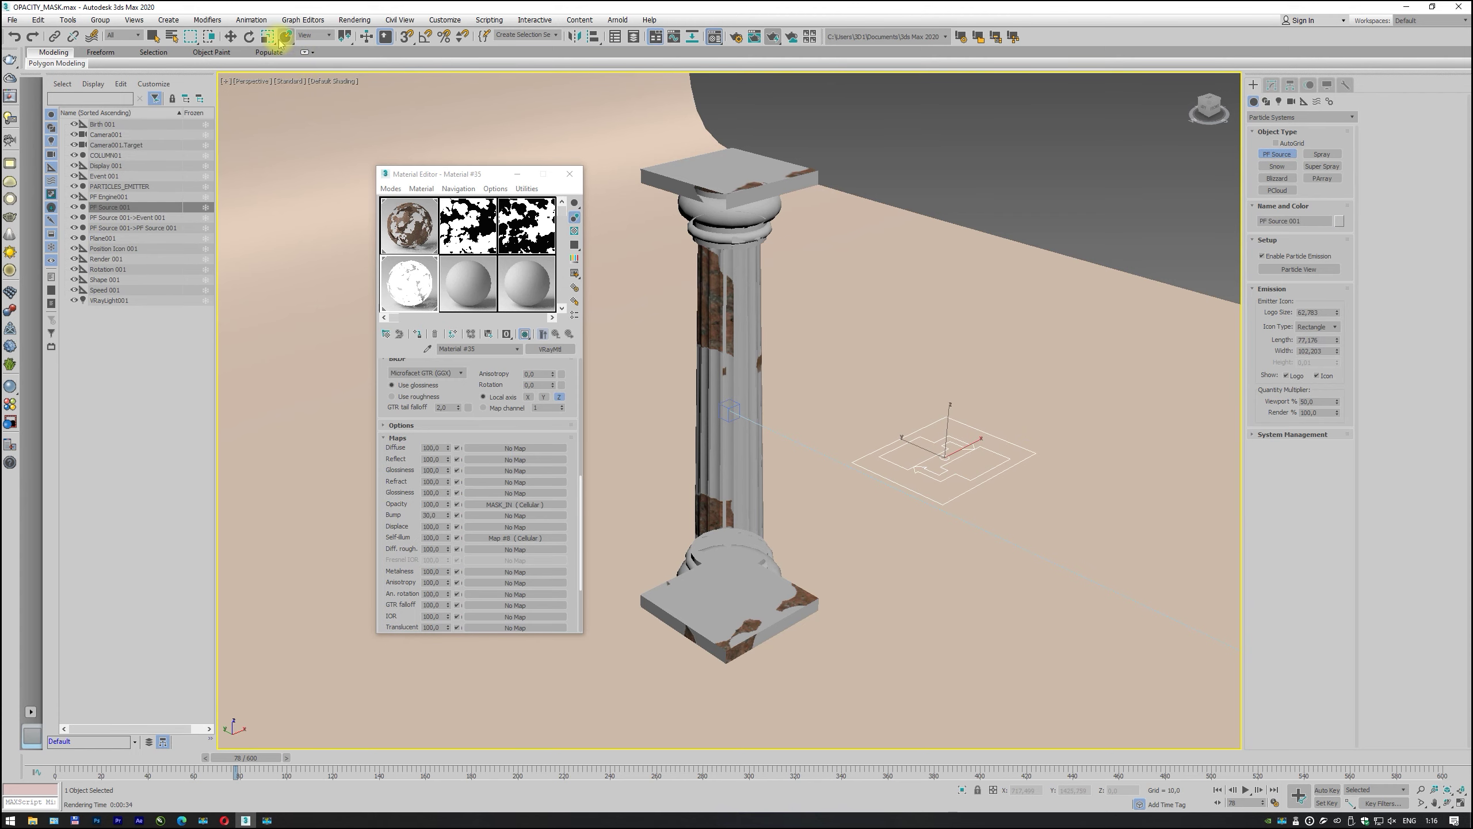
{"action": "left_click", "coordinate": [288, 22]}
{"action": "left_click", "coordinate": [292, 134]}
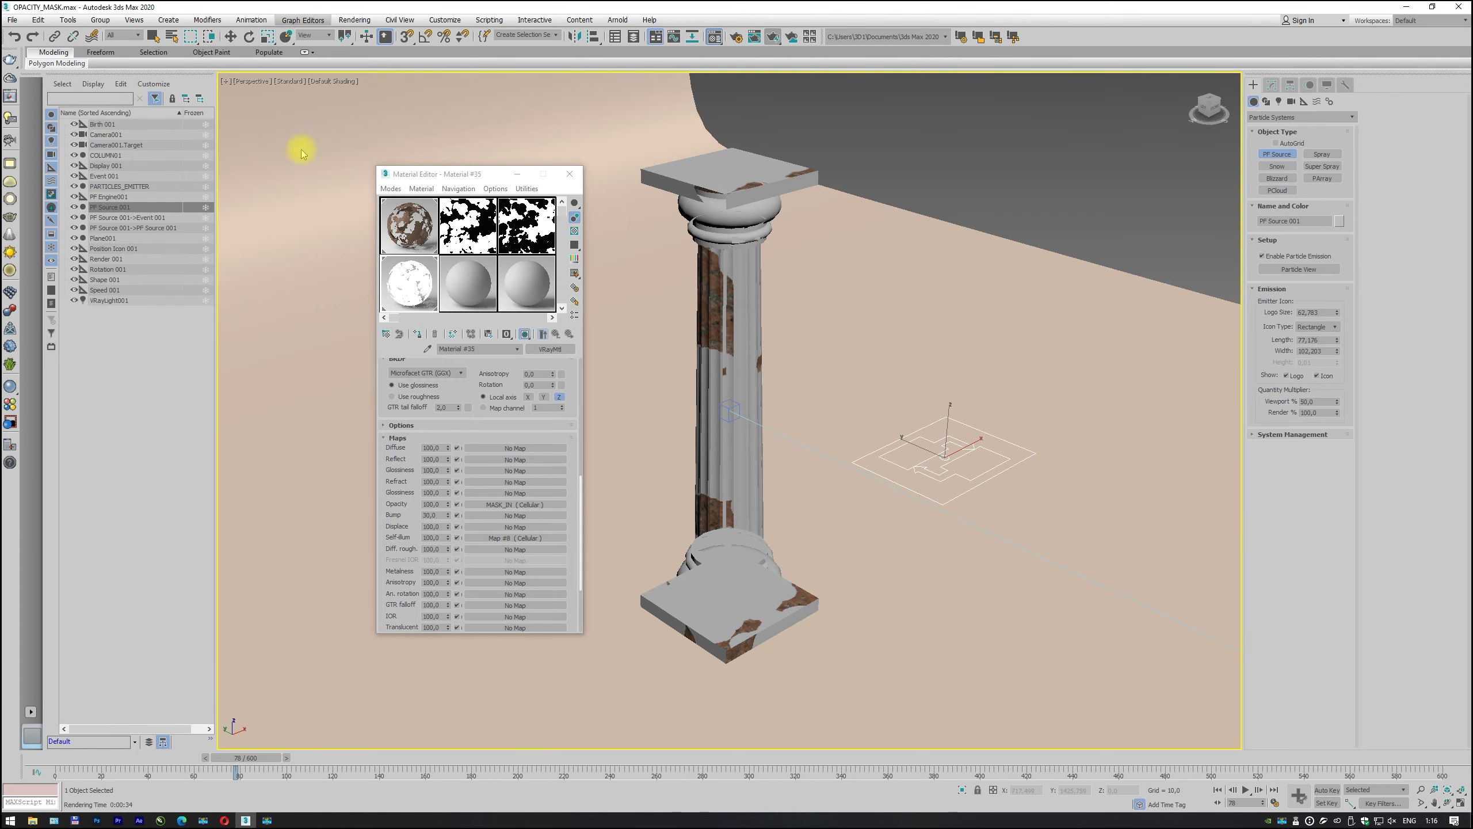
Step: Return to the Camera001 view and set Birth Emit Stop to frame 200
{"action": "left_click", "coordinate": [253, 80]}
{"action": "mouse_move", "coordinate": [287, 92]}
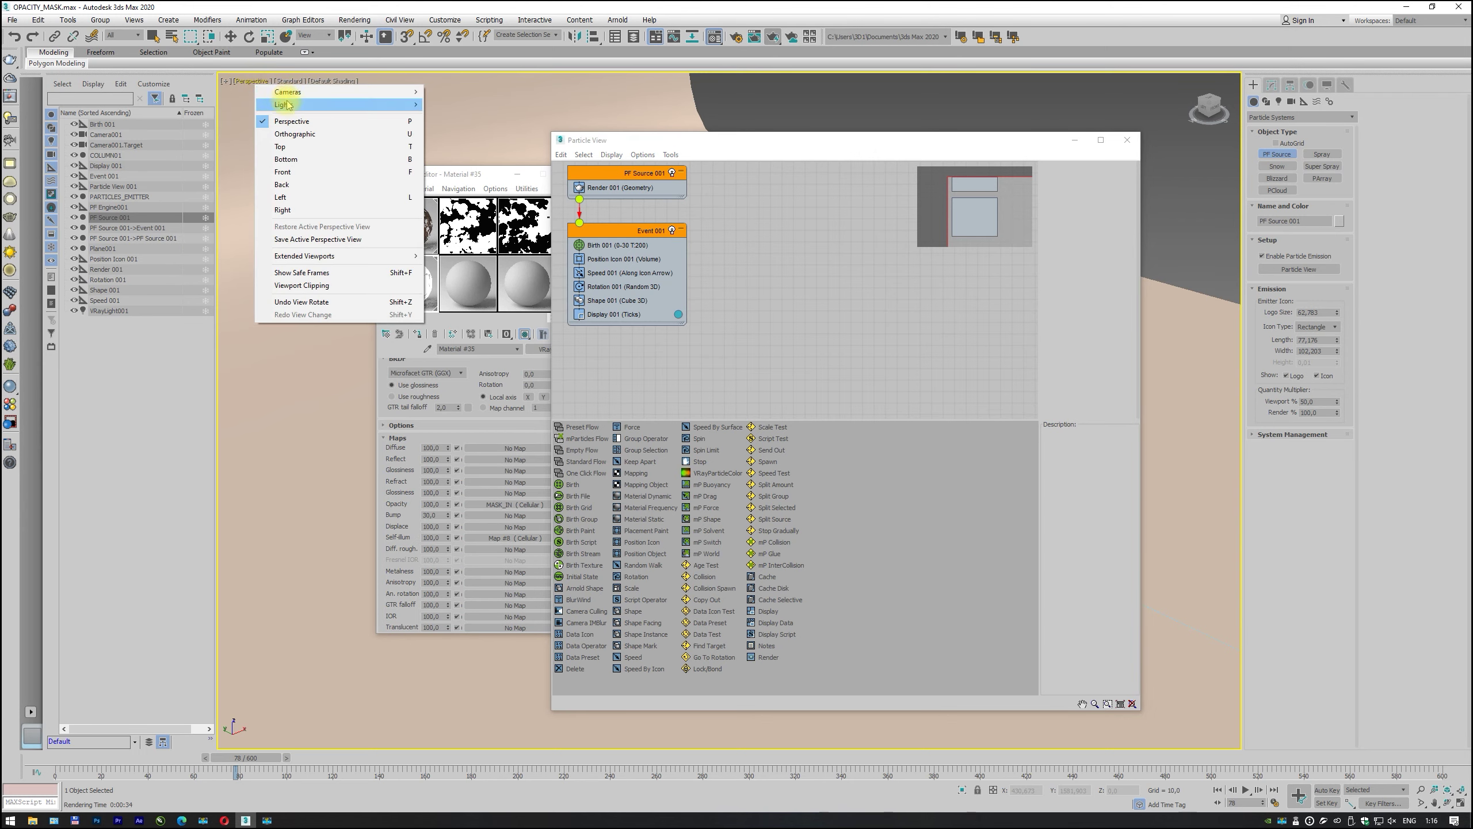
{"action": "left_click", "coordinate": [457, 92]}
{"action": "left_click_drag", "start_coordinate": [614, 231], "coordinate": [704, 261]}
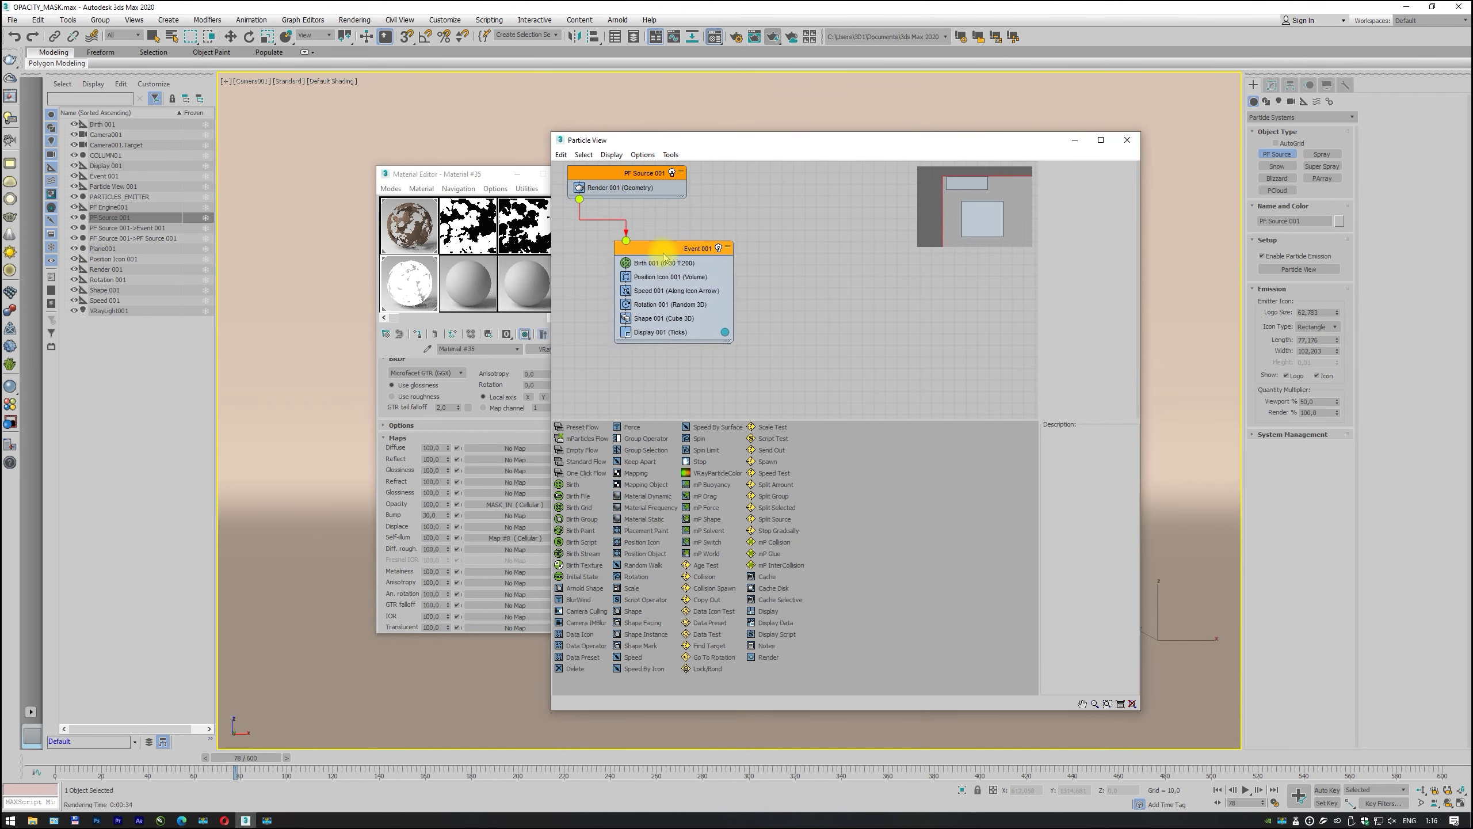
{"action": "left_click", "coordinate": [704, 259]}
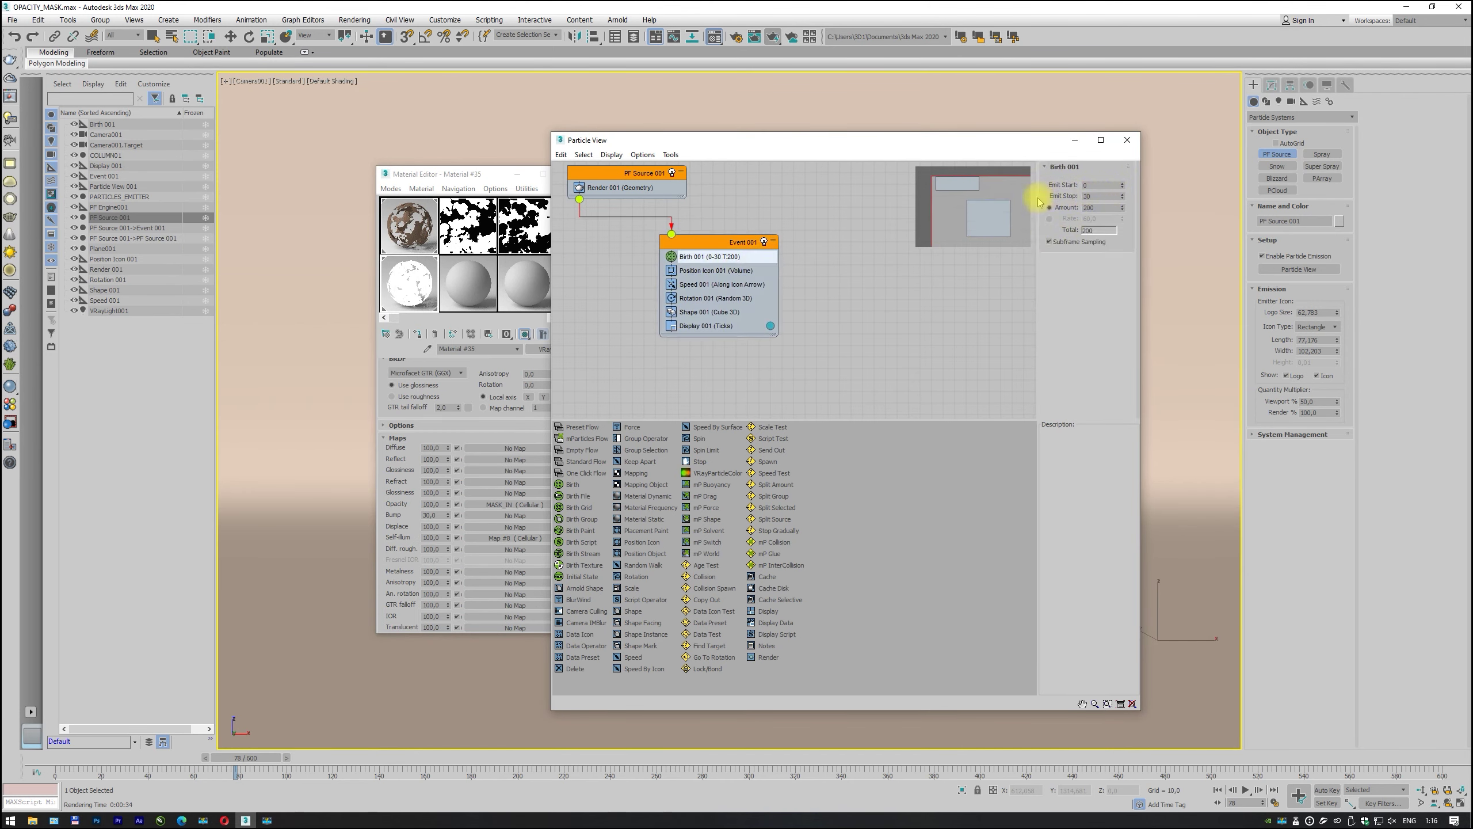
{"action": "left_click", "coordinate": [1096, 196]}
{"action": "key", "text": "Tab"}
Step: Delete the Position Icon, Speed and Rotation operators from Event 001
{"action": "left_click", "coordinate": [734, 271]}
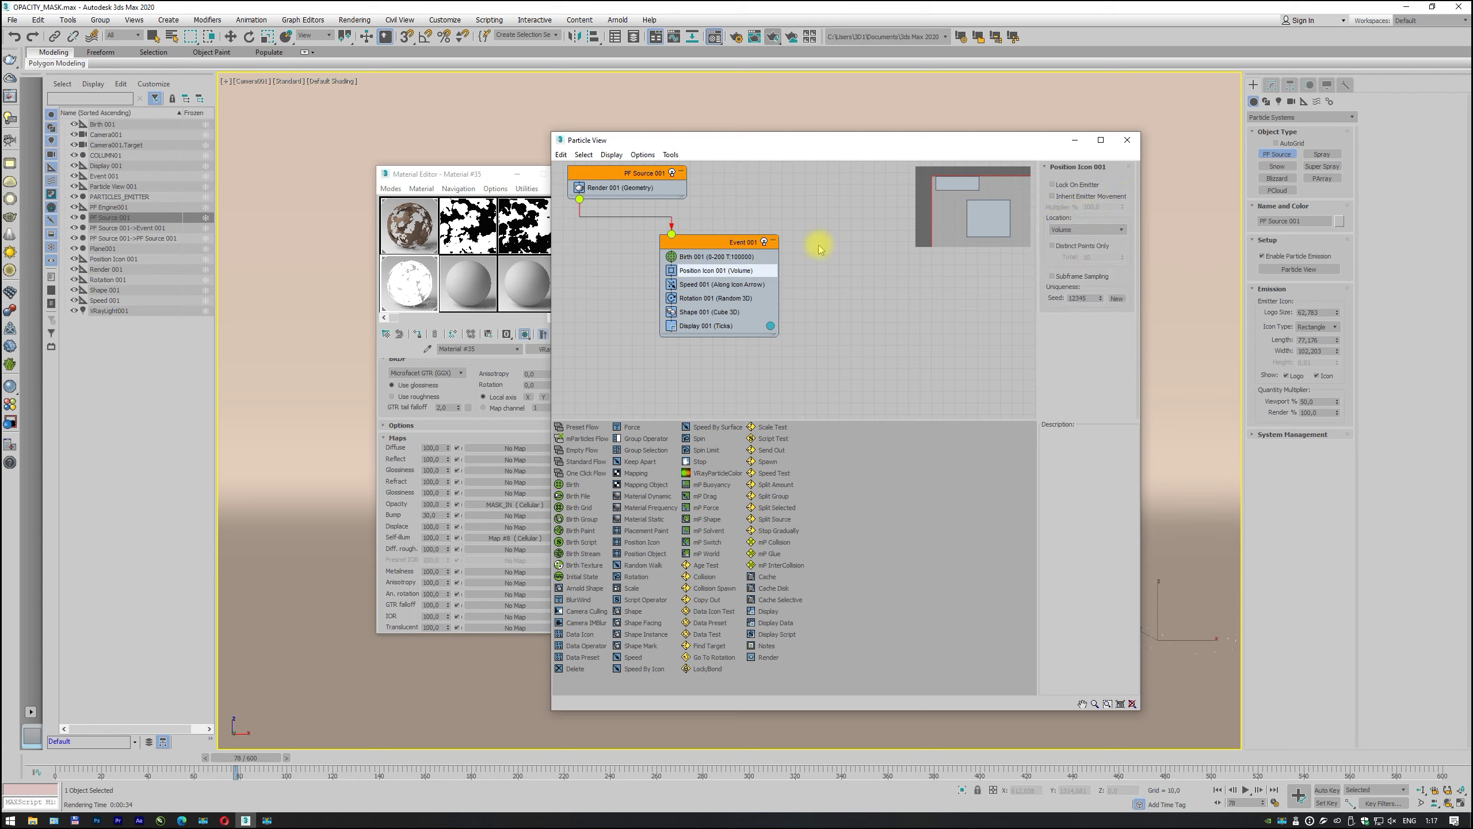
{"action": "key", "text": "Delete"}
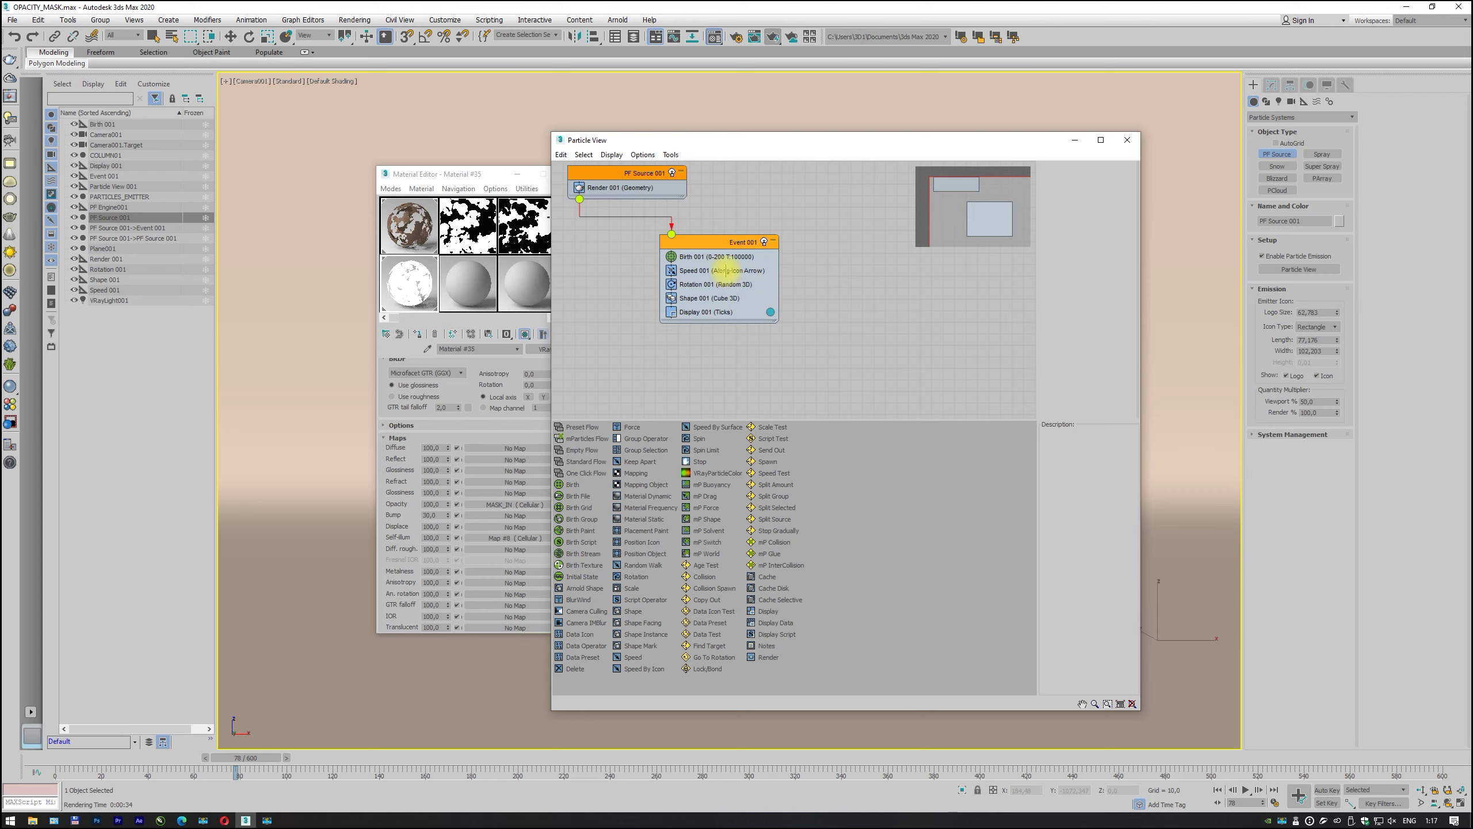
{"action": "left_click", "coordinate": [726, 270]}
{"action": "key", "text": "Delete"}
{"action": "left_click", "coordinate": [725, 270]}
{"action": "key", "text": "Delete"}
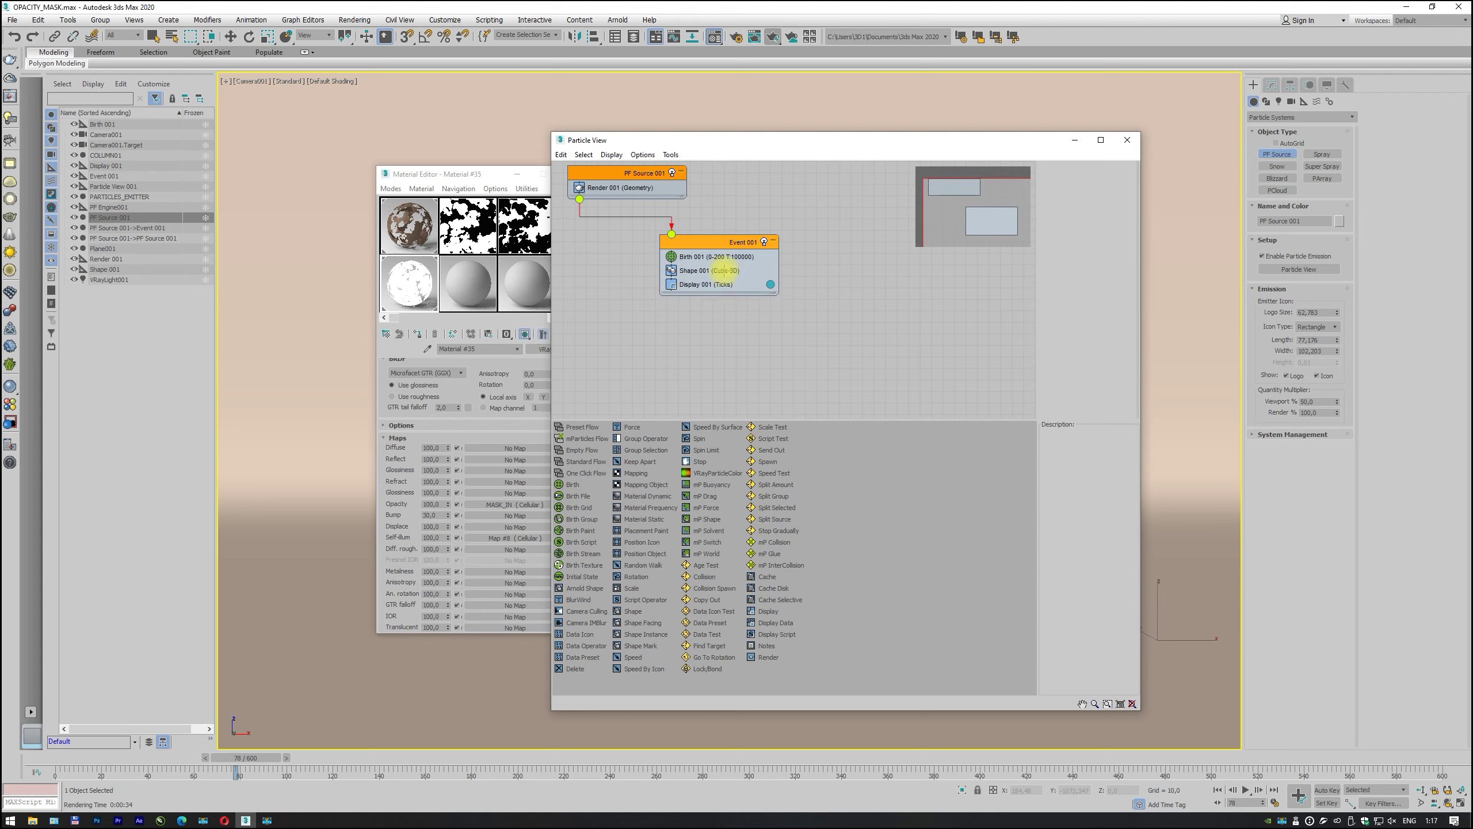
Step: Make particles Sphere 20-sides shapes and insert a Position Object operator after Birth
{"action": "left_click", "coordinate": [724, 270]}
{"action": "left_click", "coordinate": [1095, 196]}
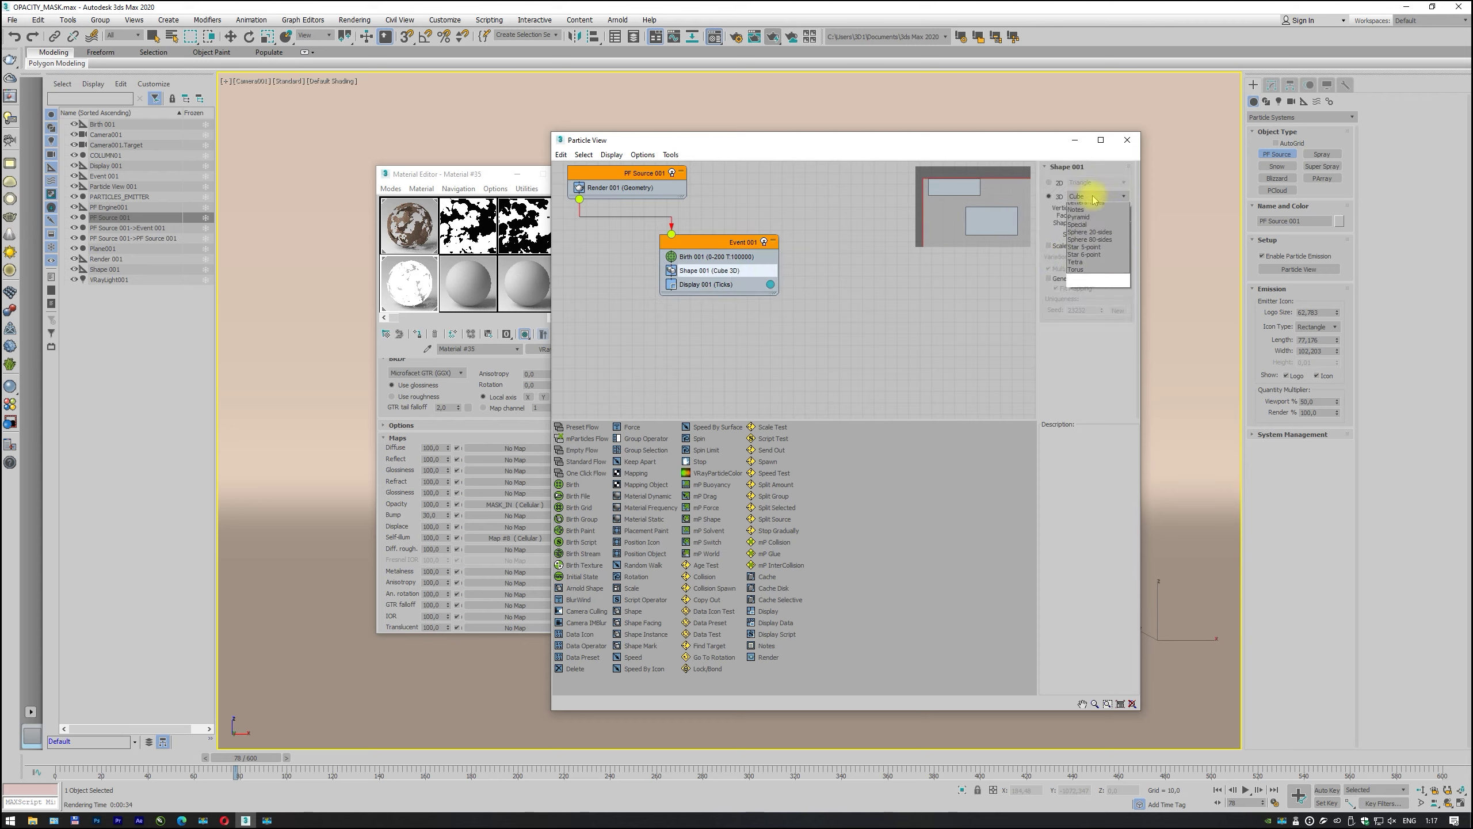
{"action": "left_click", "coordinate": [1095, 196]}
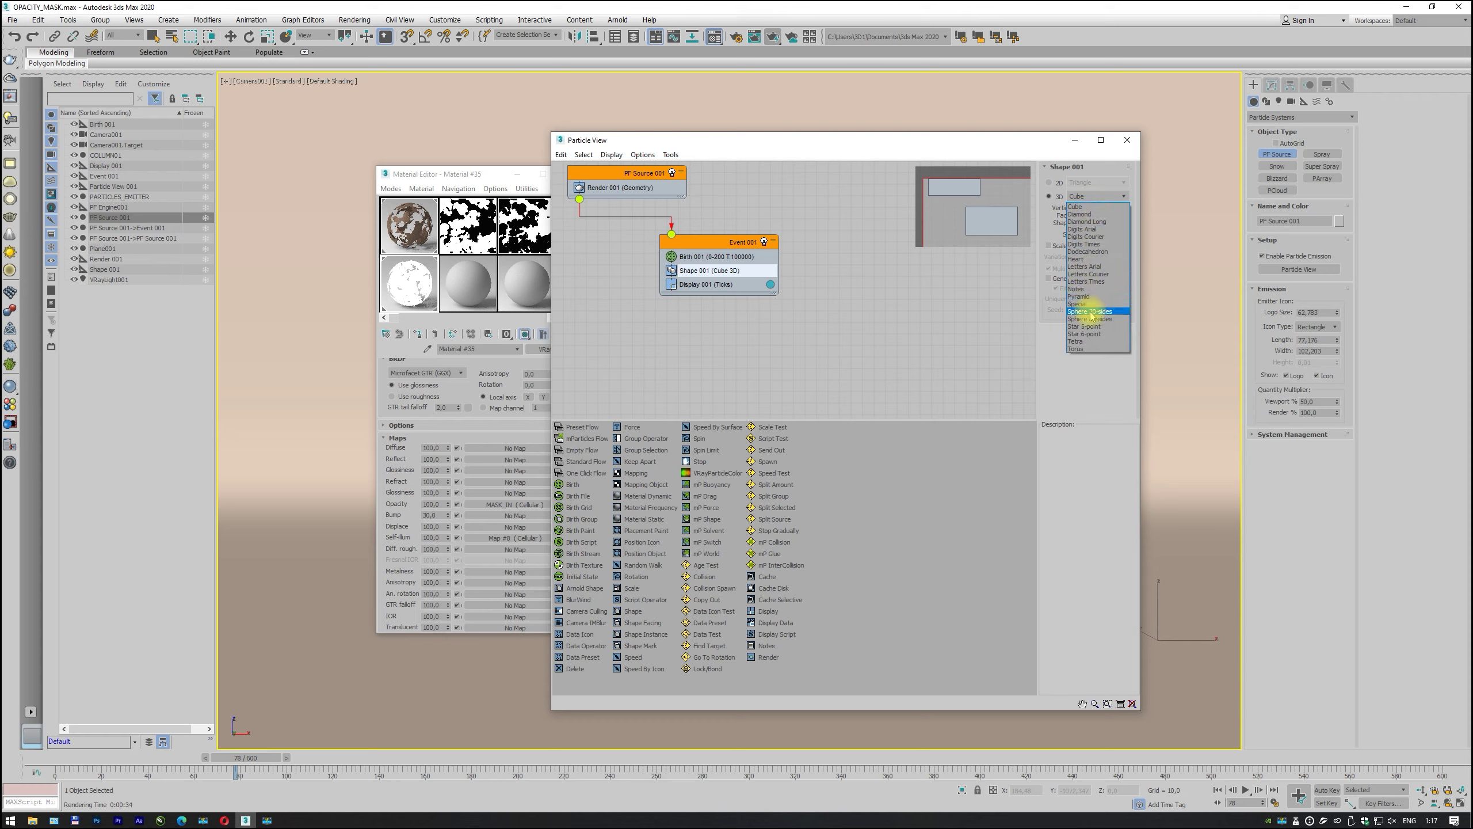
{"action": "left_click", "coordinate": [1094, 305]}
{"action": "double_click", "coordinate": [1102, 233]}
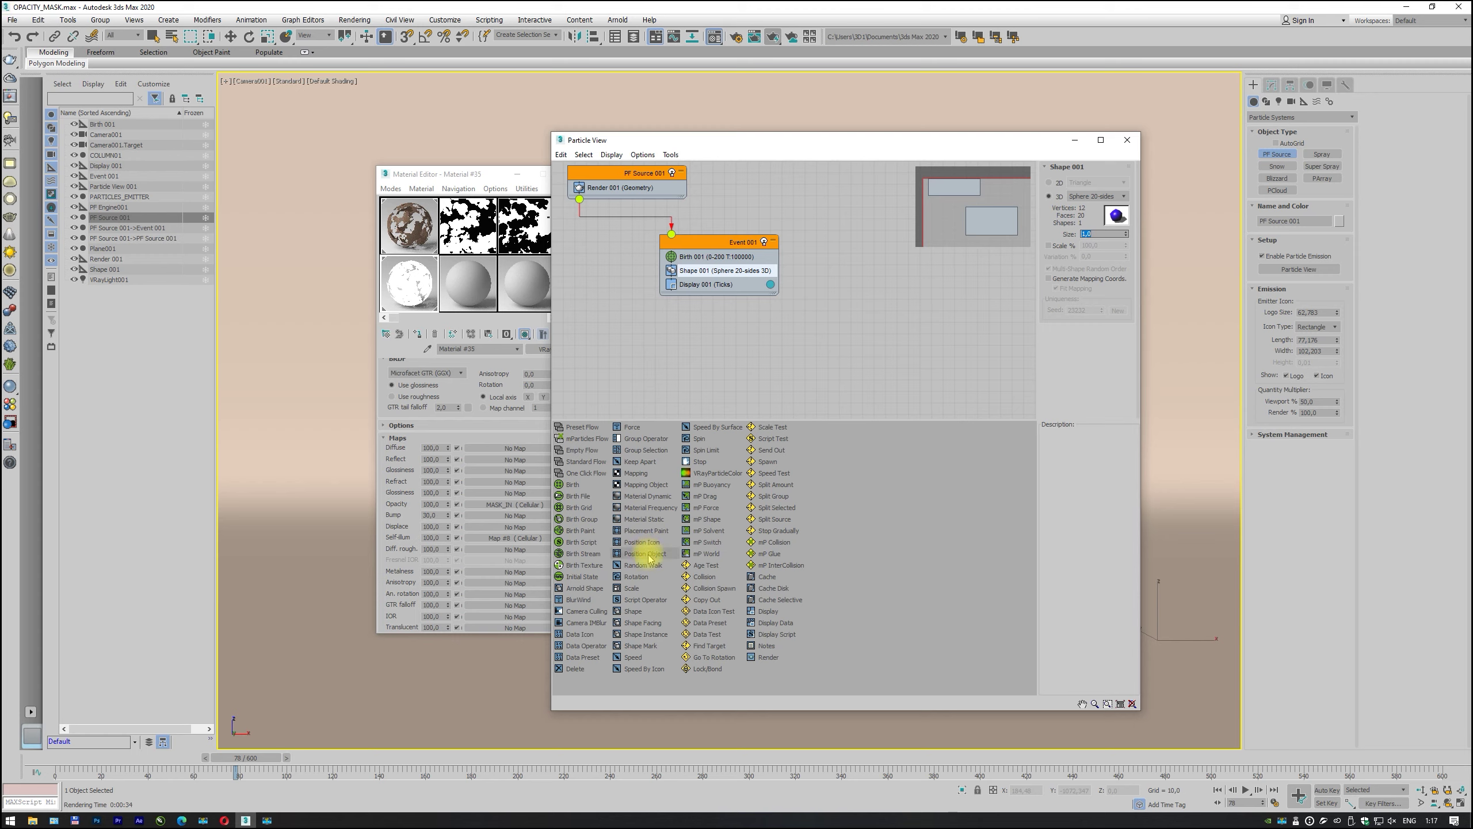
{"action": "left_click_drag", "start_coordinate": [650, 558], "coordinate": [721, 274]}
{"action": "left_click", "coordinate": [721, 272]}
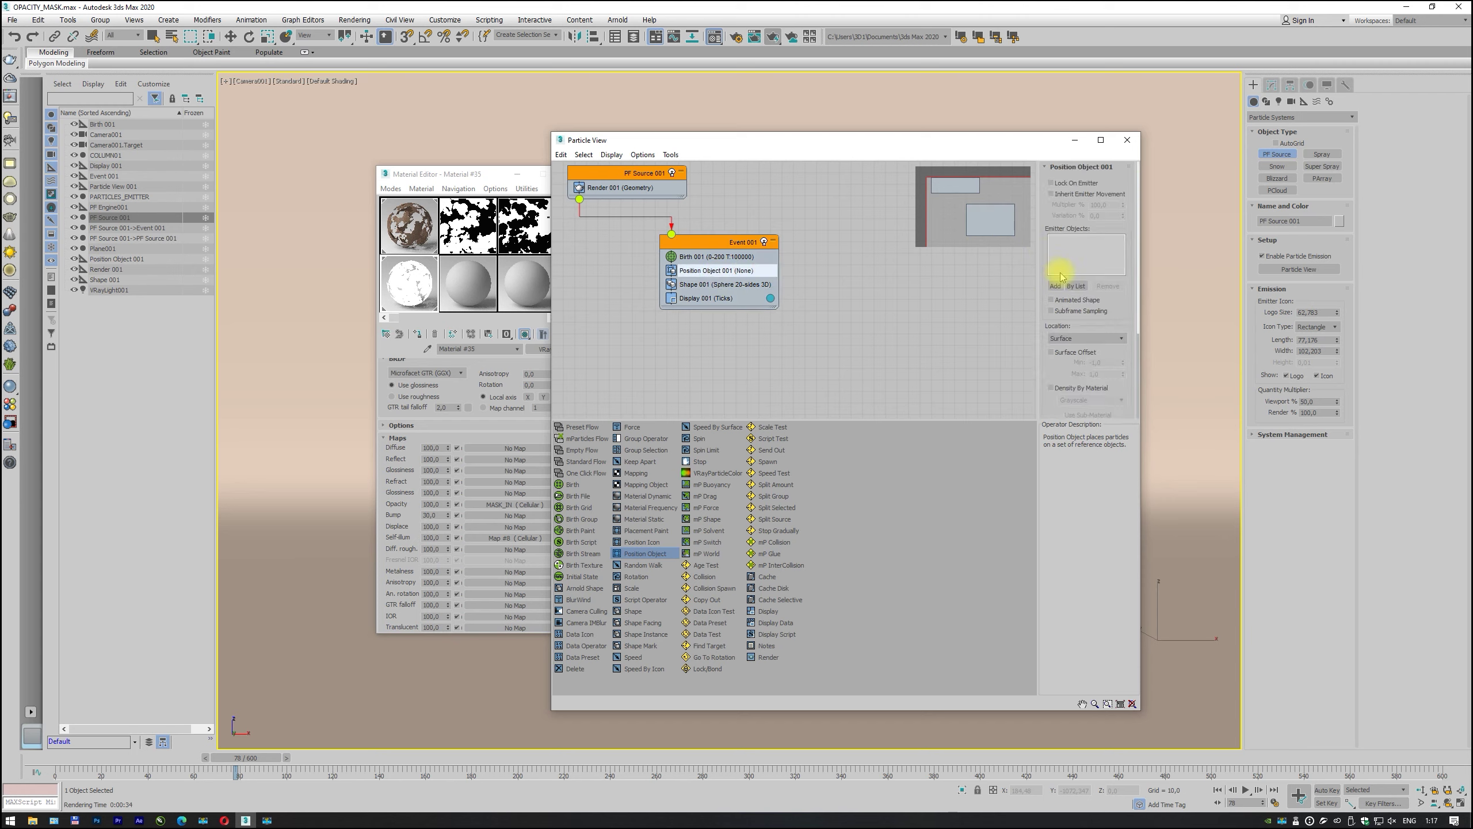
Step: Emit from PARTICLES_EMITTER, delete particles at invalid locations, and close Particle View
{"action": "left_click", "coordinate": [1076, 286]}
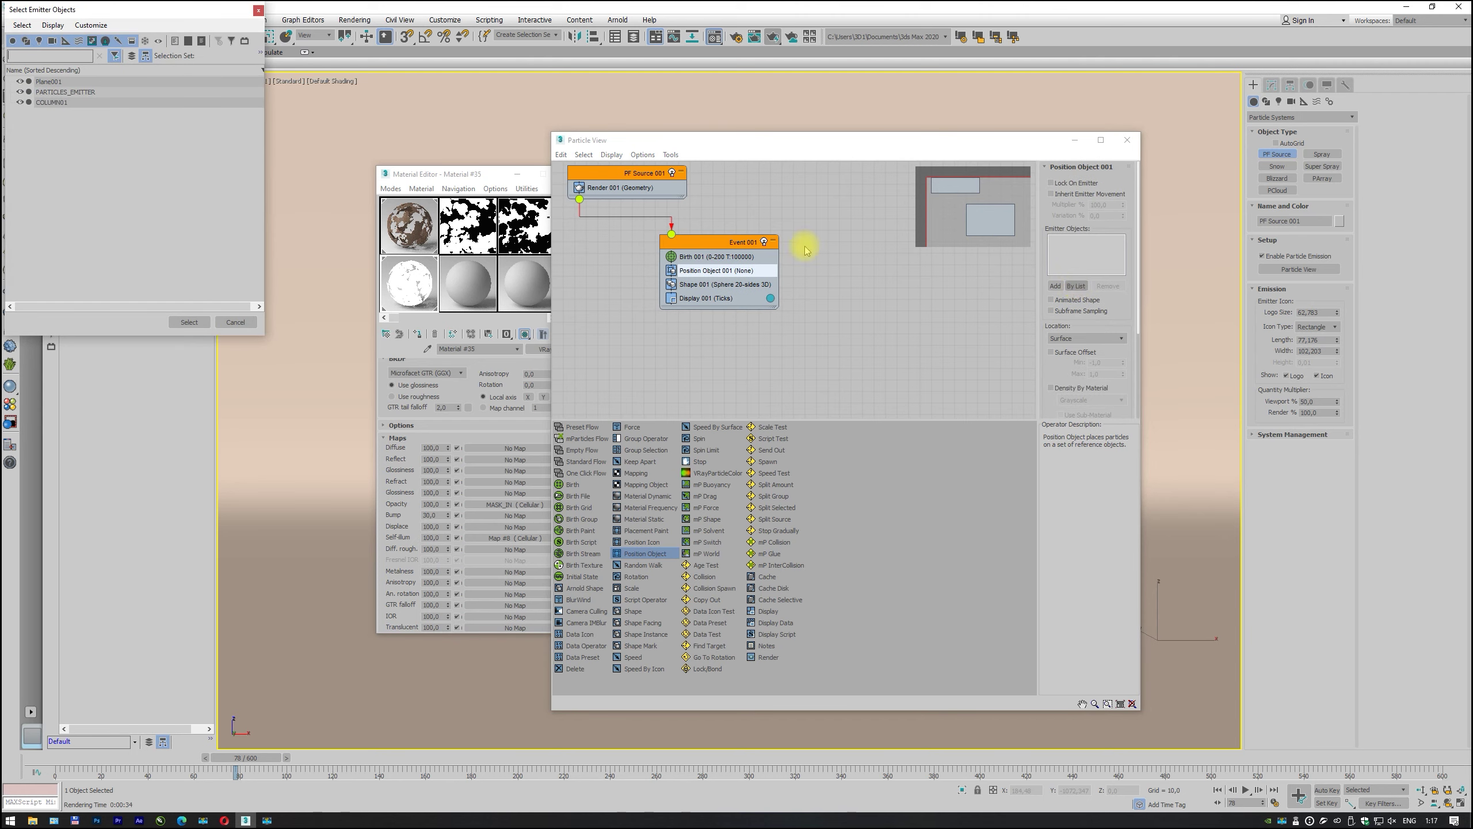
{"action": "double_click", "coordinate": [84, 97]}
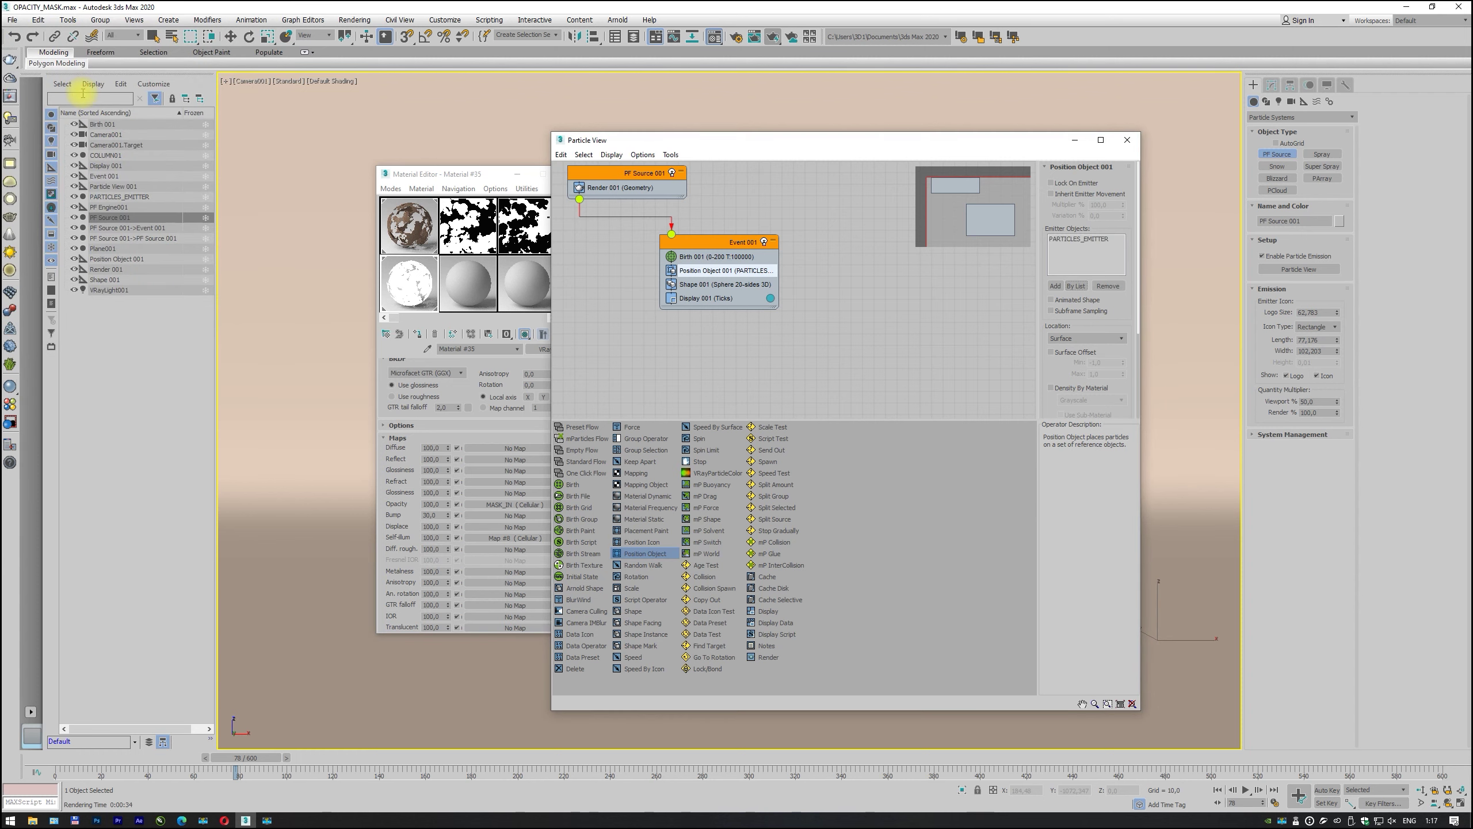
{"action": "left_click_drag", "start_coordinate": [1052, 374], "coordinate": [1054, 292]}
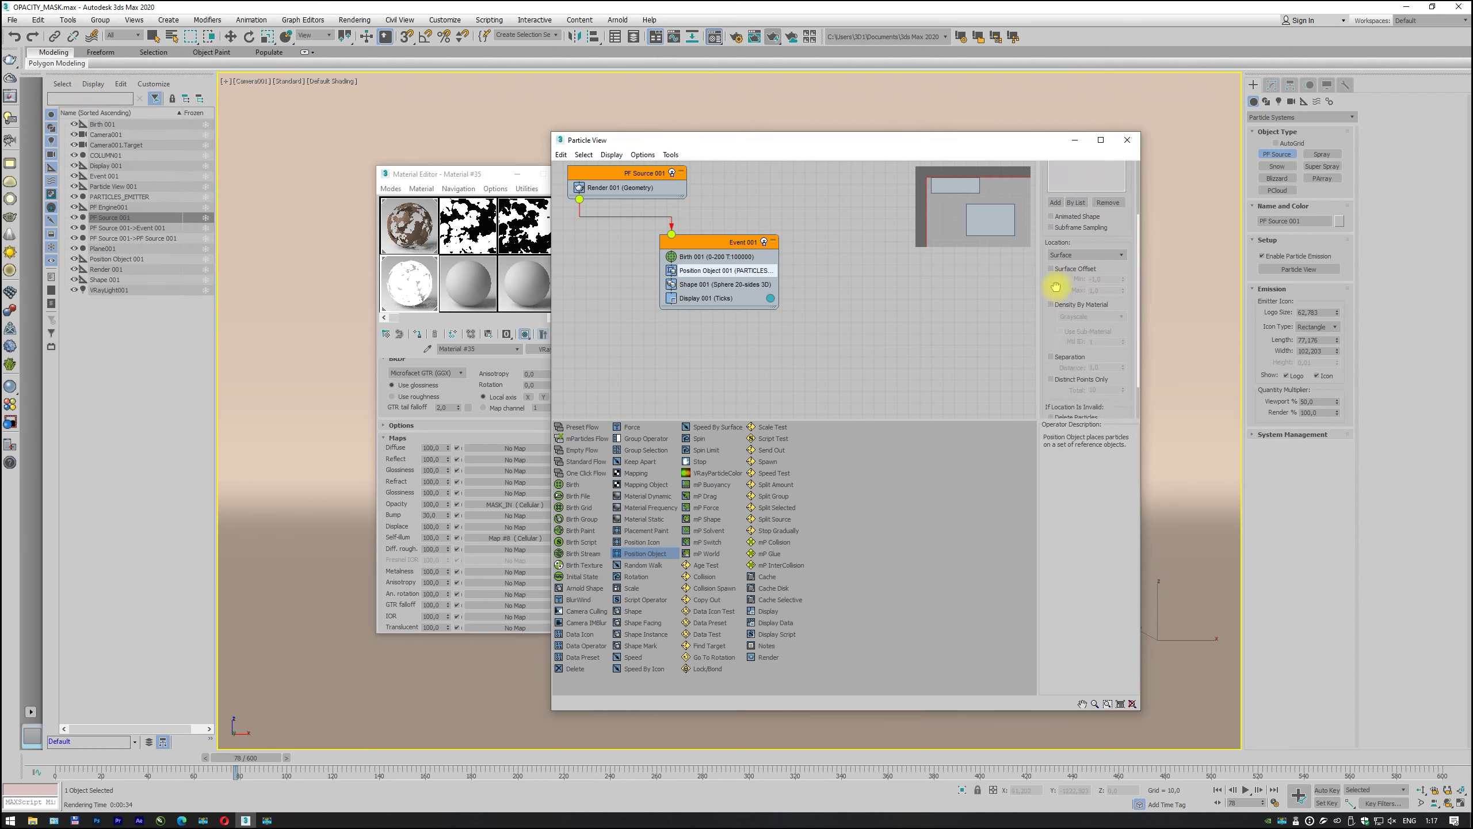
{"action": "scroll", "coordinate": [1051, 335], "scroll_direction": "down", "scroll_amount": 2}
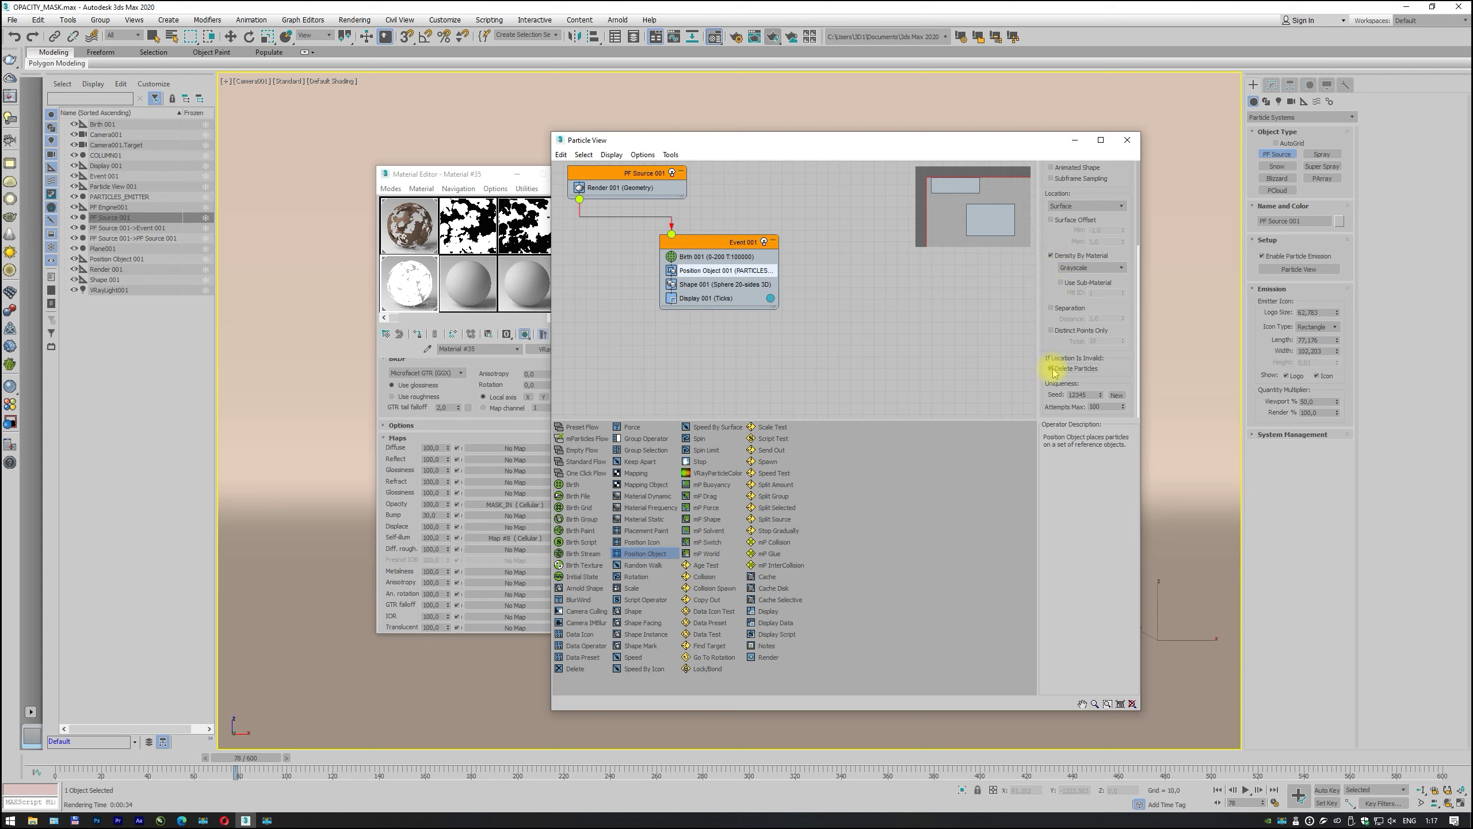
{"action": "left_click", "coordinate": [1053, 368]}
{"action": "left_click", "coordinate": [1126, 142]}
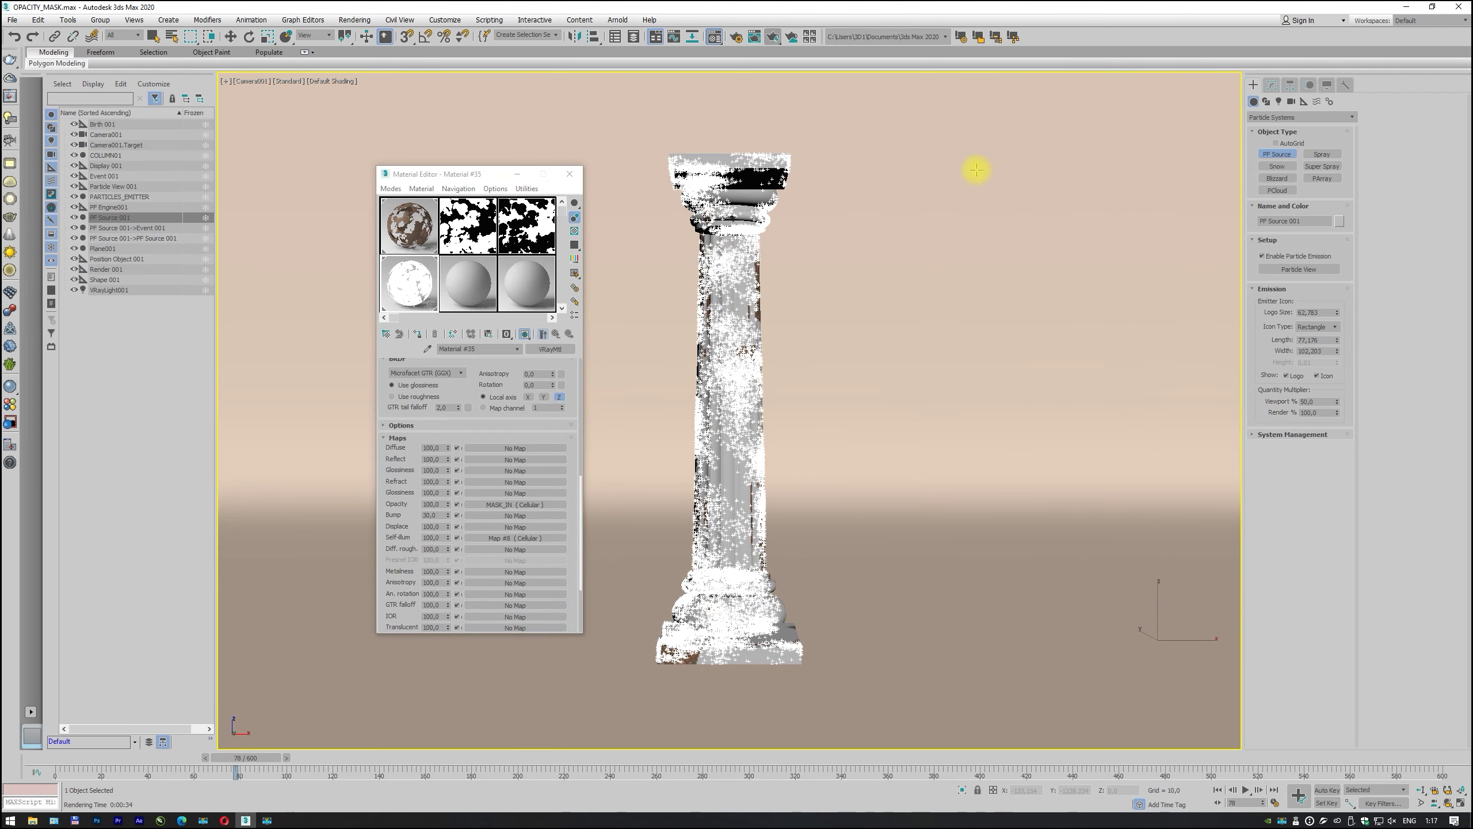
Step: Hide the PARTICLES_EMITTER mesh and render a test frame of the particle-coated column
{"action": "left_click", "coordinate": [73, 198]}
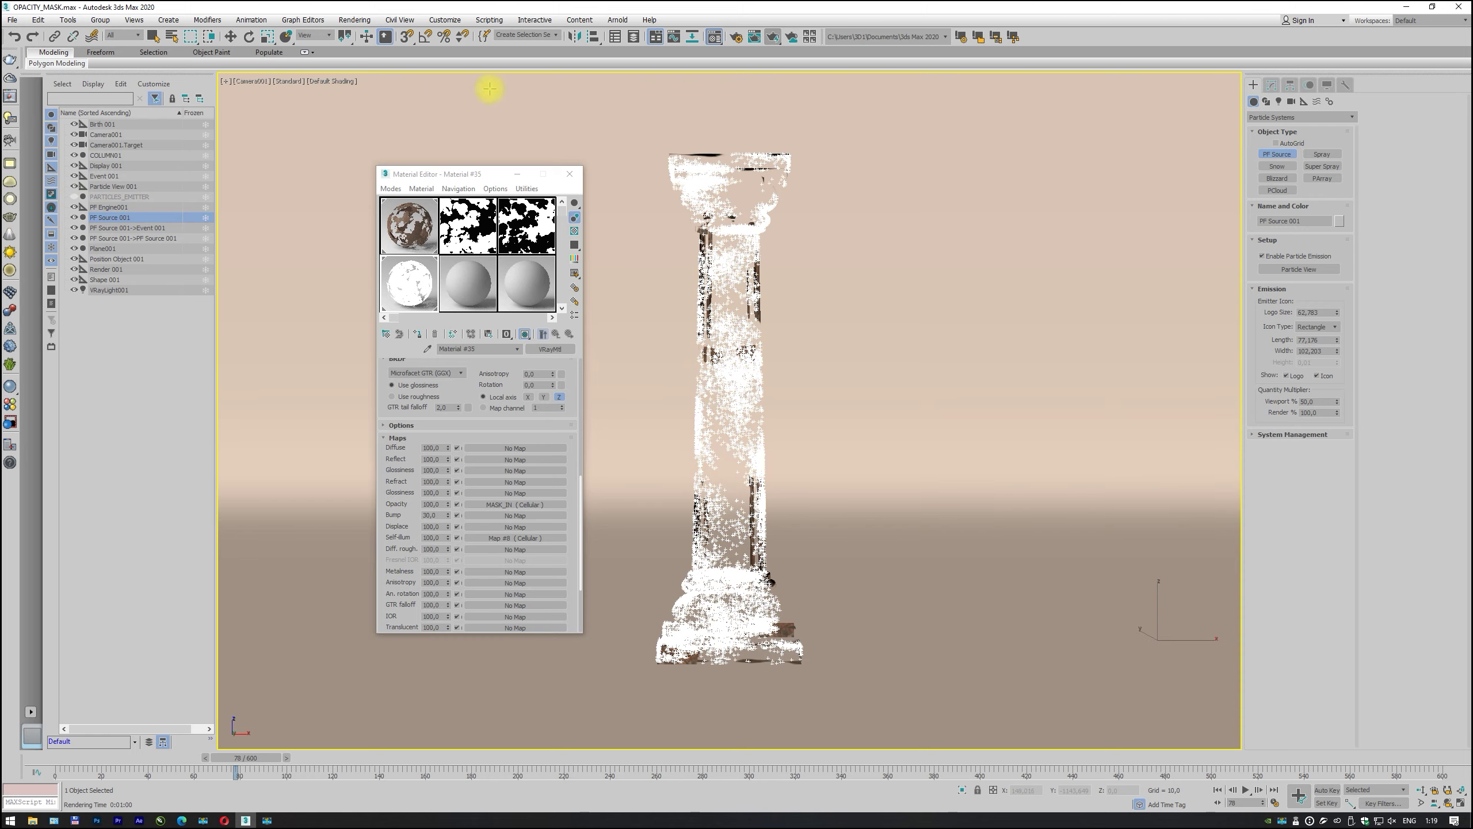
{"action": "left_click", "coordinate": [772, 37]}
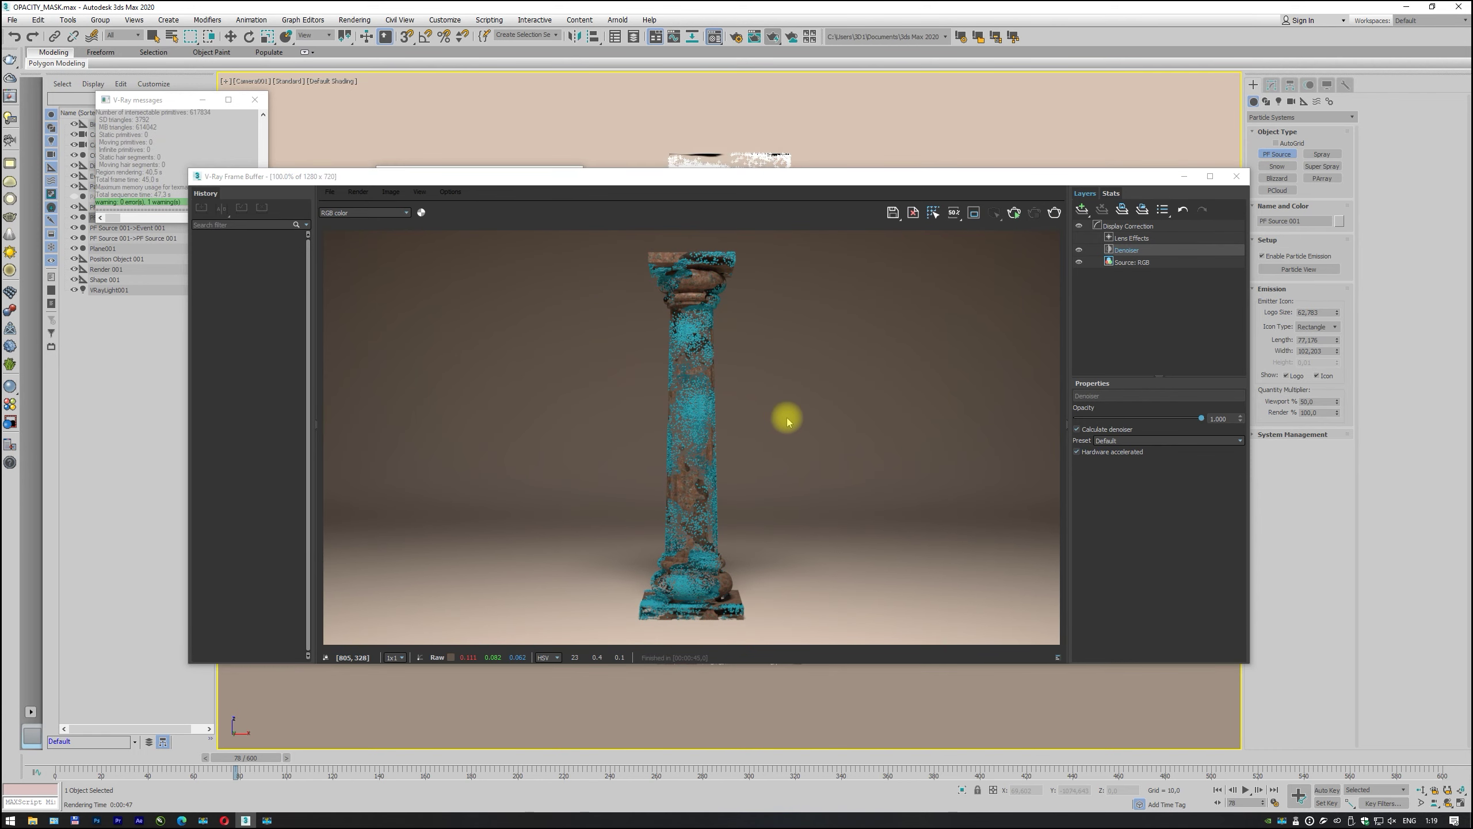
{"action": "left_click", "coordinate": [1238, 176]}
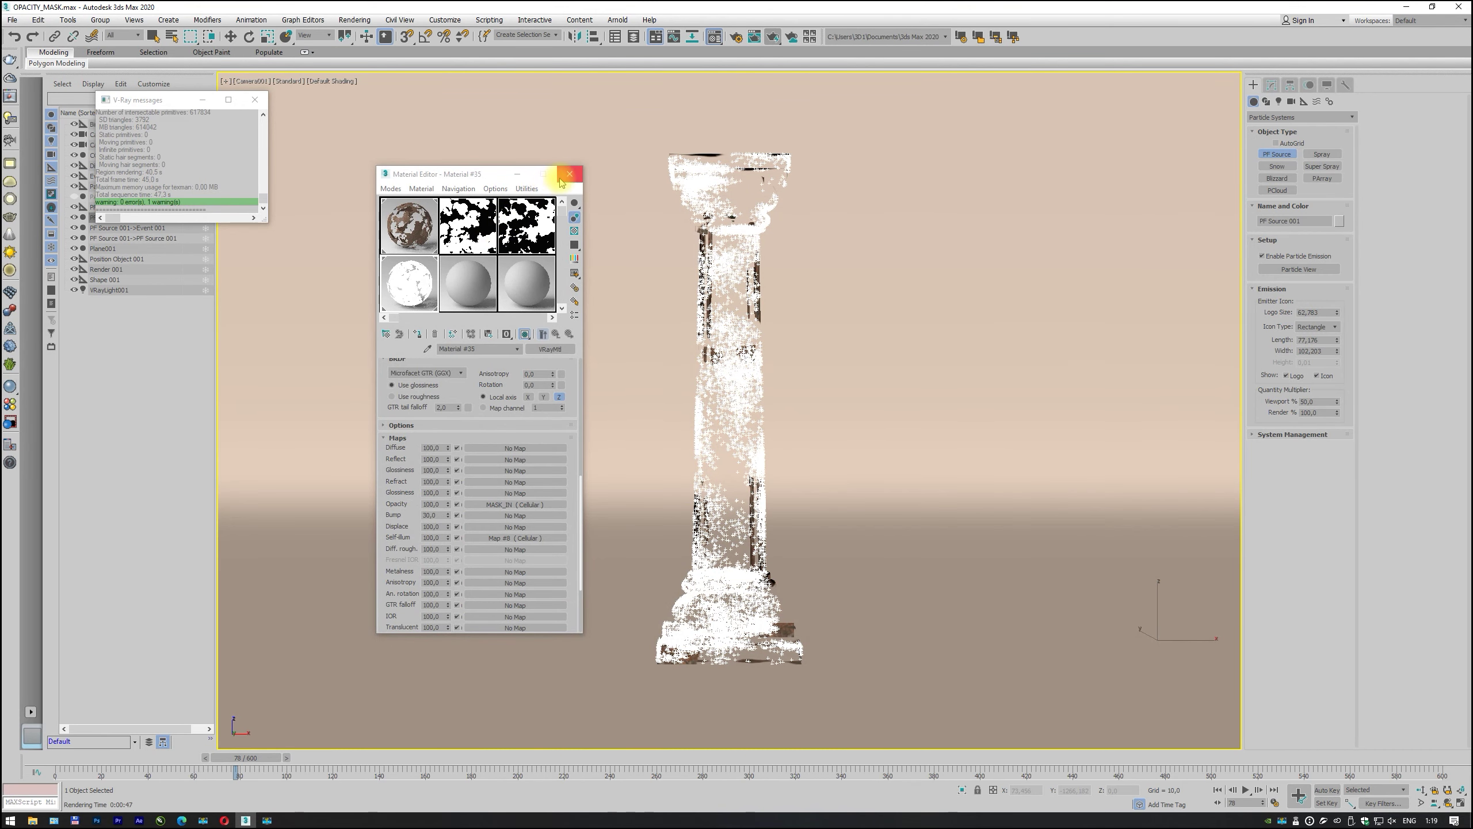
{"action": "left_click", "coordinate": [303, 19]}
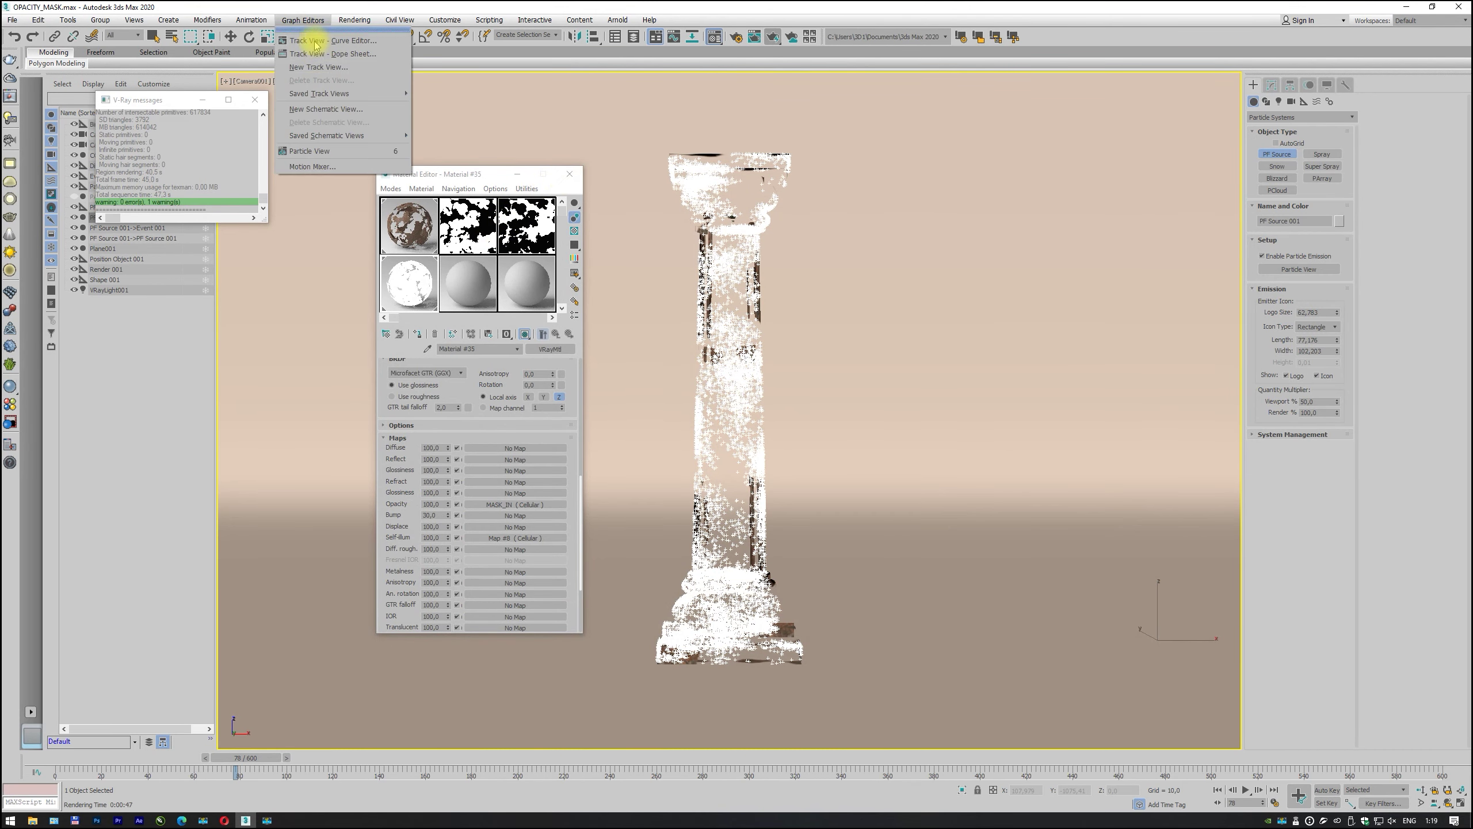
Step: Add a Random Walk operator with Speed 15 and Variation 20% below Position Object
{"action": "left_click", "coordinate": [313, 154]}
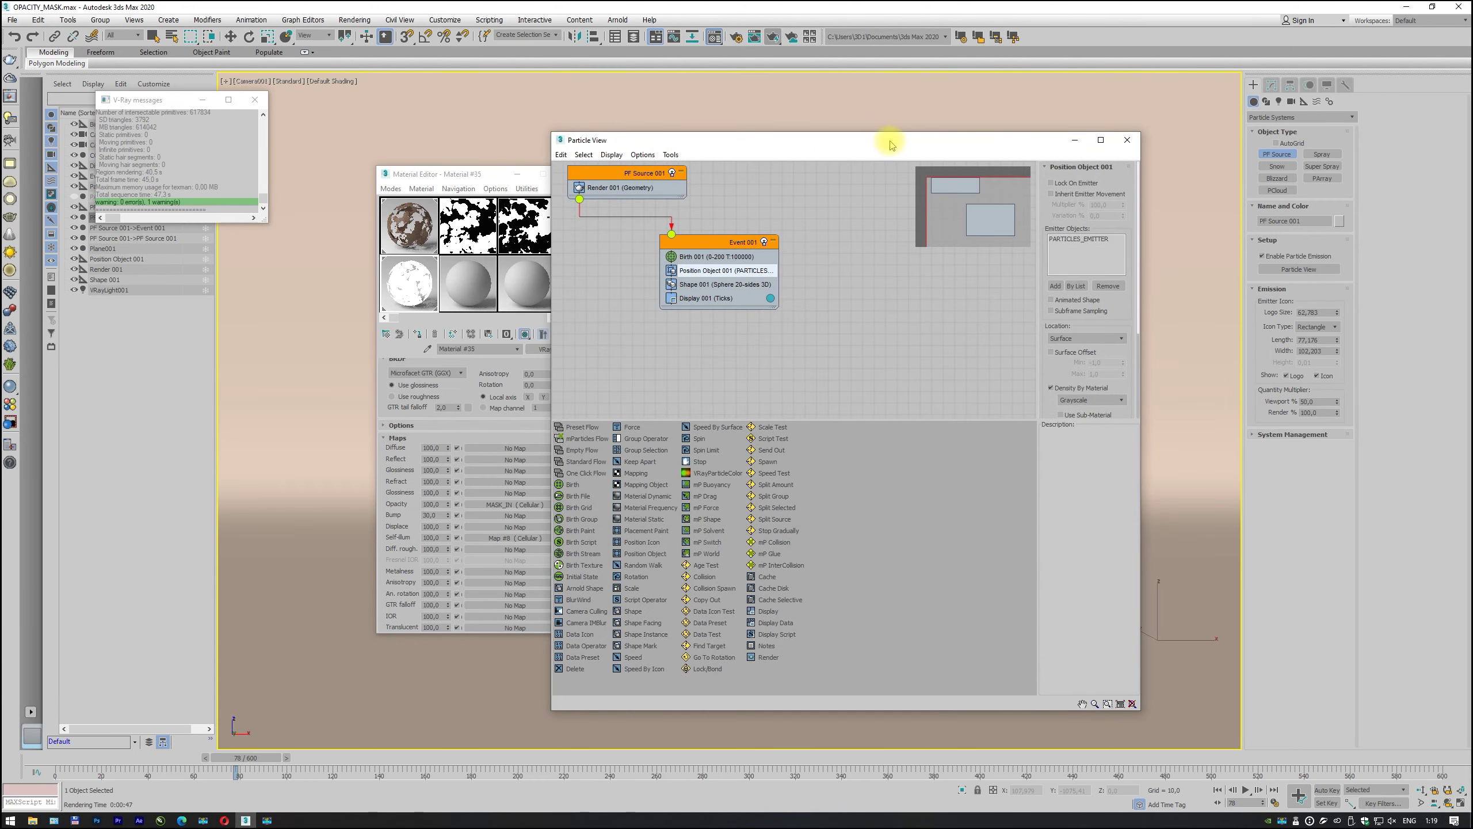
{"action": "left_click_drag", "start_coordinate": [849, 149], "coordinate": [945, 132]}
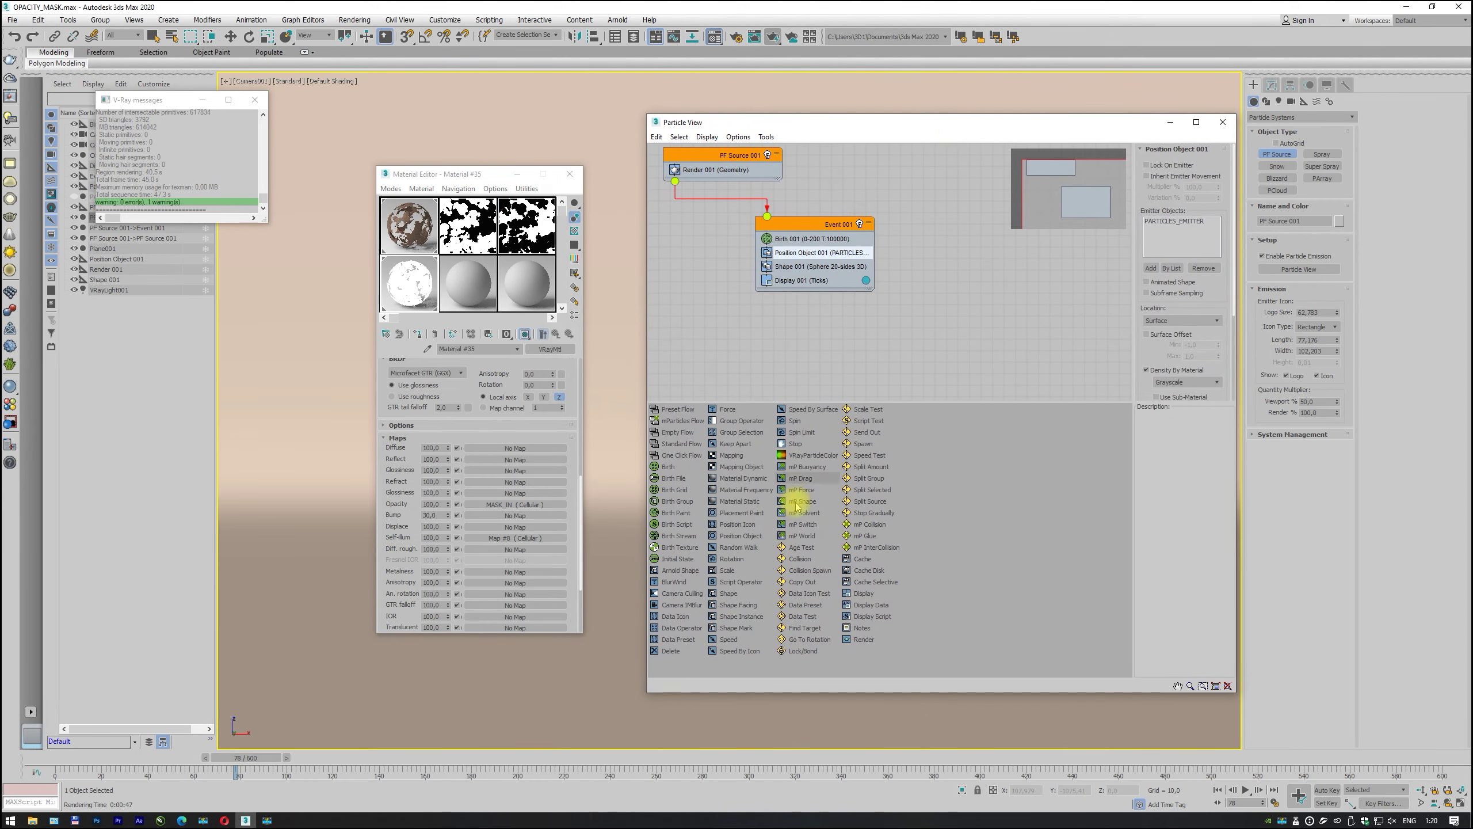
{"action": "left_click_drag", "start_coordinate": [743, 552], "coordinate": [807, 266]}
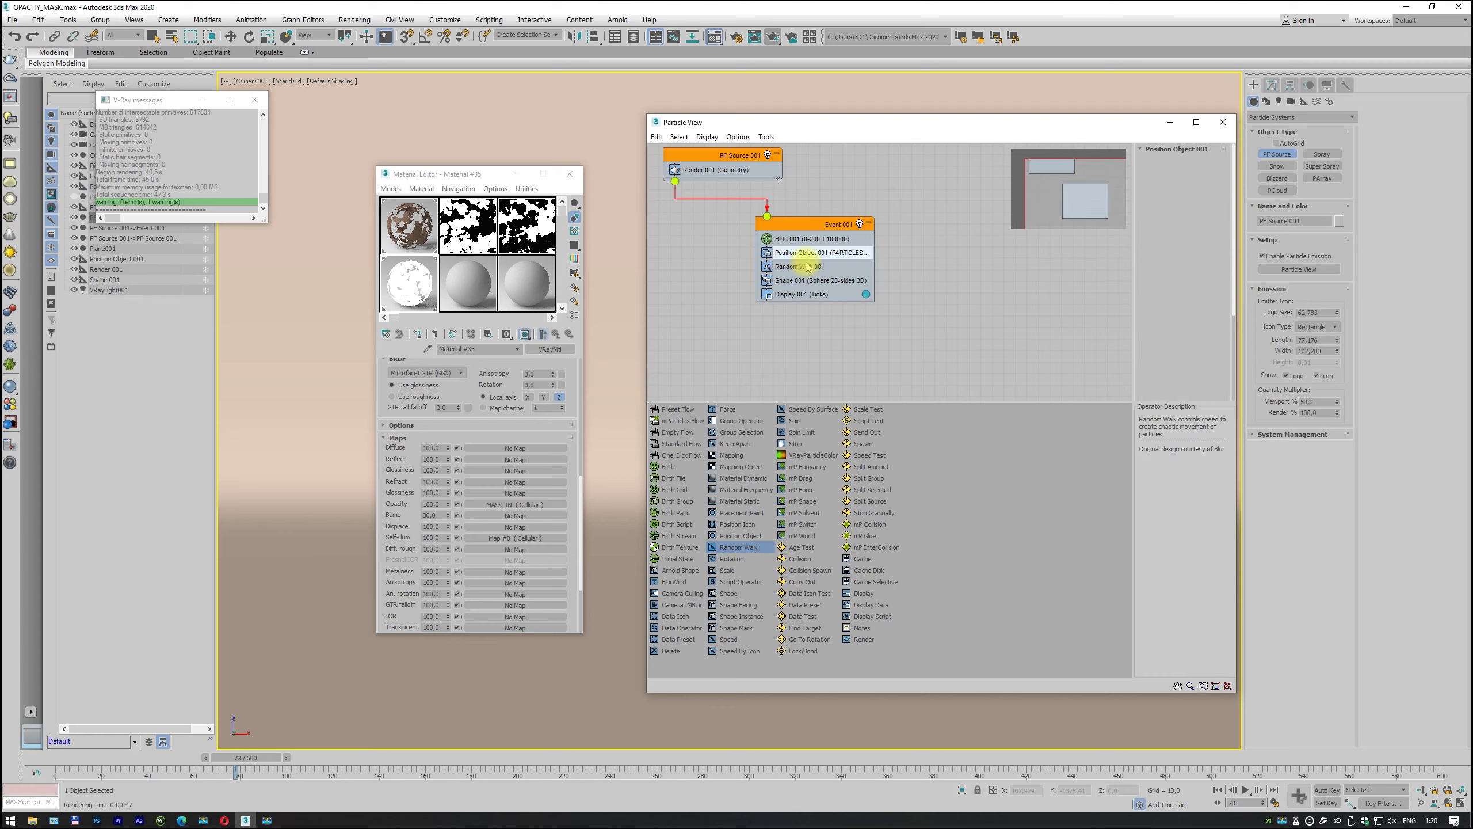
{"action": "left_click", "coordinate": [807, 267]}
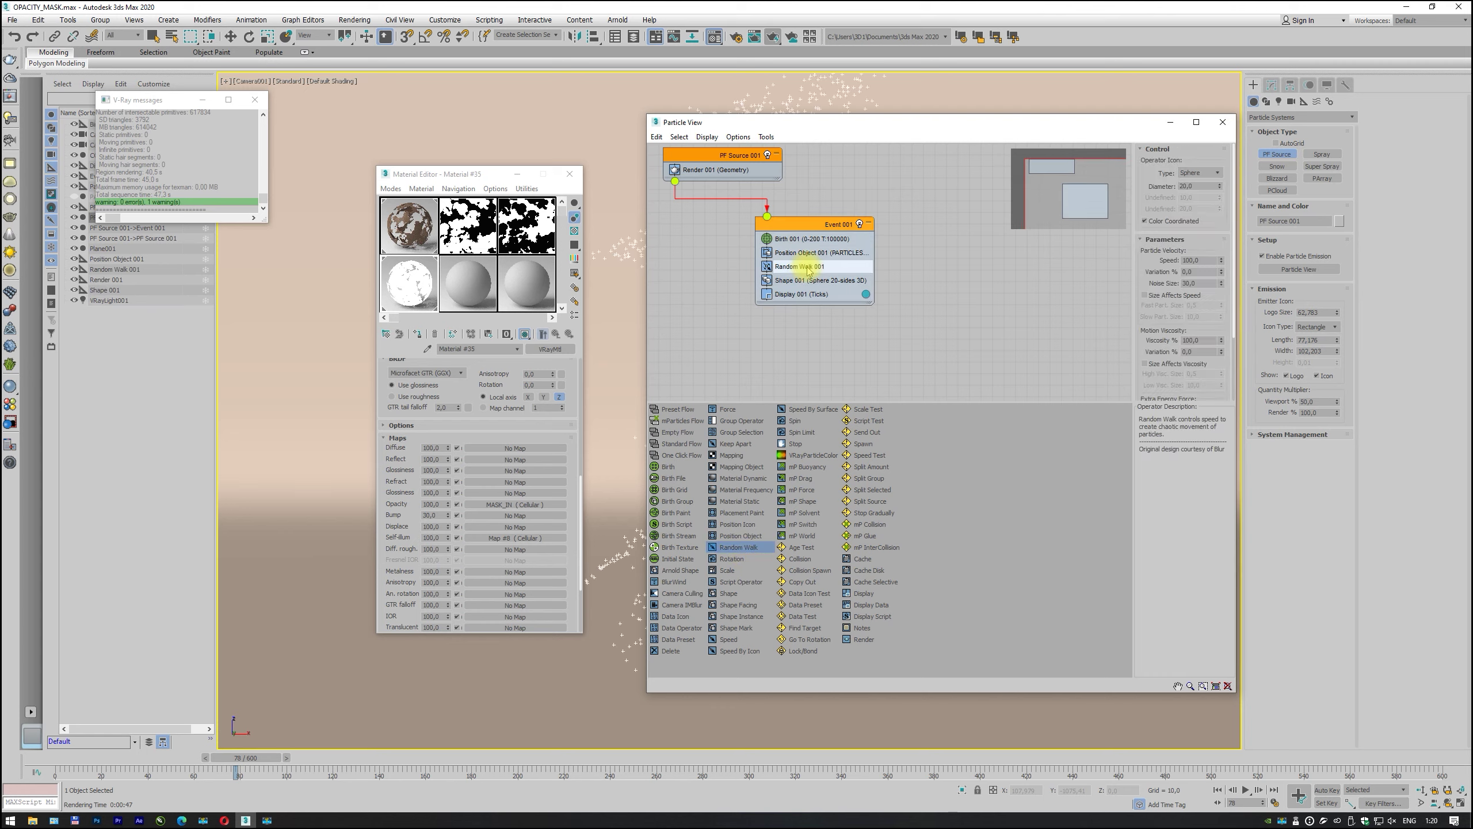
{"action": "double_click", "coordinate": [1197, 260]}
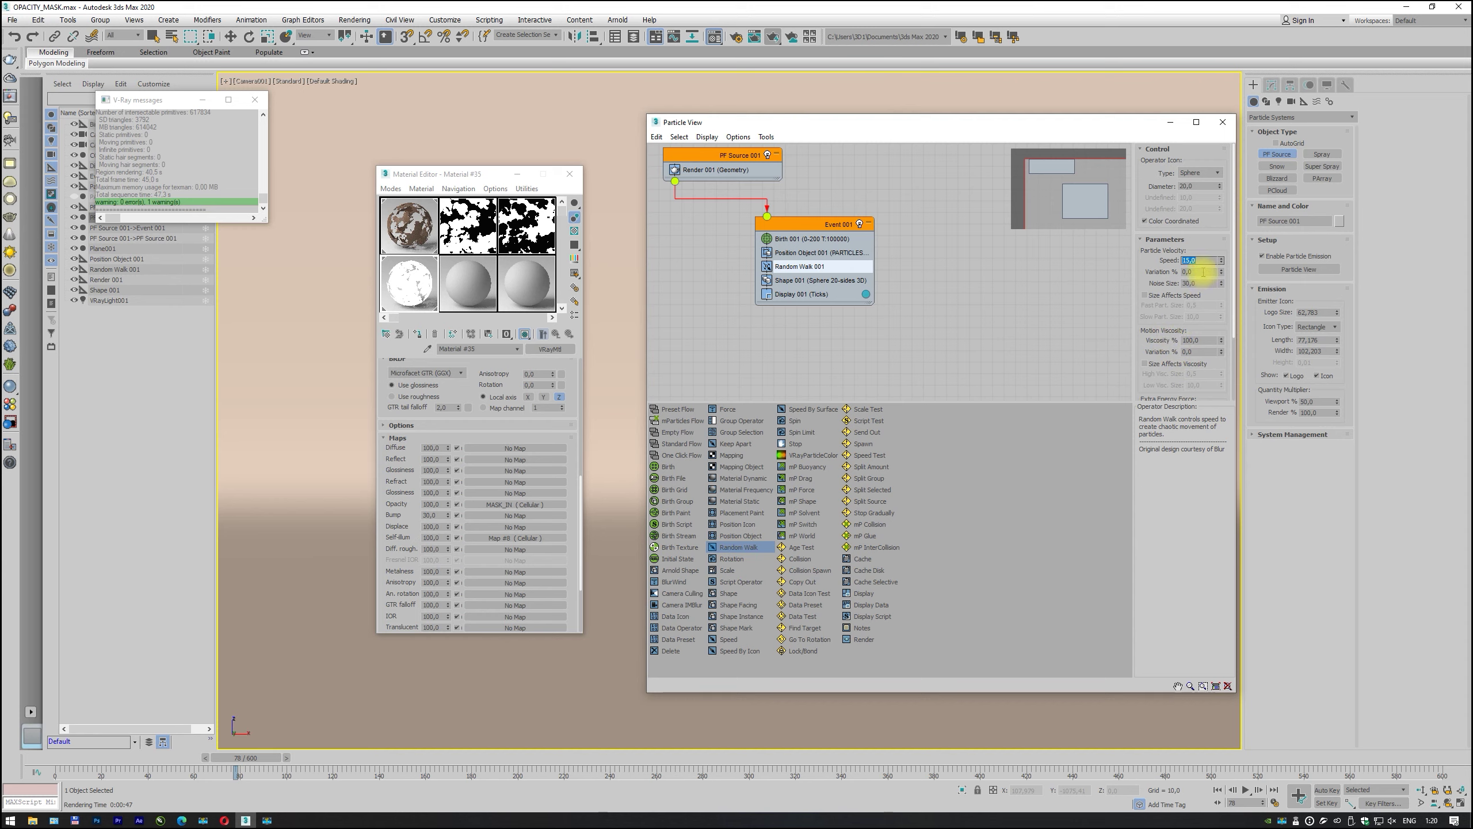
{"action": "double_click", "coordinate": [1203, 272]}
{"action": "type", "text": "20"}
{"action": "double_click", "coordinate": [1195, 283]}
{"action": "left_click", "coordinate": [1223, 122]}
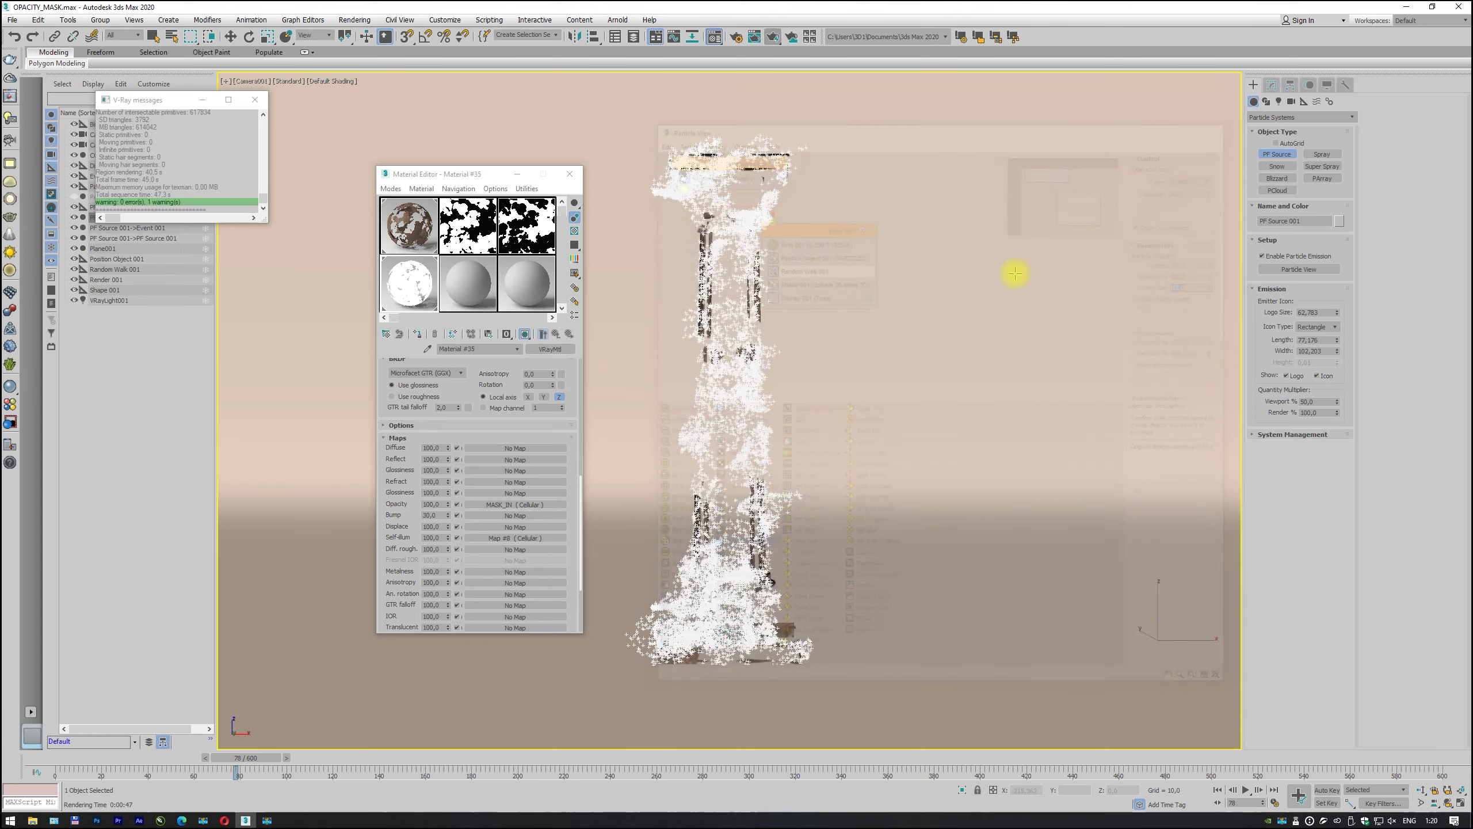
Step: Step the timeline forward six frames to frame 85 to preview the particles
{"action": "left_click", "coordinate": [289, 758]}
{"action": "left_click", "coordinate": [293, 758]}
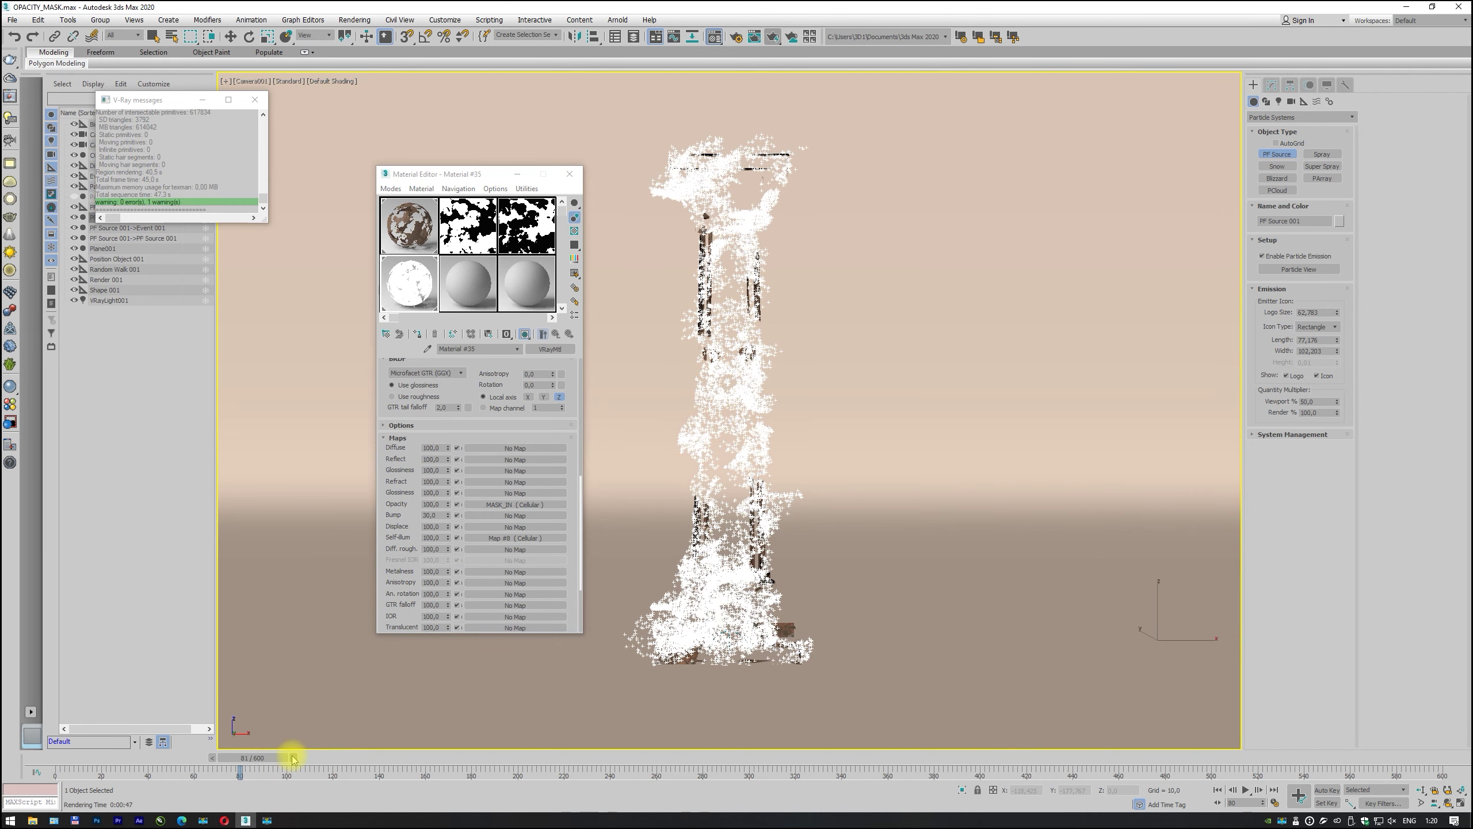
{"action": "left_click", "coordinate": [295, 757]}
{"action": "left_click", "coordinate": [297, 758]}
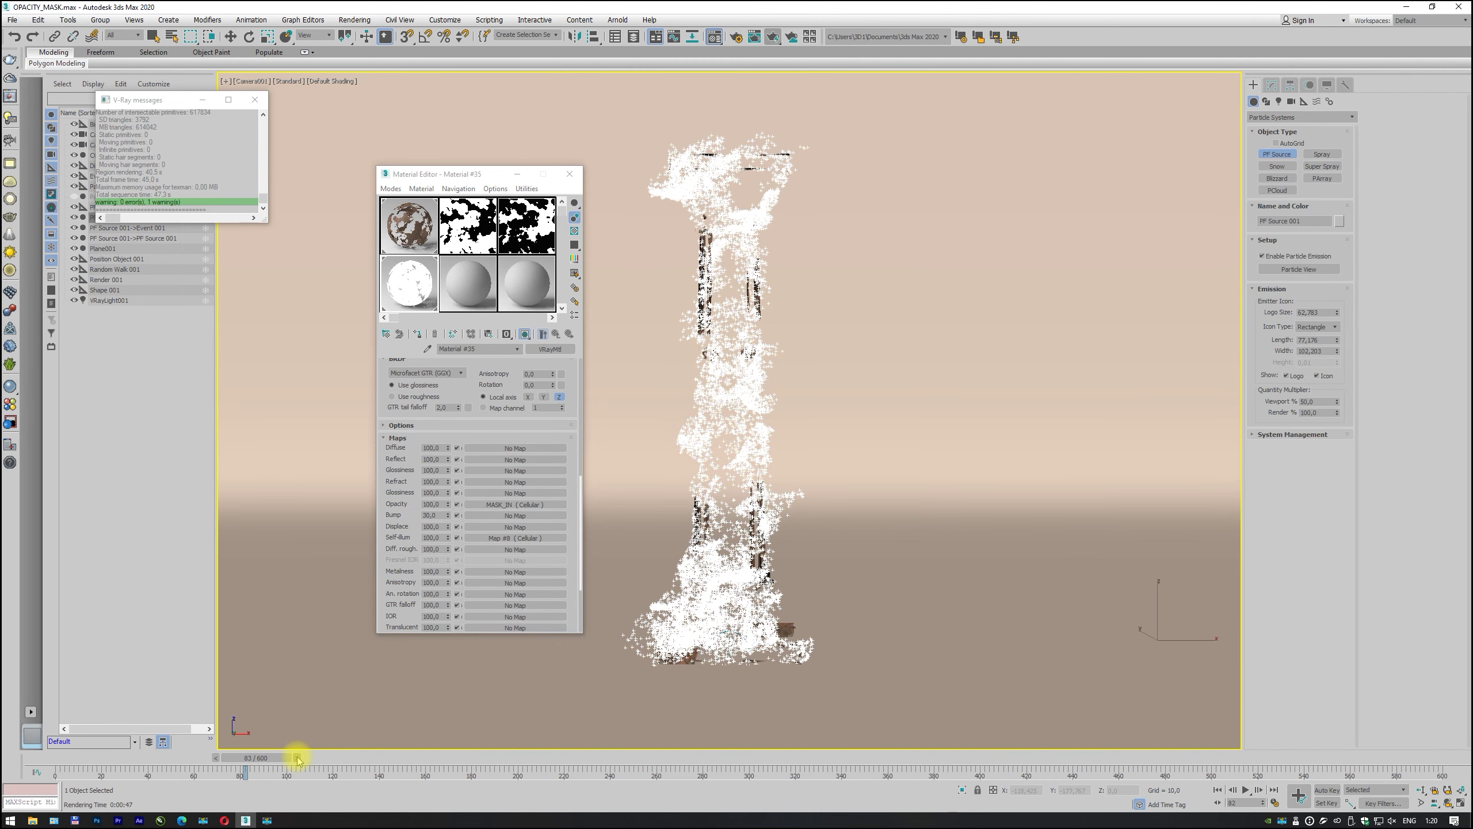
{"action": "left_click", "coordinate": [299, 758]}
{"action": "left_click", "coordinate": [301, 758]}
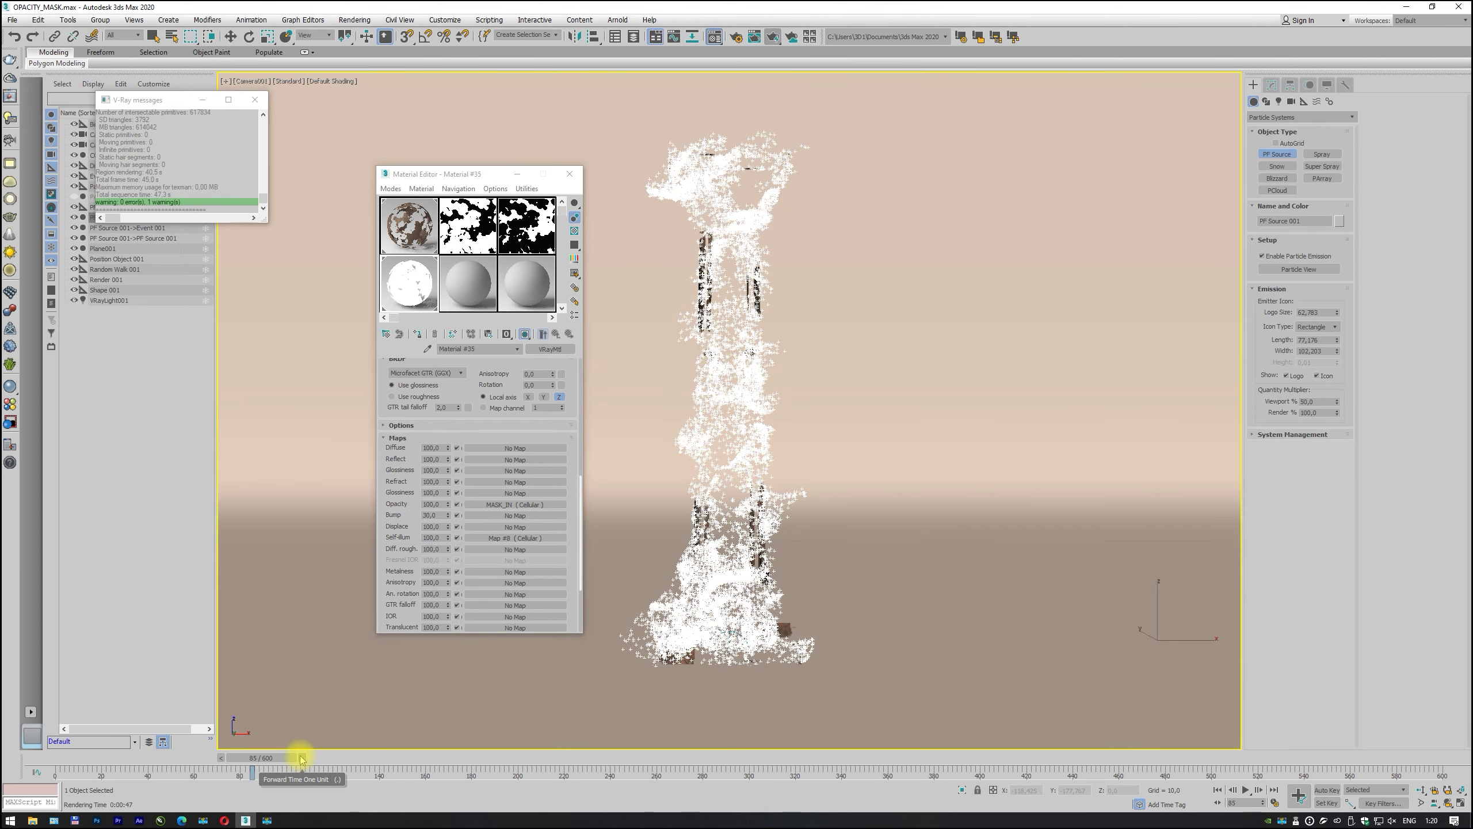
Step: Switch the viewport to Perspective and orbit around the particle column
{"action": "left_click", "coordinate": [255, 84]}
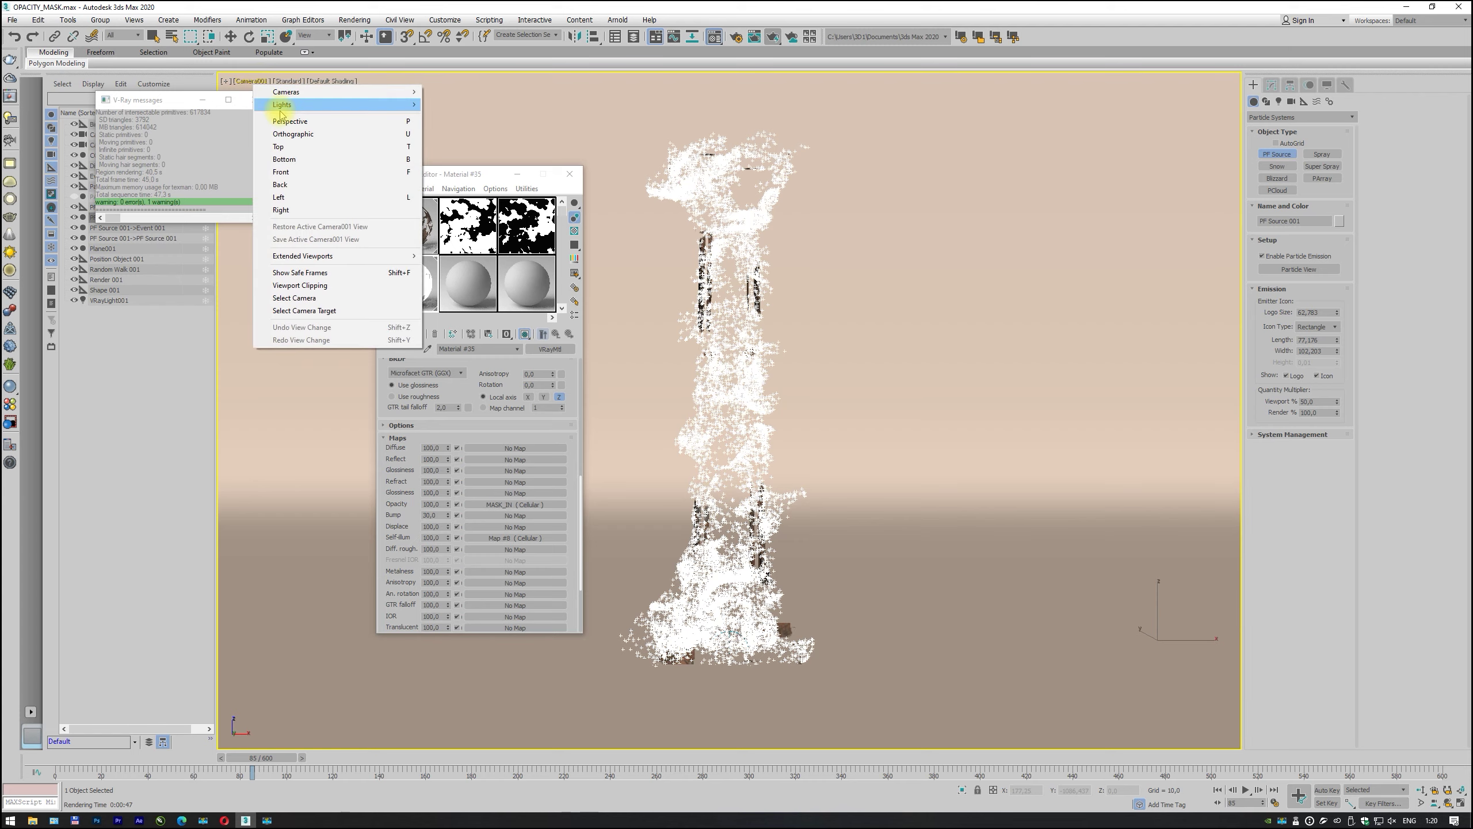
{"action": "left_click", "coordinate": [286, 122]}
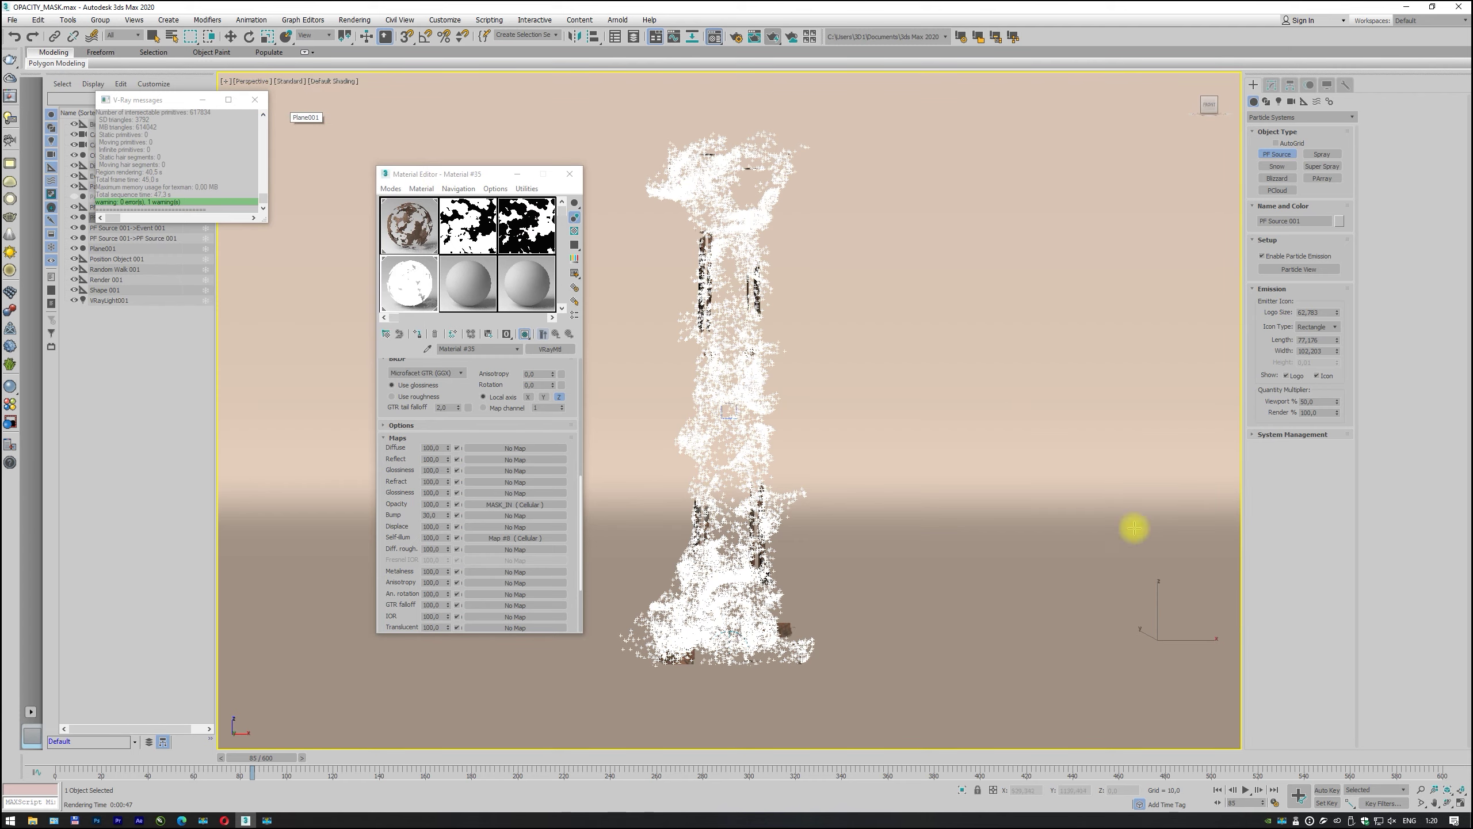
{"action": "left_click", "coordinate": [1447, 808]}
{"action": "mouse_move", "coordinate": [907, 510]}
{"action": "left_mouse_down"}
{"action": "mouse_move", "coordinate": [851, 533]}
{"action": "mouse_move", "coordinate": [791, 485]}
{"action": "mouse_move", "coordinate": [797, 511]}
{"action": "left_mouse_up"}
Step: Create a Motor space warp and zero its X and Y positions
{"action": "right_click", "coordinate": [801, 513]}
{"action": "left_click", "coordinate": [1316, 101]}
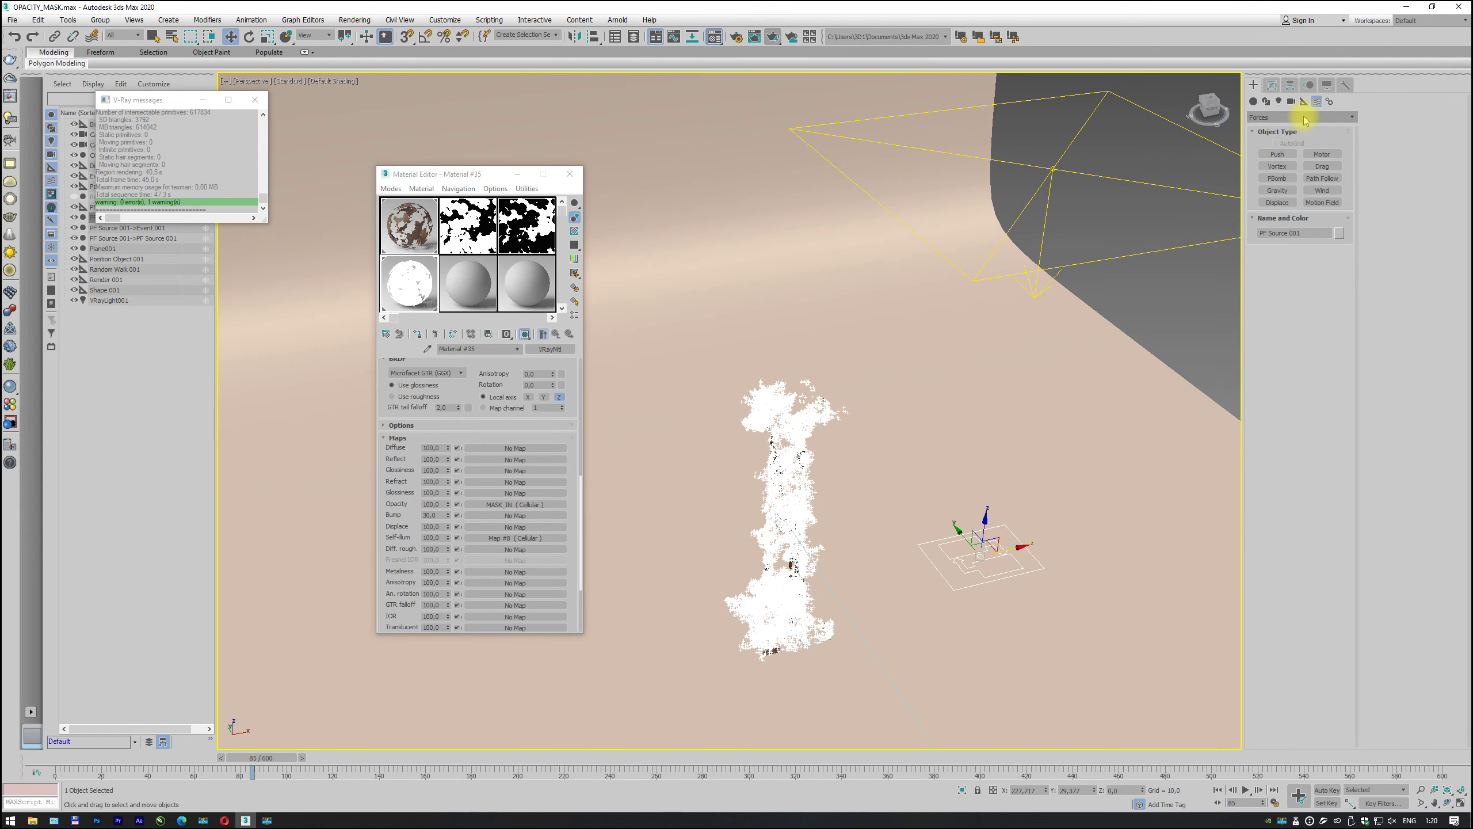
{"action": "left_click", "coordinate": [1322, 154]}
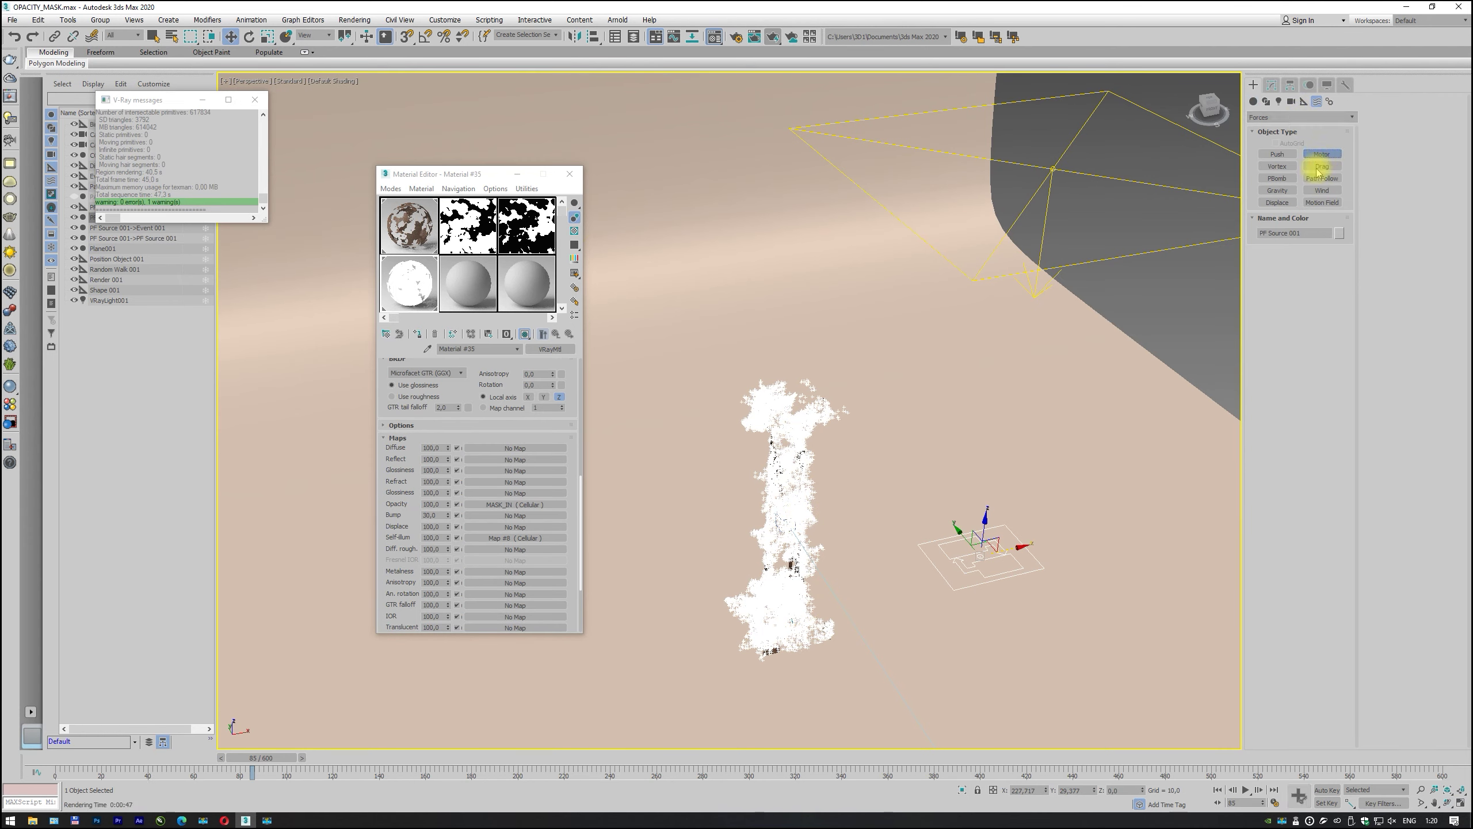
{"action": "left_click_drag", "start_coordinate": [881, 502], "coordinate": [944, 527]}
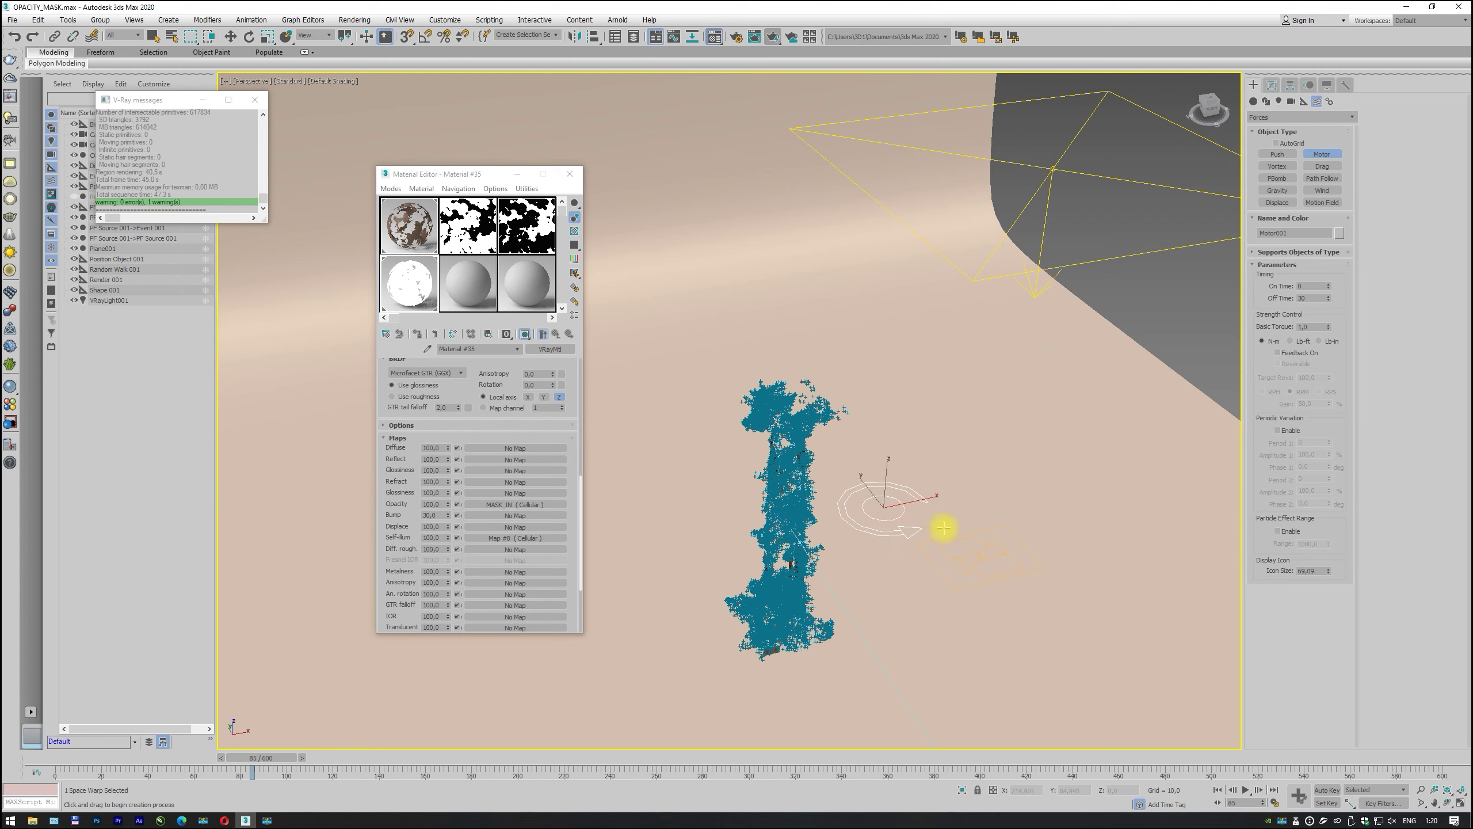
{"action": "left_click", "coordinate": [231, 37]}
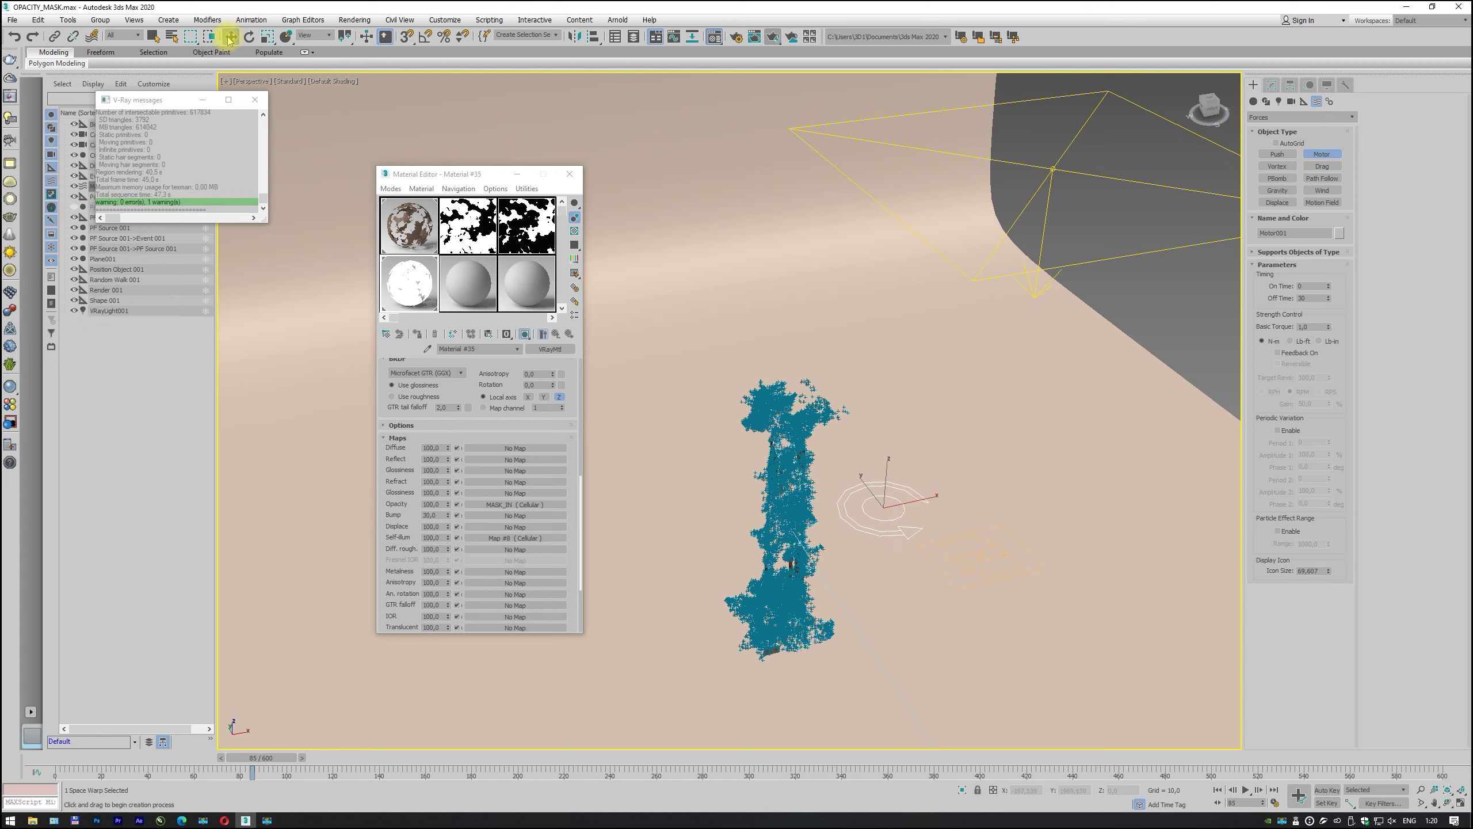
{"action": "right_click", "coordinate": [1045, 790]}
{"action": "right_click", "coordinate": [1094, 790]}
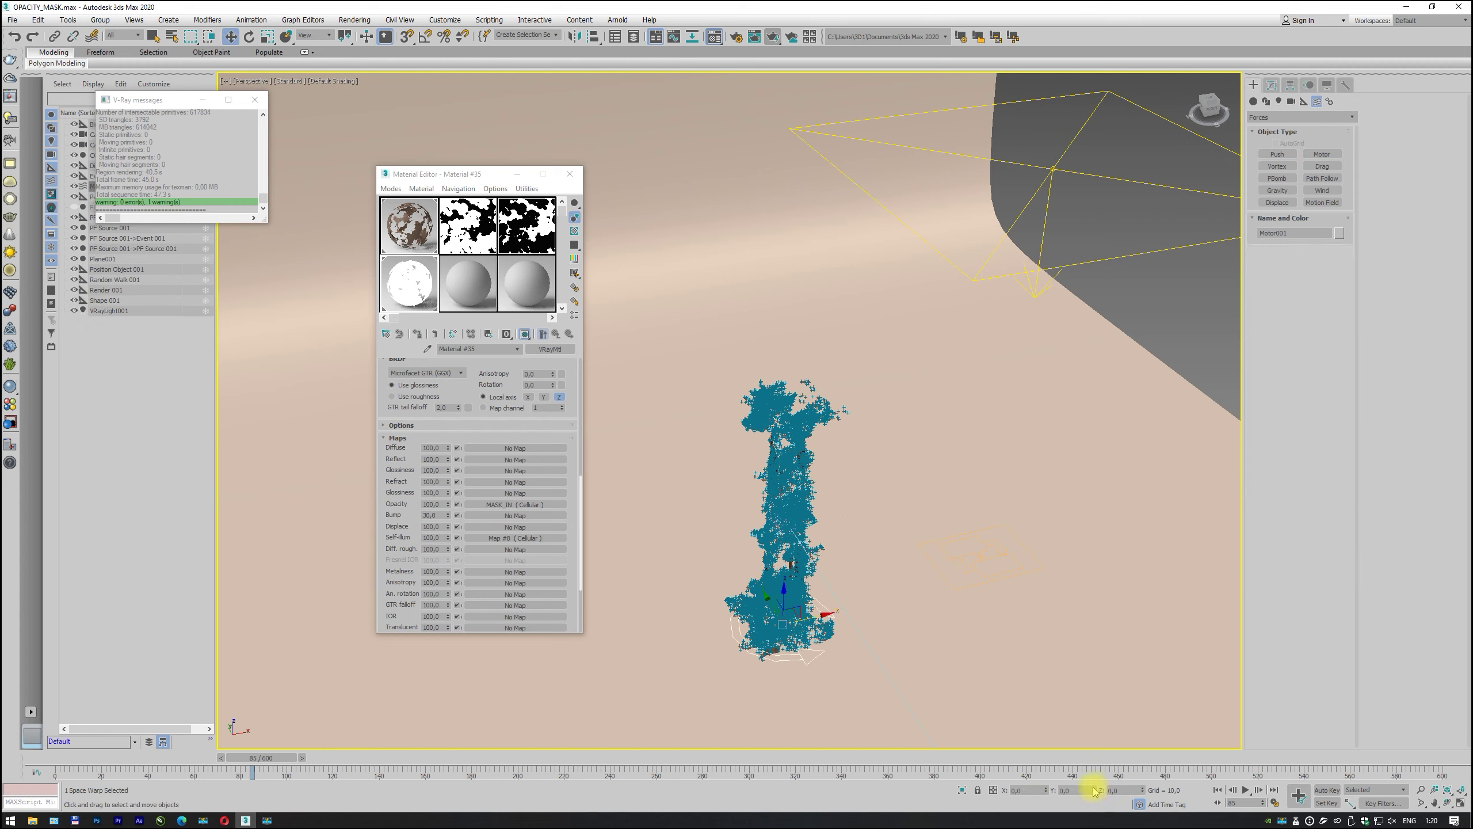
Step: In the Camera001 view, raise Motor001 into the particle column and set Off Time to 600
{"action": "left_click", "coordinate": [250, 81]}
{"action": "left_click", "coordinate": [464, 91]}
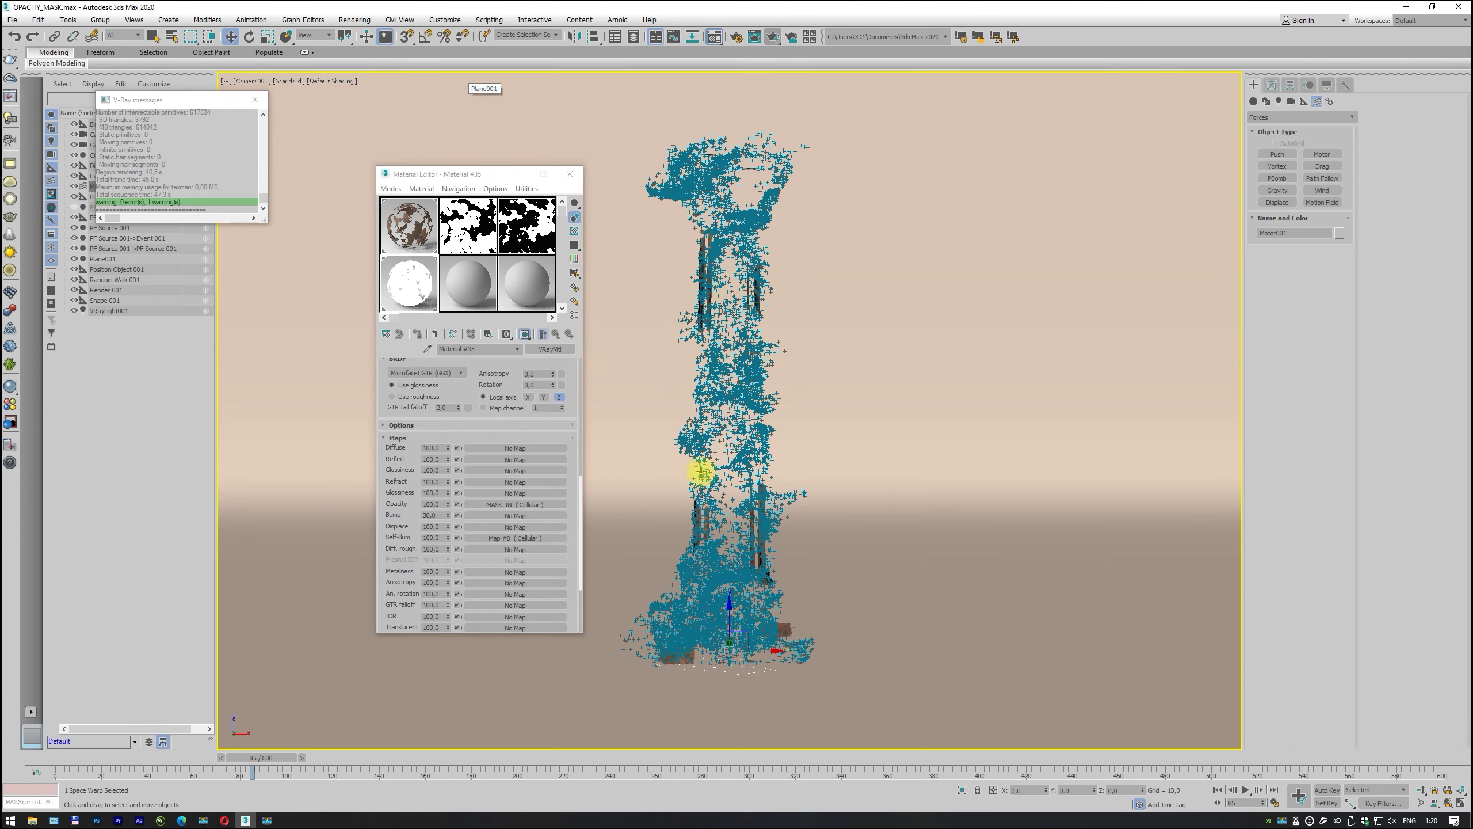
{"action": "left_click_drag", "start_coordinate": [729, 618], "coordinate": [729, 323]}
{"action": "left_click", "coordinate": [1271, 84]}
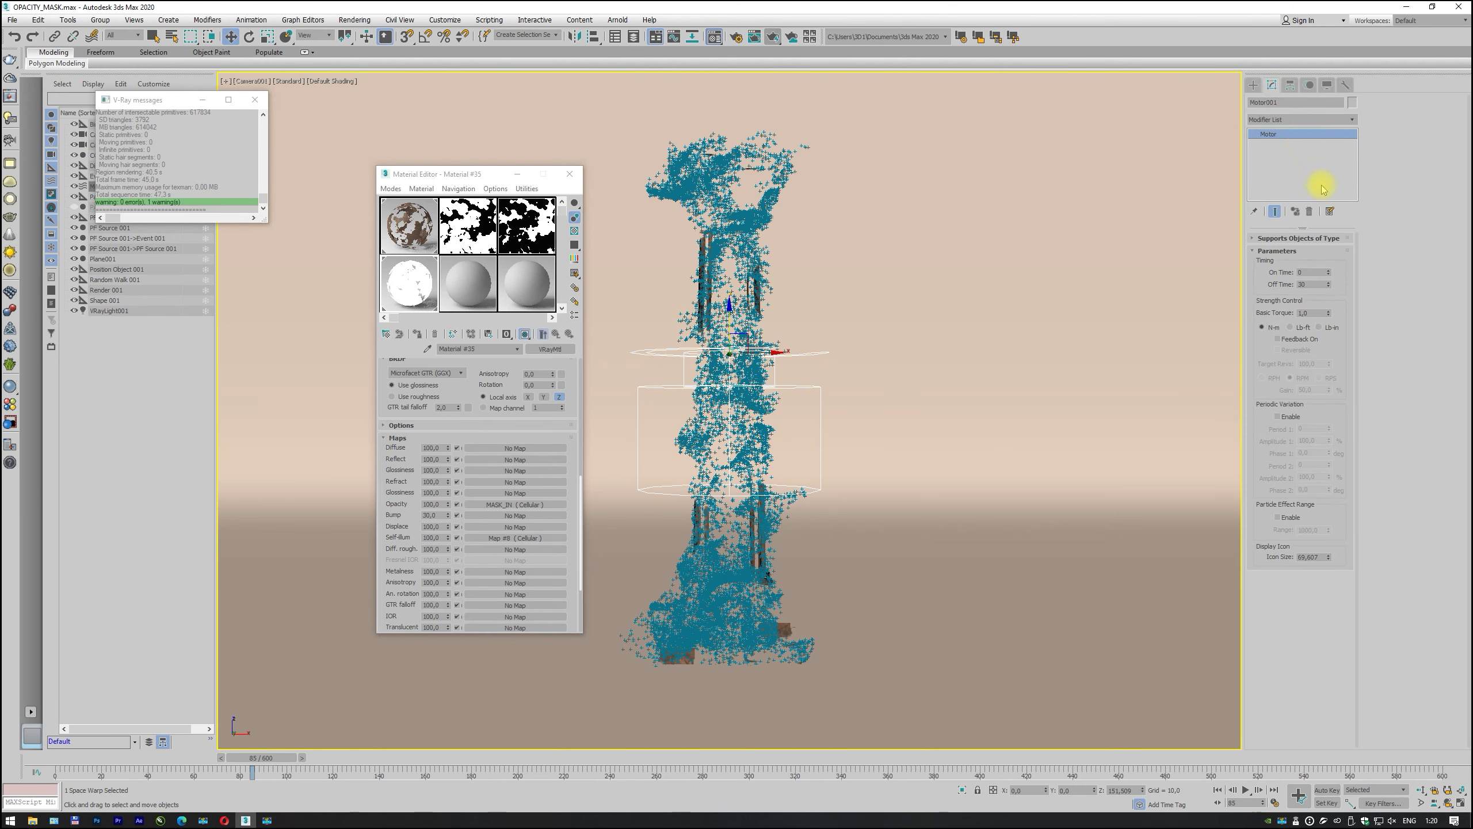
{"action": "left_click_drag", "start_coordinate": [1323, 283], "coordinate": [1271, 280]}
Step: Lower the Birth 001 amount to 1000 particles and play the animation
{"action": "left_click", "coordinate": [302, 19]}
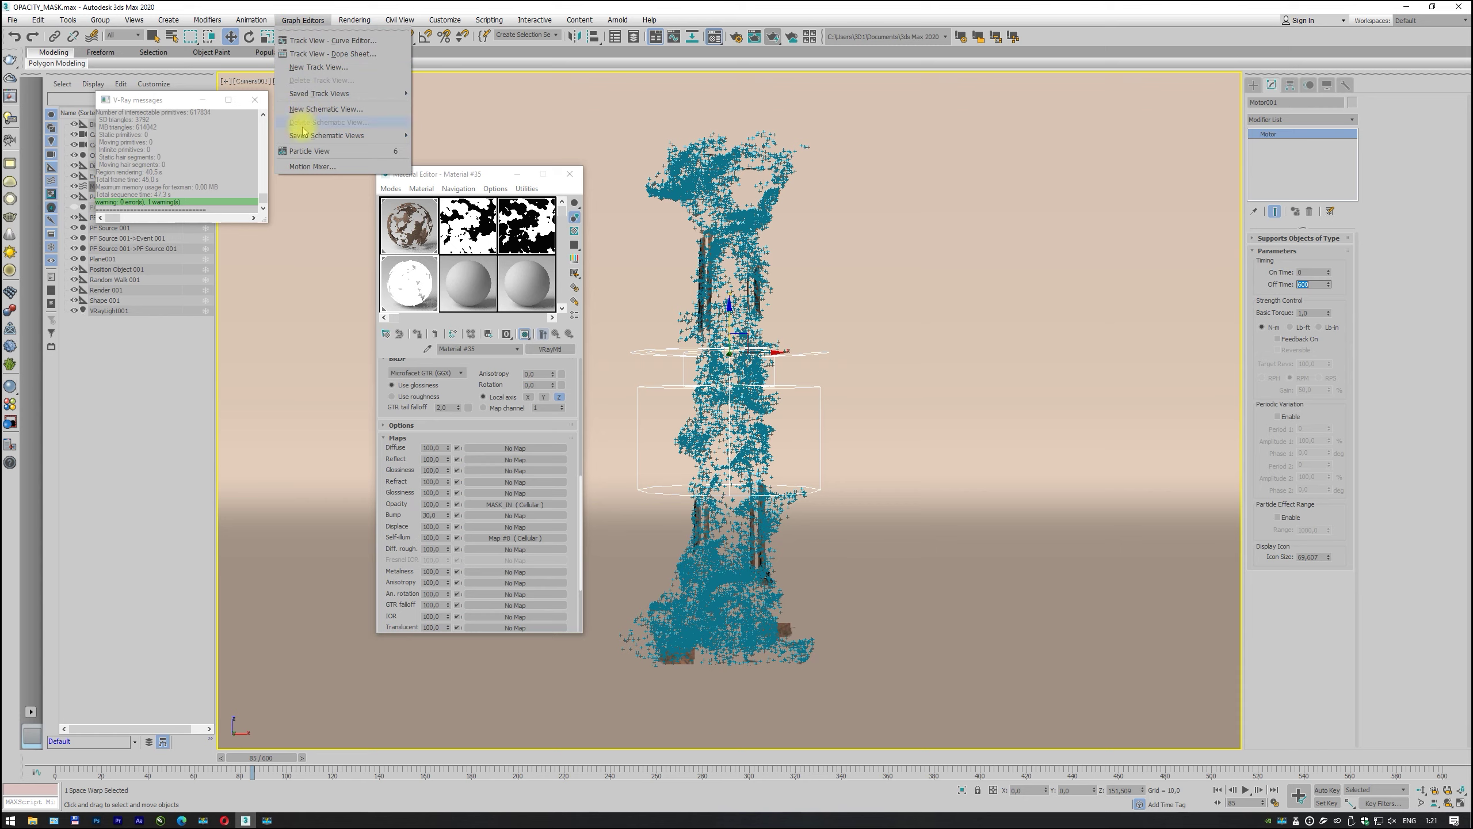
{"action": "left_click", "coordinate": [302, 151]}
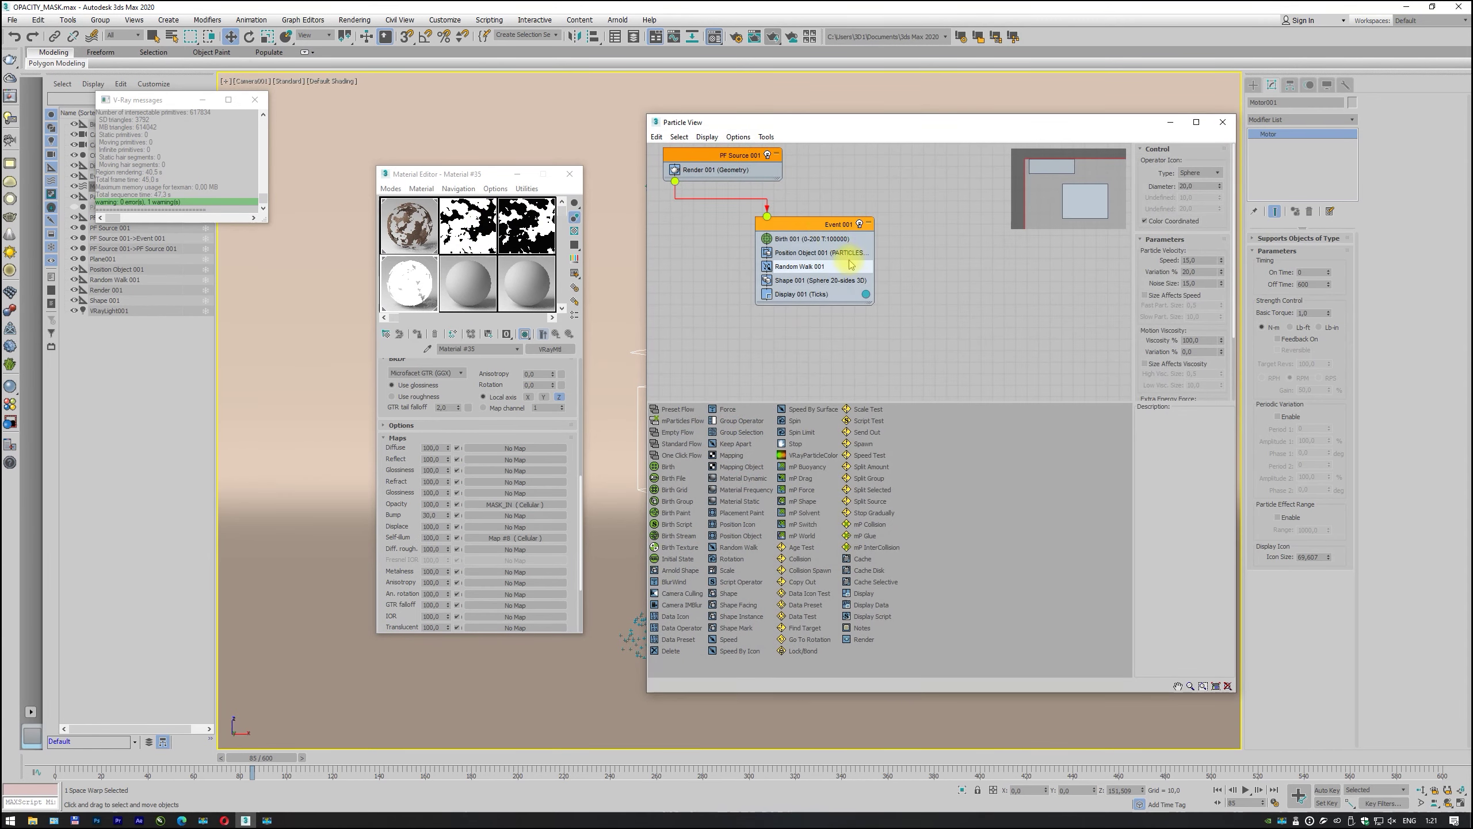
{"action": "left_click", "coordinate": [812, 238]}
{"action": "type", "text": "1000"}
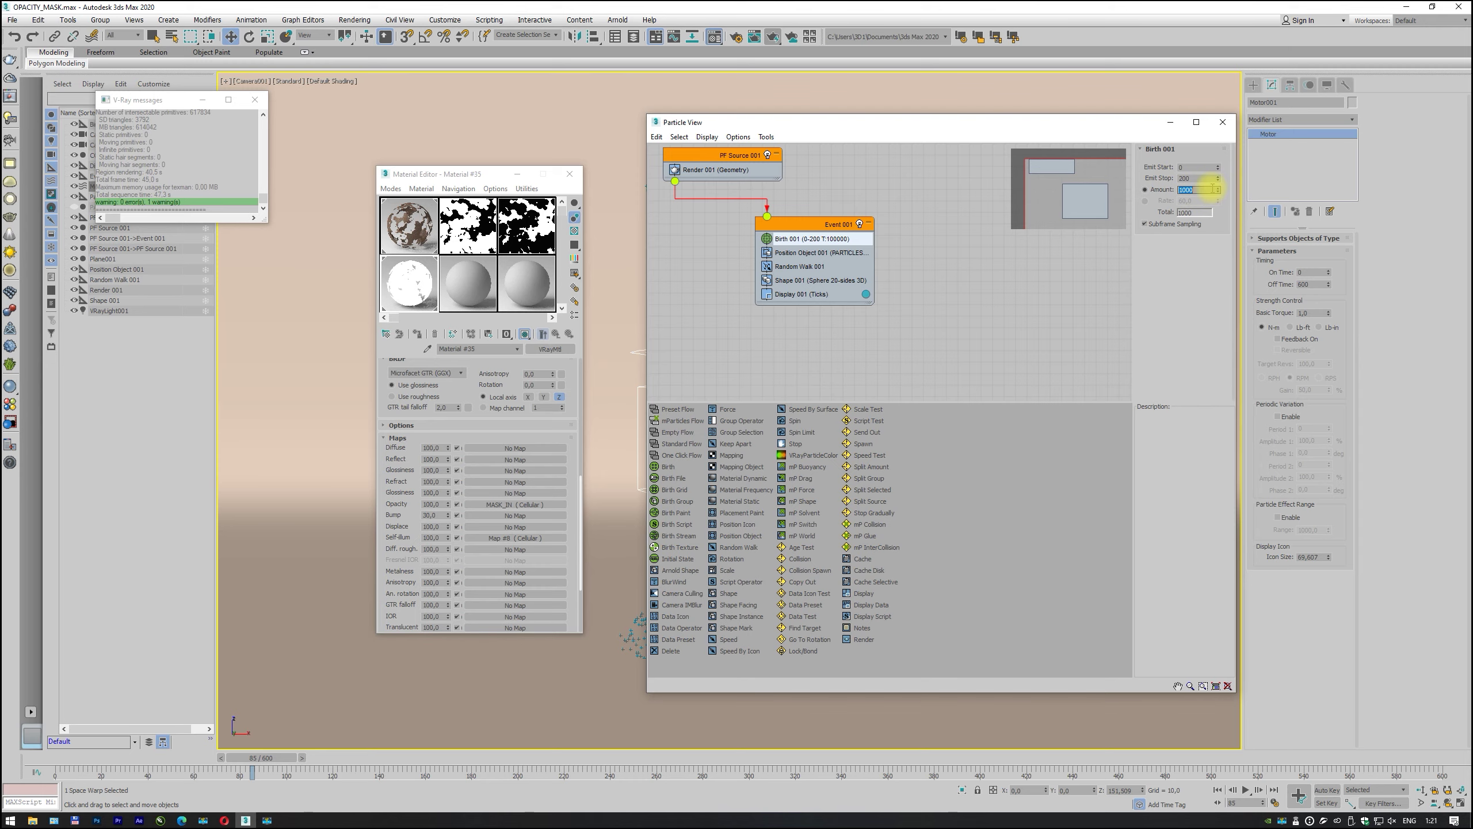
{"action": "left_click", "coordinate": [1223, 122]}
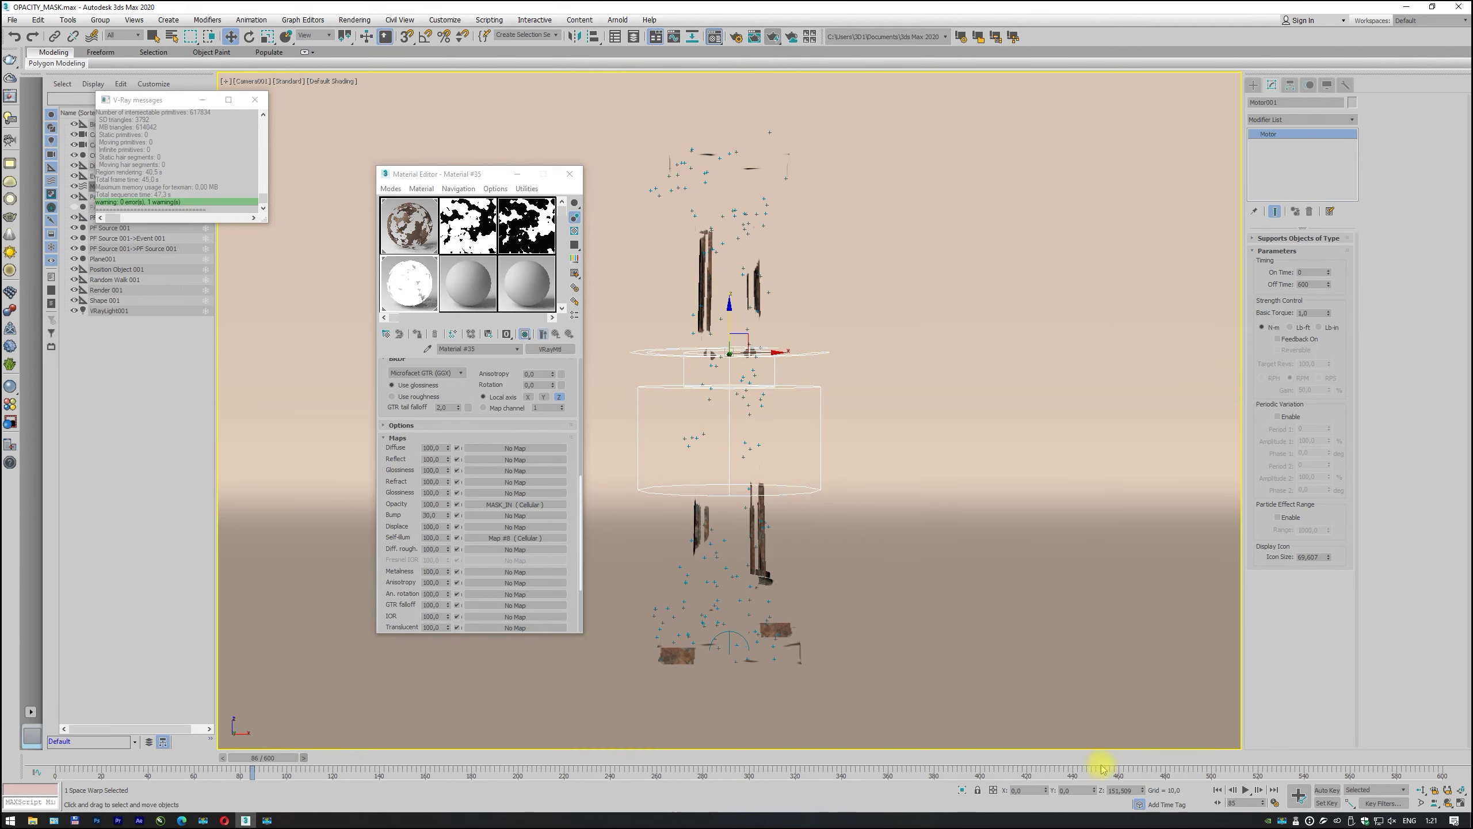
{"action": "left_click", "coordinate": [1248, 791]}
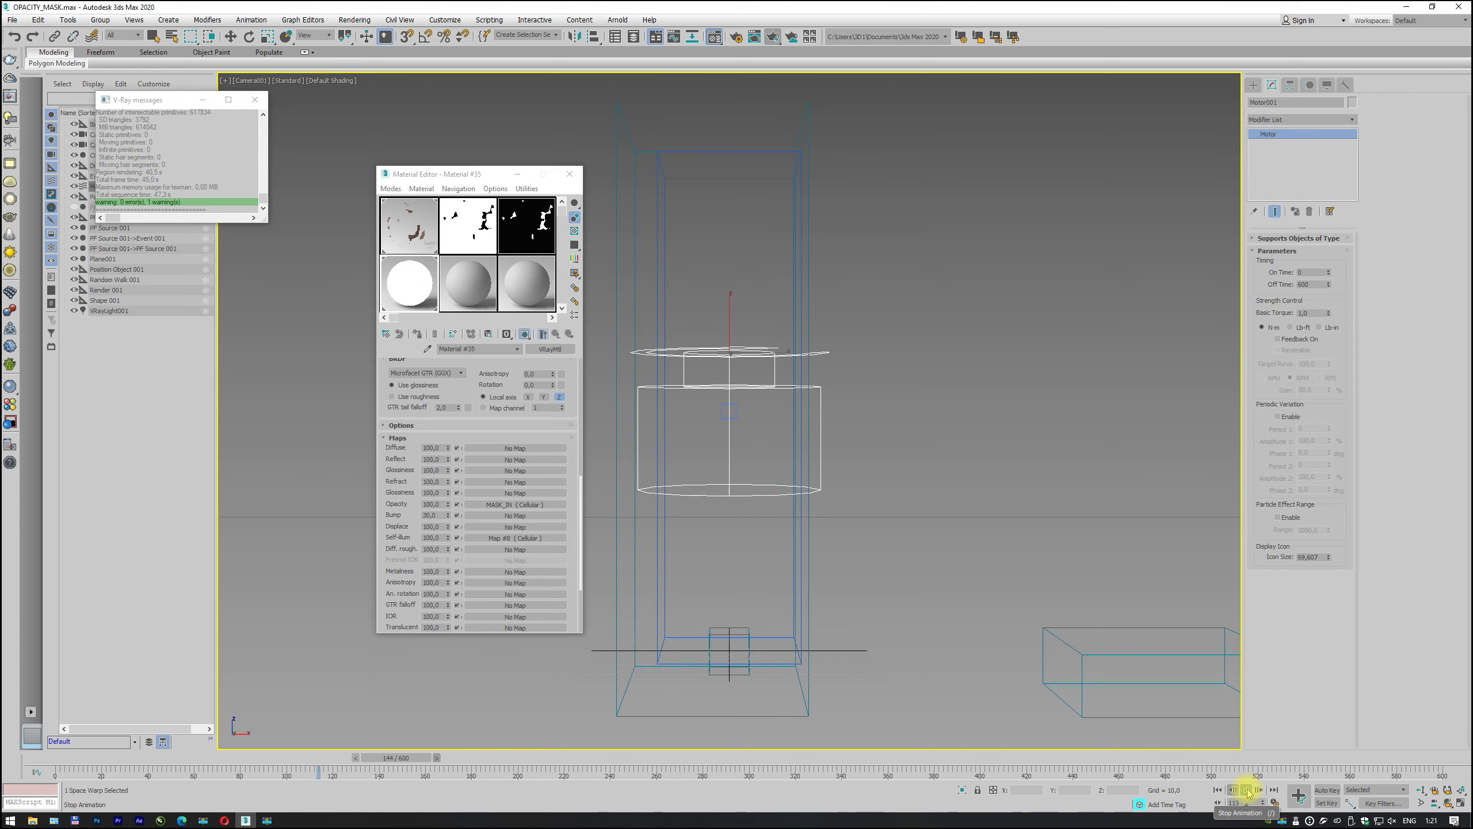
Step: Set Motor001's Basic Torque to 10, then 20, scrubbing frames 184–443 to judge the swirl
{"action": "key", "text": "w"}
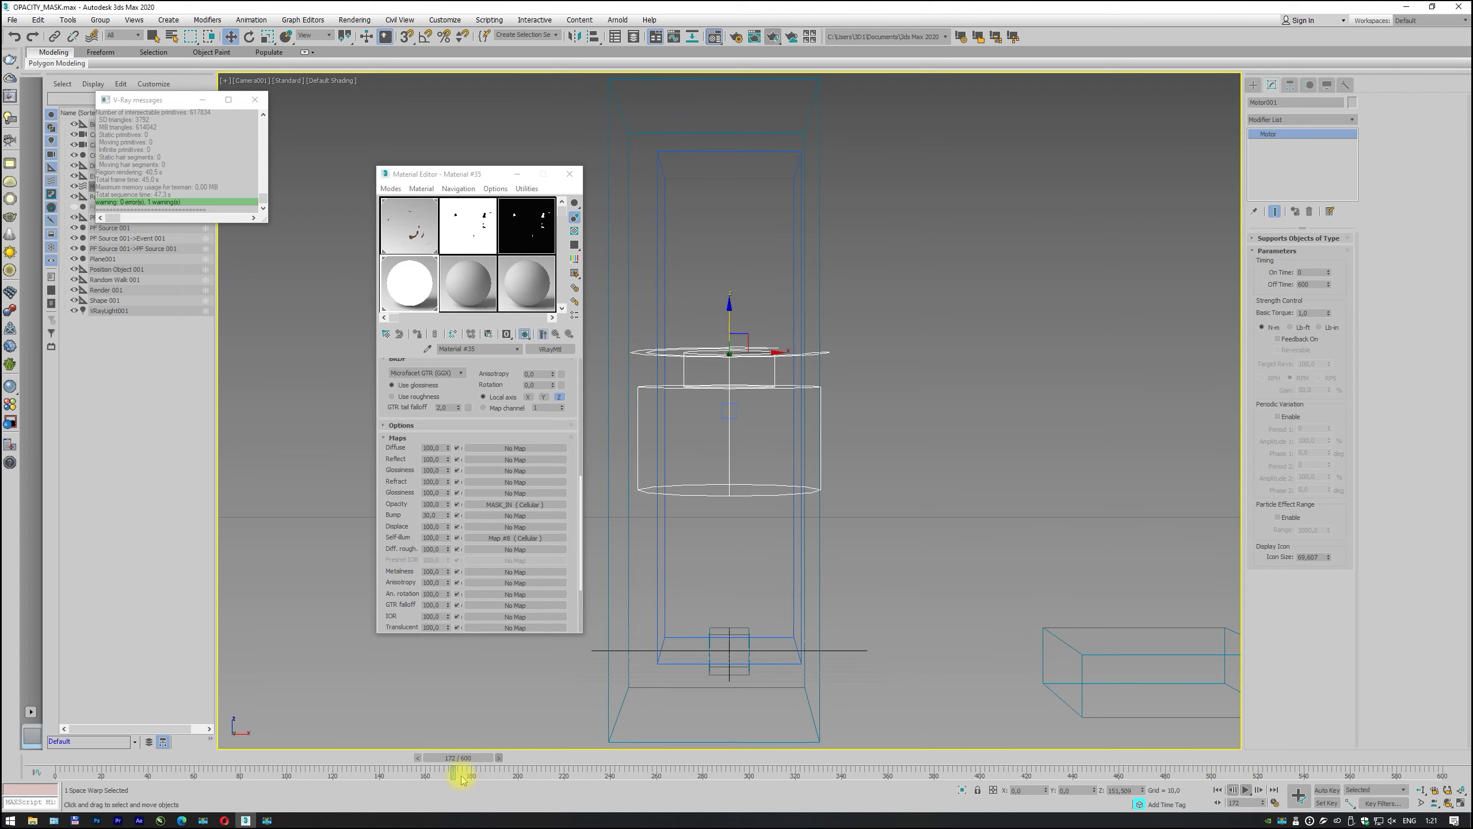
{"action": "left_click_drag", "start_coordinate": [458, 758], "coordinate": [573, 760]}
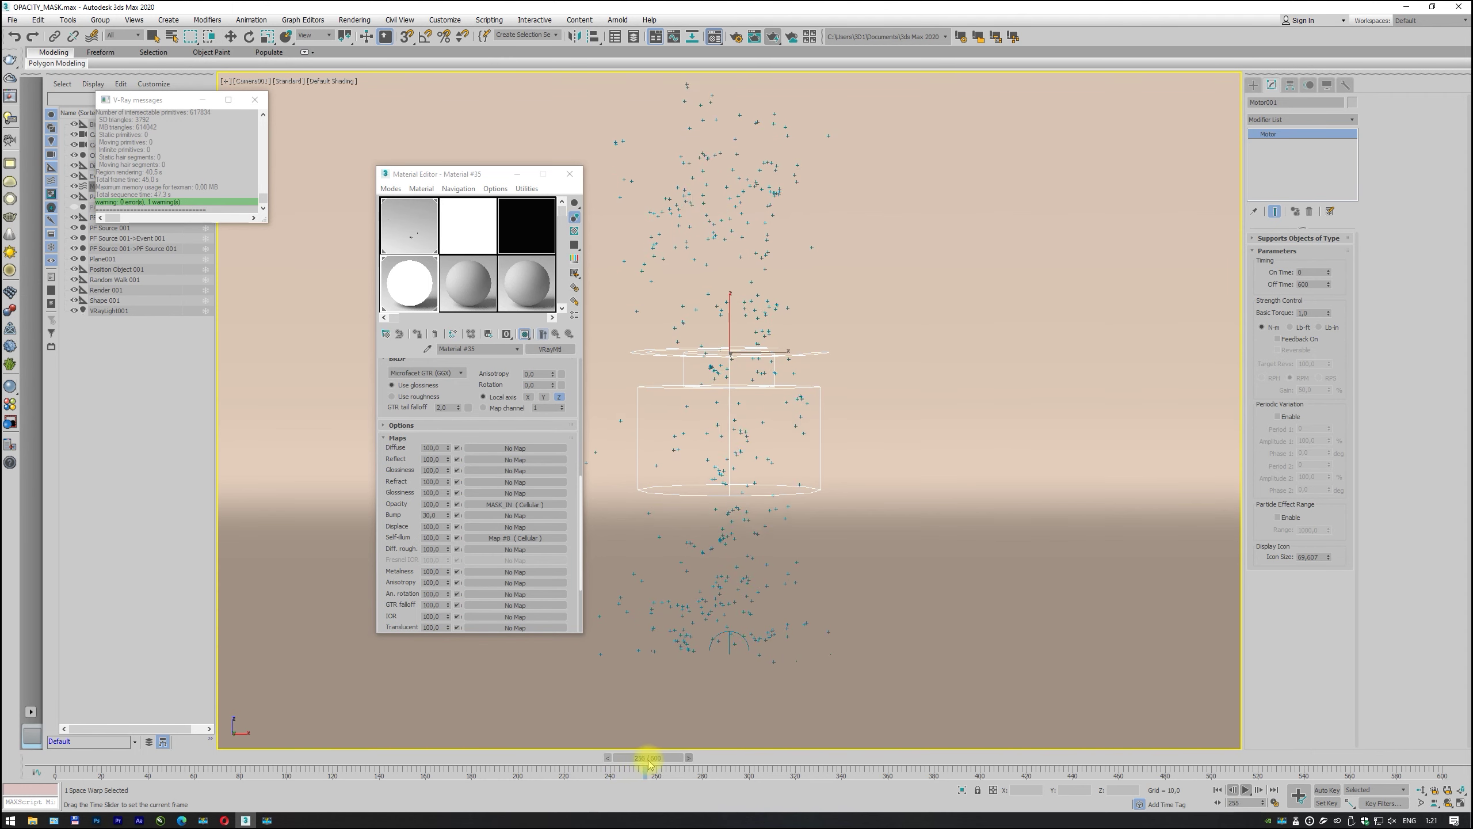
{"action": "left_click_drag", "start_coordinate": [573, 760], "coordinate": [730, 758]}
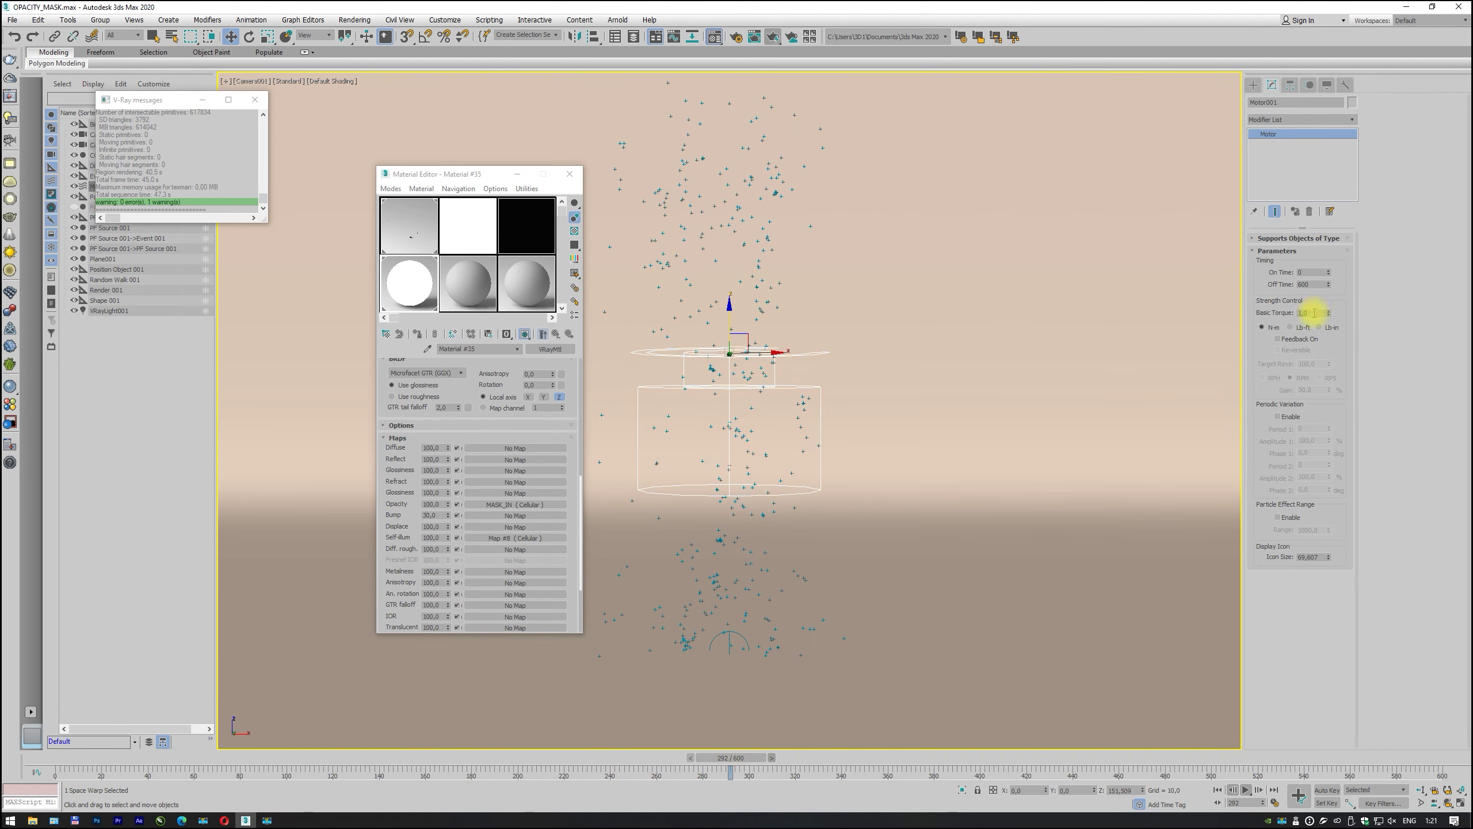
{"action": "left_click_drag", "start_coordinate": [1312, 313], "coordinate": [1270, 322]}
{"action": "left_click_drag", "start_coordinate": [730, 767], "coordinate": [1140, 758]}
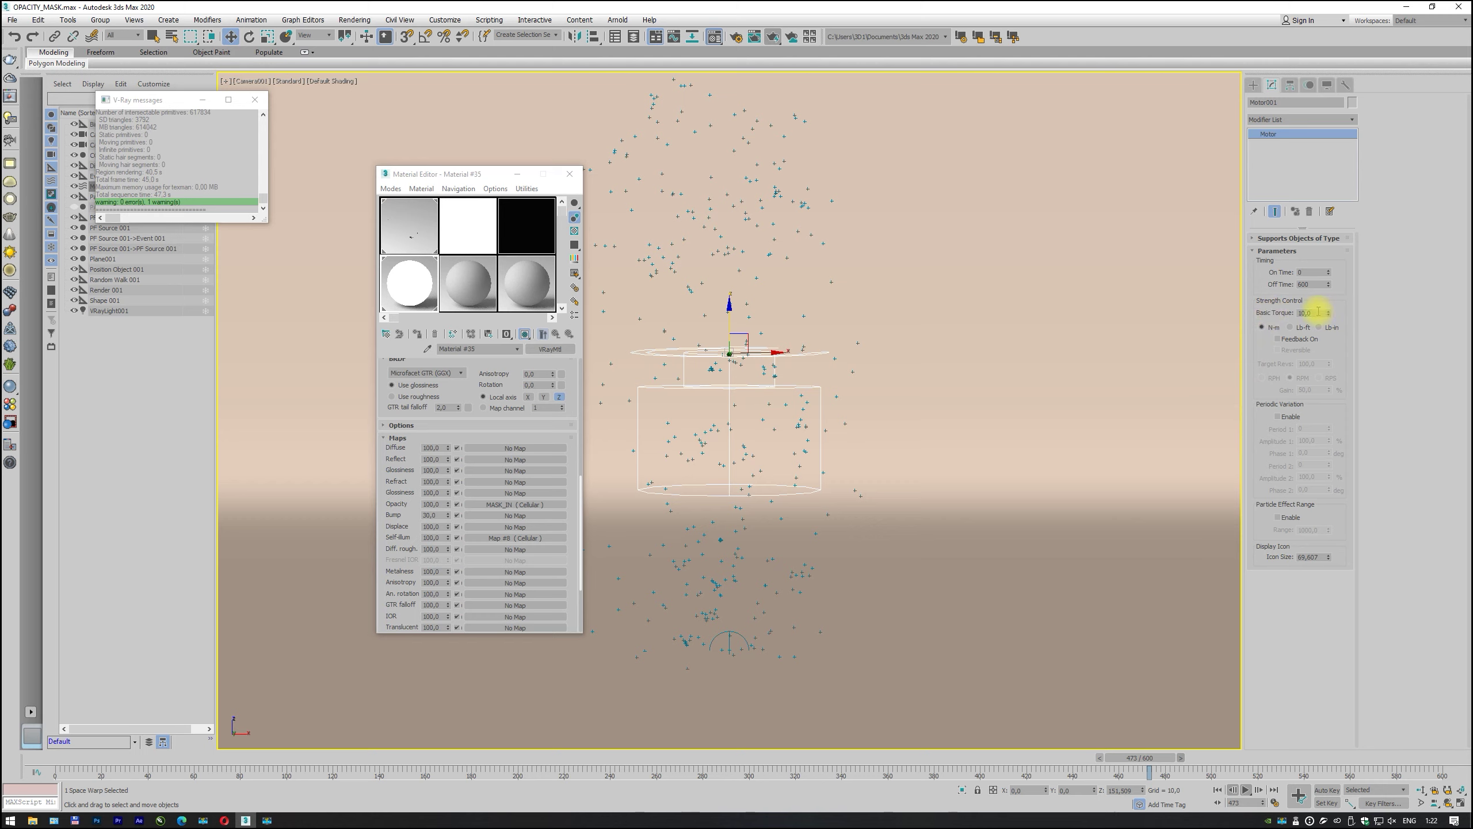
{"action": "left_click_drag", "start_coordinate": [1318, 311], "coordinate": [1266, 316]}
{"action": "mouse_move", "coordinate": [1146, 763]}
{"action": "left_mouse_down"}
{"action": "mouse_move", "coordinate": [1078, 762]}
{"action": "mouse_move", "coordinate": [1442, 760]}
{"action": "left_mouse_up"}
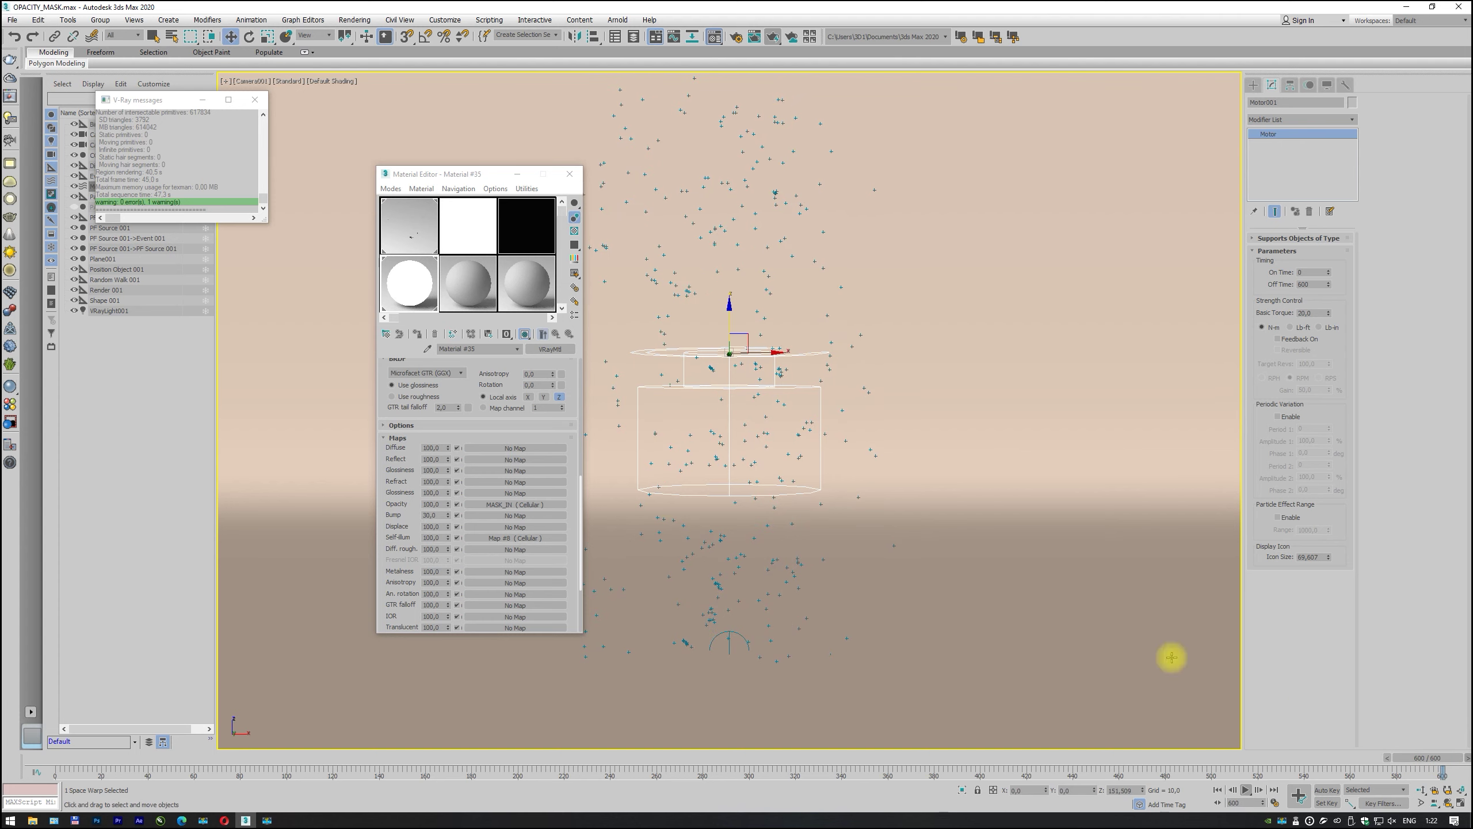
Step: Open Particle View and set Birth 001's Amount to 100000
{"action": "key", "text": "w"}
{"action": "left_click", "coordinate": [303, 19]}
{"action": "left_click", "coordinate": [311, 151]}
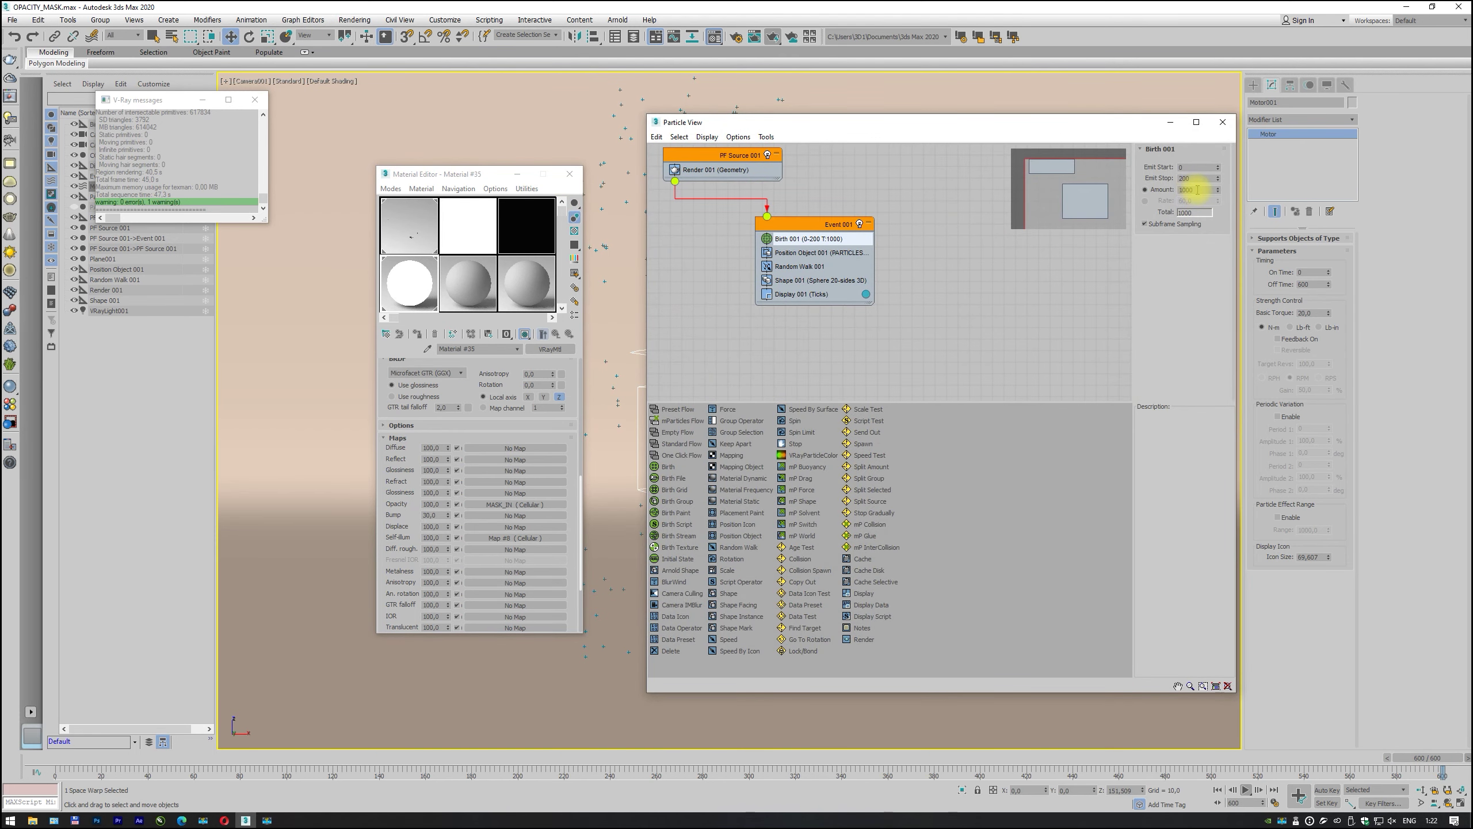
{"action": "left_click_drag", "start_coordinate": [1197, 190], "coordinate": [1172, 190]}
{"action": "type", "text": "100000"}
{"action": "key", "text": "Return"}
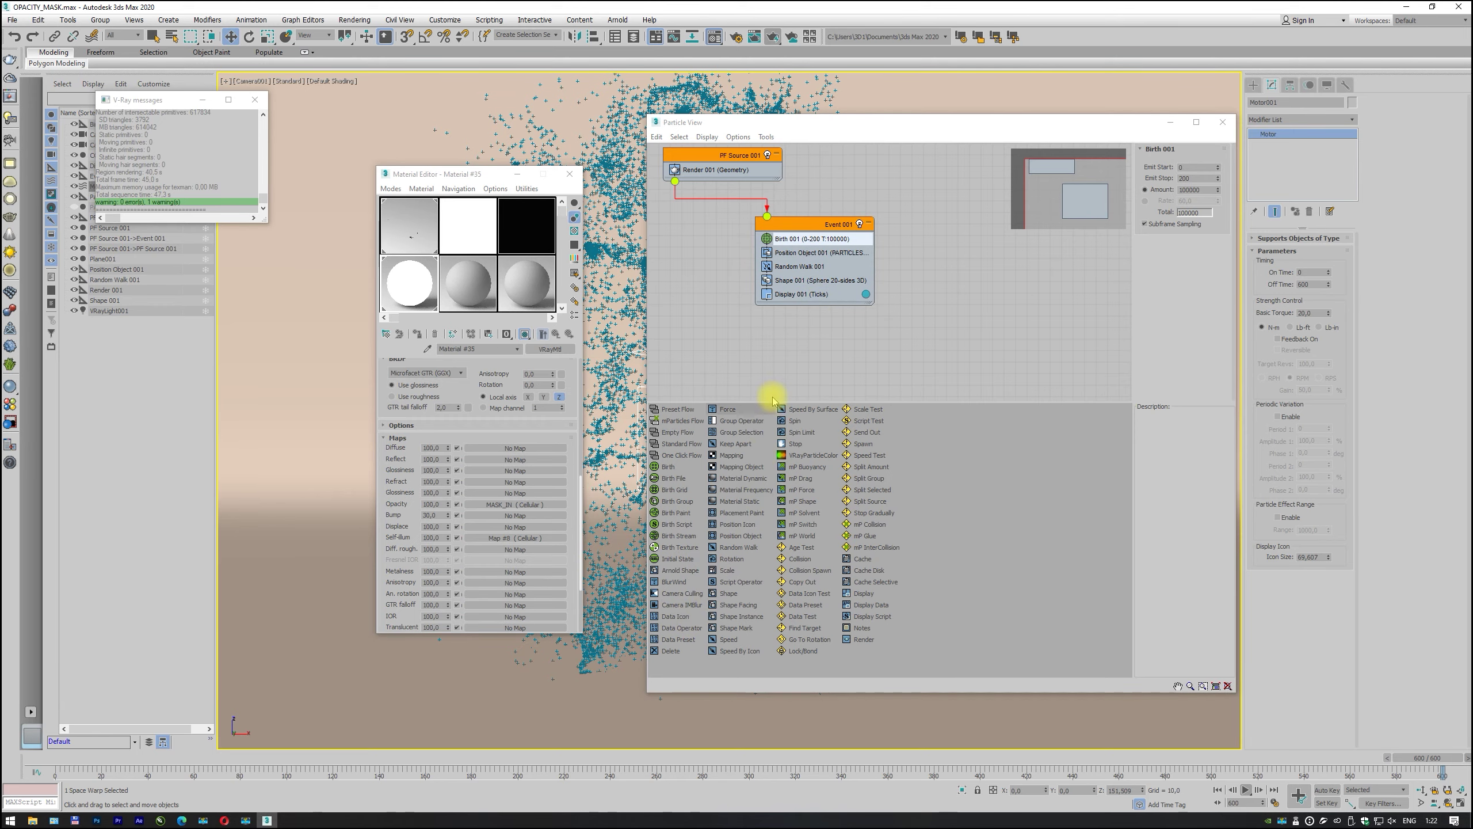
Step: Close the Material Editor and add a Material Dynamic operator to PF Source 001
{"action": "mouse_move", "coordinate": [837, 127]}
{"action": "left_mouse_down"}
{"action": "mouse_move", "coordinate": [878, 150]}
{"action": "mouse_move", "coordinate": [789, 148]}
{"action": "left_mouse_up"}
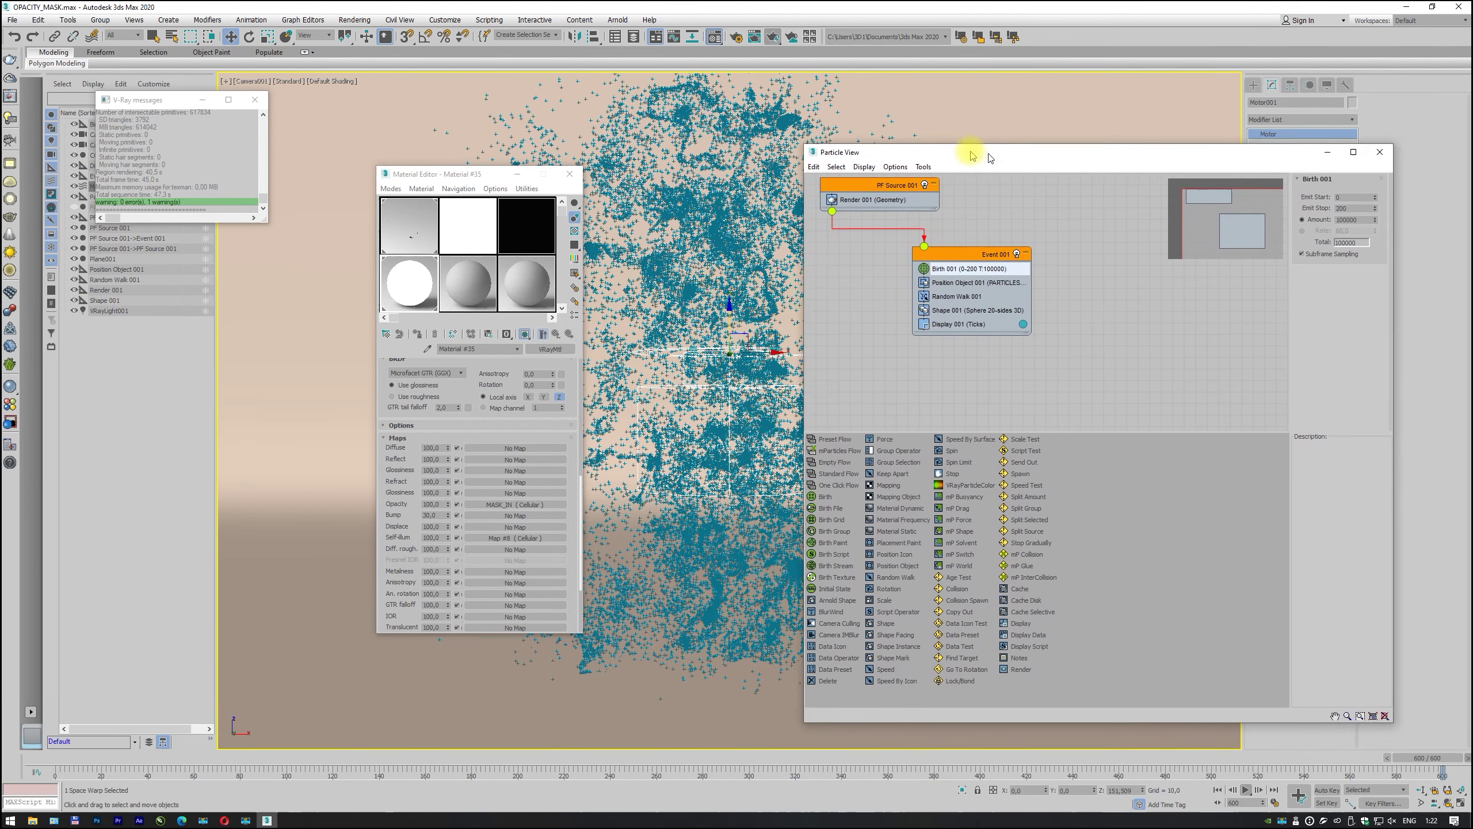
{"action": "left_click", "coordinate": [570, 174]}
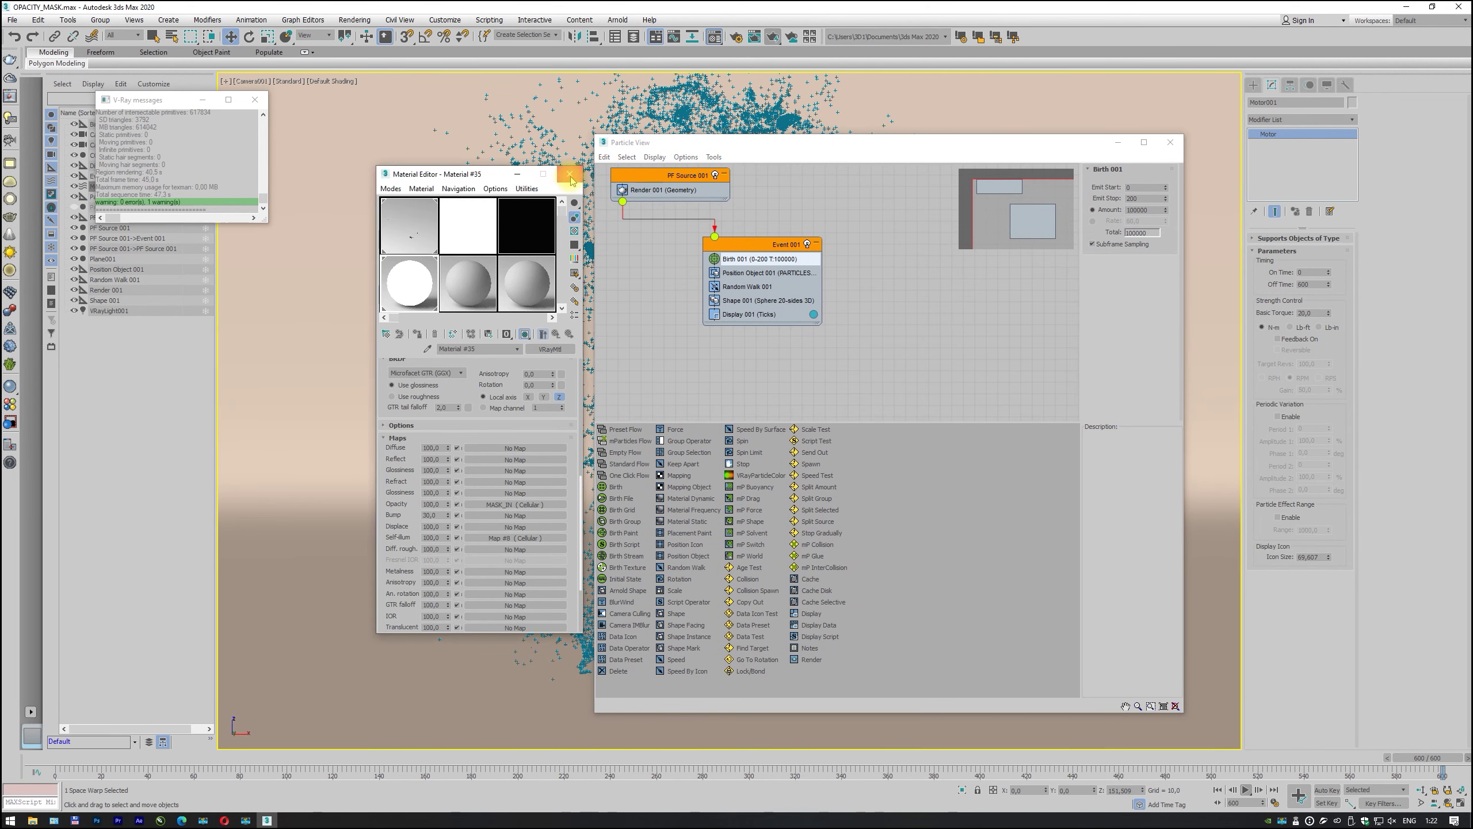
{"action": "left_click_drag", "start_coordinate": [807, 153], "coordinate": [670, 157]}
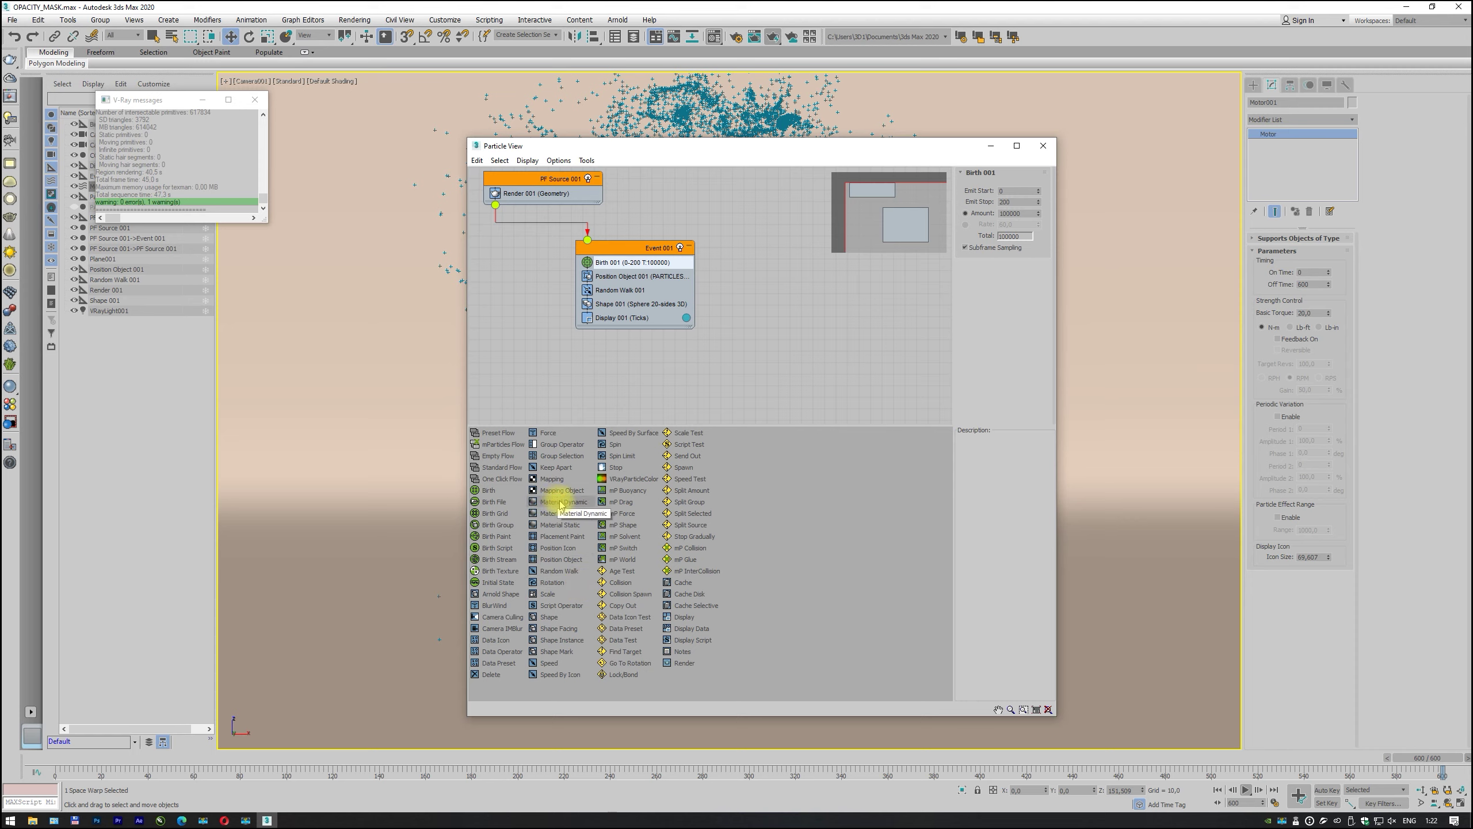
{"action": "left_click_drag", "start_coordinate": [560, 506], "coordinate": [535, 207]}
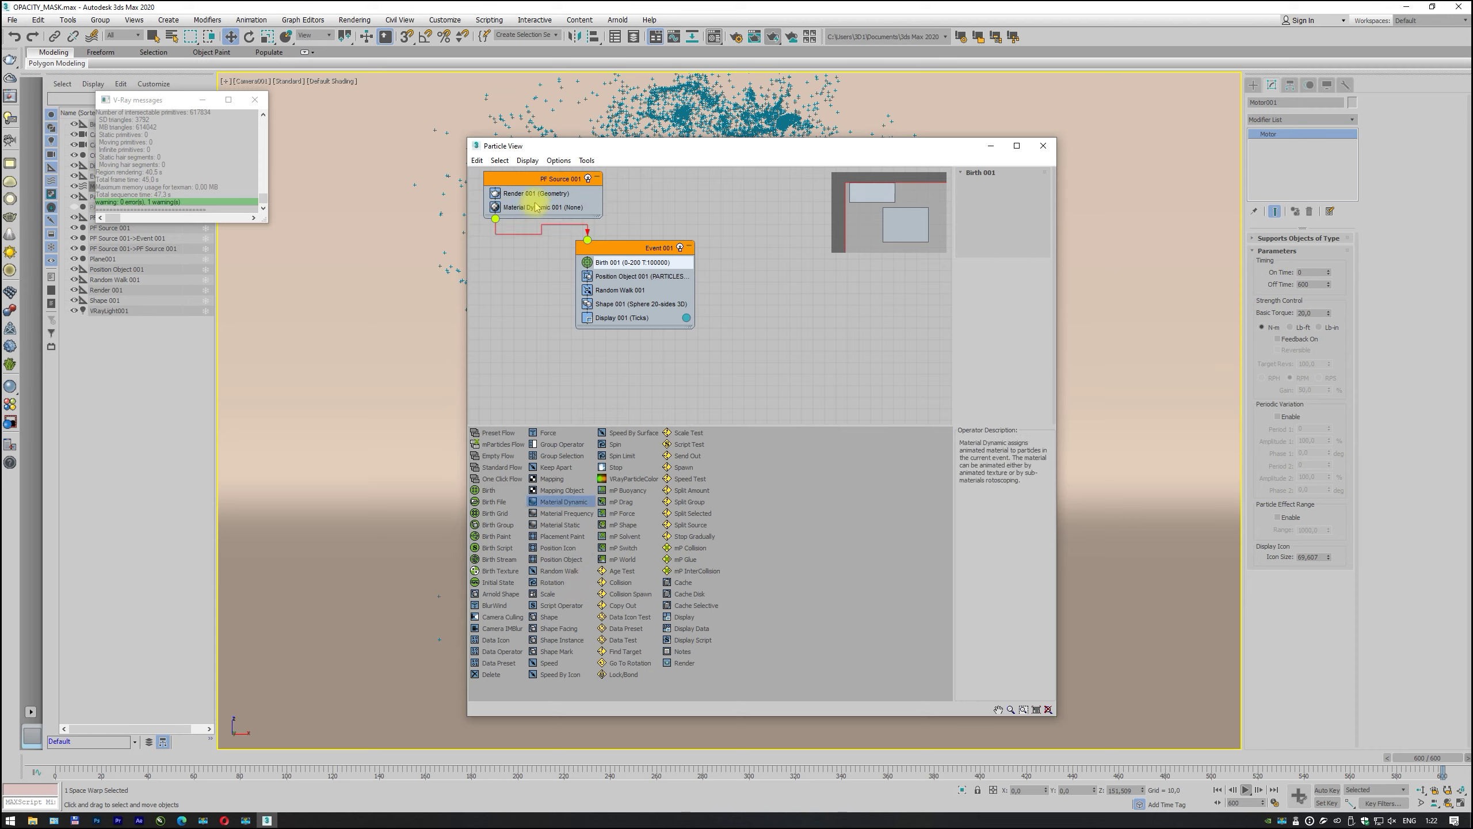
Step: Remove the opacity map from the Granite_G_80cm material in the Material Editor
{"action": "left_click", "coordinate": [715, 37]}
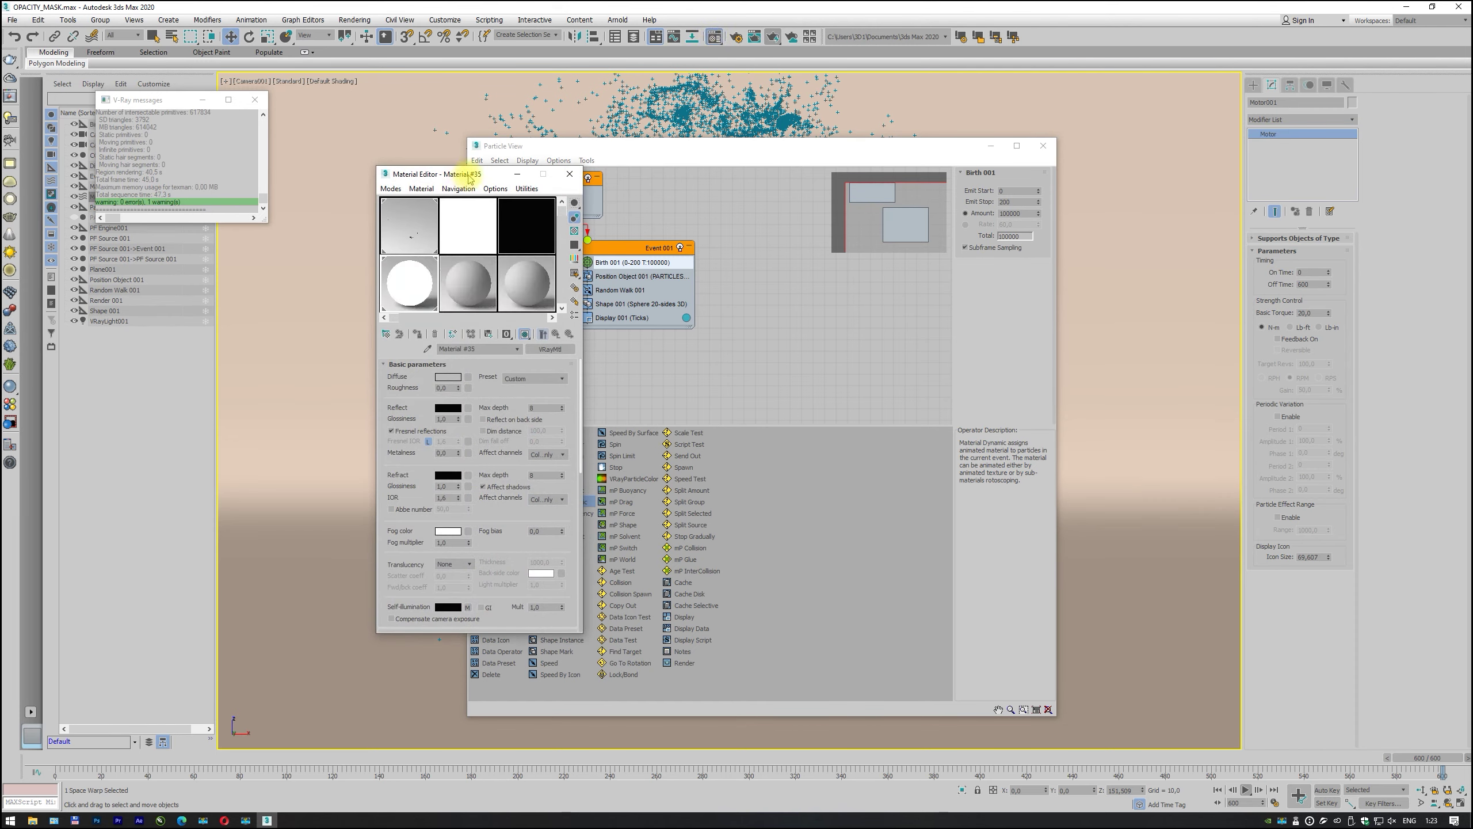
{"action": "left_click_drag", "start_coordinate": [467, 177], "coordinate": [338, 156]}
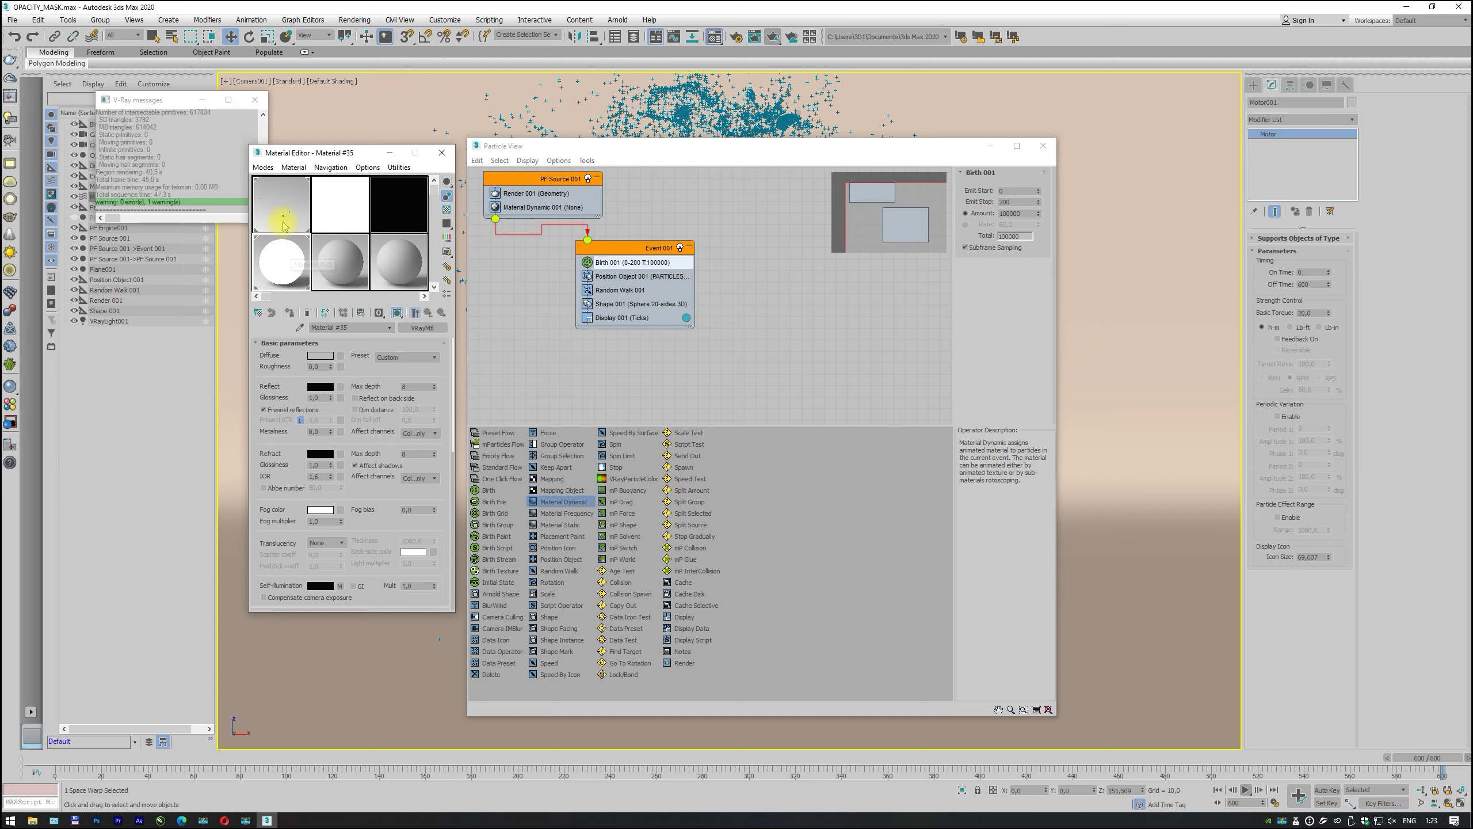
{"action": "left_click", "coordinate": [353, 275]}
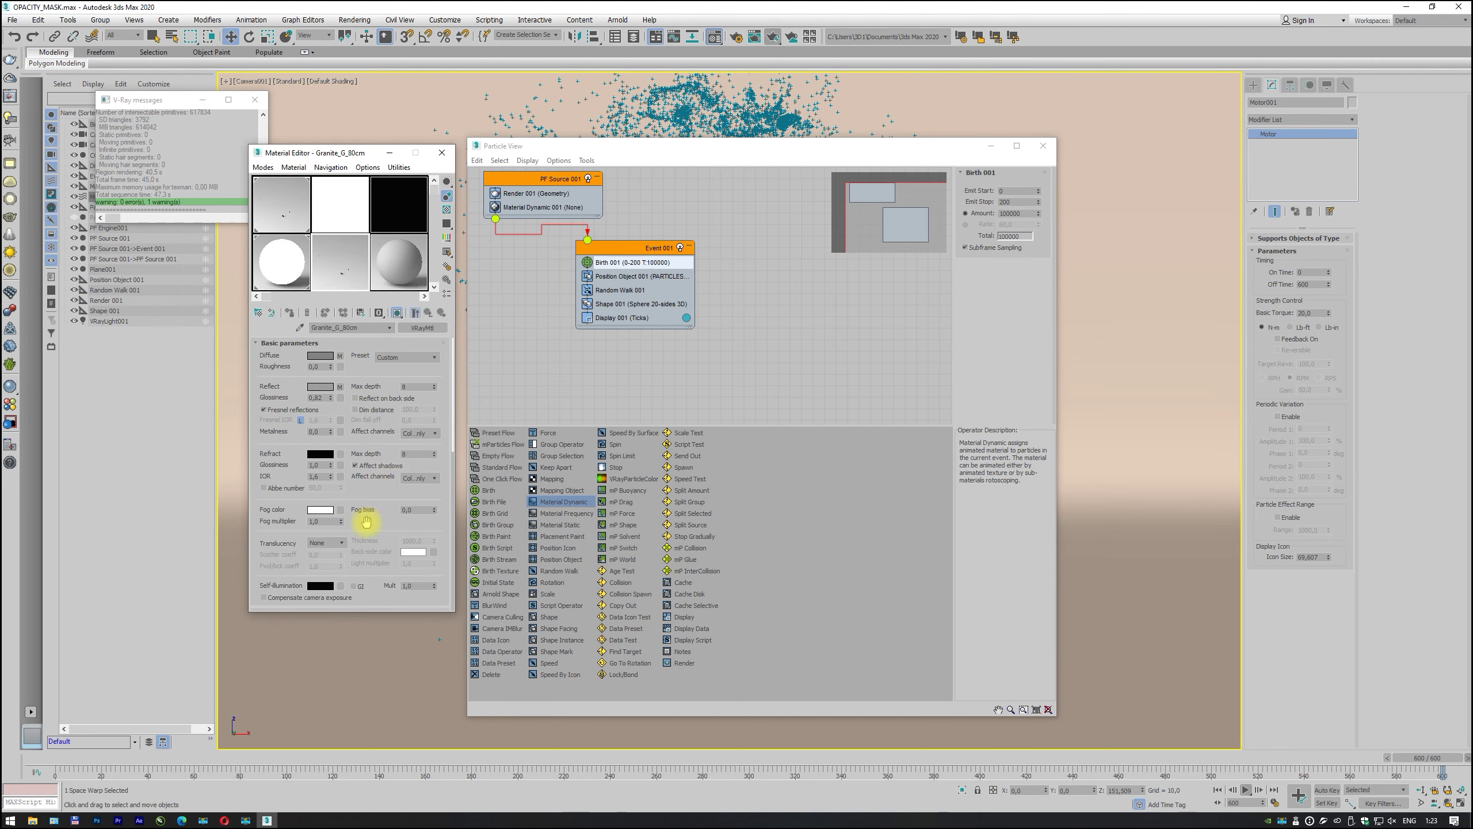
{"action": "left_click_drag", "start_coordinate": [373, 519], "coordinate": [377, 281]}
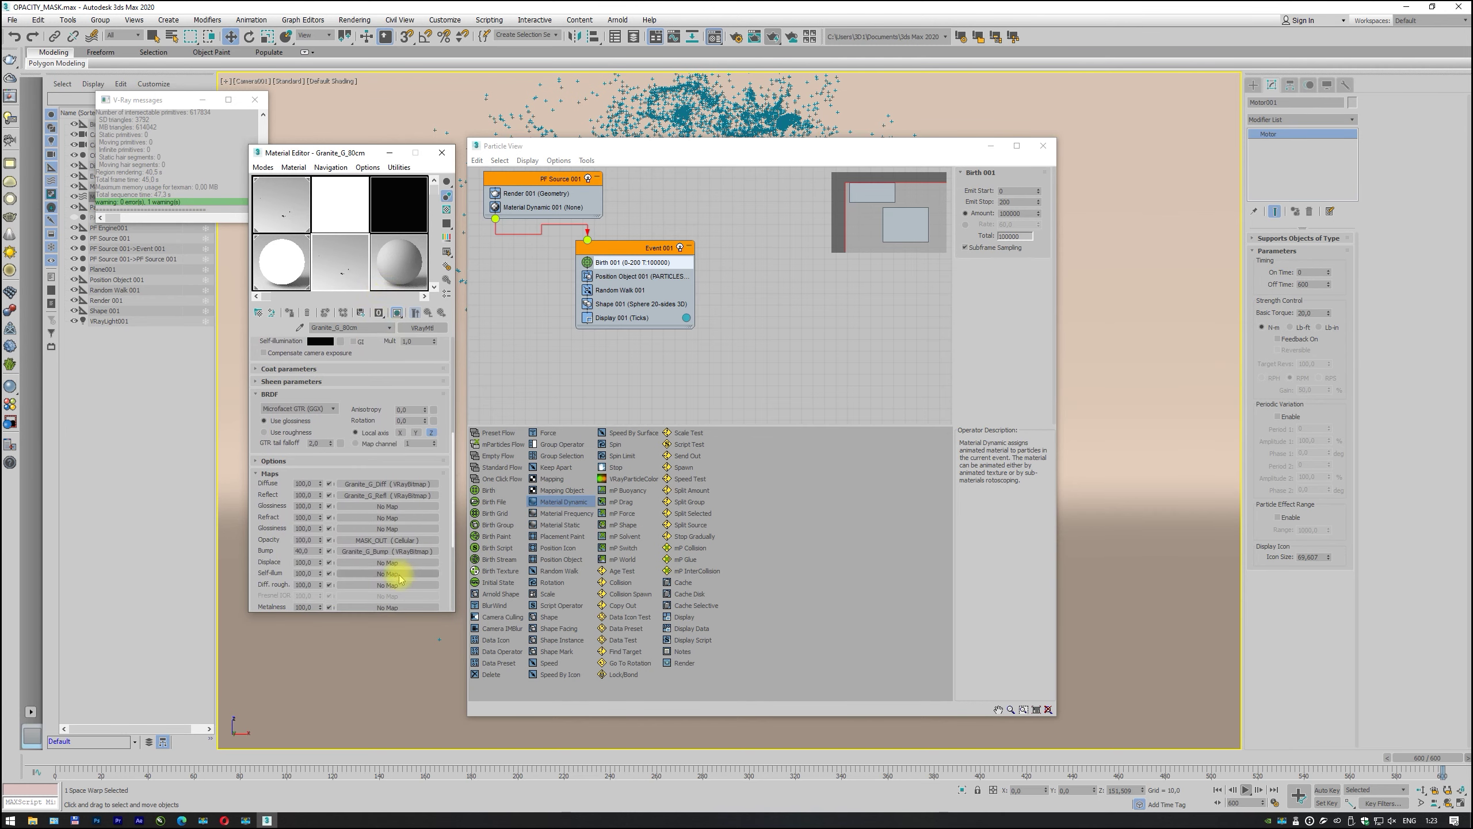
{"action": "right_click", "coordinate": [394, 540]}
{"action": "left_click", "coordinate": [421, 573]}
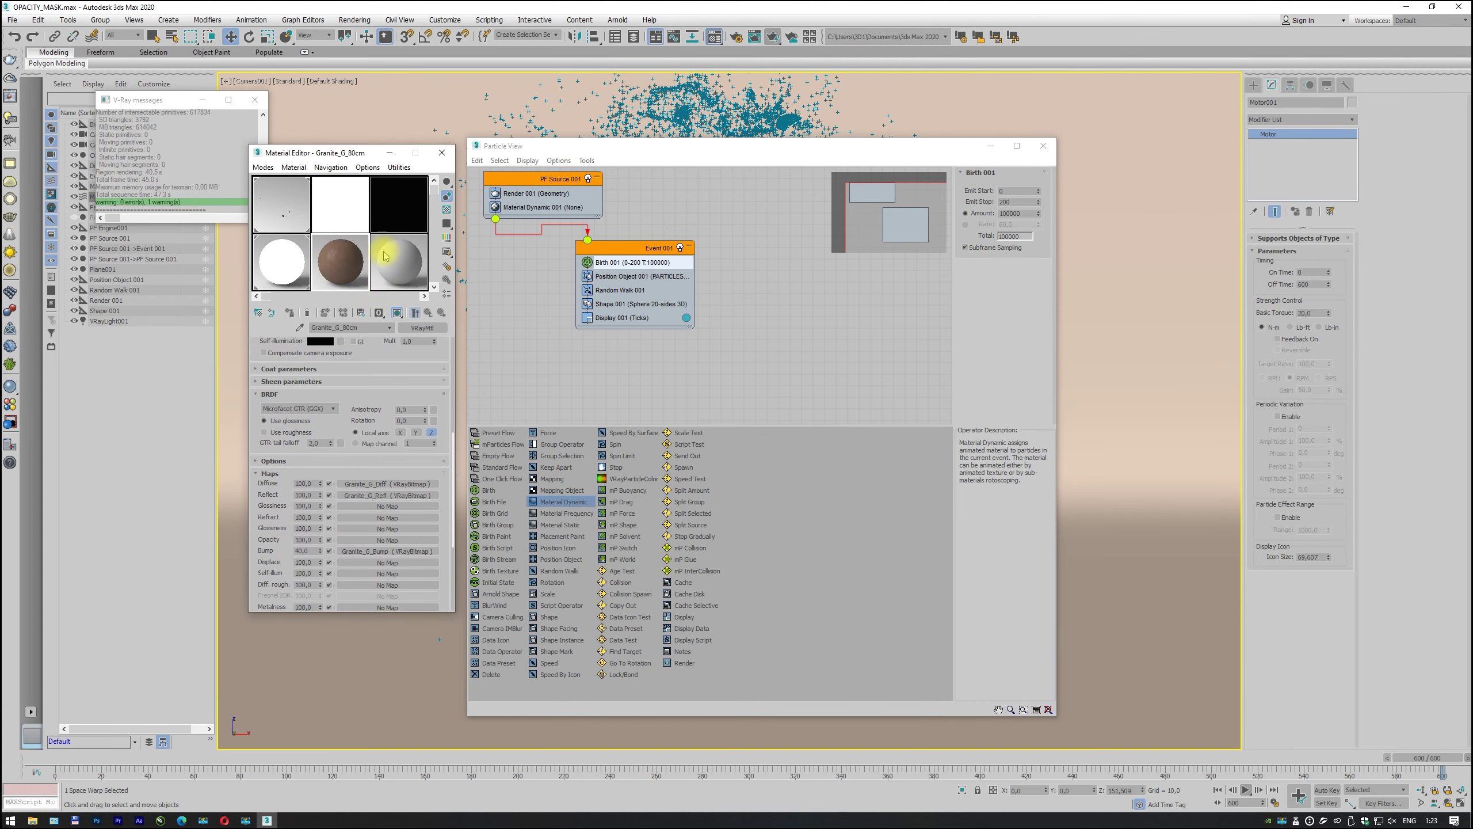
Step: Give Material Dynamic 001 a renamed copy, Granite_G_80cm2, then add a Delete operator
{"action": "left_click", "coordinate": [563, 207]}
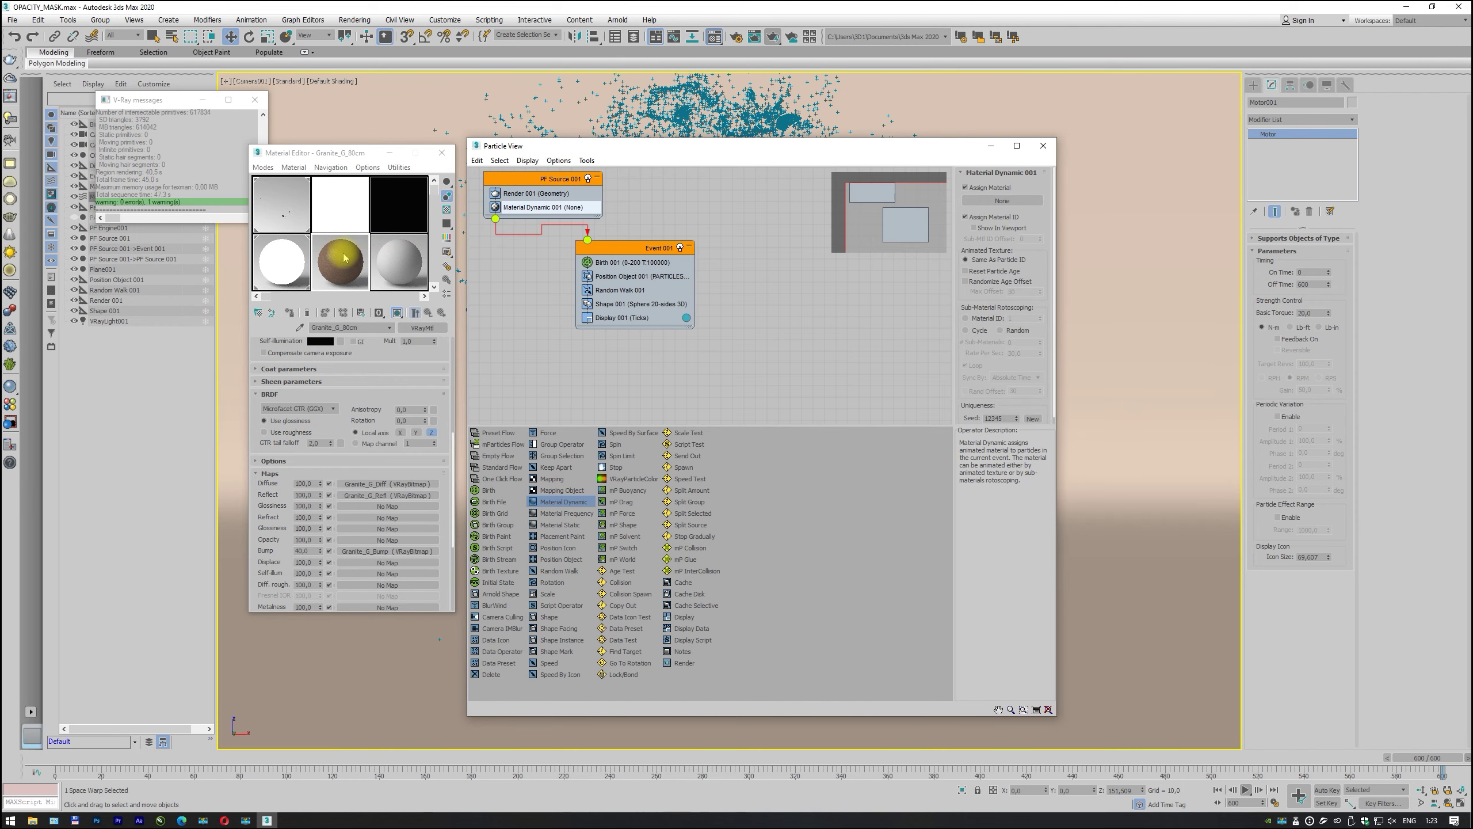
{"action": "left_click", "coordinate": [990, 202]}
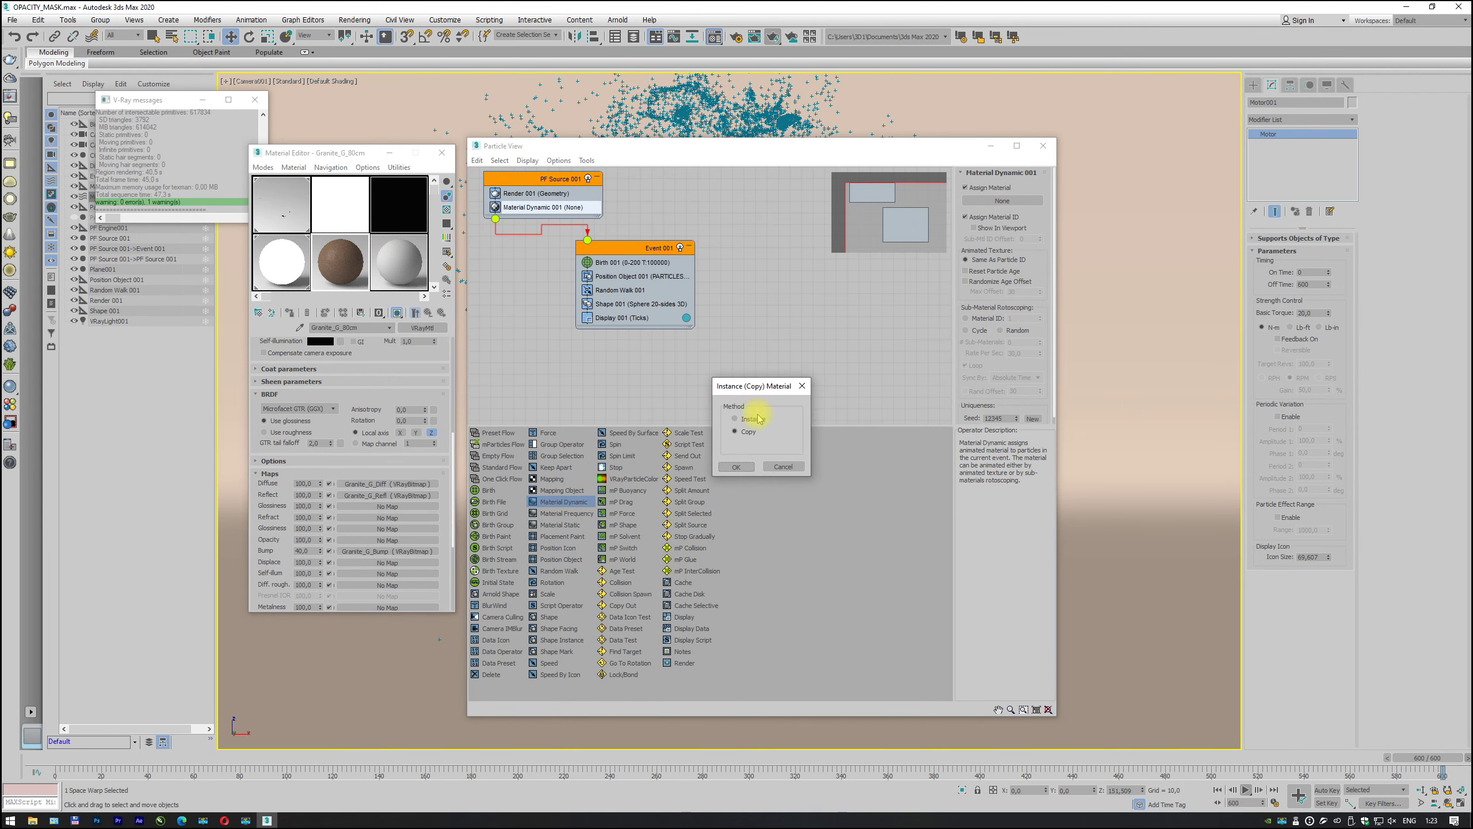
{"action": "left_click", "coordinate": [732, 468]}
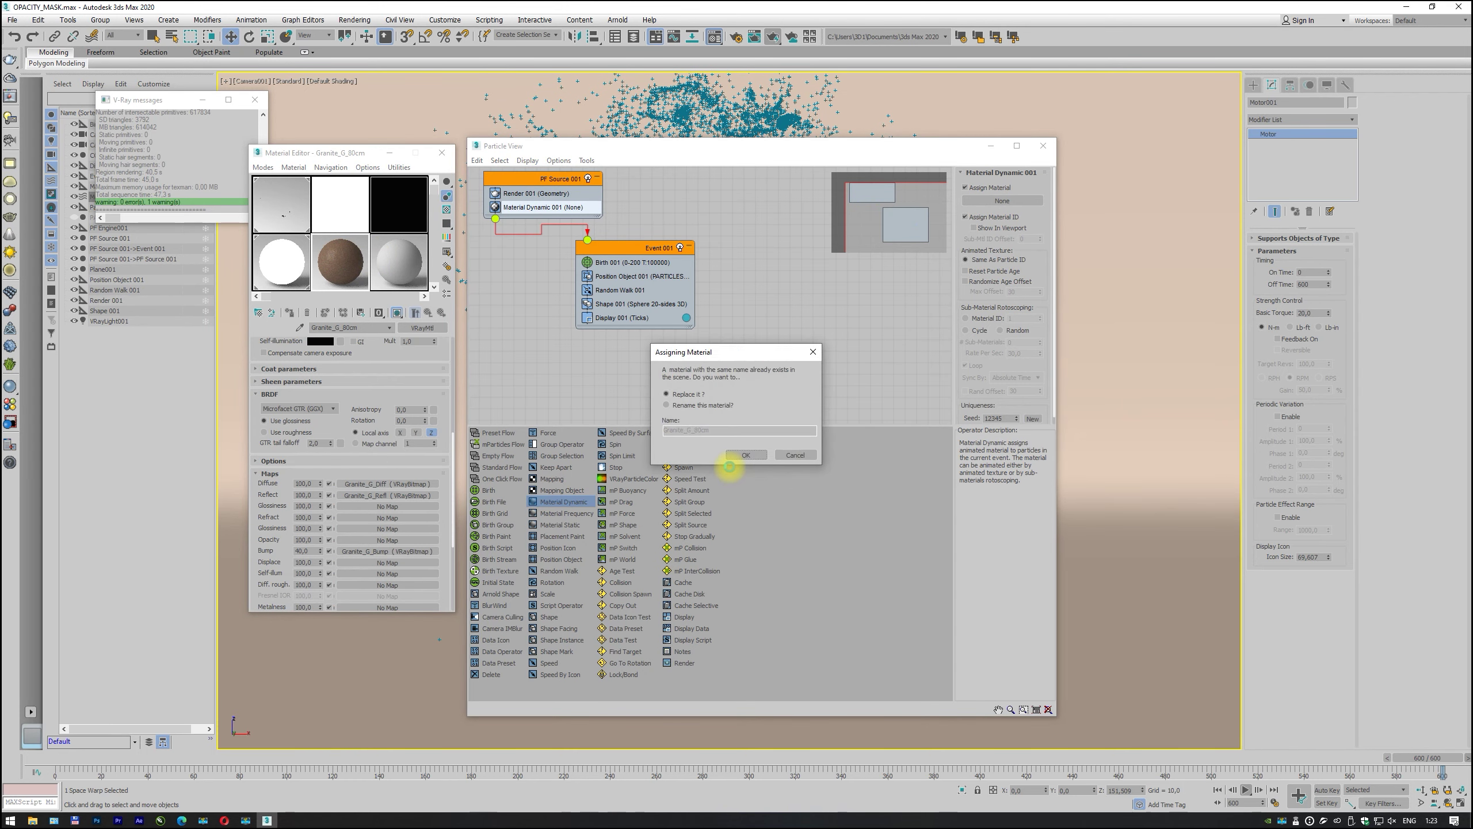
{"action": "left_click", "coordinate": [688, 407]}
{"action": "left_click", "coordinate": [719, 430]}
{"action": "key", "text": "Return"}
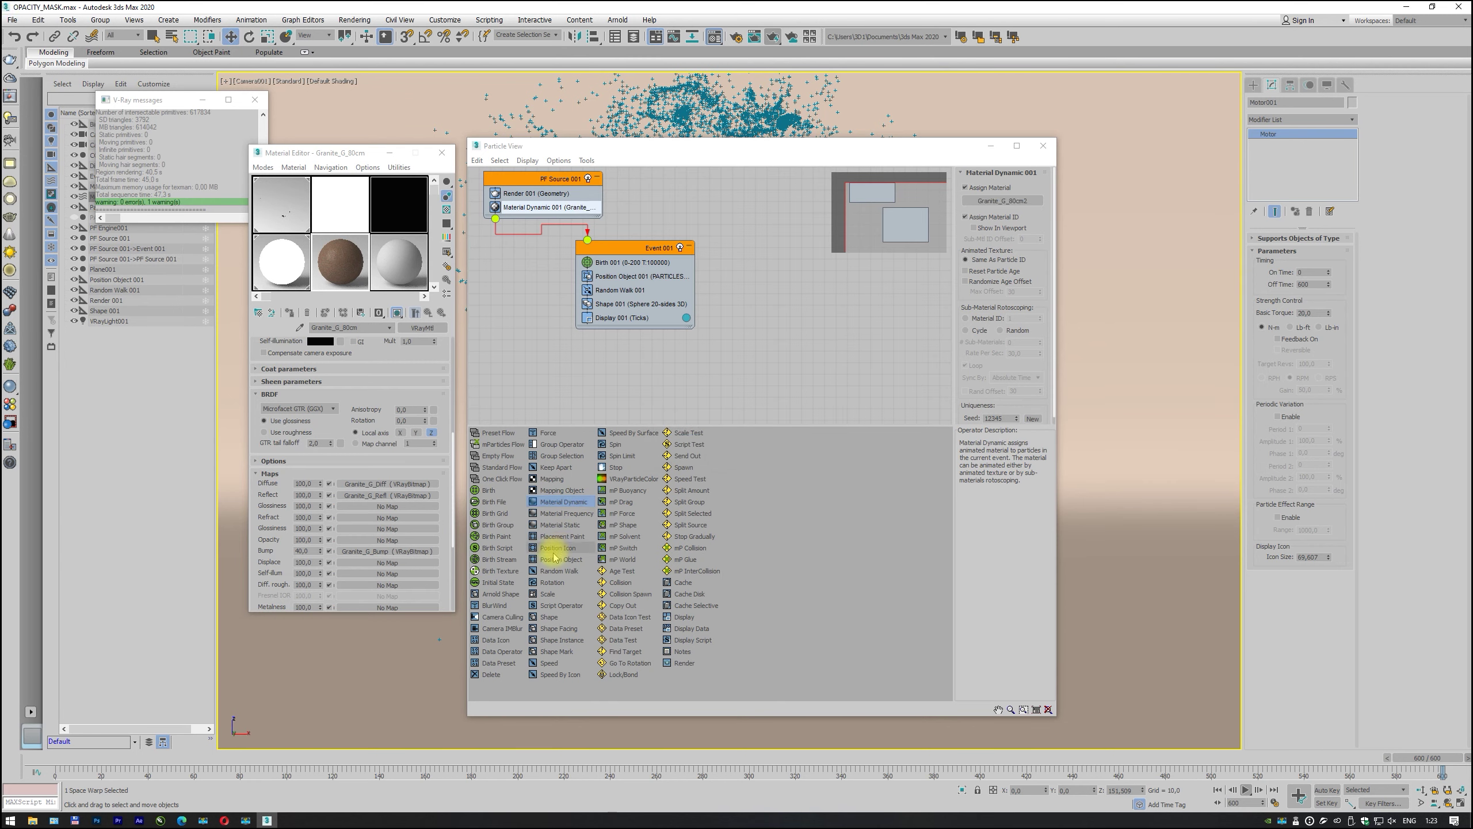
{"action": "left_click_drag", "start_coordinate": [489, 673], "coordinate": [630, 316]}
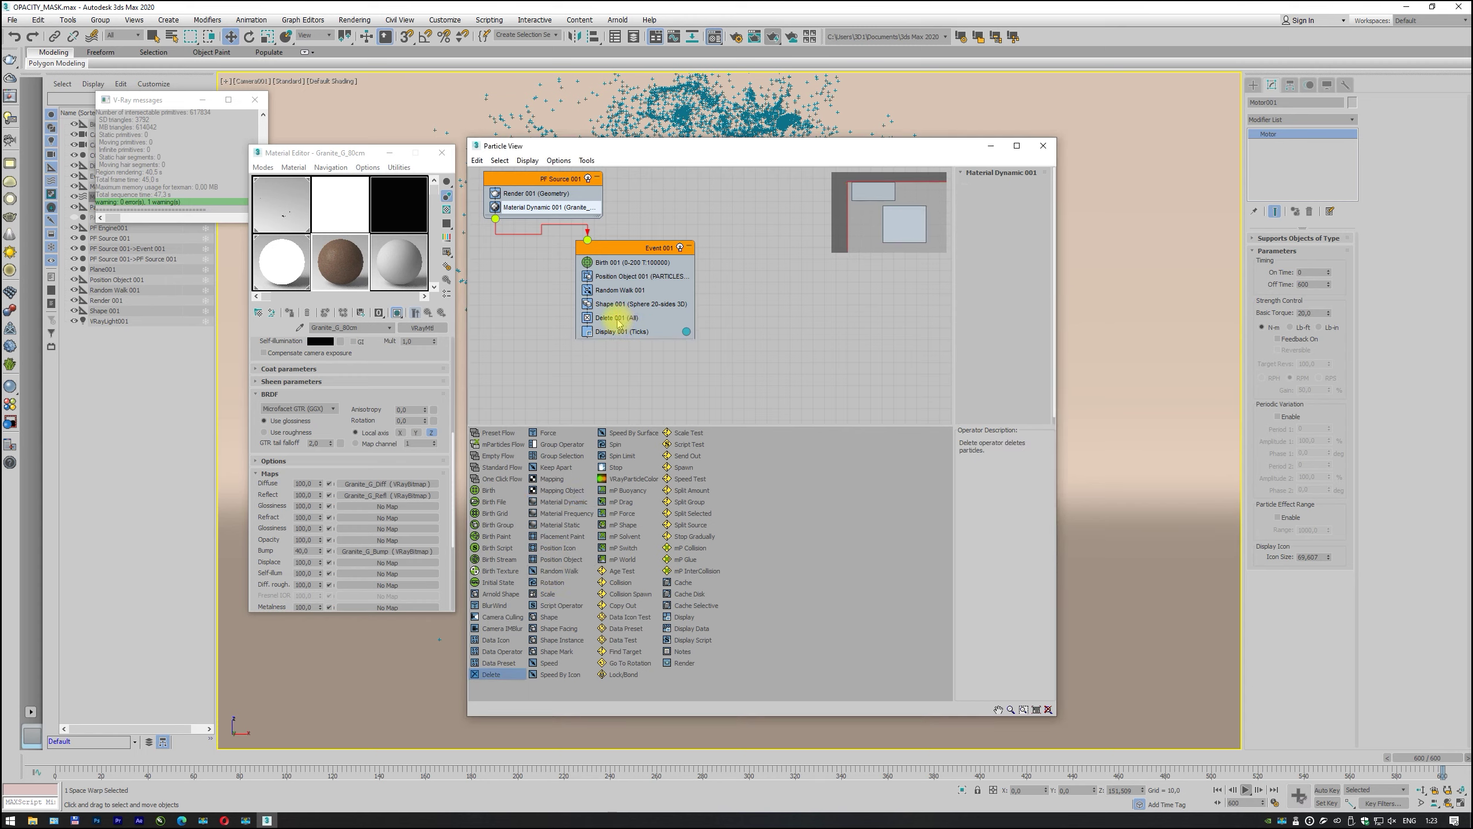
Step: Set Delete 001 to remove particles By Particle Age, entering 50 as a life-span value
{"action": "left_click", "coordinate": [618, 323]}
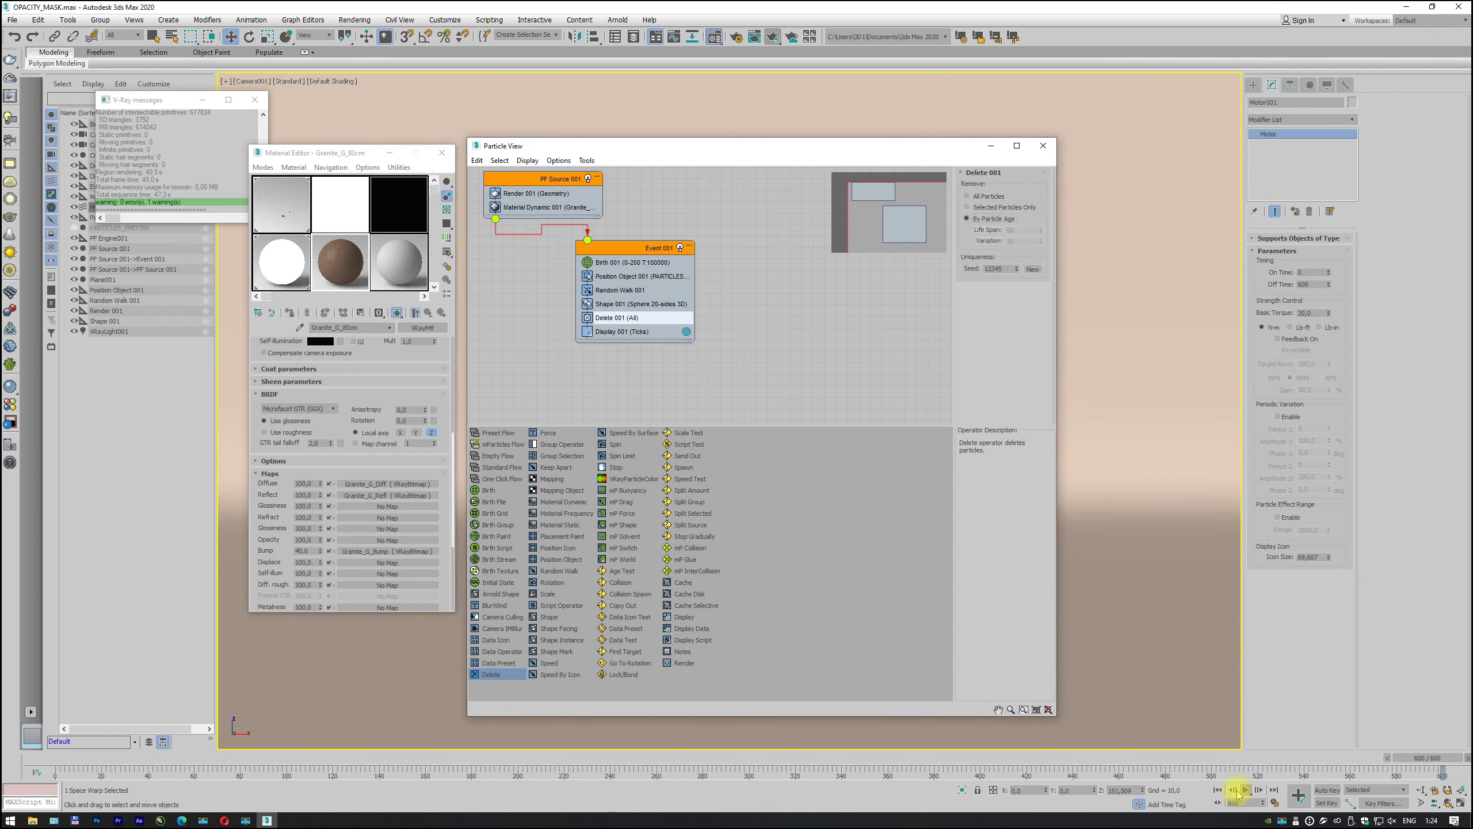
{"action": "left_click", "coordinate": [1217, 790]}
{"action": "double_click", "coordinate": [1019, 231]}
{"action": "type", "text": "50"}
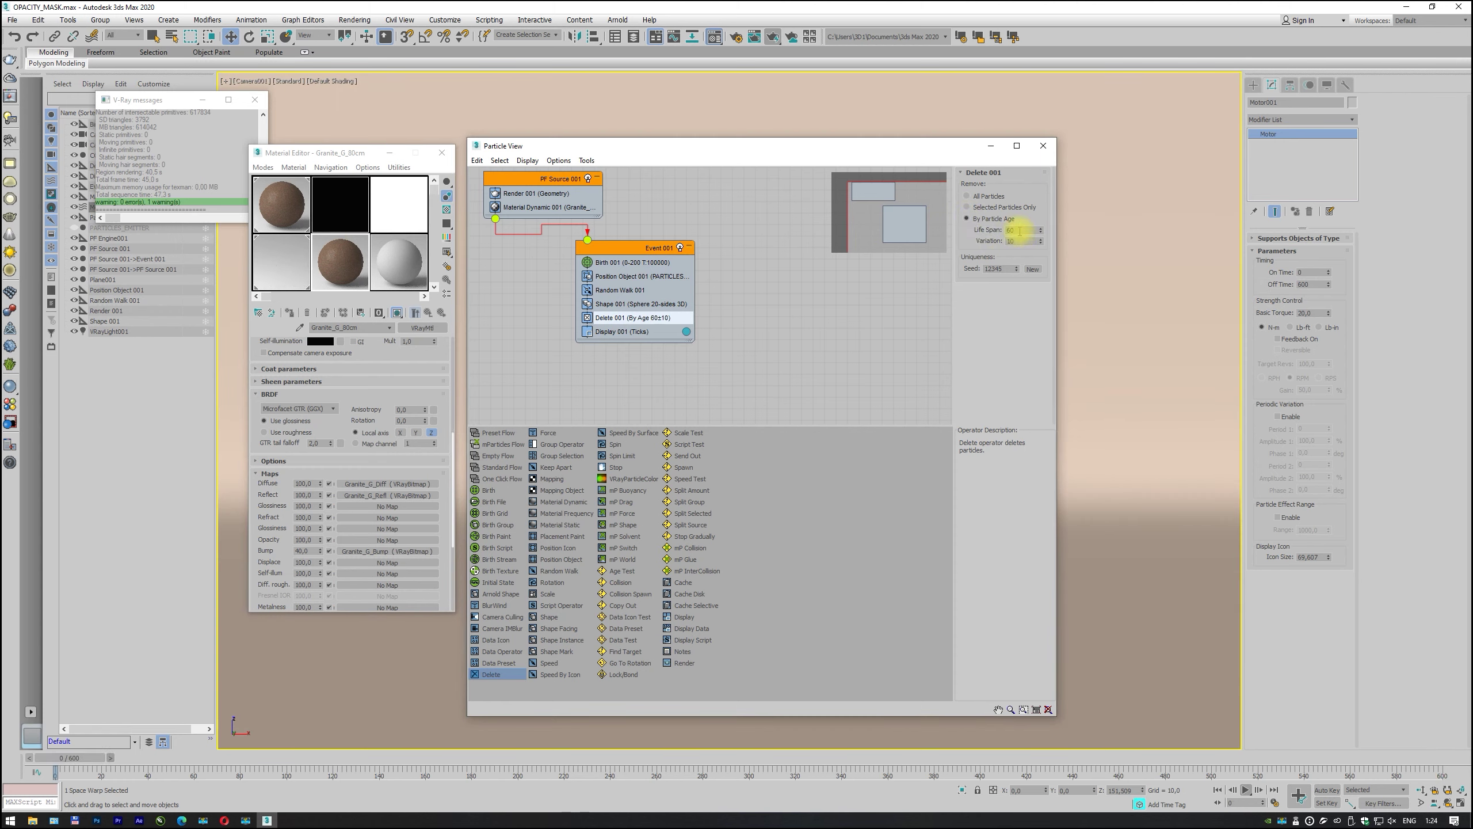
{"action": "key", "text": "Return"}
Step: Insert Mapping Object 001 before Delete 001, taking mapping from COLUMN01, then add a Force operator
{"action": "left_click_drag", "start_coordinate": [562, 490], "coordinate": [644, 310]}
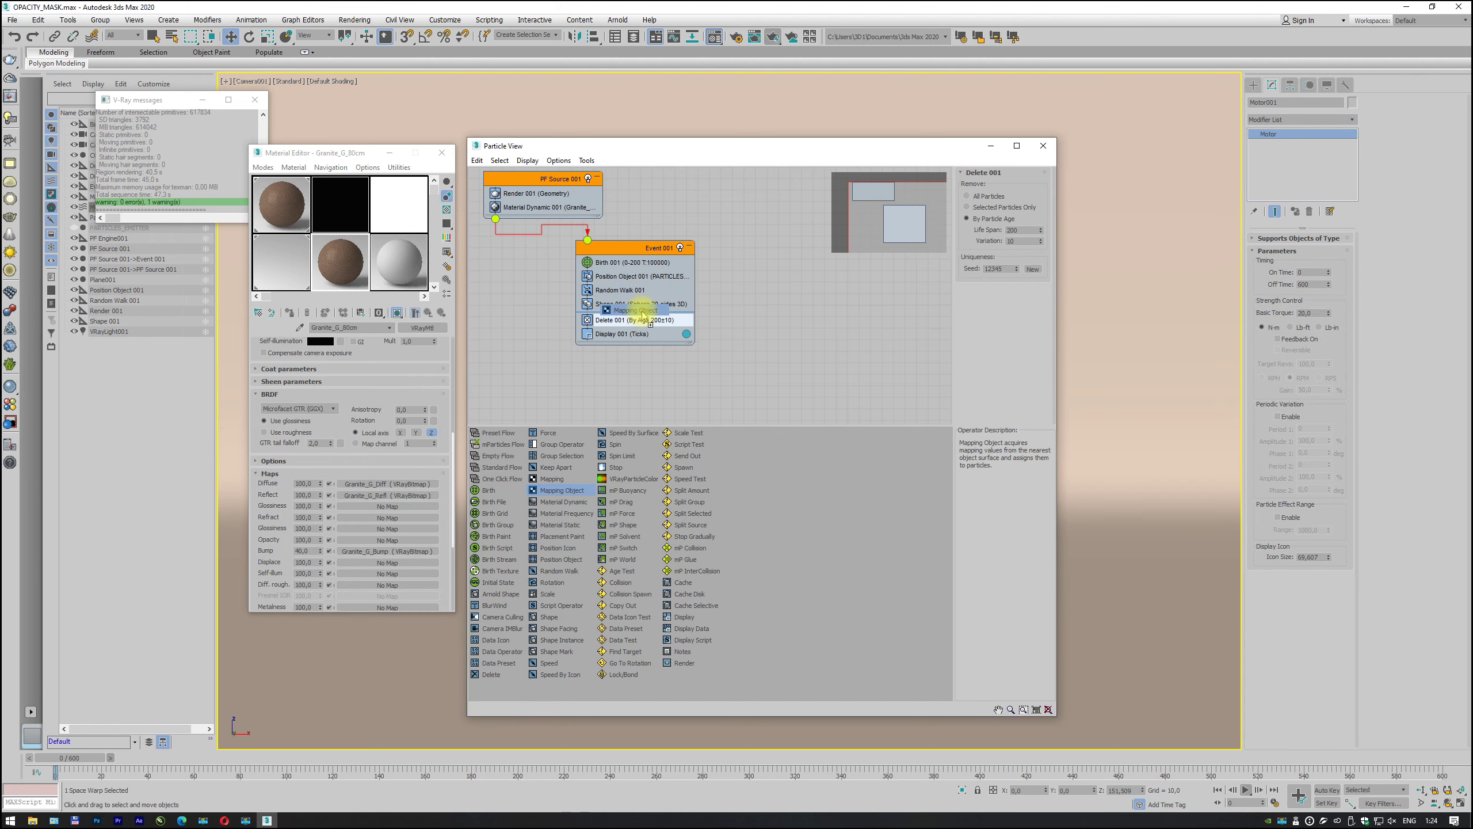
{"action": "left_click_drag", "start_coordinate": [643, 315], "coordinate": [643, 317]}
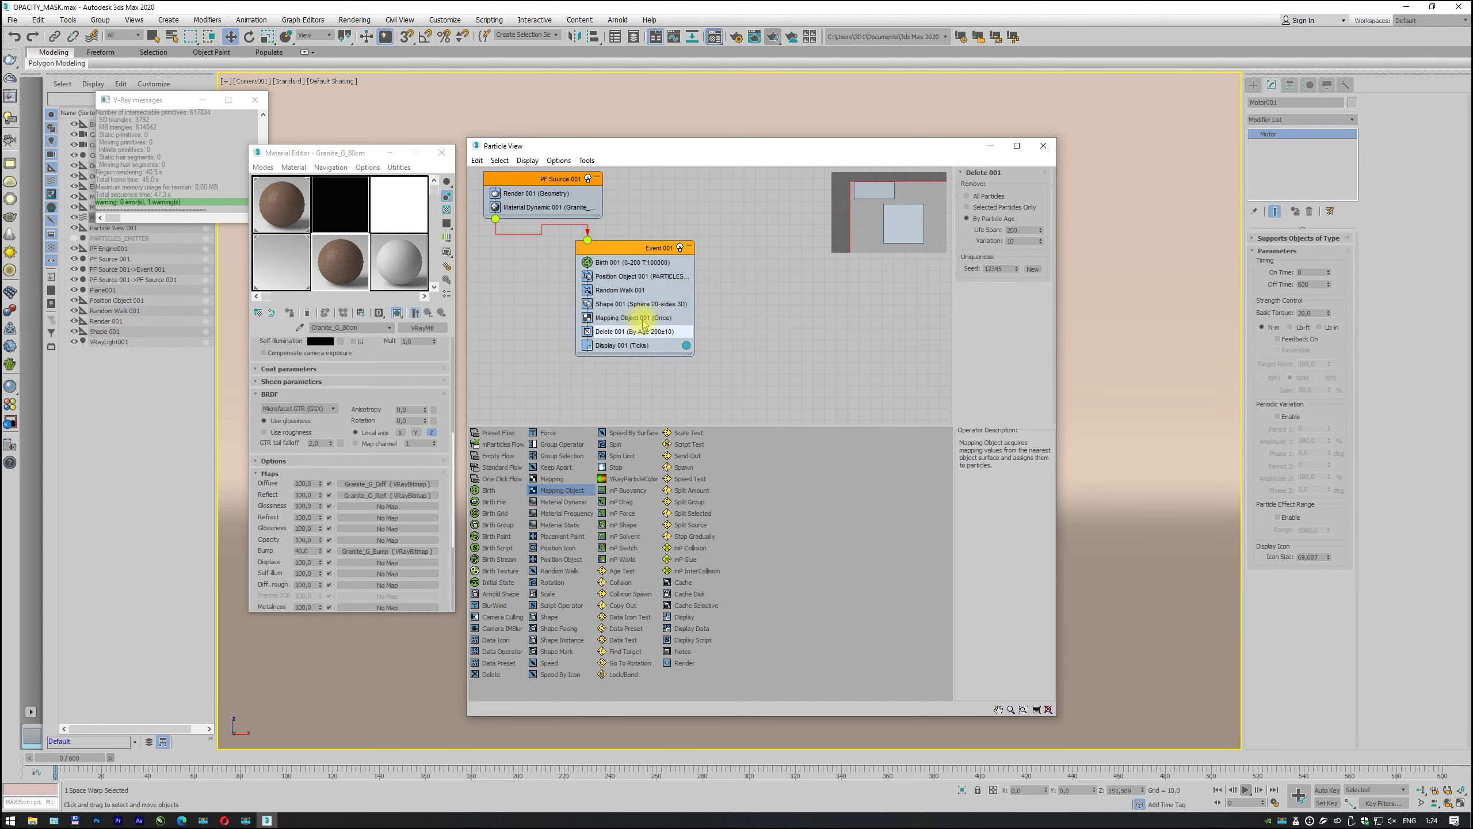
{"action": "left_click", "coordinate": [647, 319]}
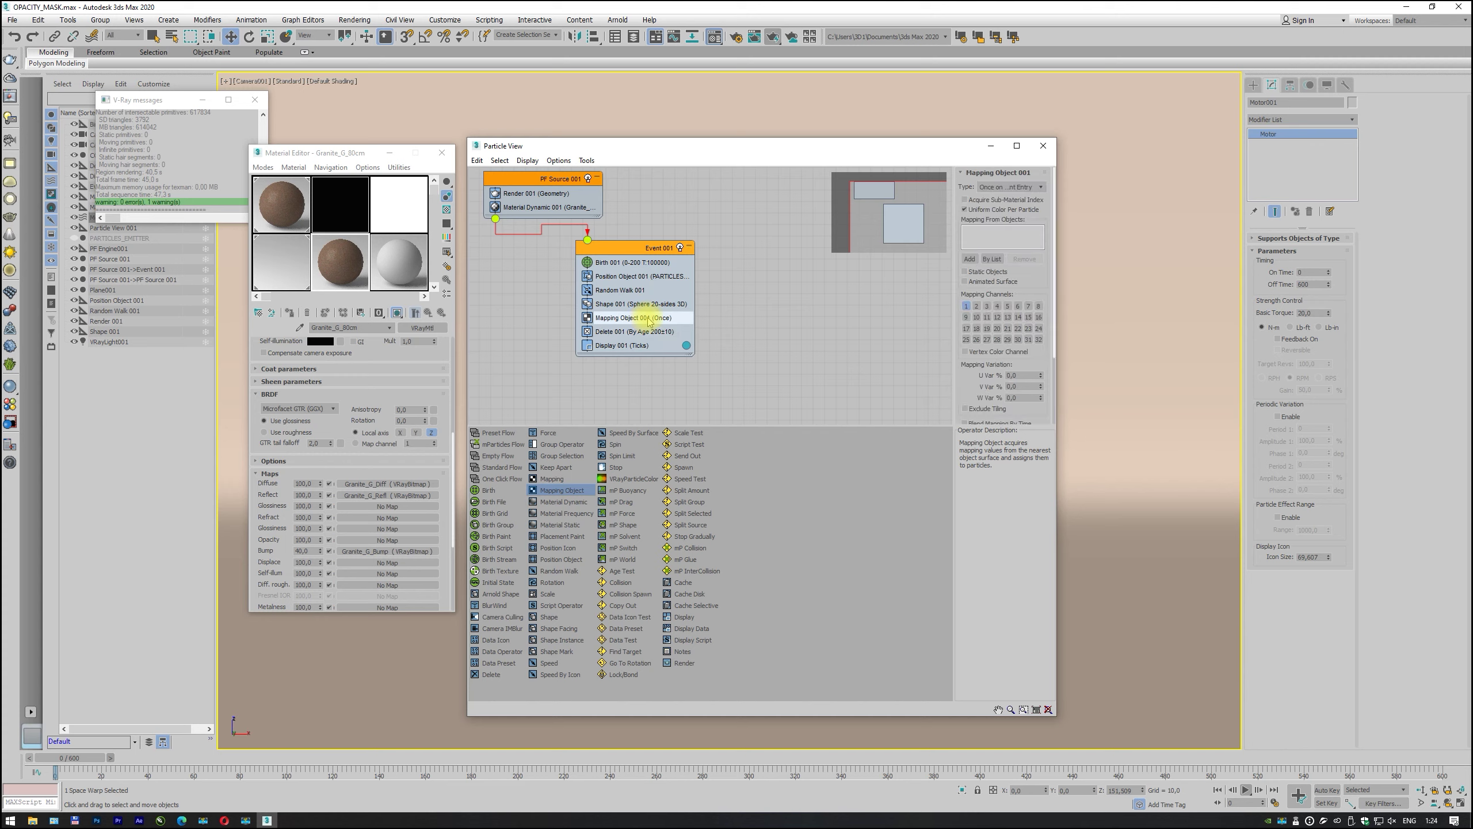
{"action": "left_click", "coordinate": [992, 259]}
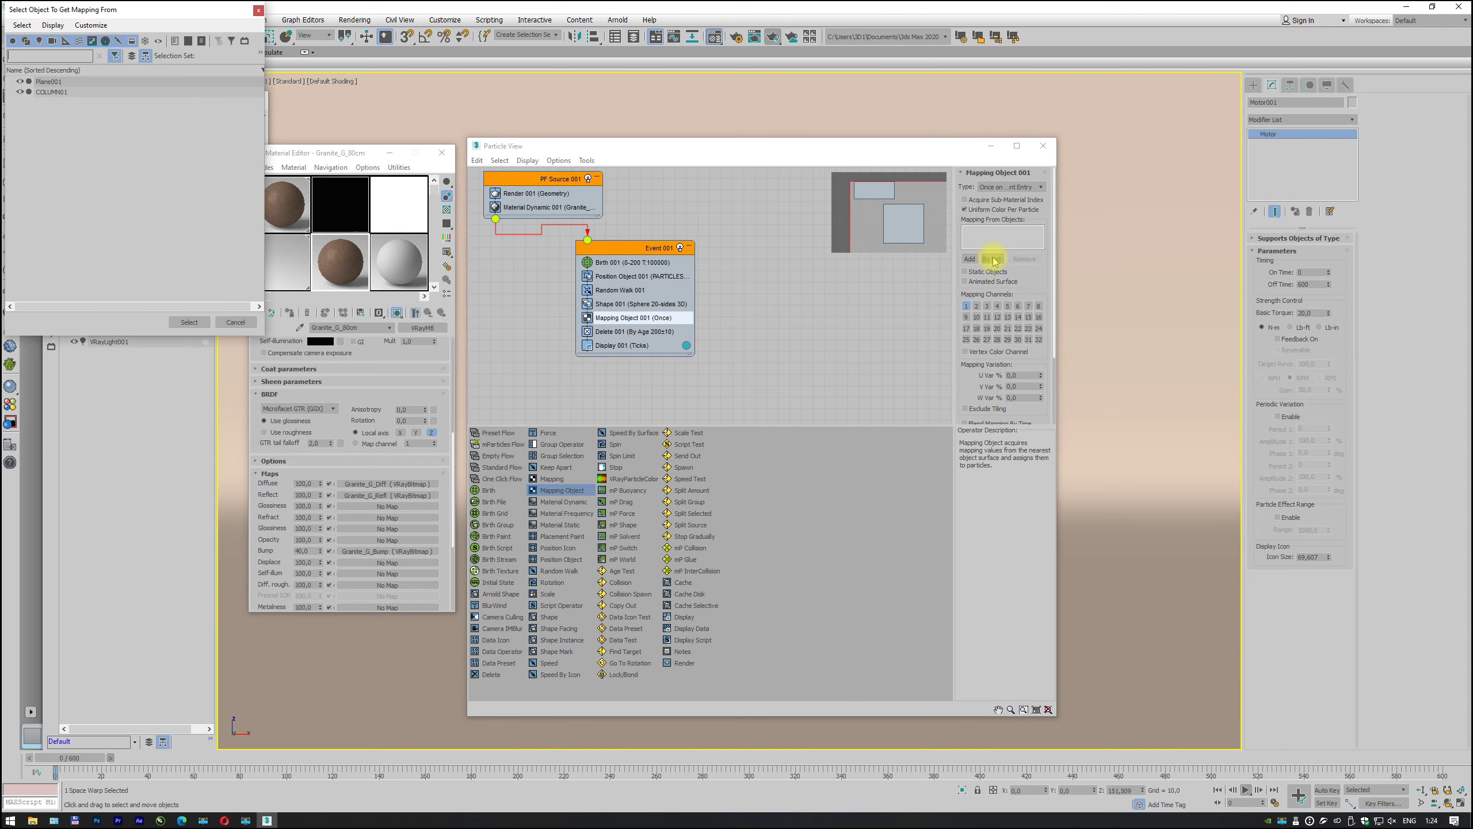
{"action": "left_click", "coordinate": [55, 94]}
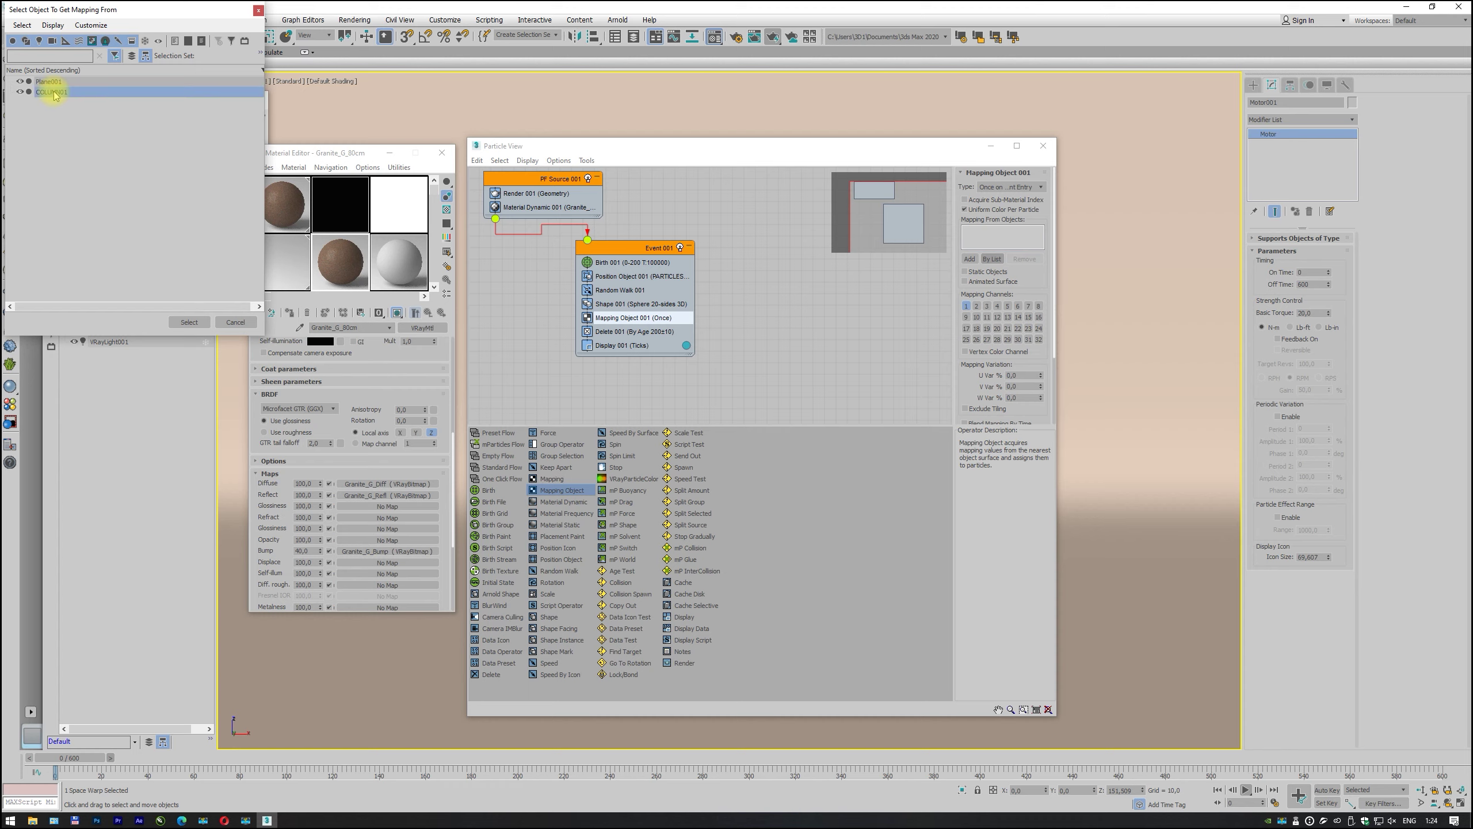
{"action": "double_click", "coordinate": [54, 93]}
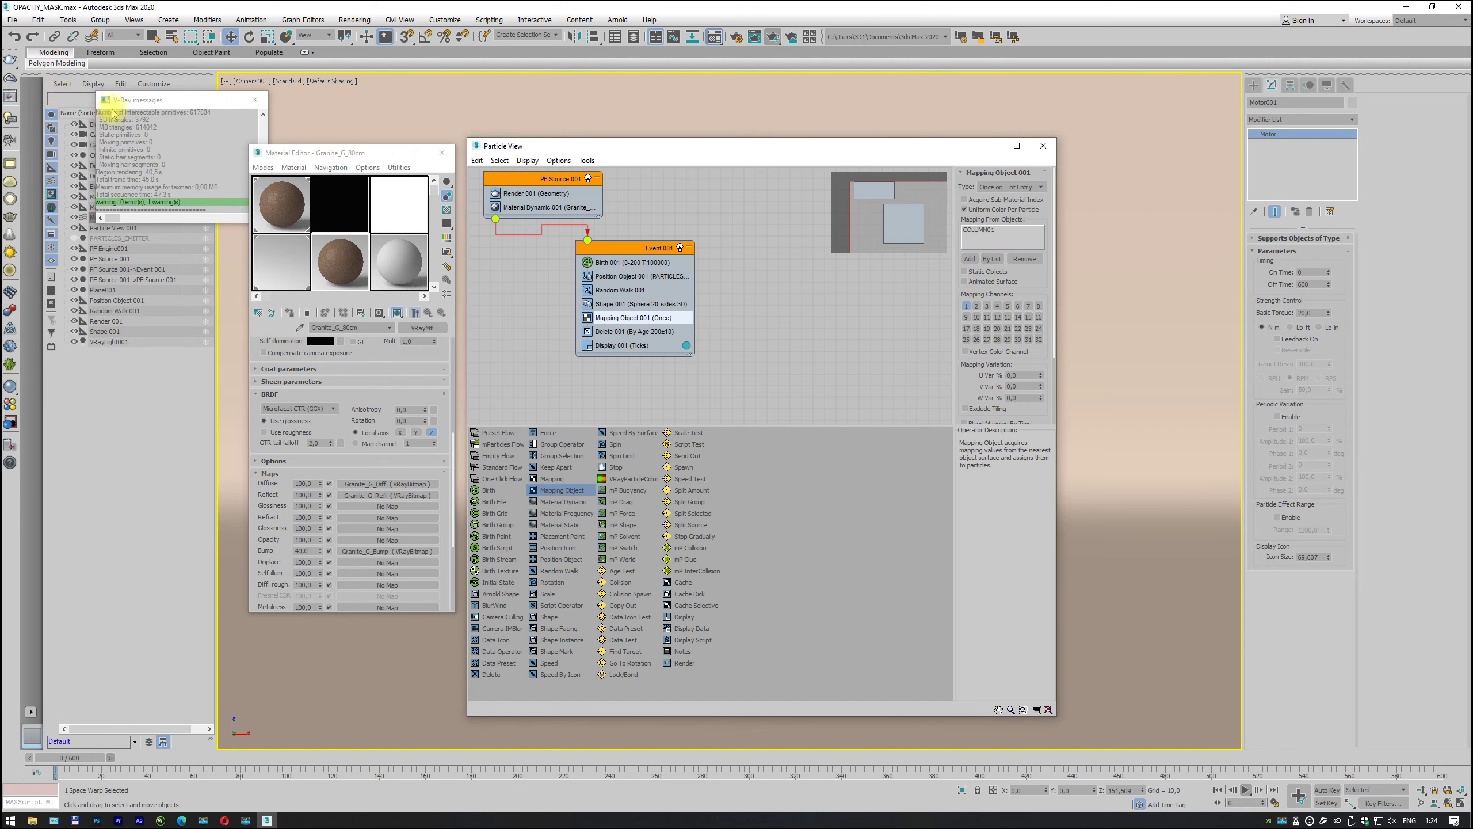
{"action": "left_click_drag", "start_coordinate": [547, 432], "coordinate": [611, 331]}
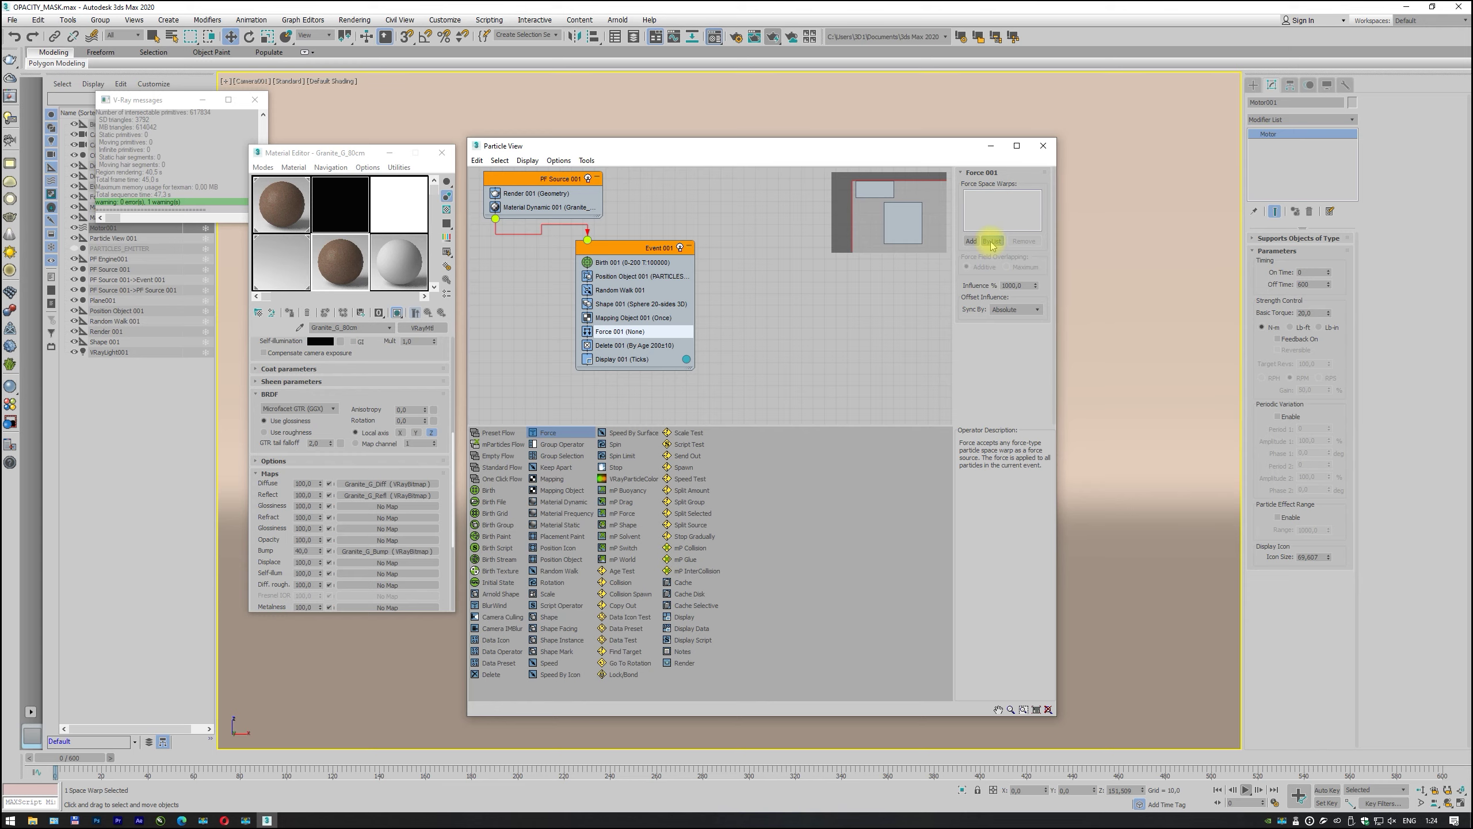
Step: Set Force 001 to use Motor001 as its space warp and close Particle View
{"action": "left_click", "coordinate": [992, 241]}
{"action": "left_click", "coordinate": [53, 82]}
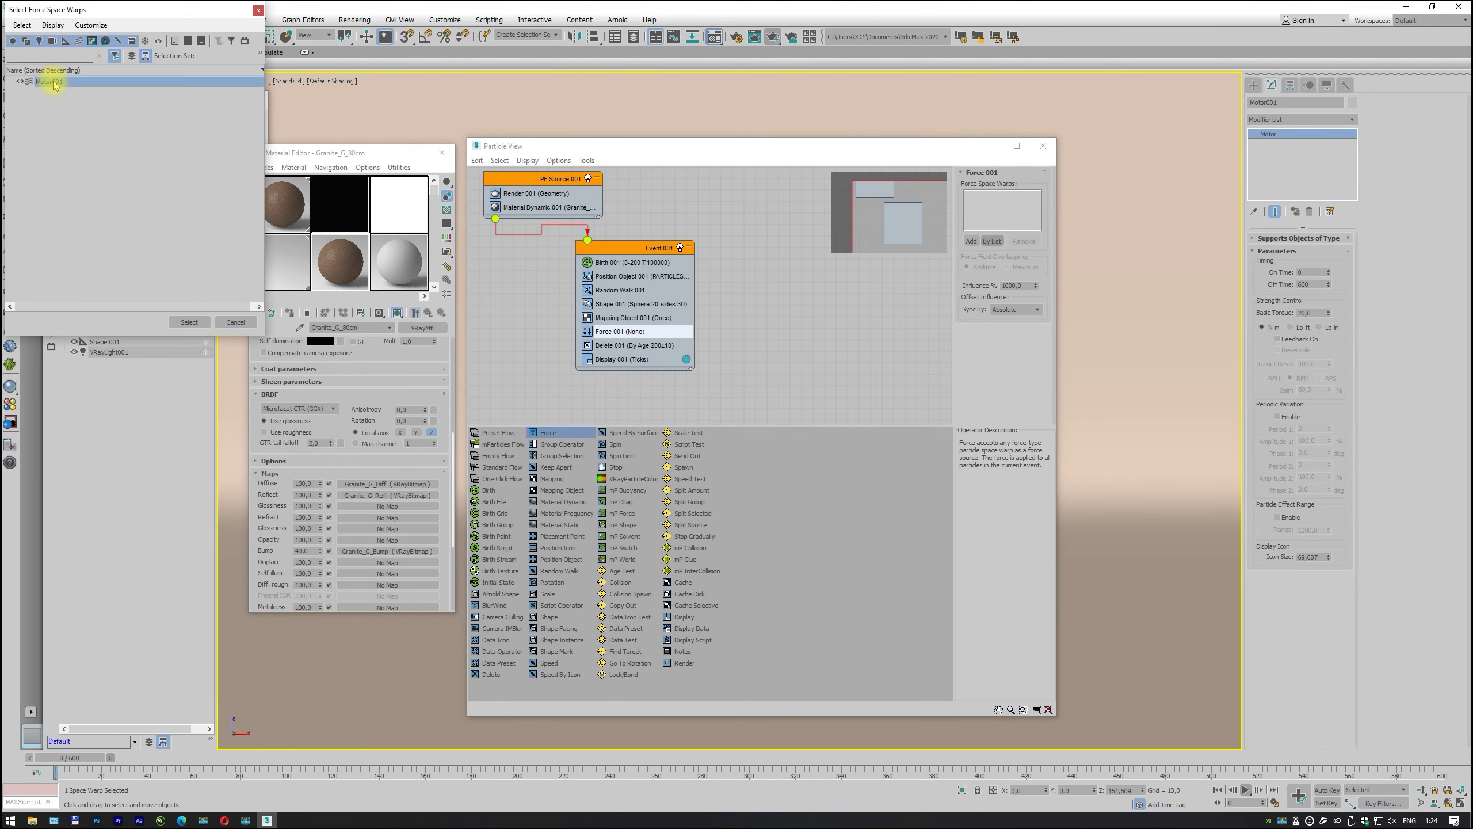
{"action": "double_click", "coordinate": [52, 82]}
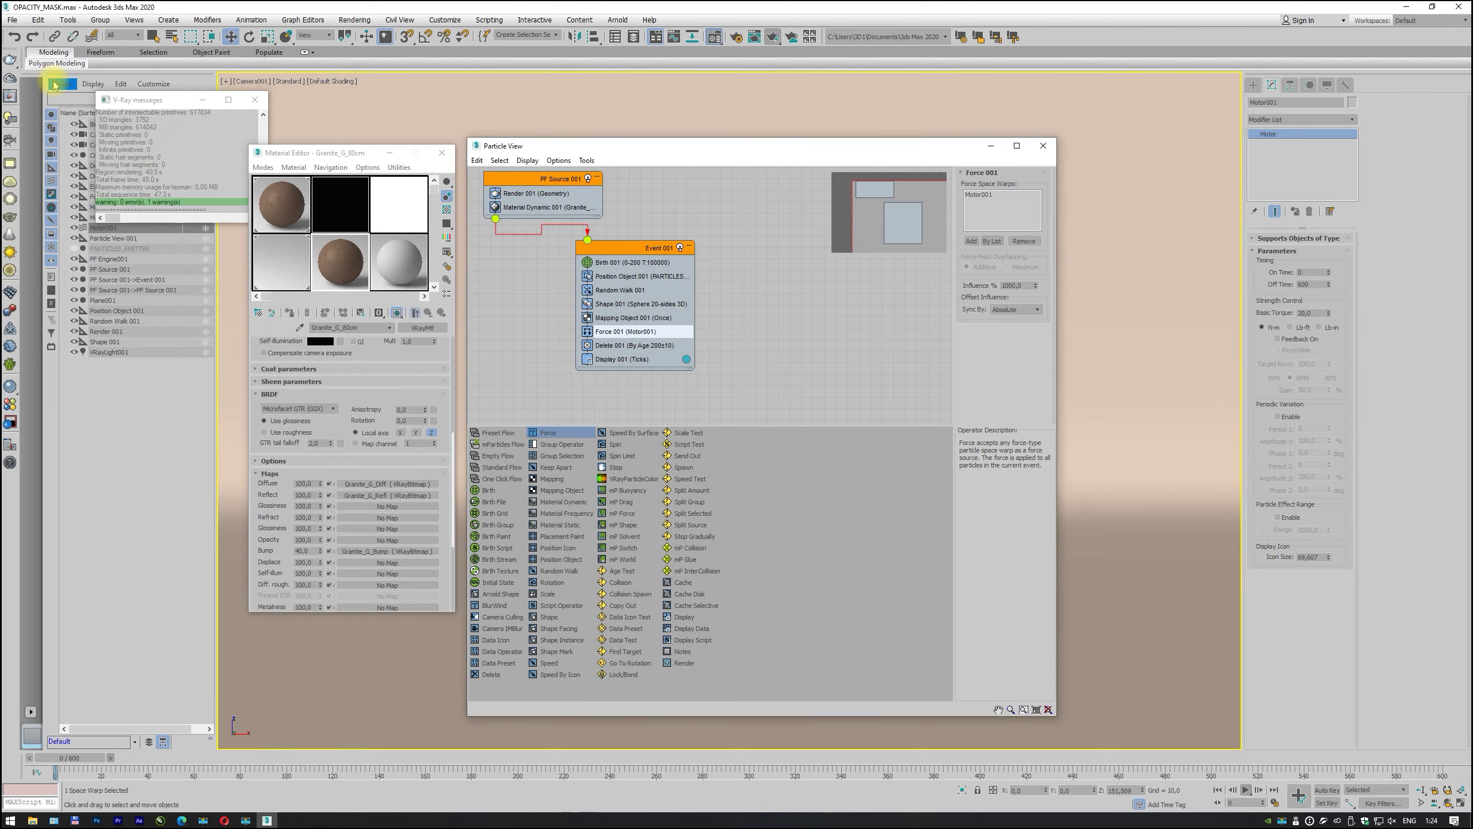
{"action": "left_click", "coordinate": [1044, 147]}
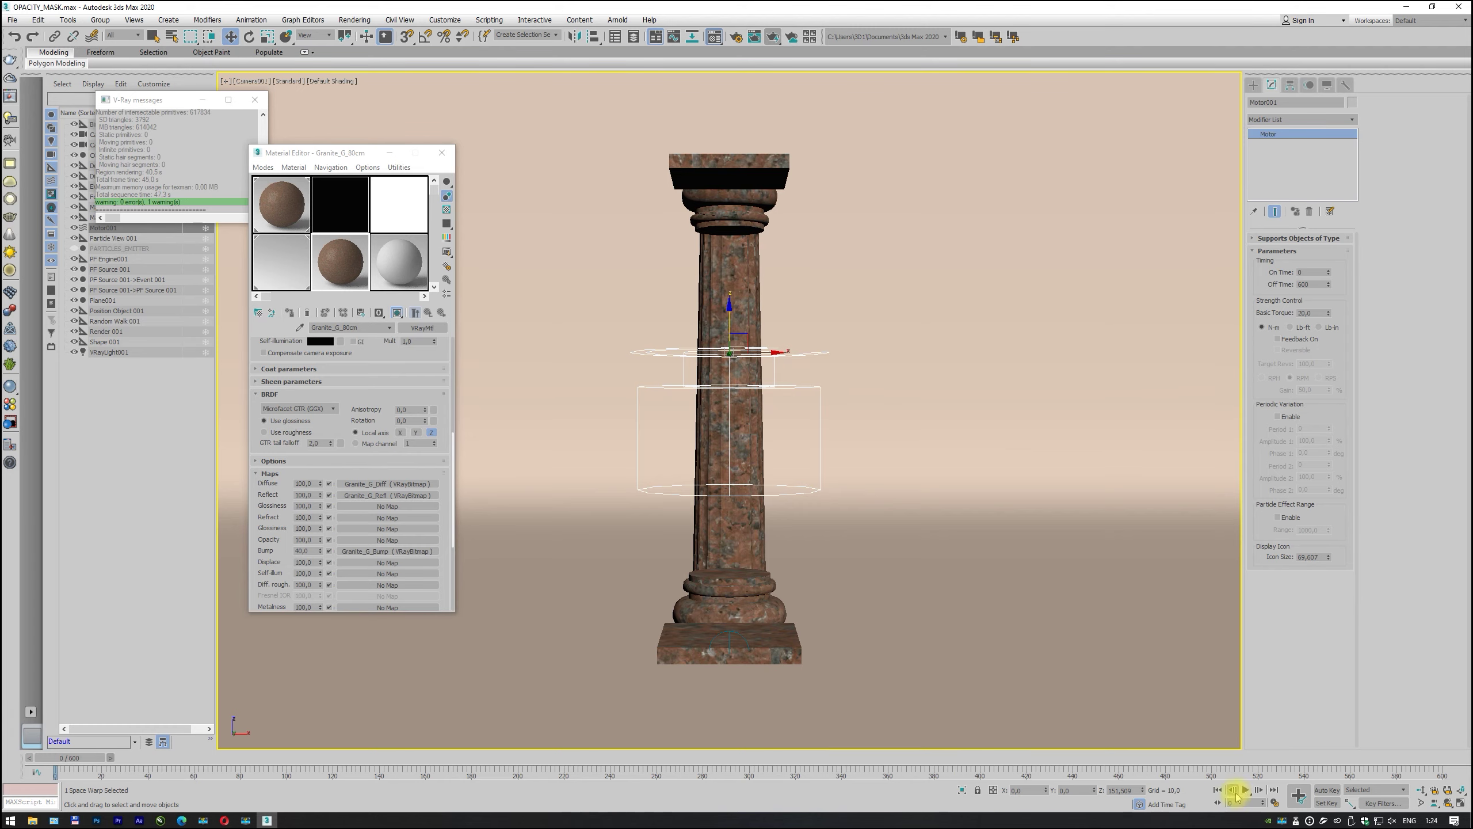
Step: Step the animation forward frame by frame from the start to frame 9
{"action": "left_click", "coordinate": [111, 757]}
{"action": "left_click", "coordinate": [113, 758]}
{"action": "left_click", "coordinate": [114, 758]}
{"action": "left_click", "coordinate": [119, 759]}
{"action": "left_click", "coordinate": [123, 760]}
{"action": "left_click", "coordinate": [125, 760]}
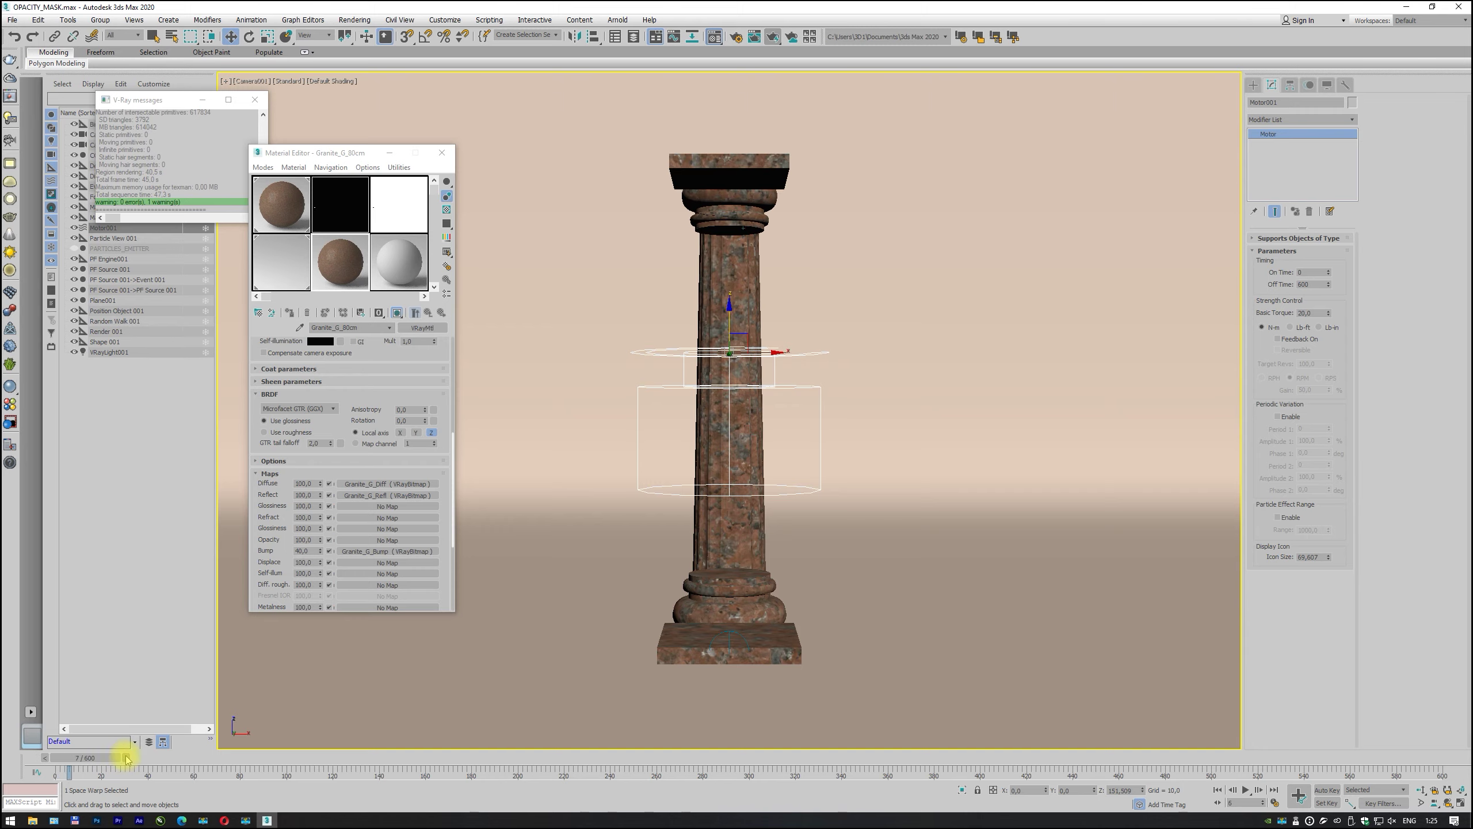
{"action": "left_click", "coordinate": [122, 759]}
{"action": "left_click", "coordinate": [119, 758]}
{"action": "left_click", "coordinate": [303, 21]}
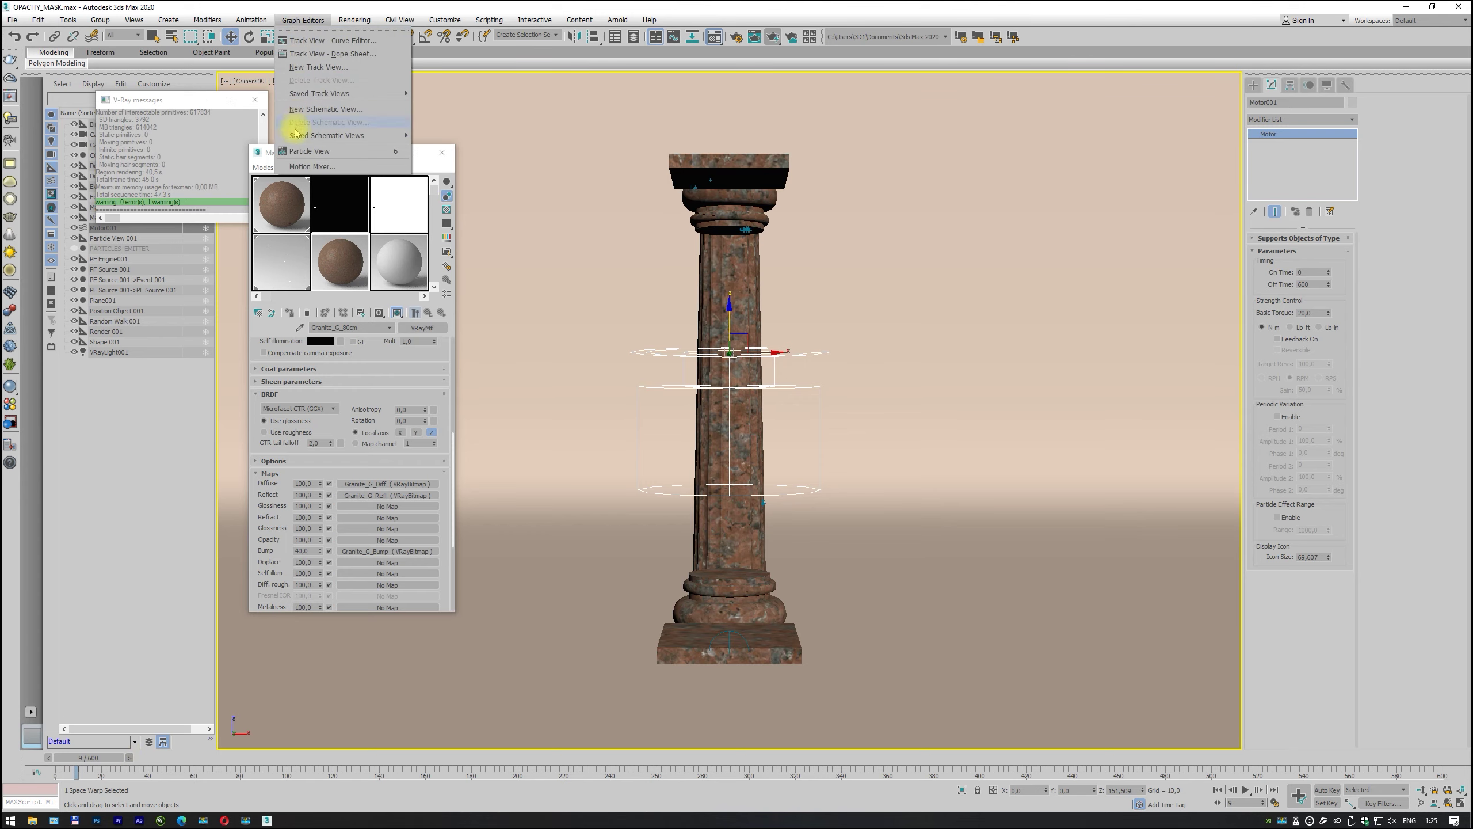
{"action": "left_click", "coordinate": [307, 151]}
{"action": "left_click", "coordinate": [633, 262]}
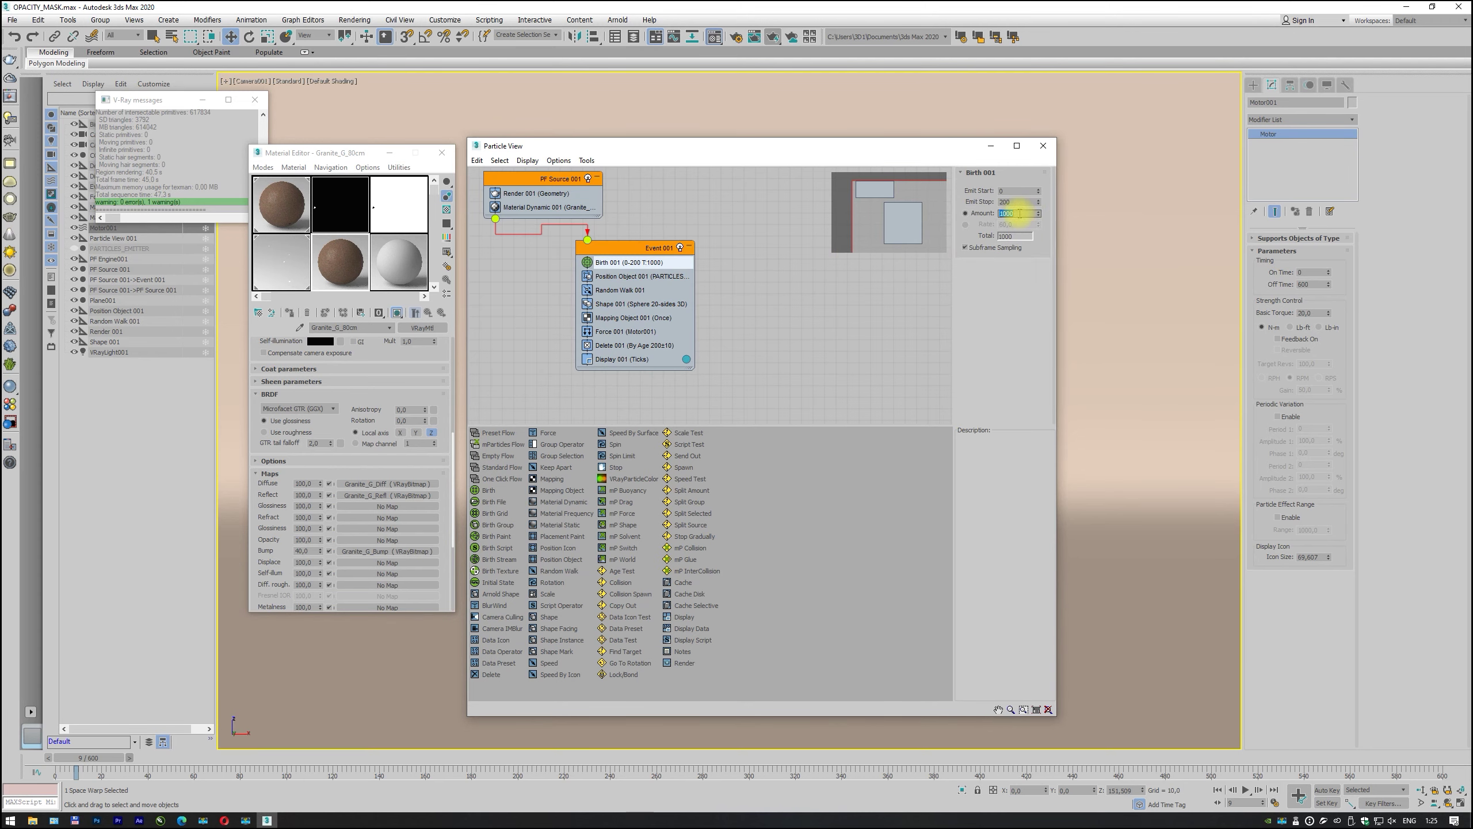
{"action": "left_click", "coordinate": [1042, 145]}
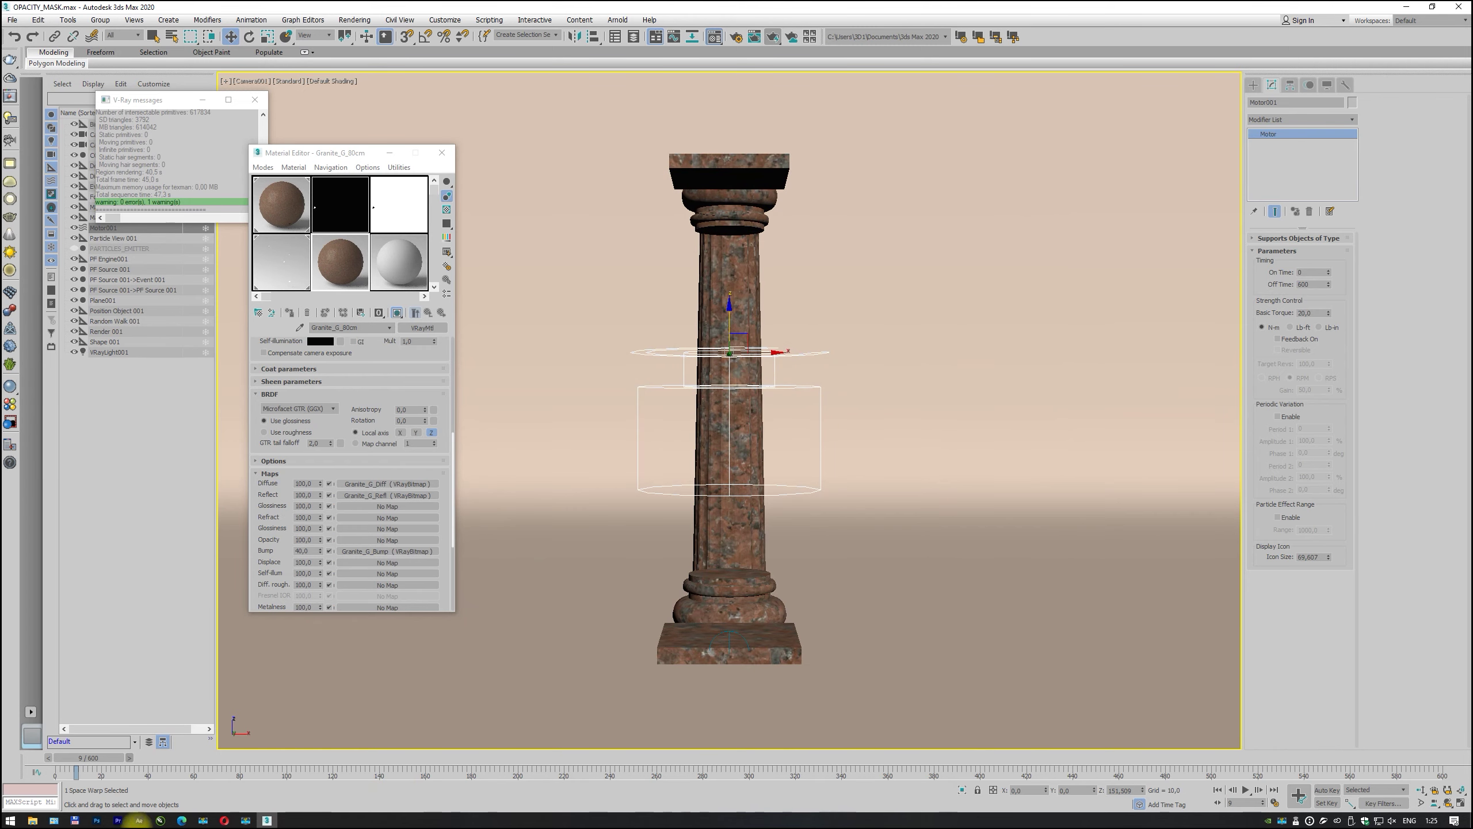
Step: Scrub the timeline from frame 11 to around frame 203 to view the scattered particles
{"action": "left_click", "coordinate": [129, 757]}
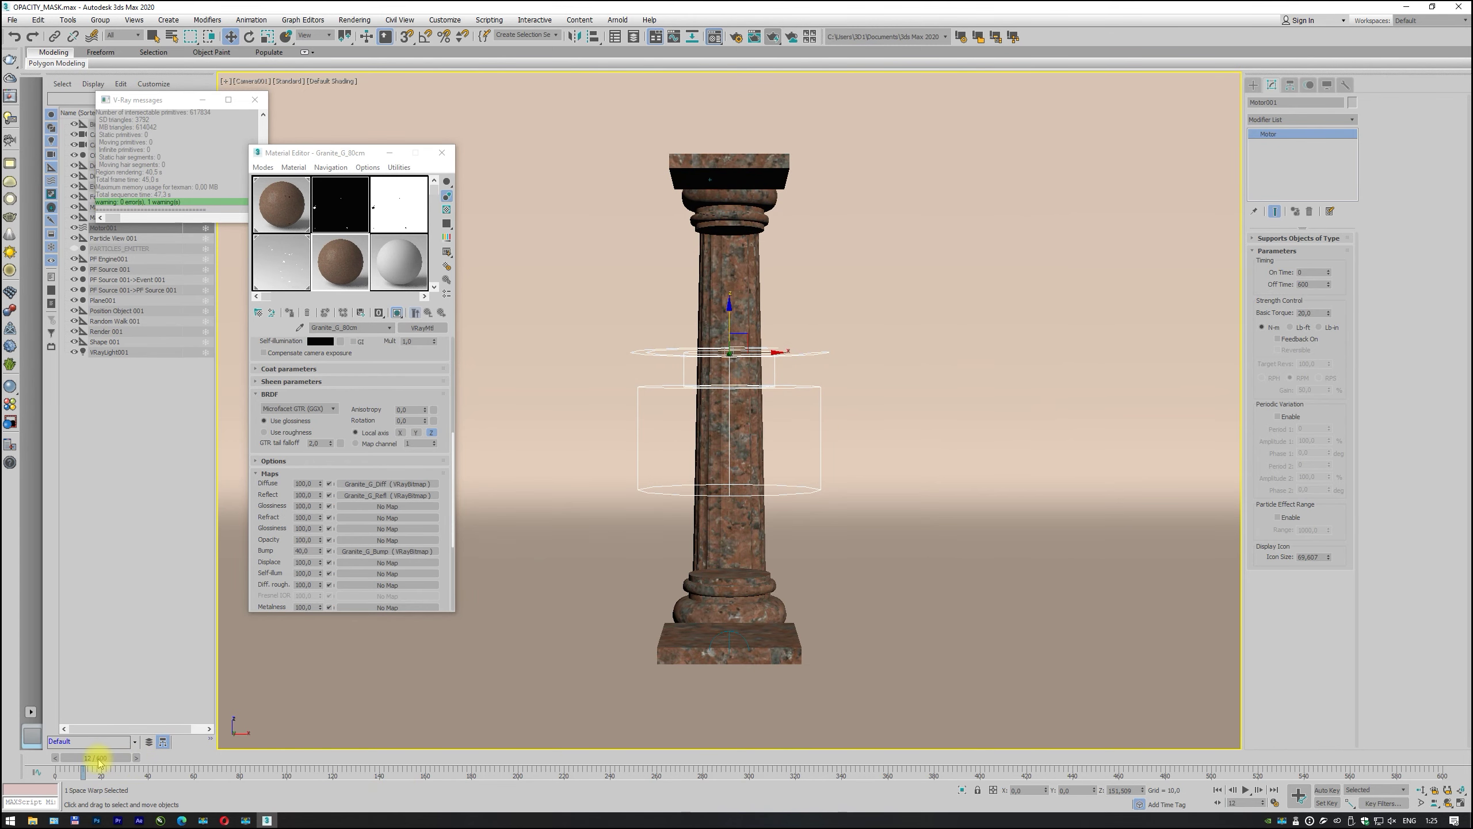
{"action": "left_click_drag", "start_coordinate": [105, 764], "coordinate": [1005, 756]}
{"action": "key", "text": "w"}
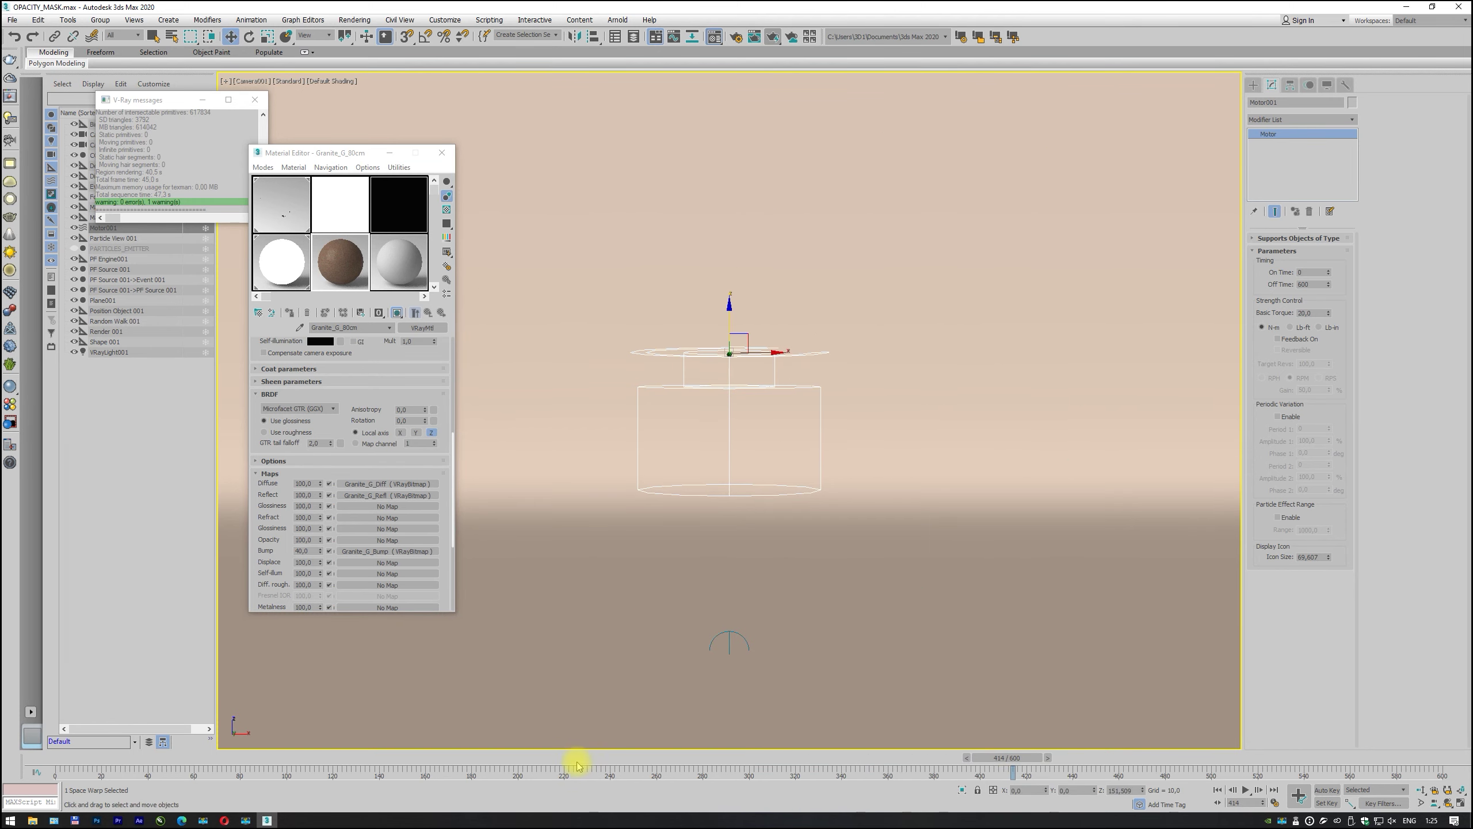
{"action": "left_click", "coordinate": [526, 759]}
{"action": "left_click_drag", "start_coordinate": [524, 762], "coordinate": [524, 761]}
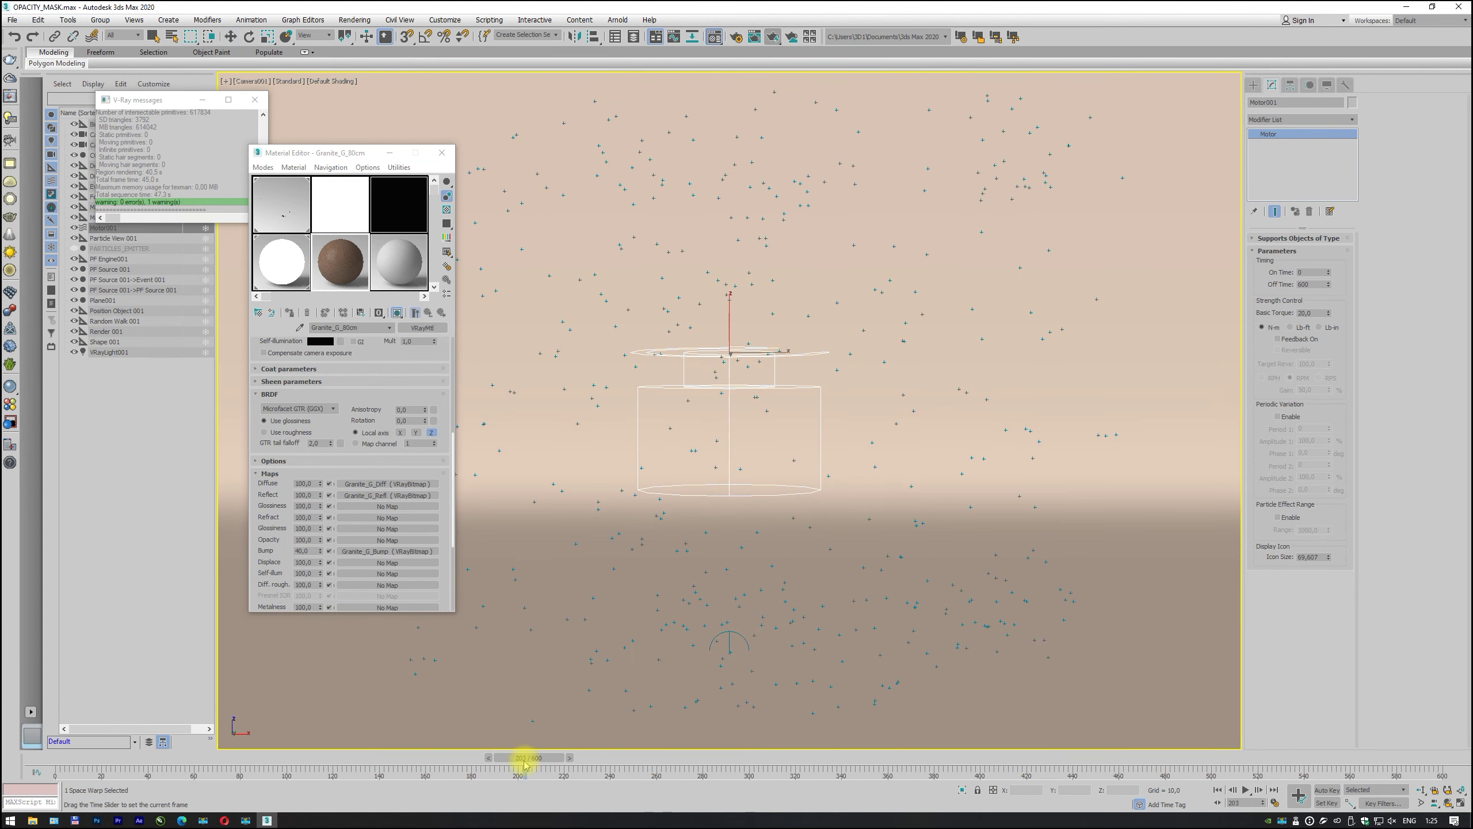
Step: Lower Motor001's Basic Torque to 3,0
{"action": "key", "text": "w"}
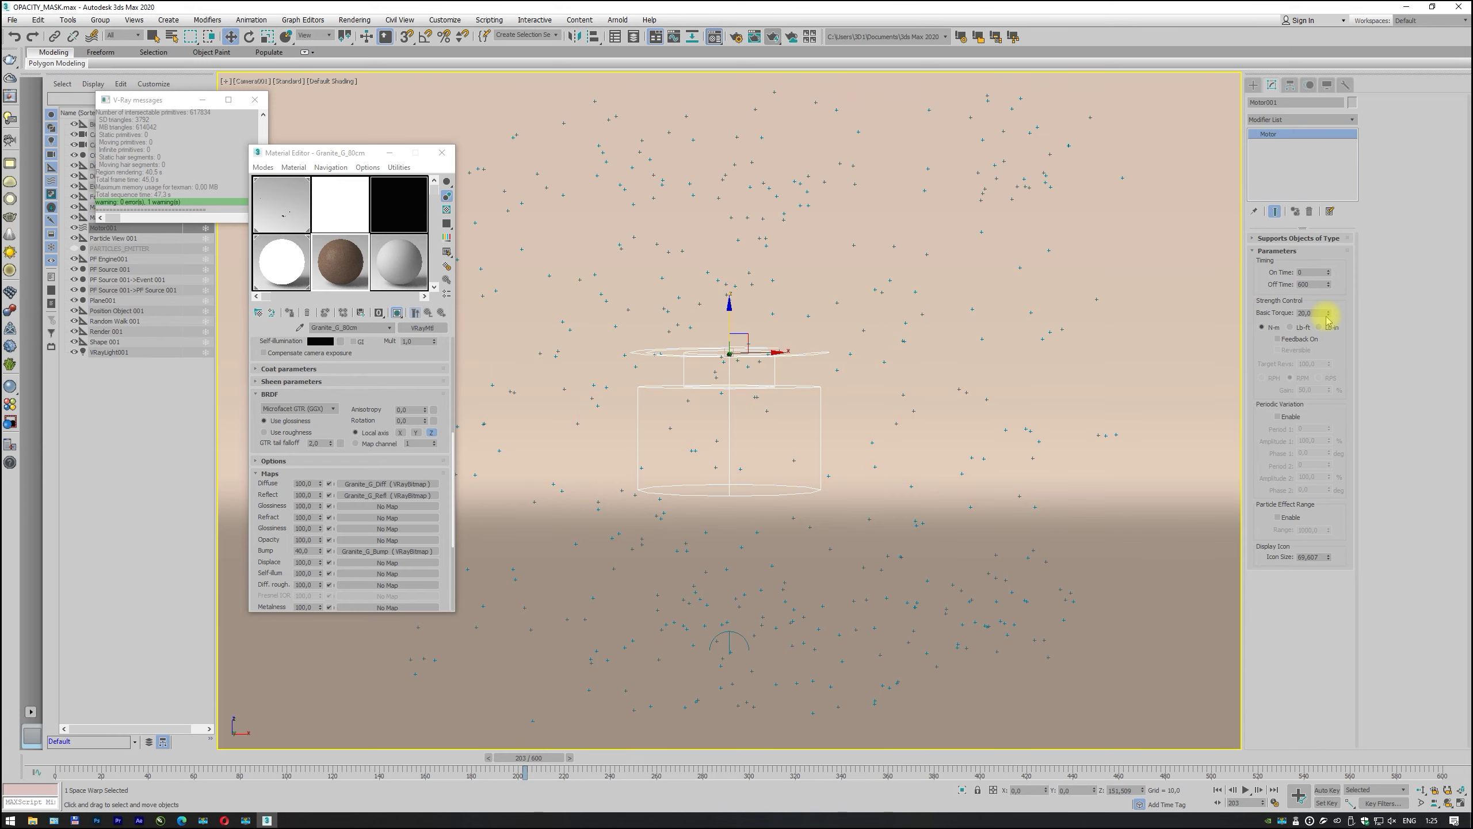
{"action": "left_click", "coordinate": [1329, 316]}
{"action": "left_click_drag", "start_coordinate": [1330, 328], "coordinate": [1326, 354]}
{"action": "left_click_drag", "start_coordinate": [1325, 357], "coordinate": [1316, 362]}
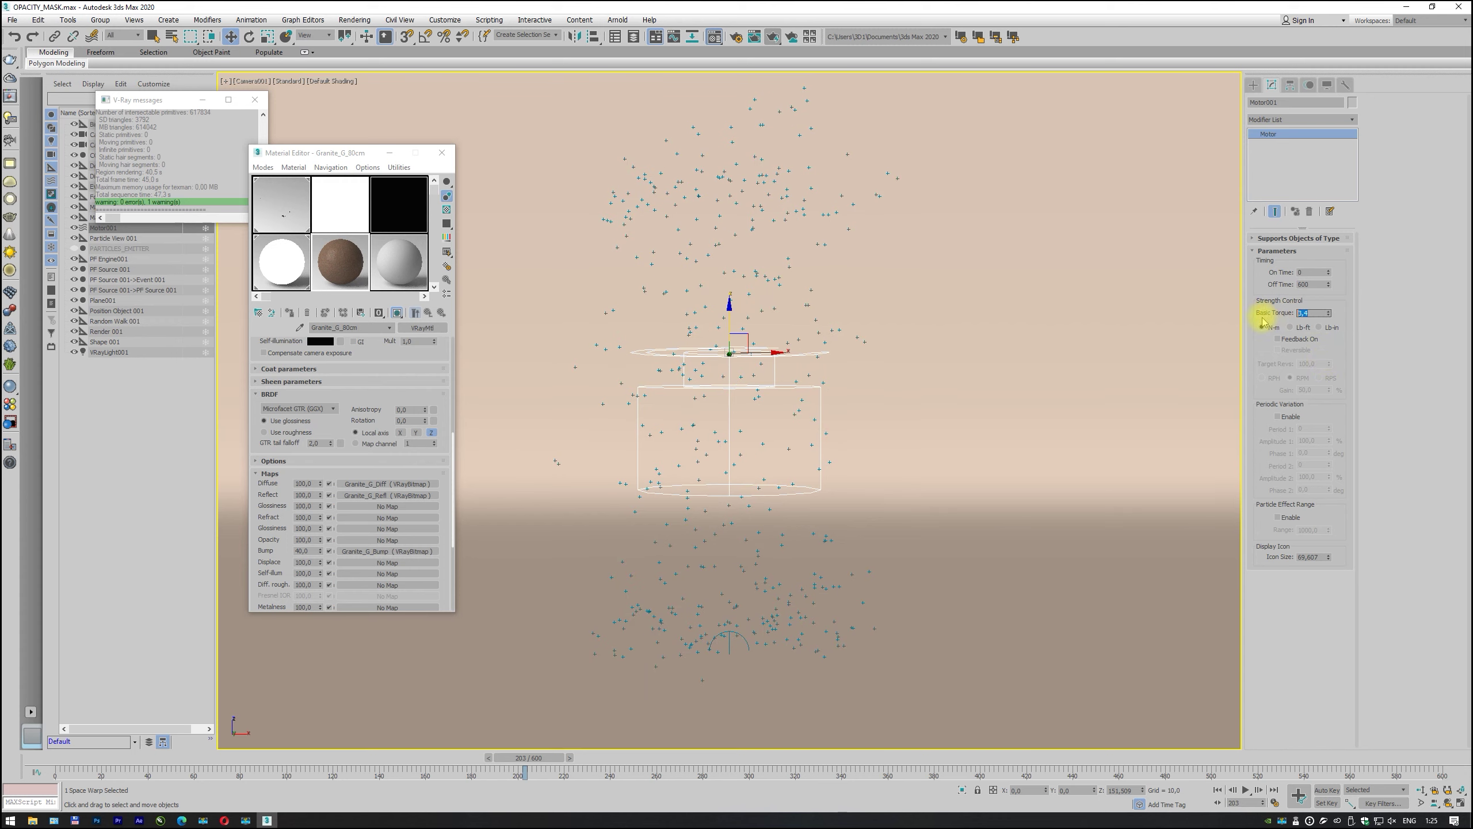
{"action": "type", "text": "3"}
{"action": "key", "text": "Return"}
Step: Reduce Basic Torque further to 2,0 and scrub back to frame 175 to check the swirl
{"action": "mouse_move", "coordinate": [568, 758]}
{"action": "left_mouse_down"}
{"action": "mouse_move", "coordinate": [581, 760]}
{"action": "mouse_move", "coordinate": [544, 759]}
{"action": "mouse_move", "coordinate": [622, 758]}
{"action": "left_mouse_up"}
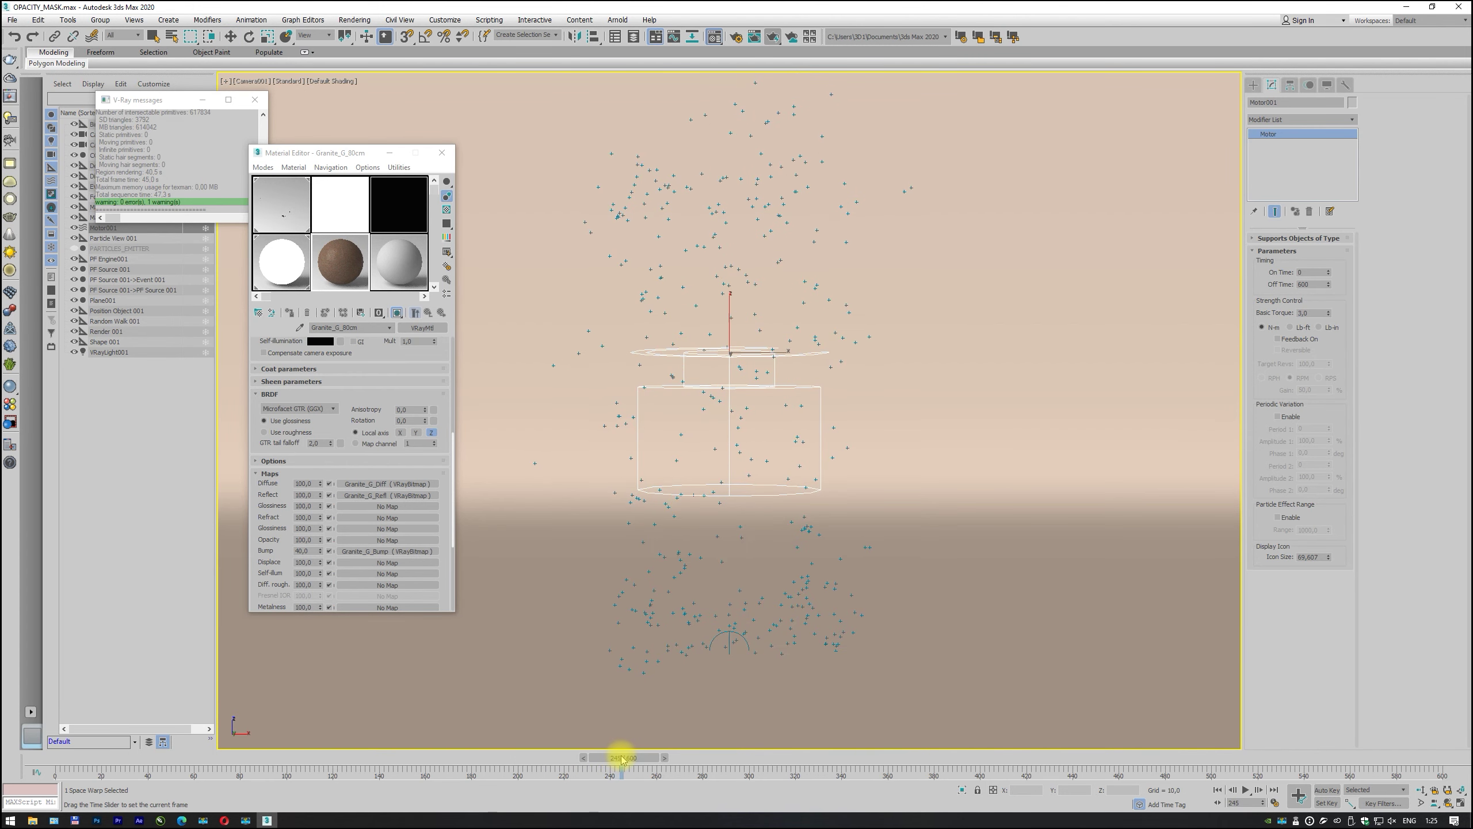
{"action": "key", "text": "w"}
{"action": "left_click_drag", "start_coordinate": [1322, 314], "coordinate": [1265, 316]}
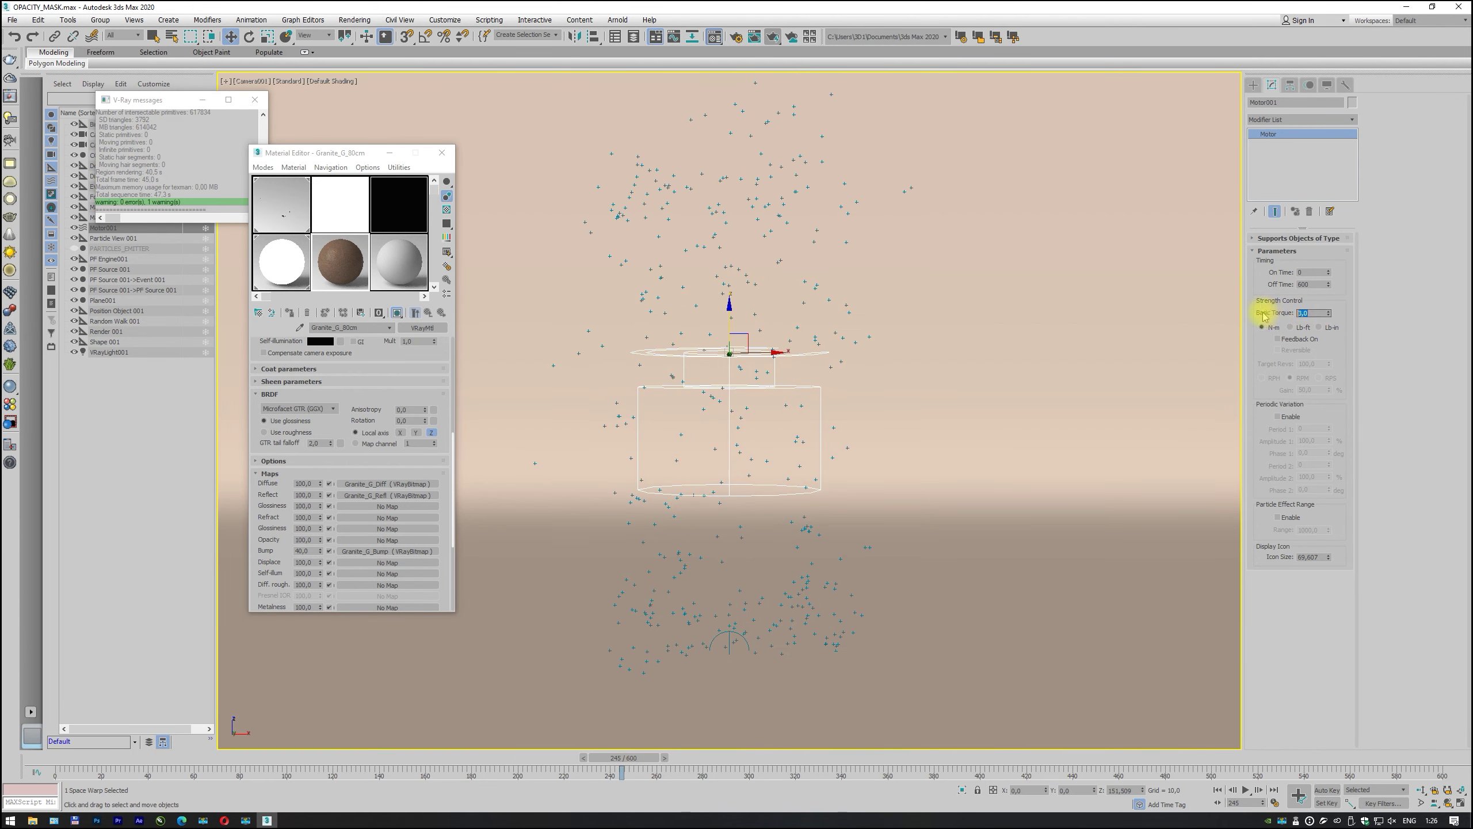
{"action": "type", "text": "2"}
{"action": "key", "text": "Return"}
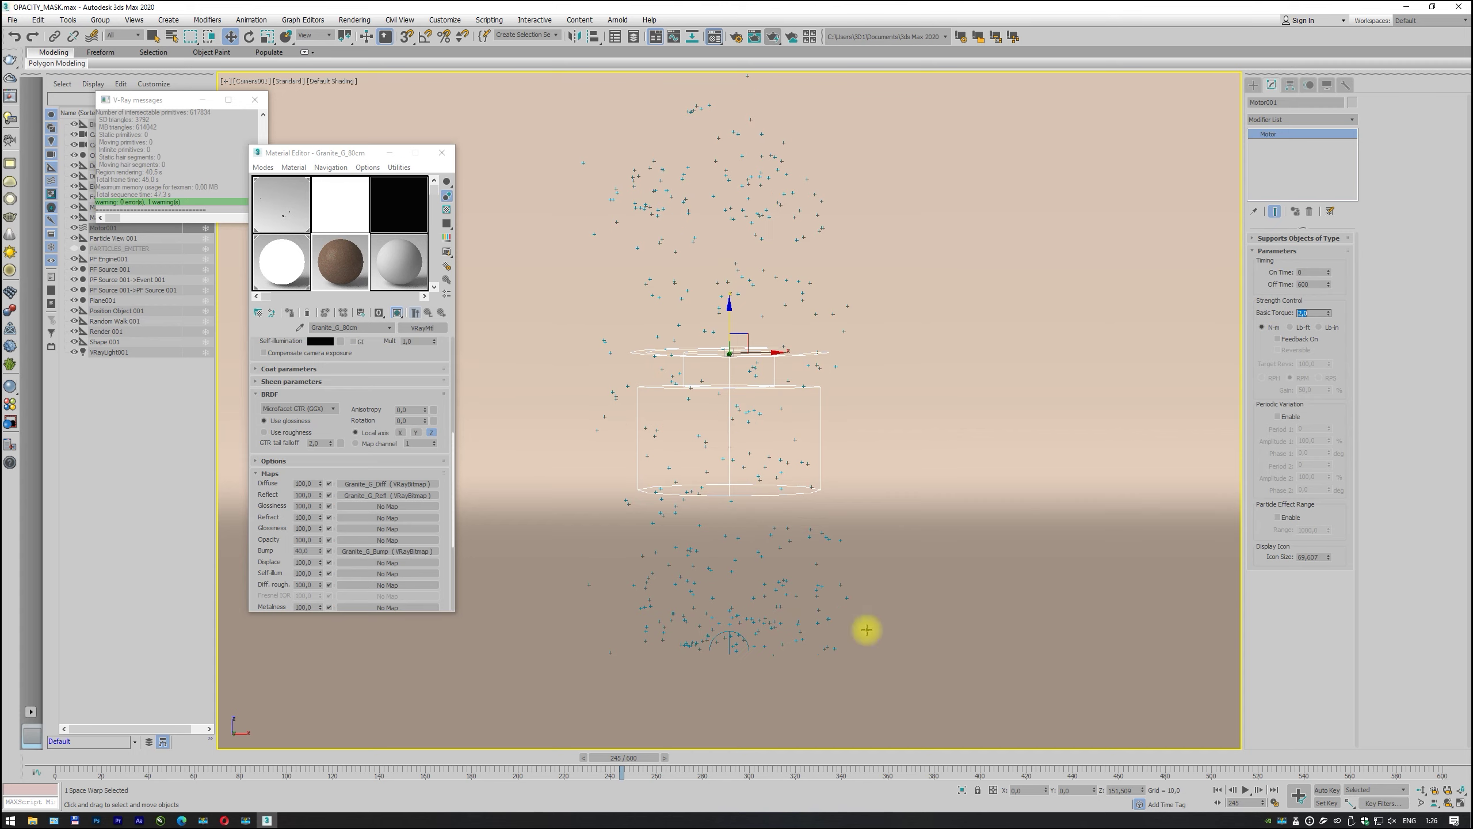
{"action": "mouse_move", "coordinate": [615, 760]}
{"action": "left_mouse_down"}
{"action": "mouse_move", "coordinate": [954, 753]}
{"action": "mouse_move", "coordinate": [468, 766]}
{"action": "left_mouse_up"}
{"action": "key", "text": "w"}
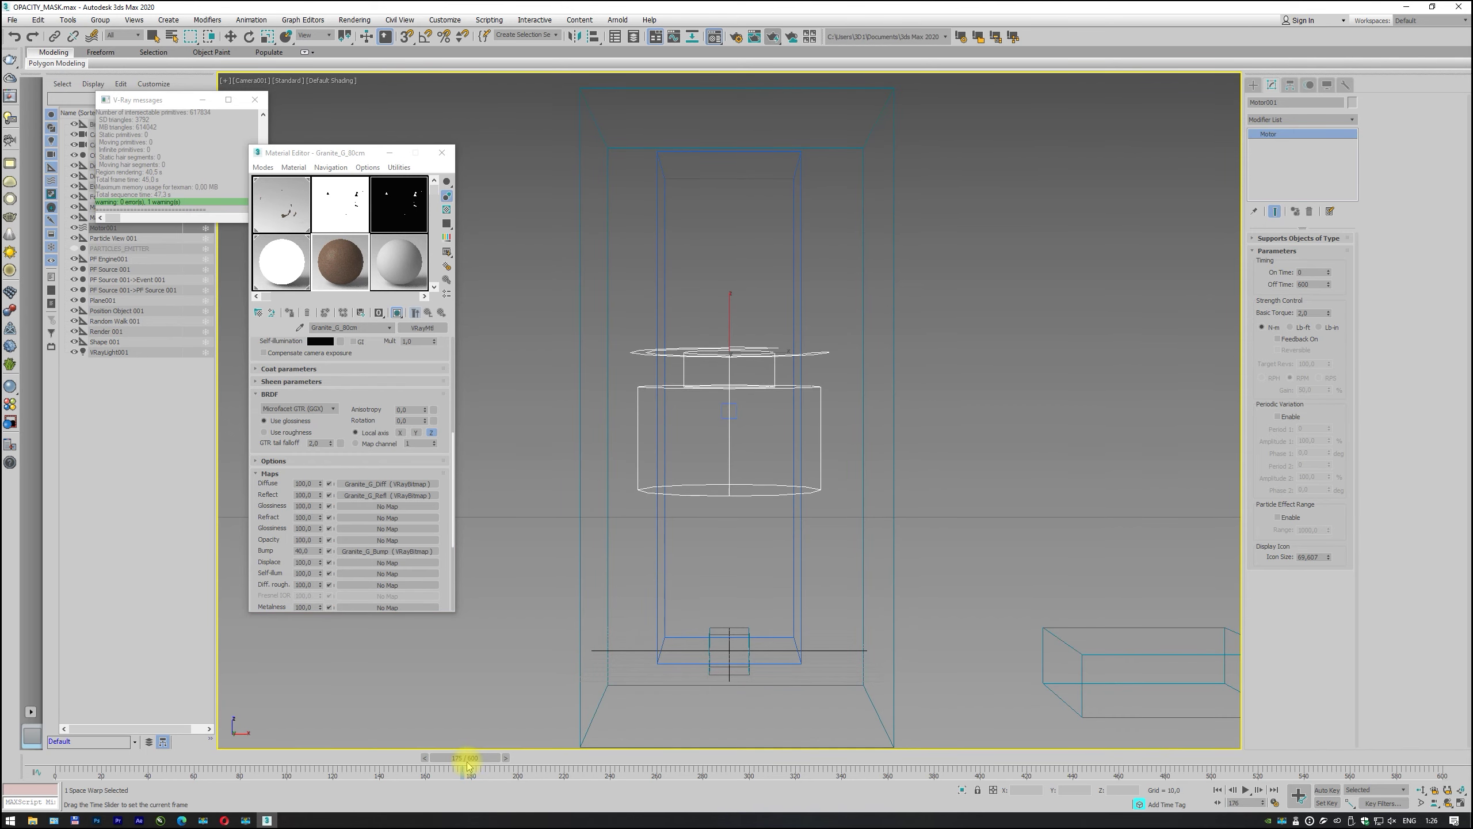
{"action": "key", "text": "w"}
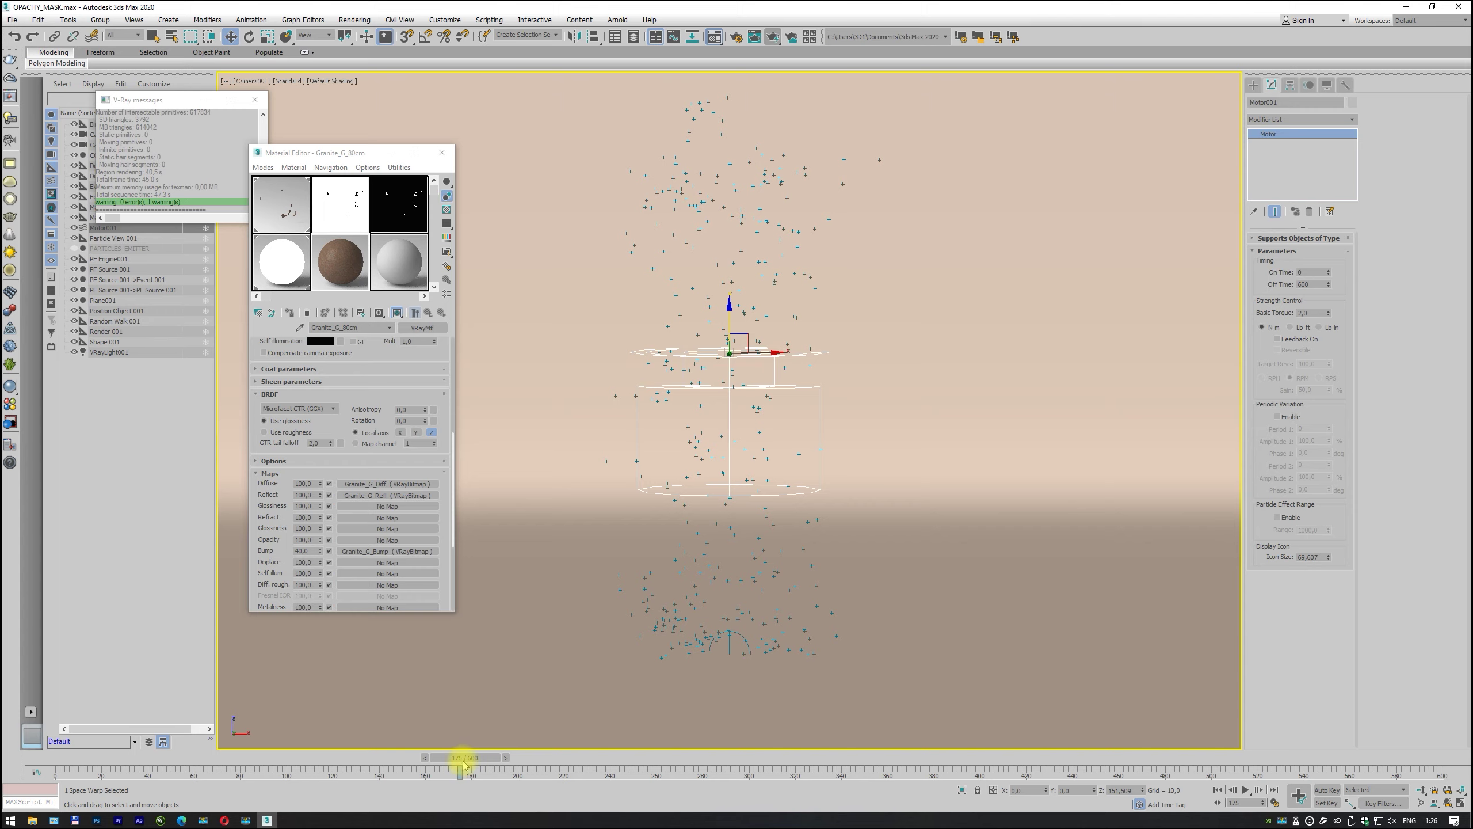
Step: Raise Birth 001's Amount to 300000 in Particle View and render the current frame
{"action": "left_click", "coordinate": [442, 153]}
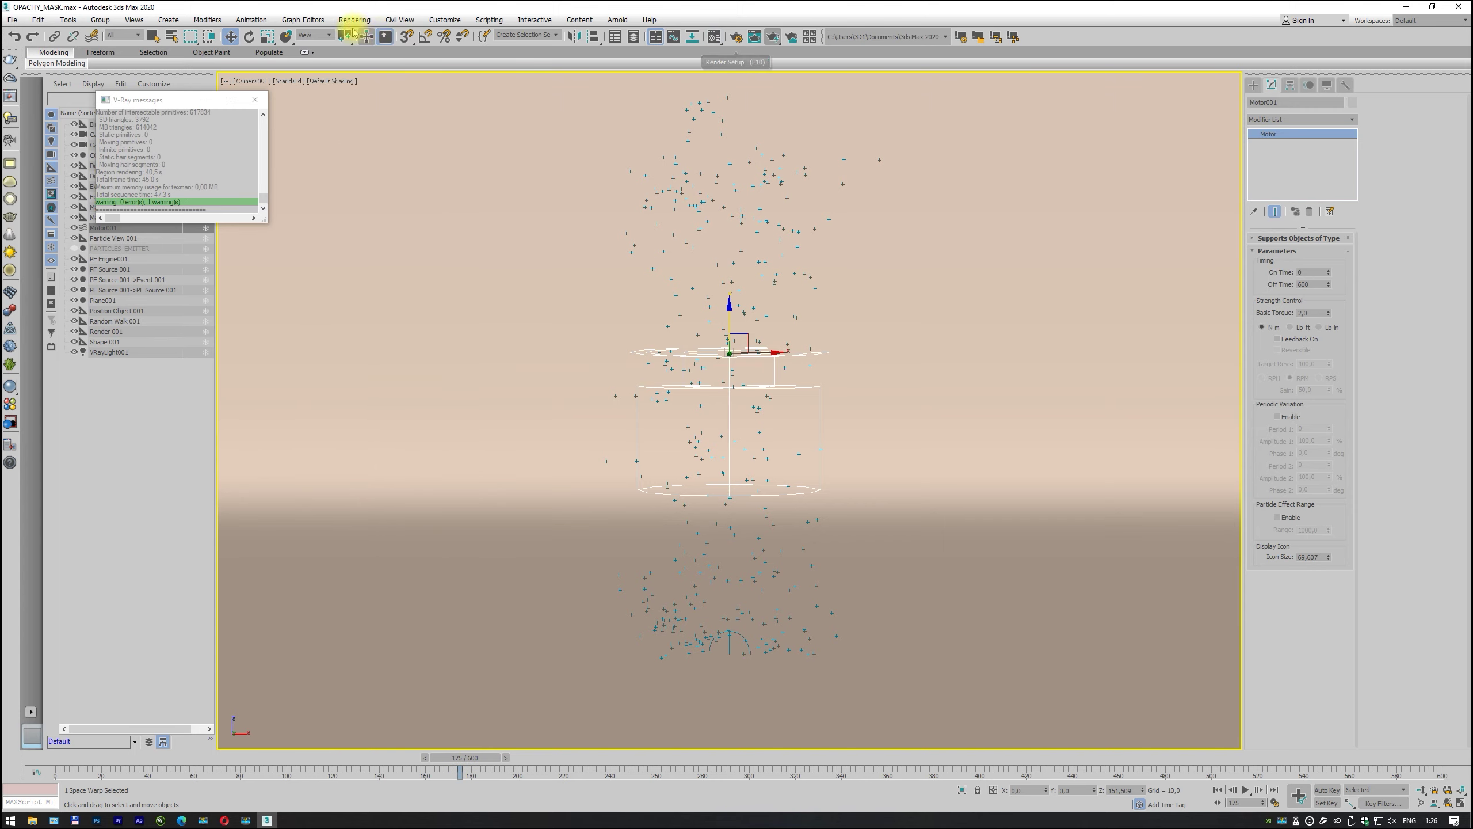
{"action": "left_click", "coordinate": [299, 20]}
{"action": "left_click", "coordinate": [297, 151]}
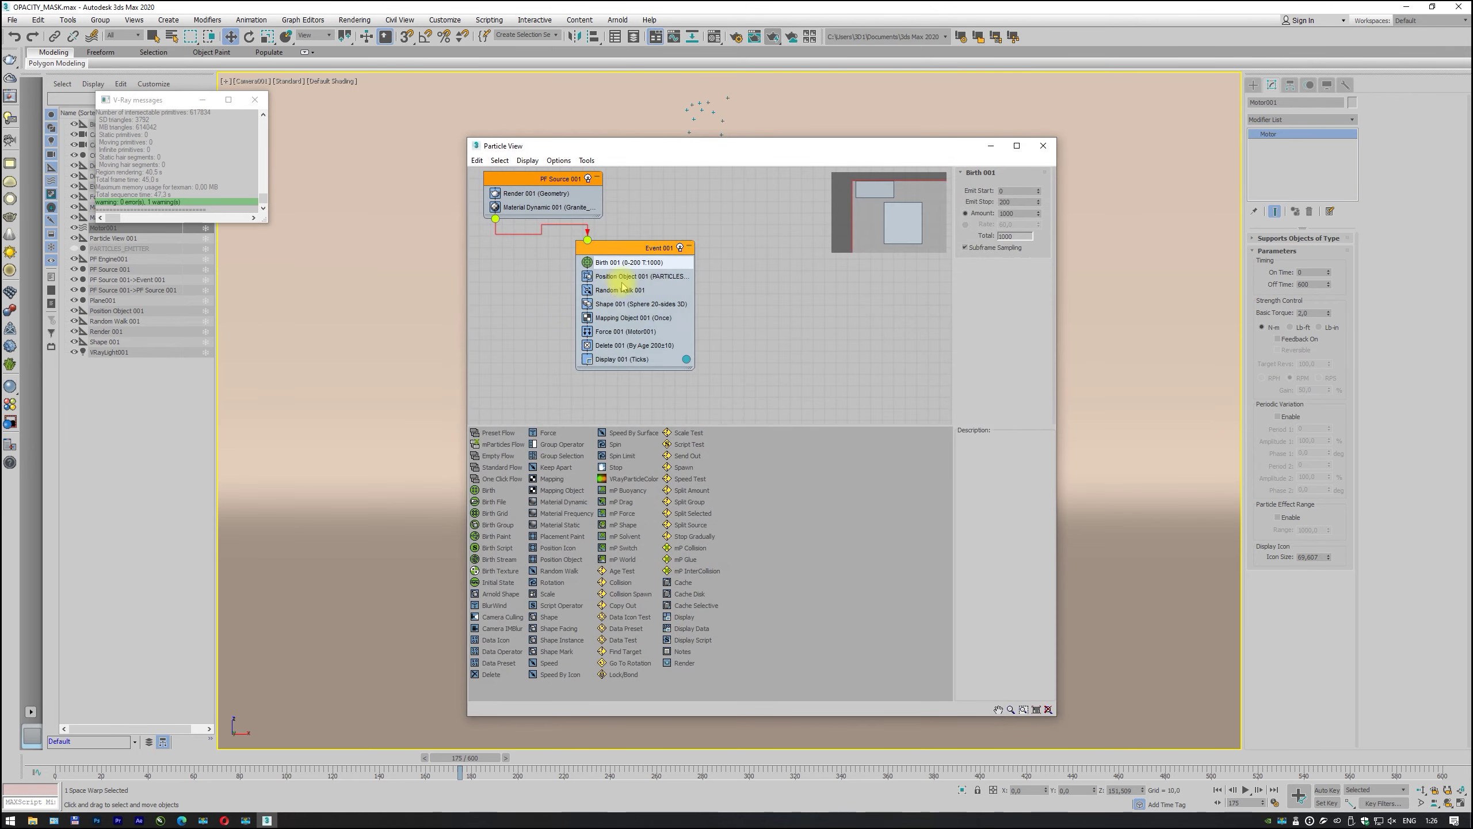
{"action": "left_click", "coordinate": [643, 265]}
{"action": "left_click_drag", "start_coordinate": [643, 266], "coordinate": [655, 275]}
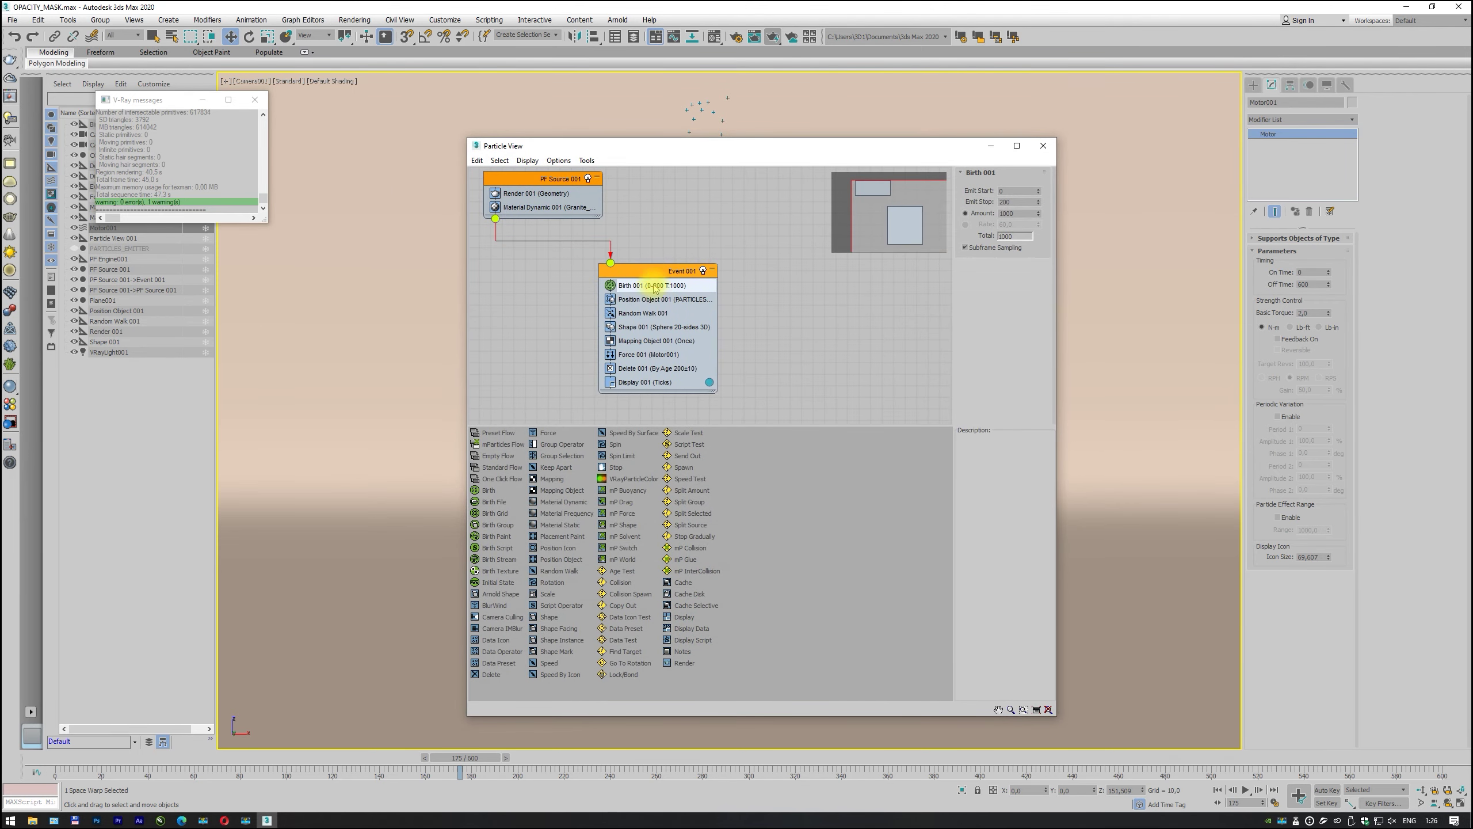
{"action": "double_click", "coordinate": [1018, 213]}
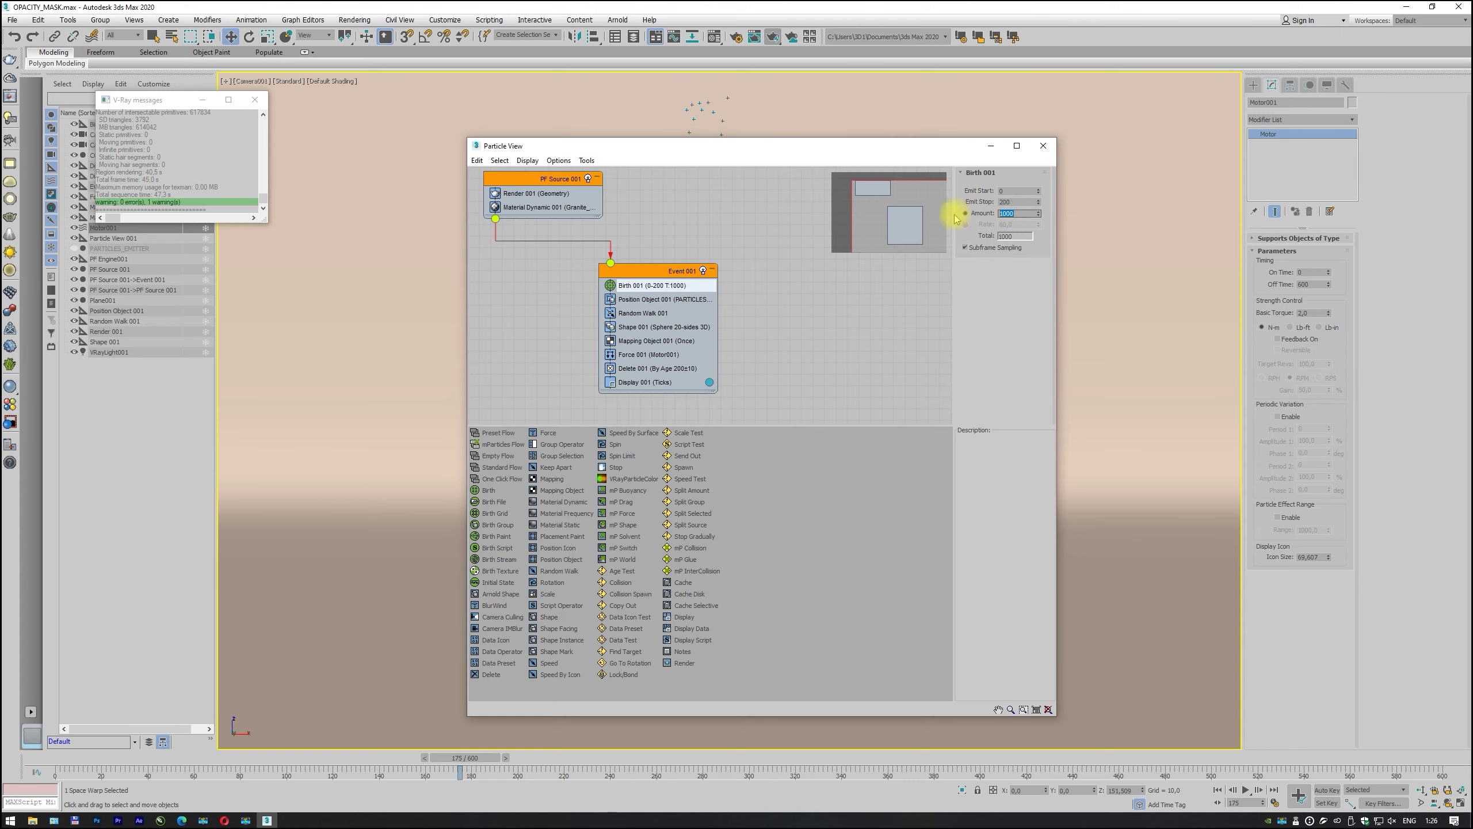
{"action": "type", "text": "3"}
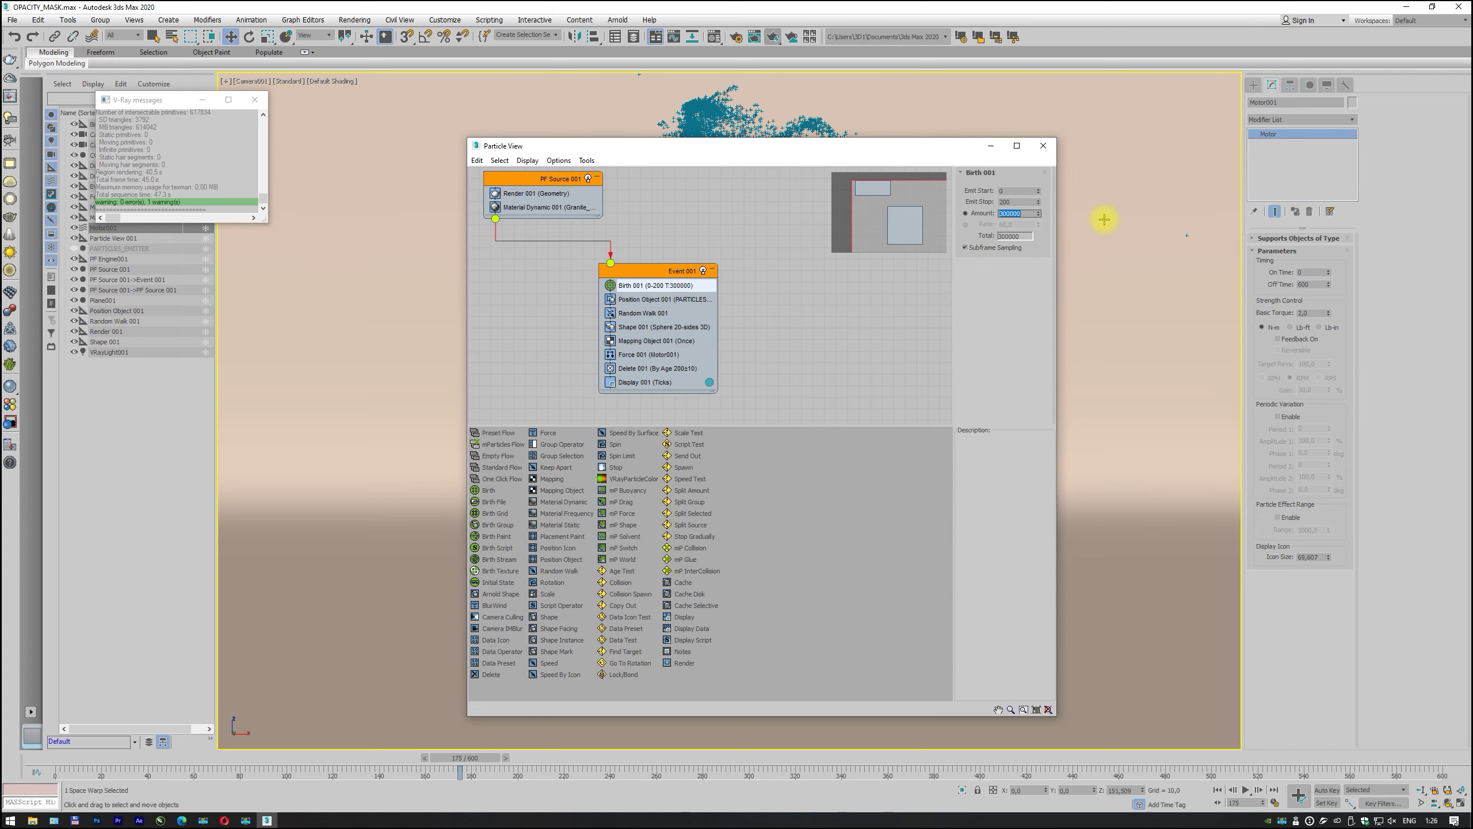
{"action": "left_click", "coordinate": [1044, 146]}
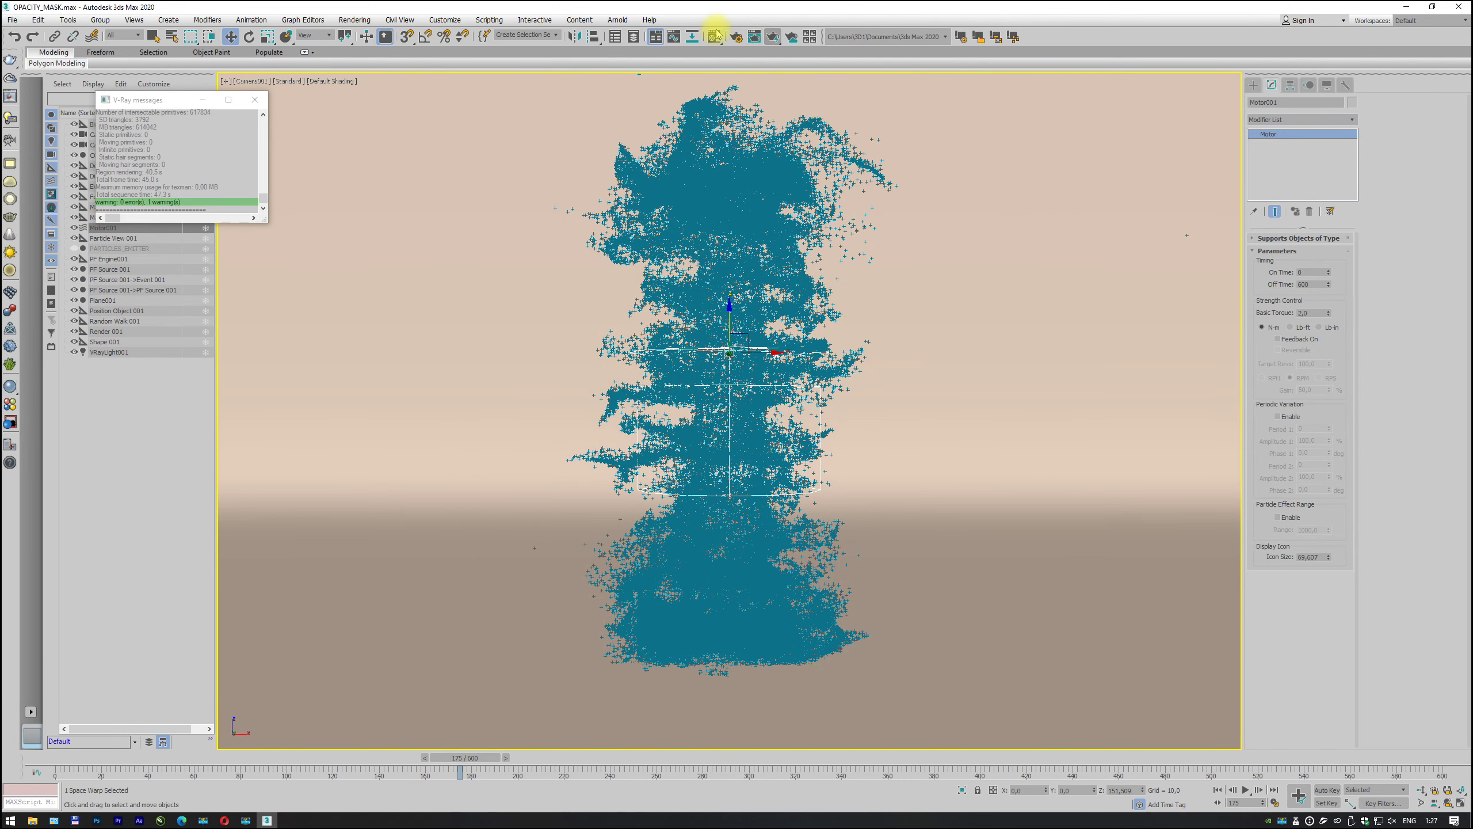
{"action": "left_click", "coordinate": [774, 39]}
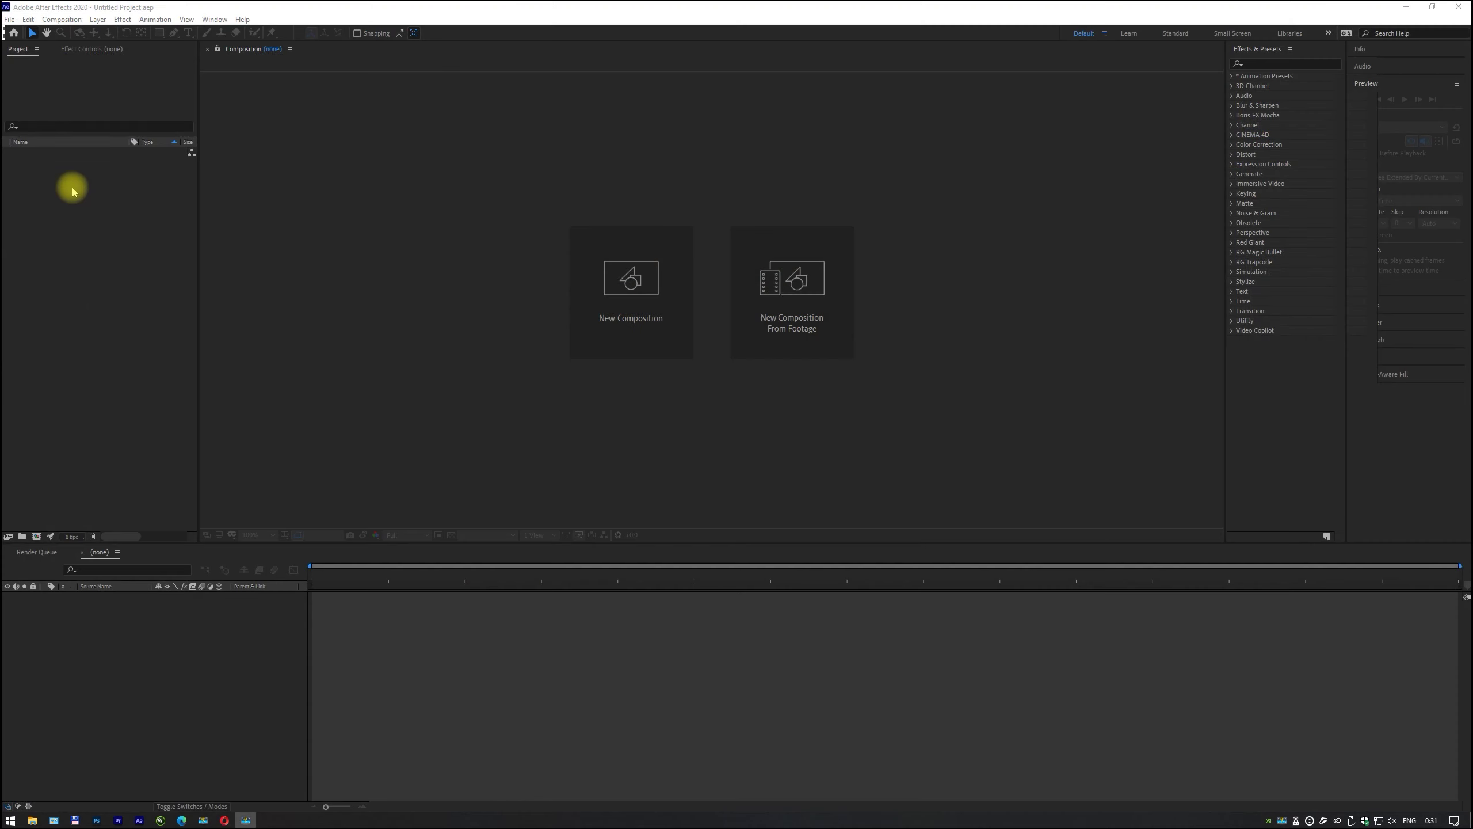
Step: Import the OPACITY_MASK_01 EXR sequence, starting at OPACITY_MASK_01_0000, into the project
{"action": "right_click", "coordinate": [69, 168]}
{"action": "mouse_move", "coordinate": [100, 227]}
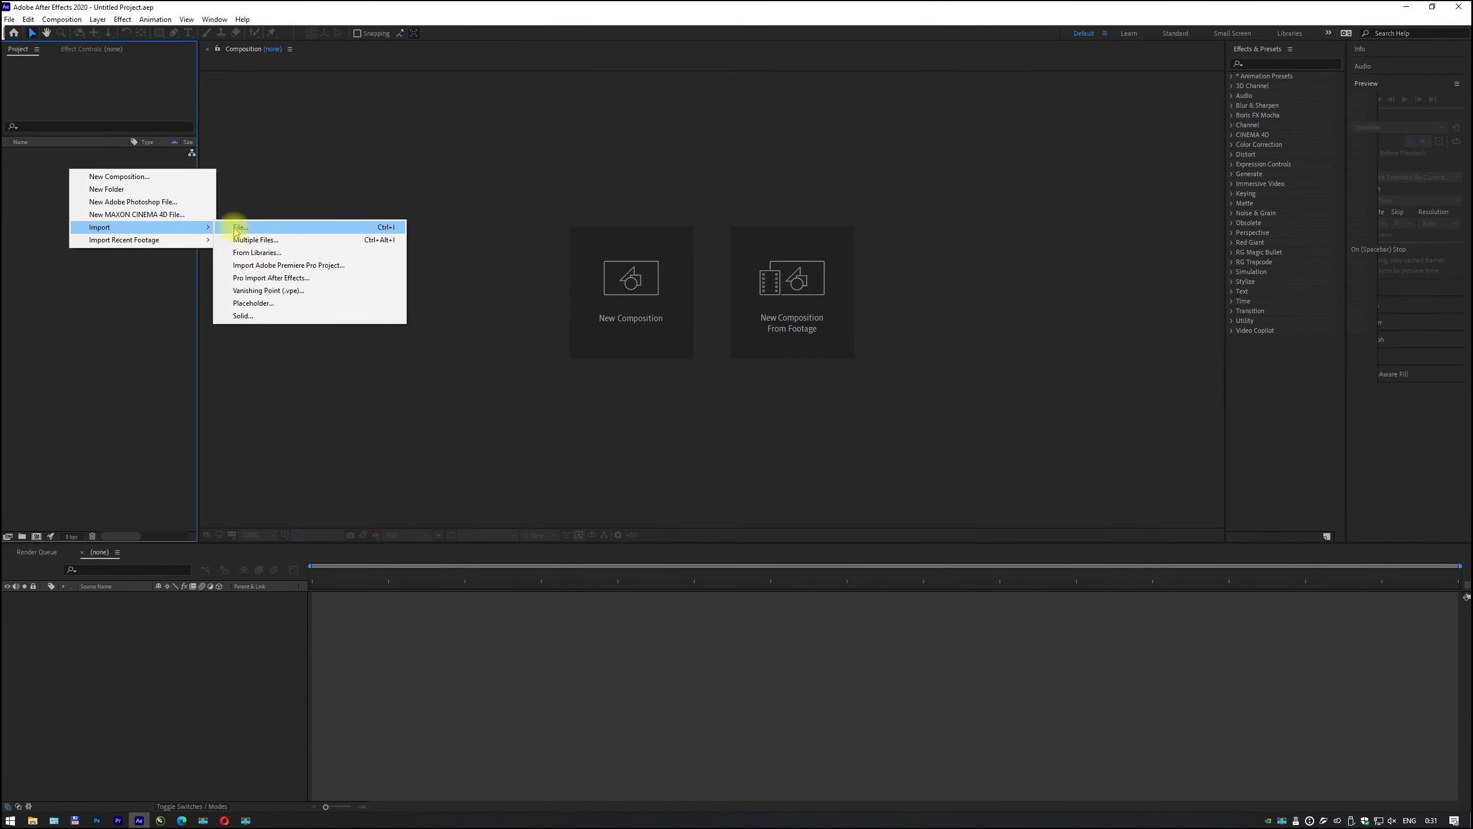
{"action": "left_click", "coordinate": [262, 226]}
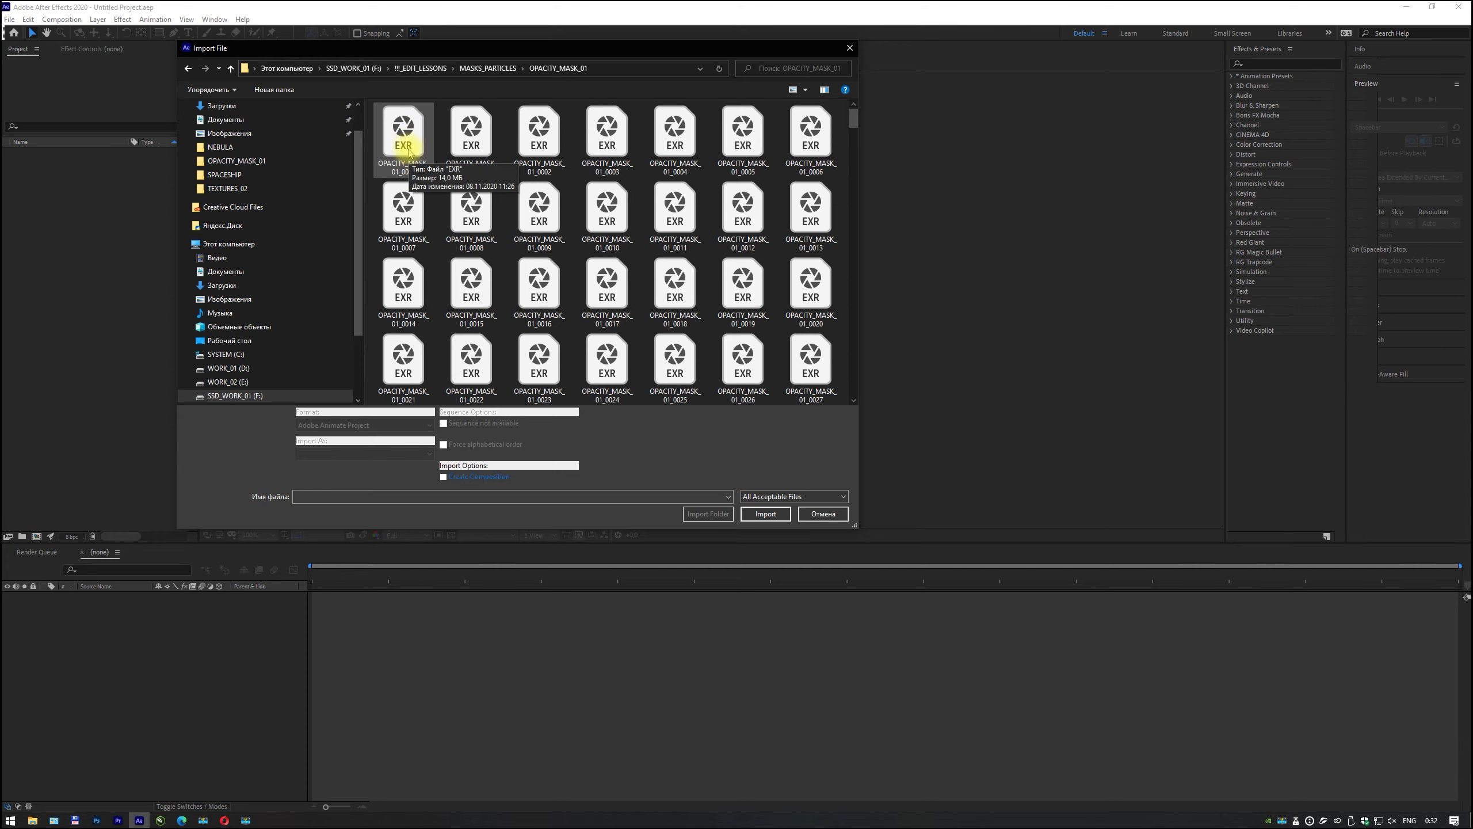
{"action": "left_click", "coordinate": [410, 145]}
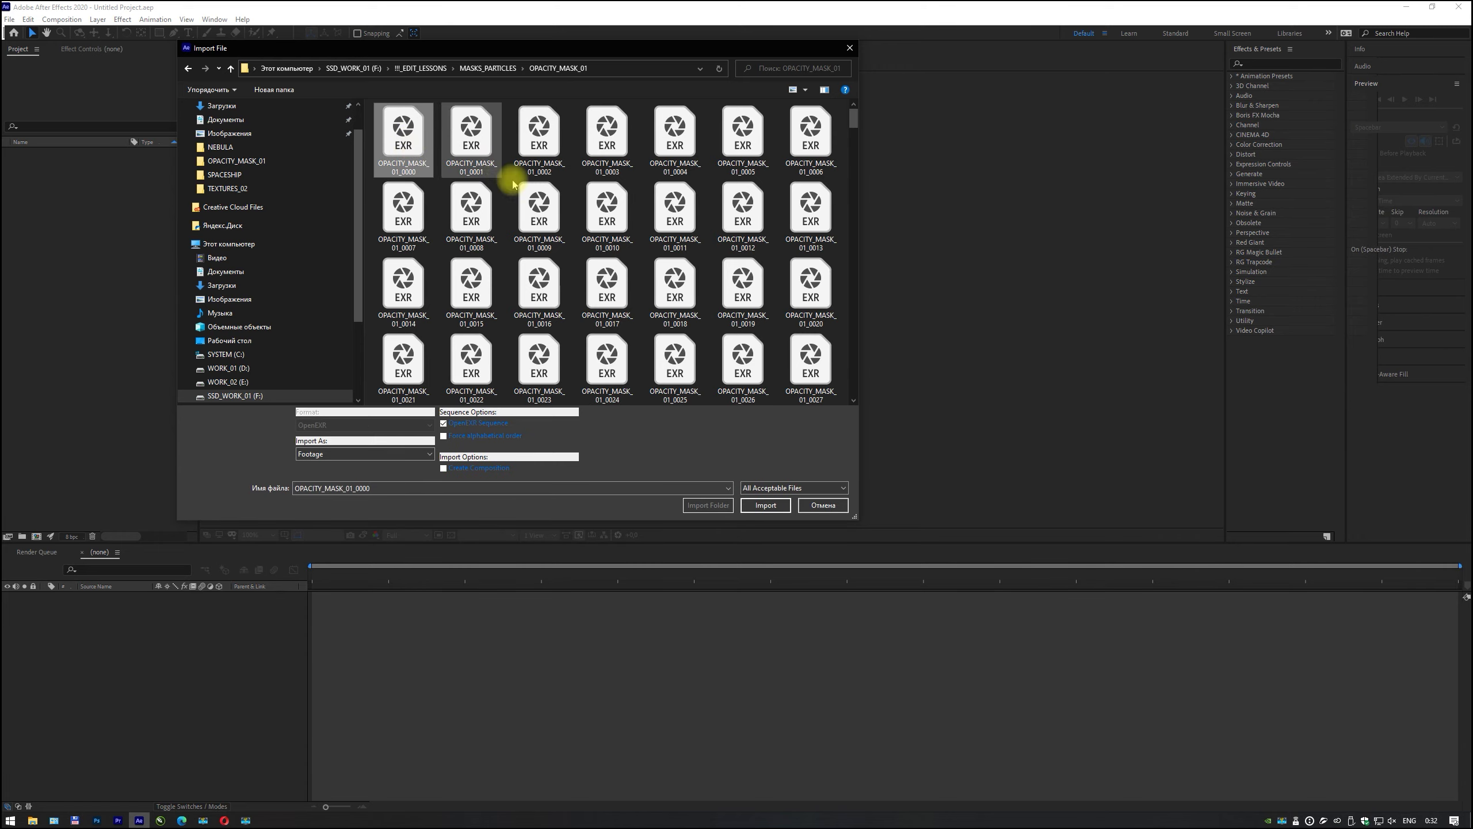
{"action": "left_click", "coordinate": [766, 506]}
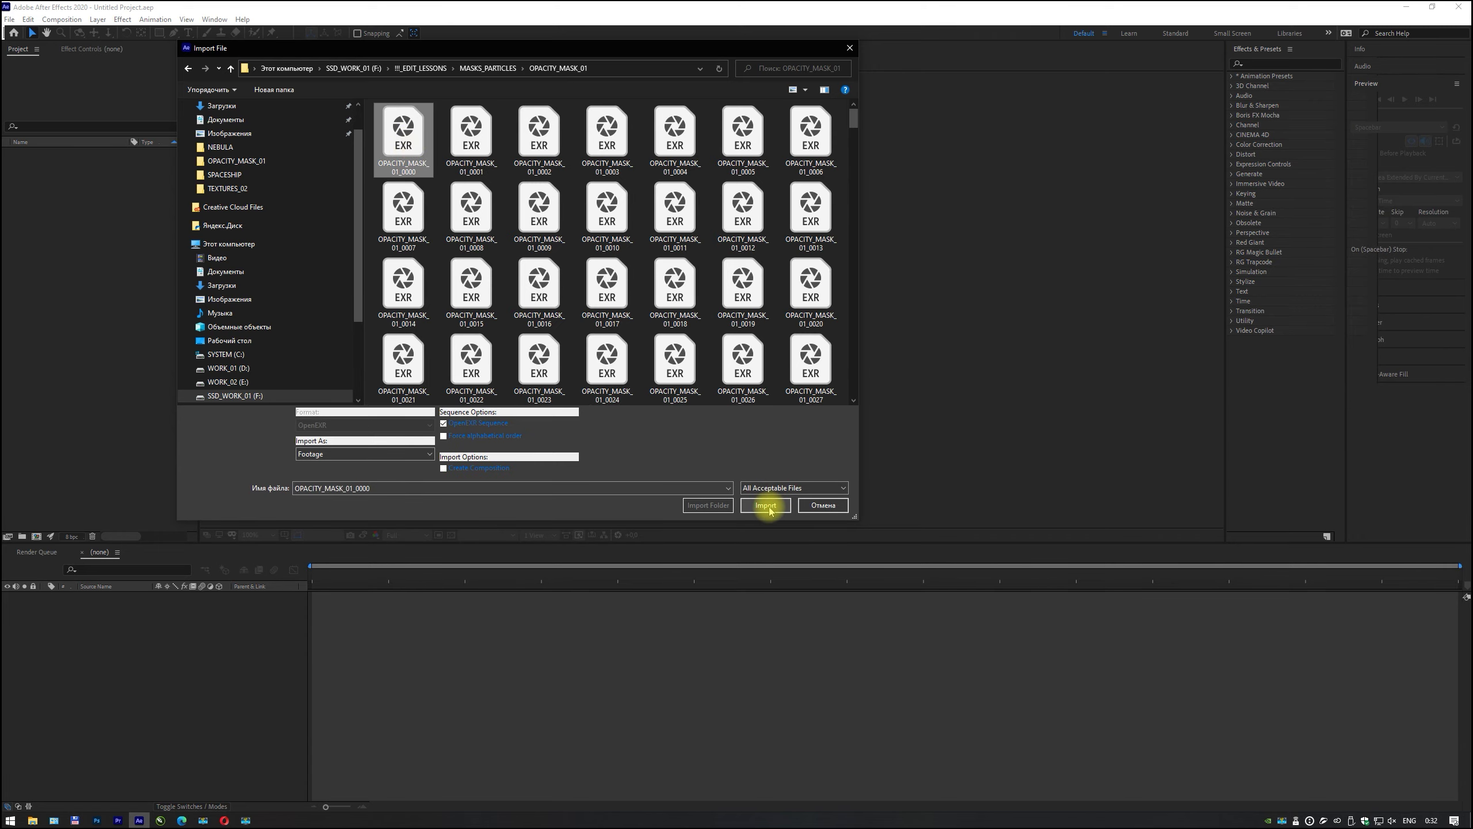
Step: Create the composition OPACITY_MASK_01 from the imported EXR sequence footage
{"action": "right_click", "coordinate": [75, 152]}
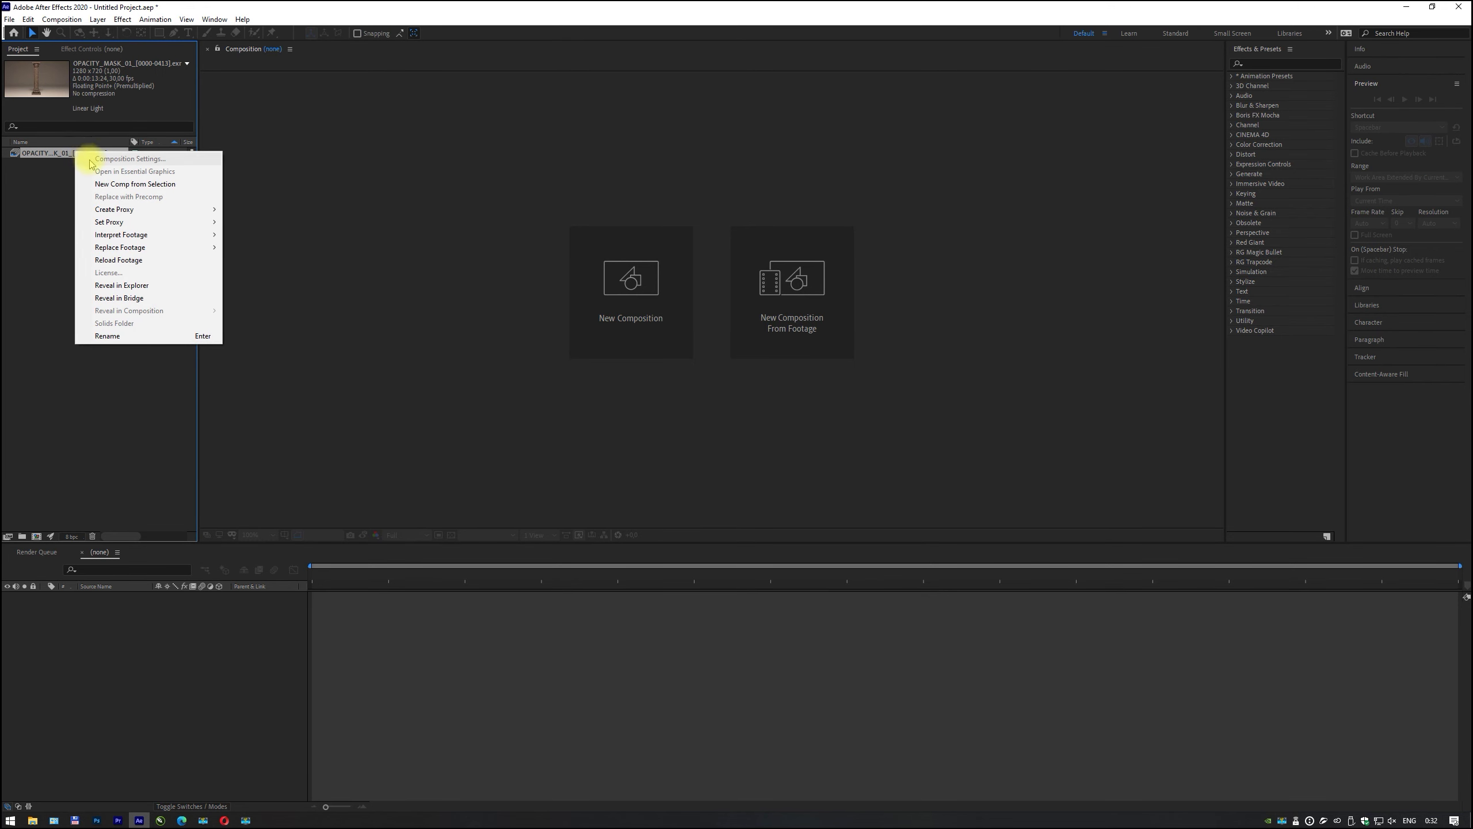
{"action": "left_click", "coordinate": [102, 184]}
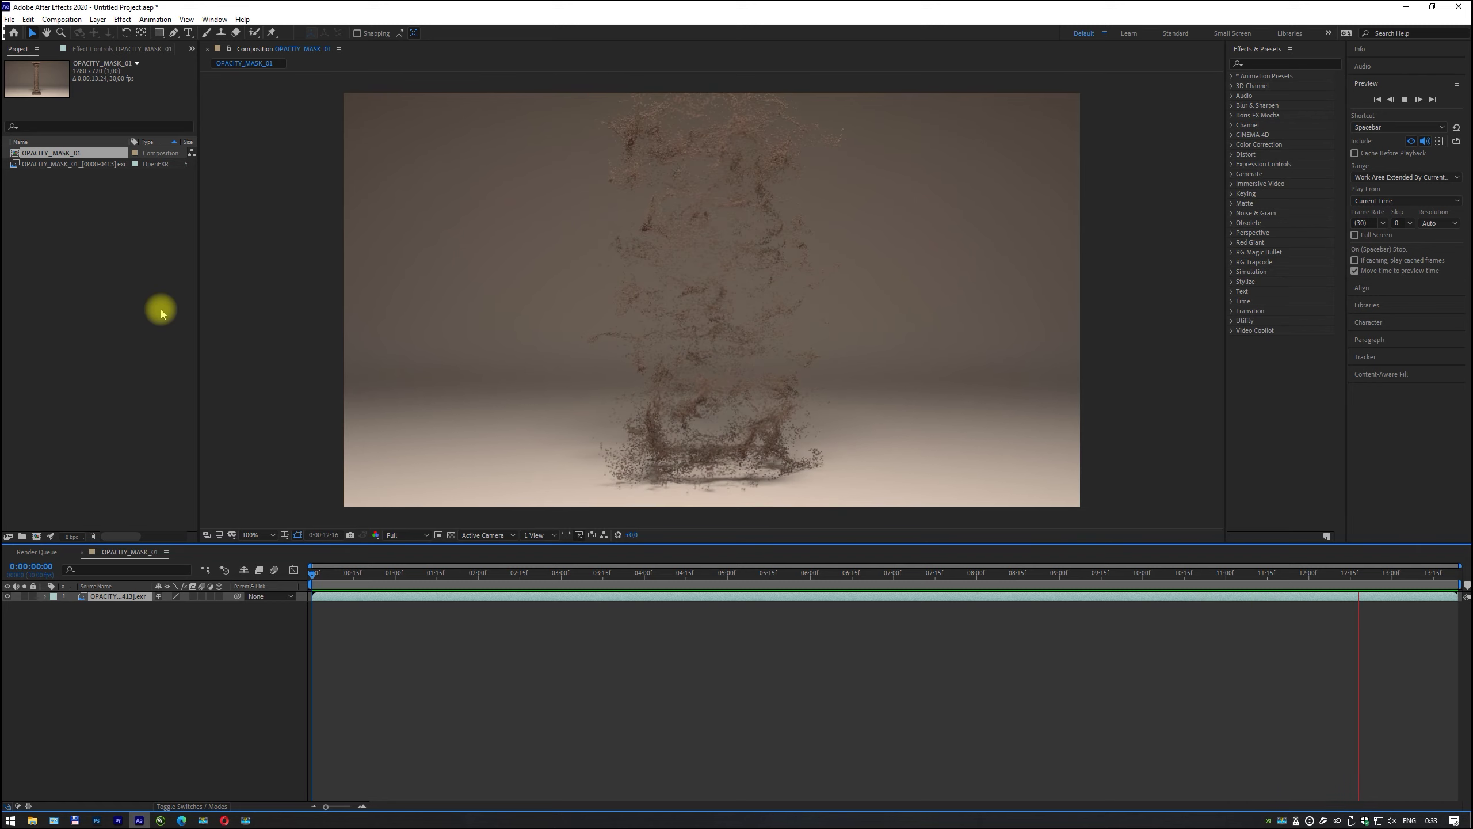
Step: Make a second composition OPACITY_MASK_02 from the EXR footage and time-reverse its layer
{"action": "left_click", "coordinate": [46, 166]}
{"action": "right_click", "coordinate": [47, 164]}
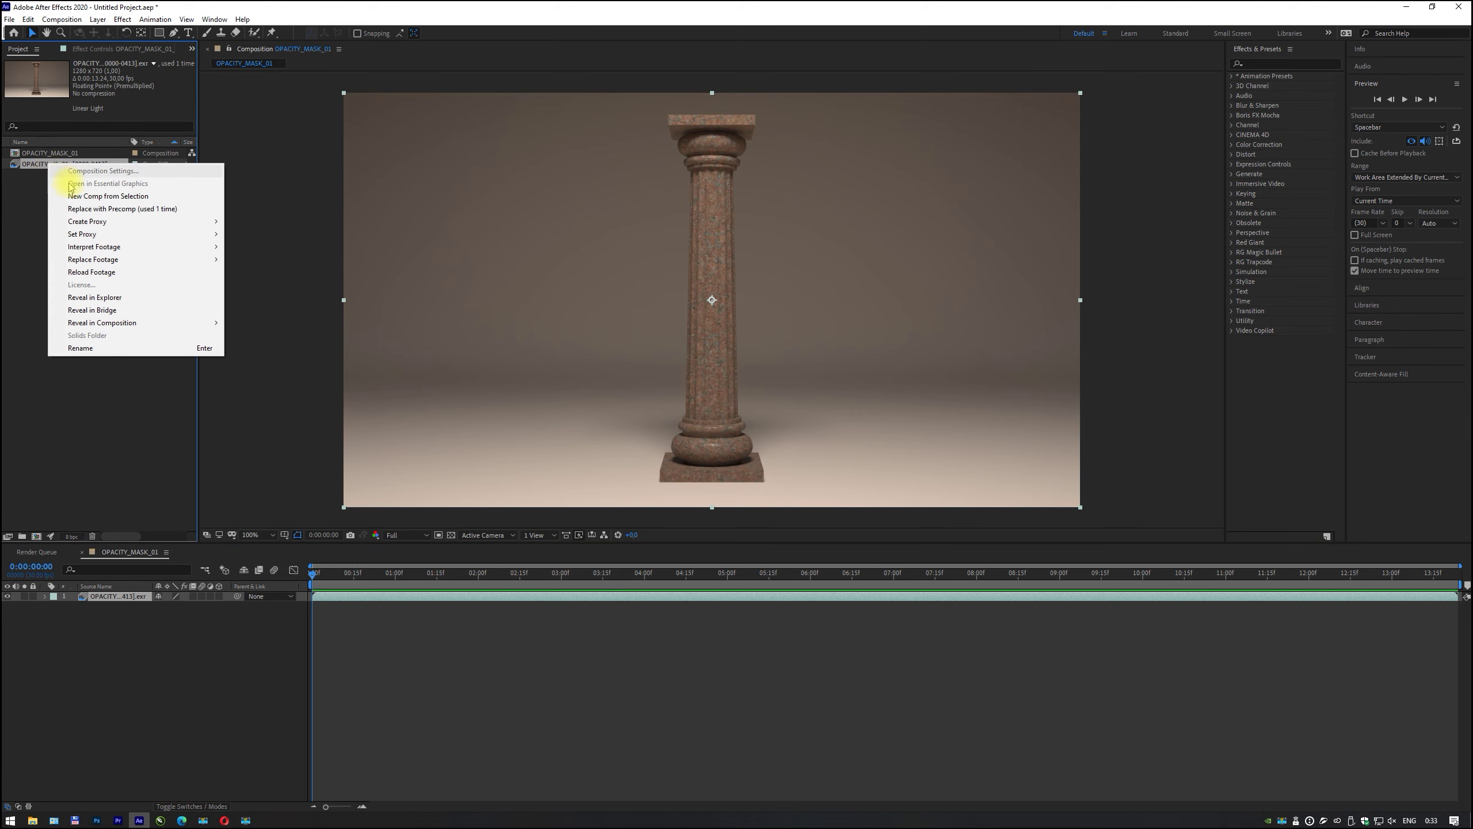
{"action": "left_click", "coordinate": [89, 196]}
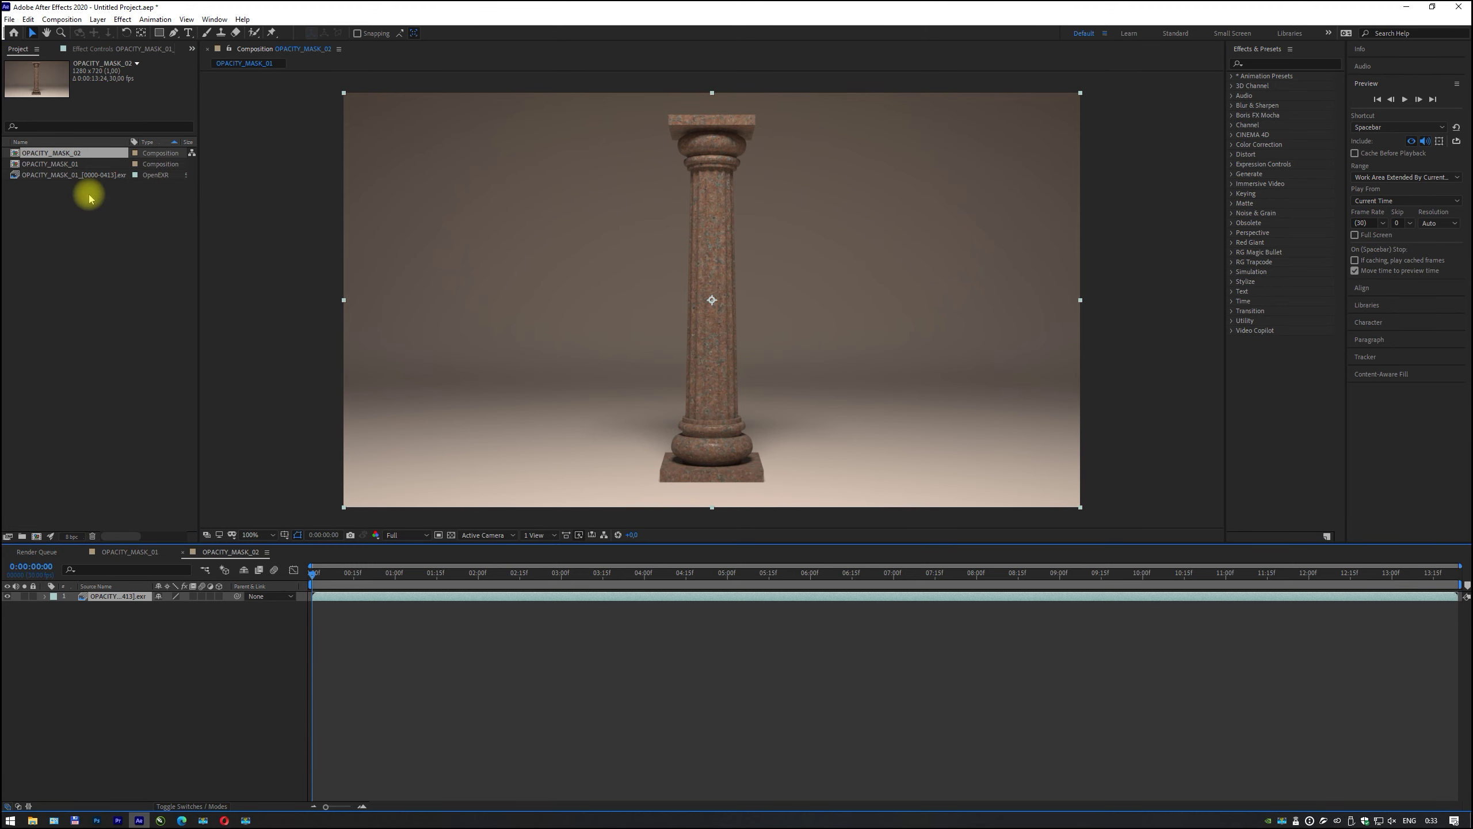
{"action": "right_click", "coordinate": [115, 597]}
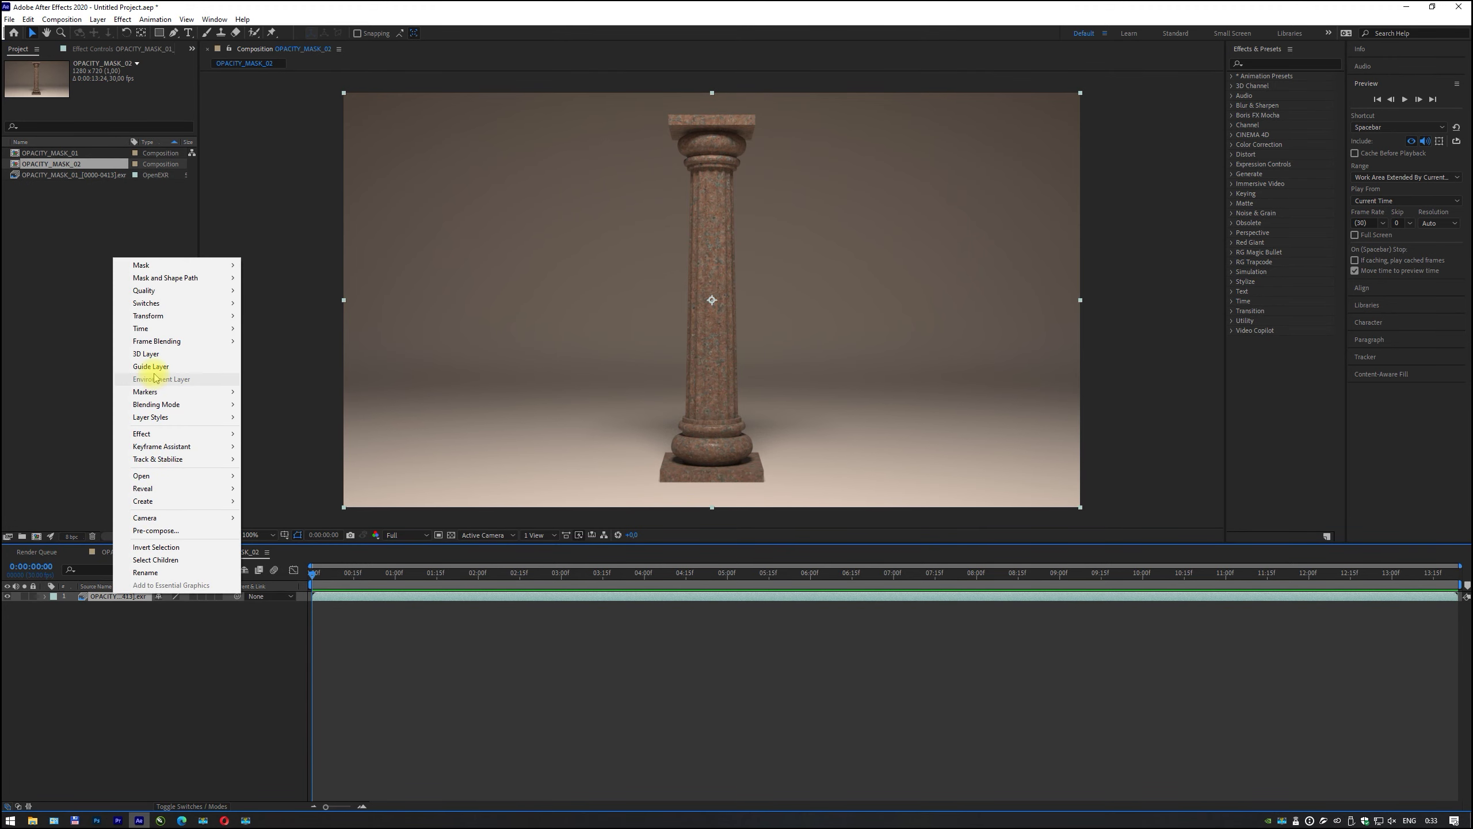
{"action": "mouse_move", "coordinate": [142, 328]}
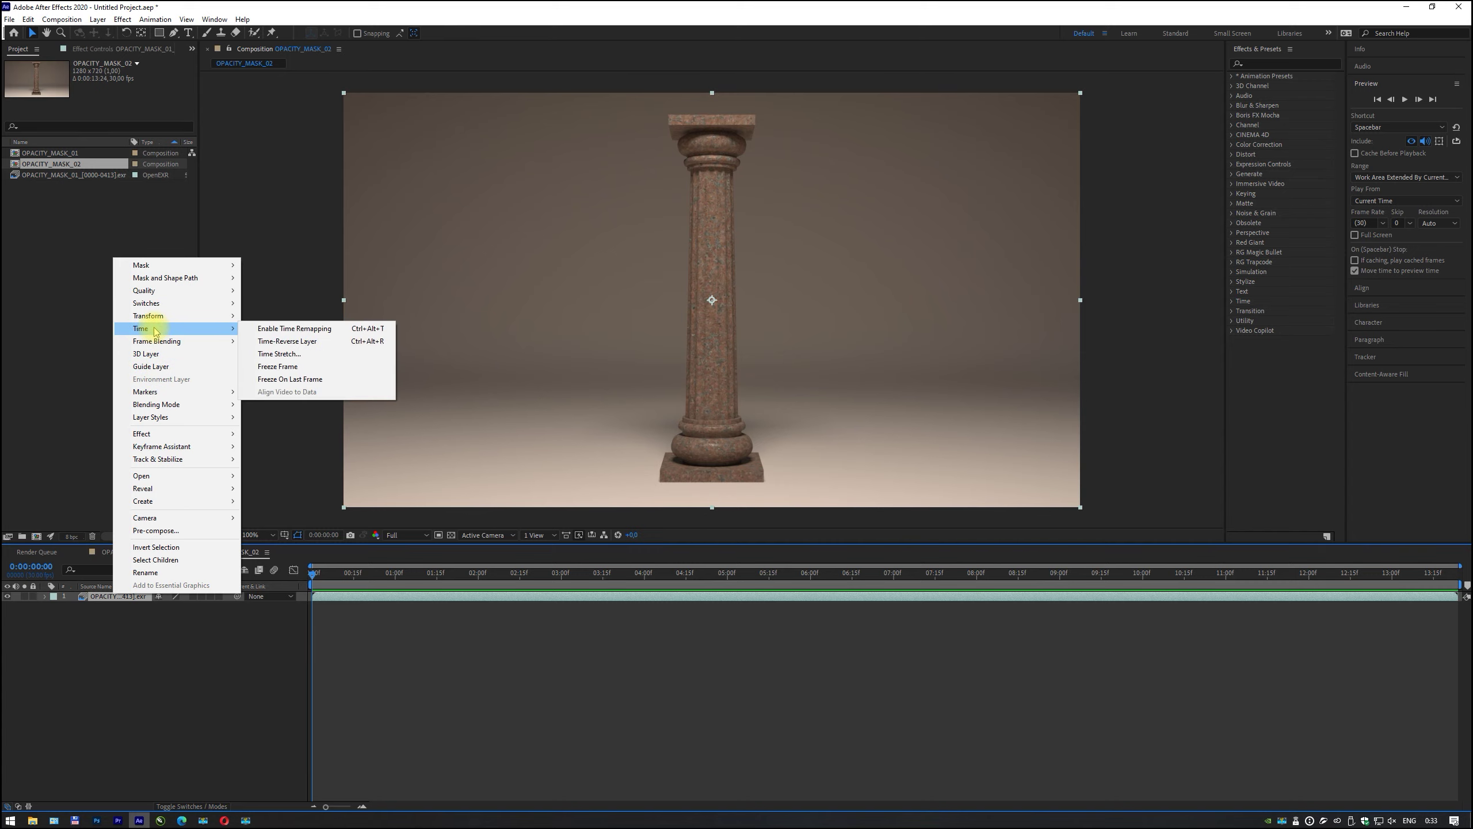
{"action": "left_click", "coordinate": [278, 341]}
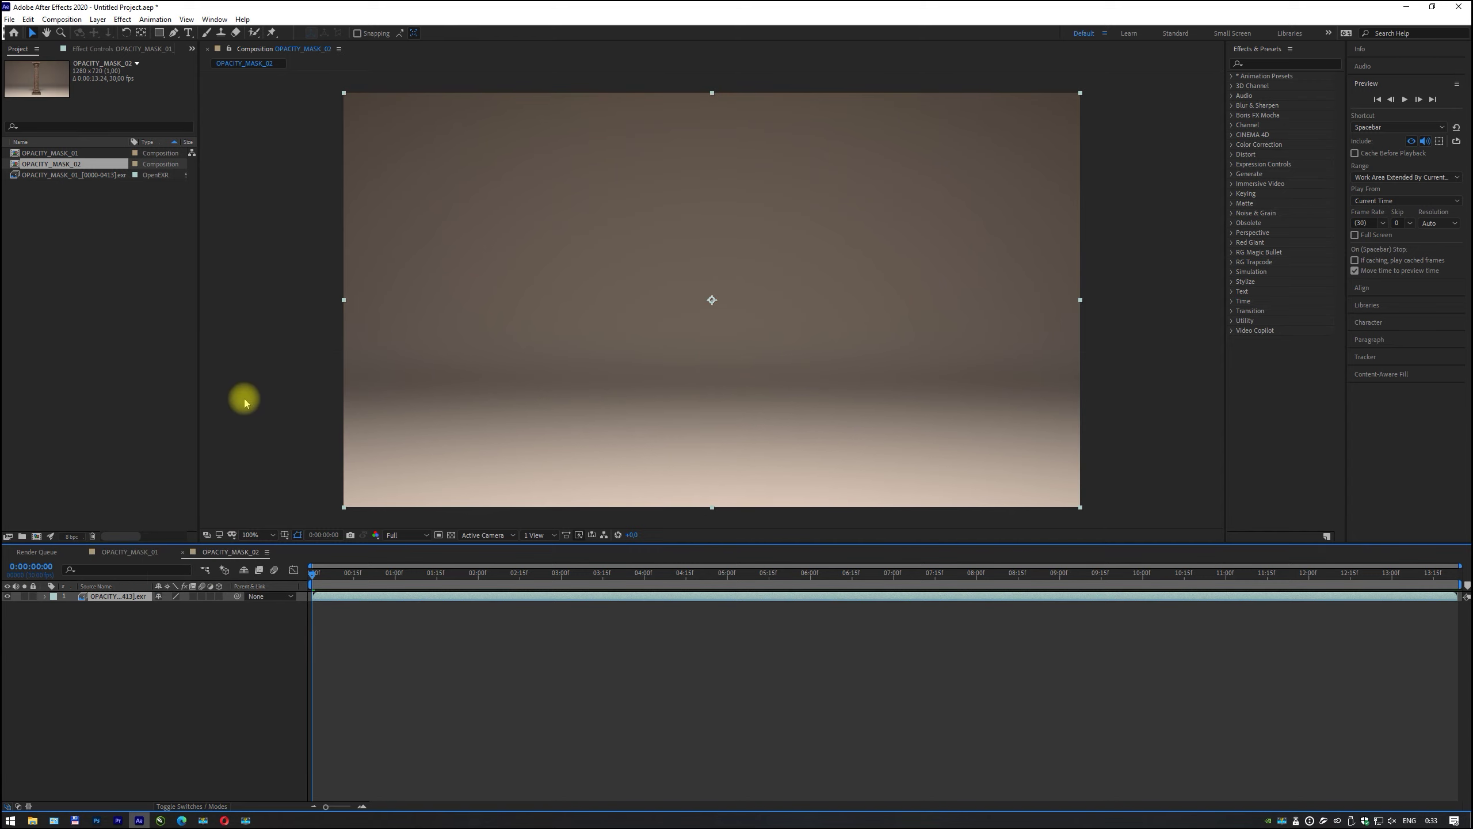
Step: Preview OPACITY_MASK_02, restarting once, and stop on the fully reassembled column at 0:00:13:15
{"action": "key", "text": "space"}
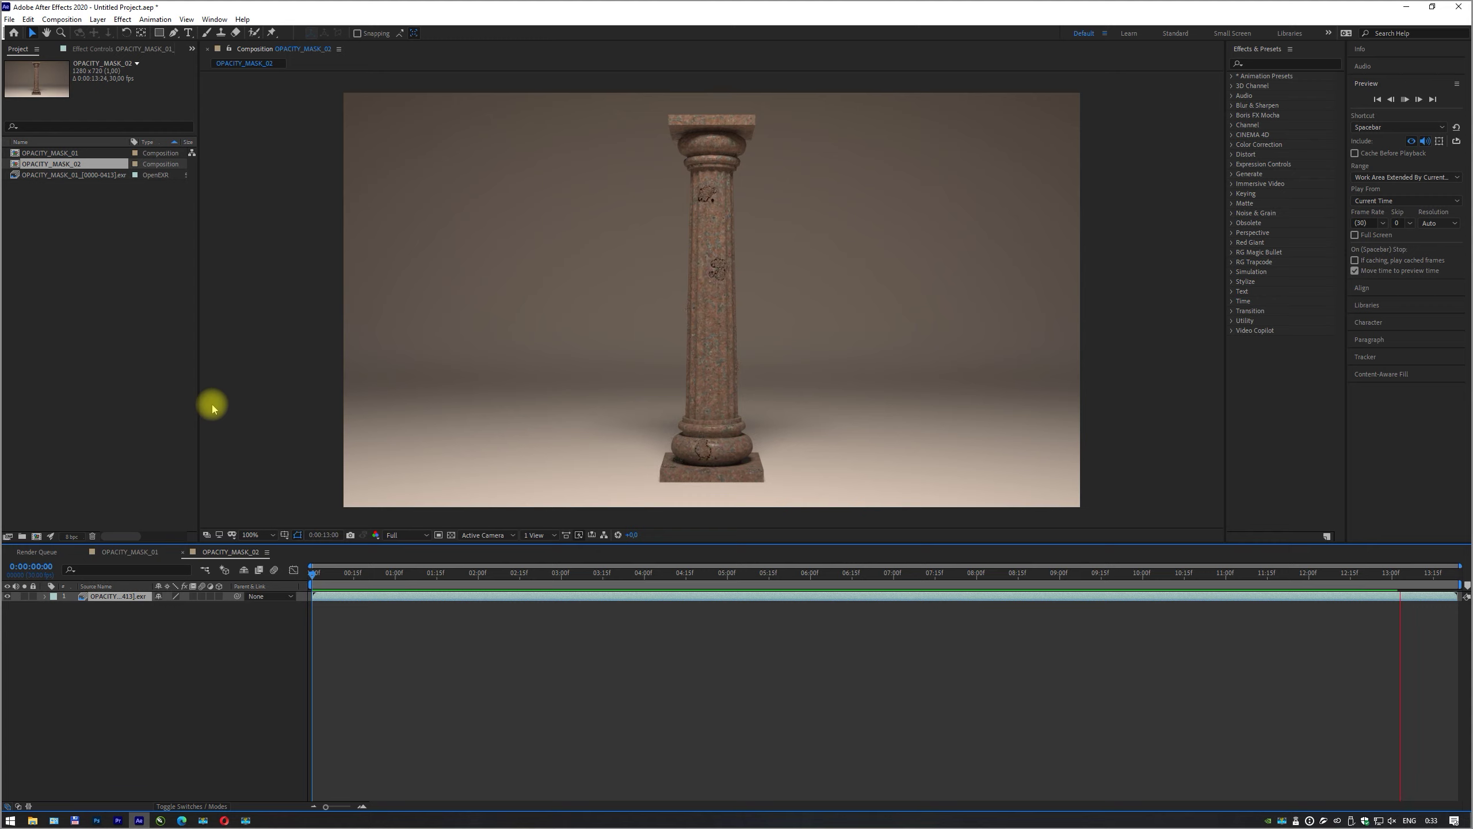
{"action": "key", "text": "space"}
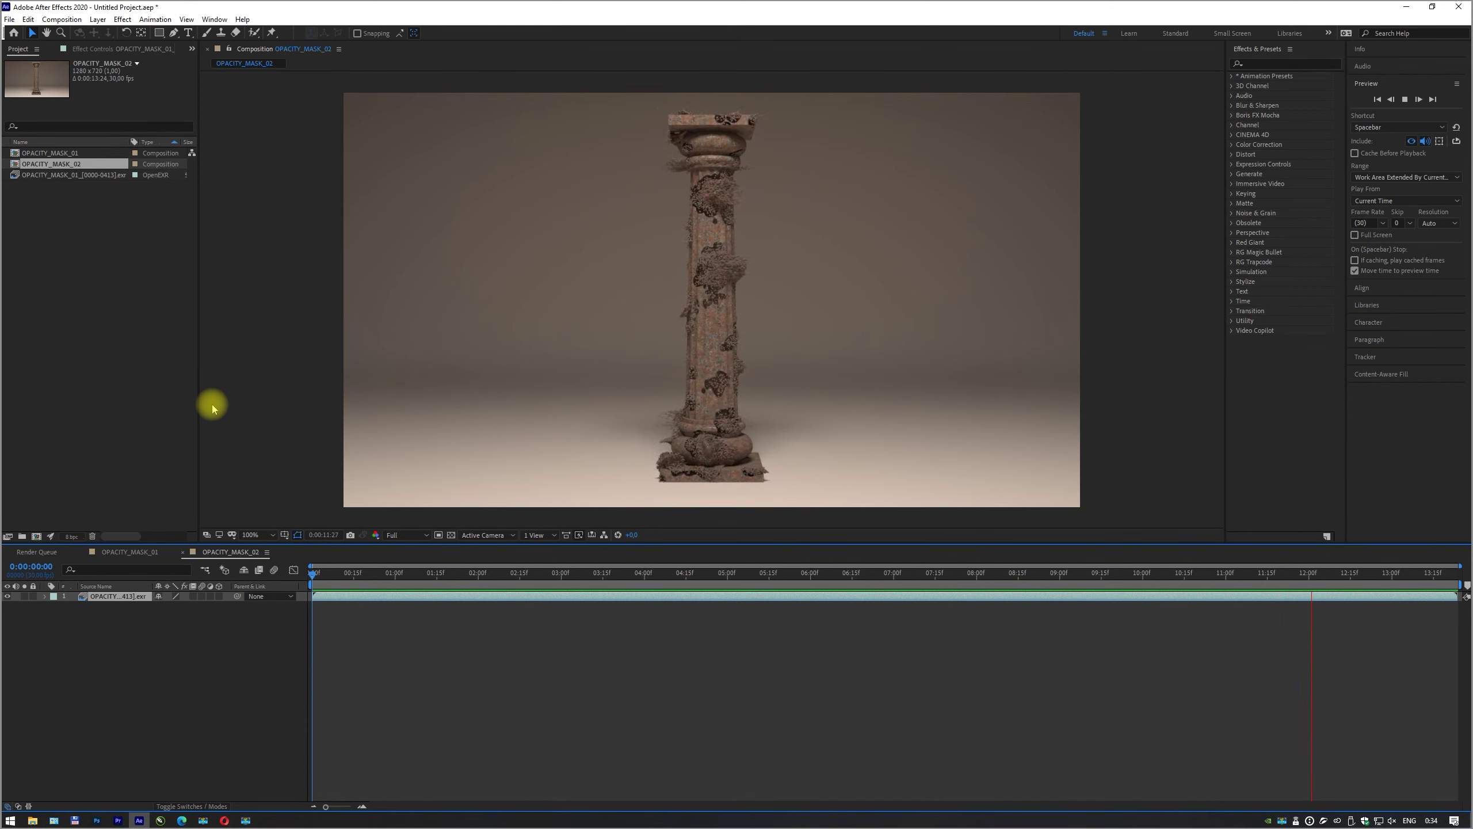
{"action": "key", "text": "space"}
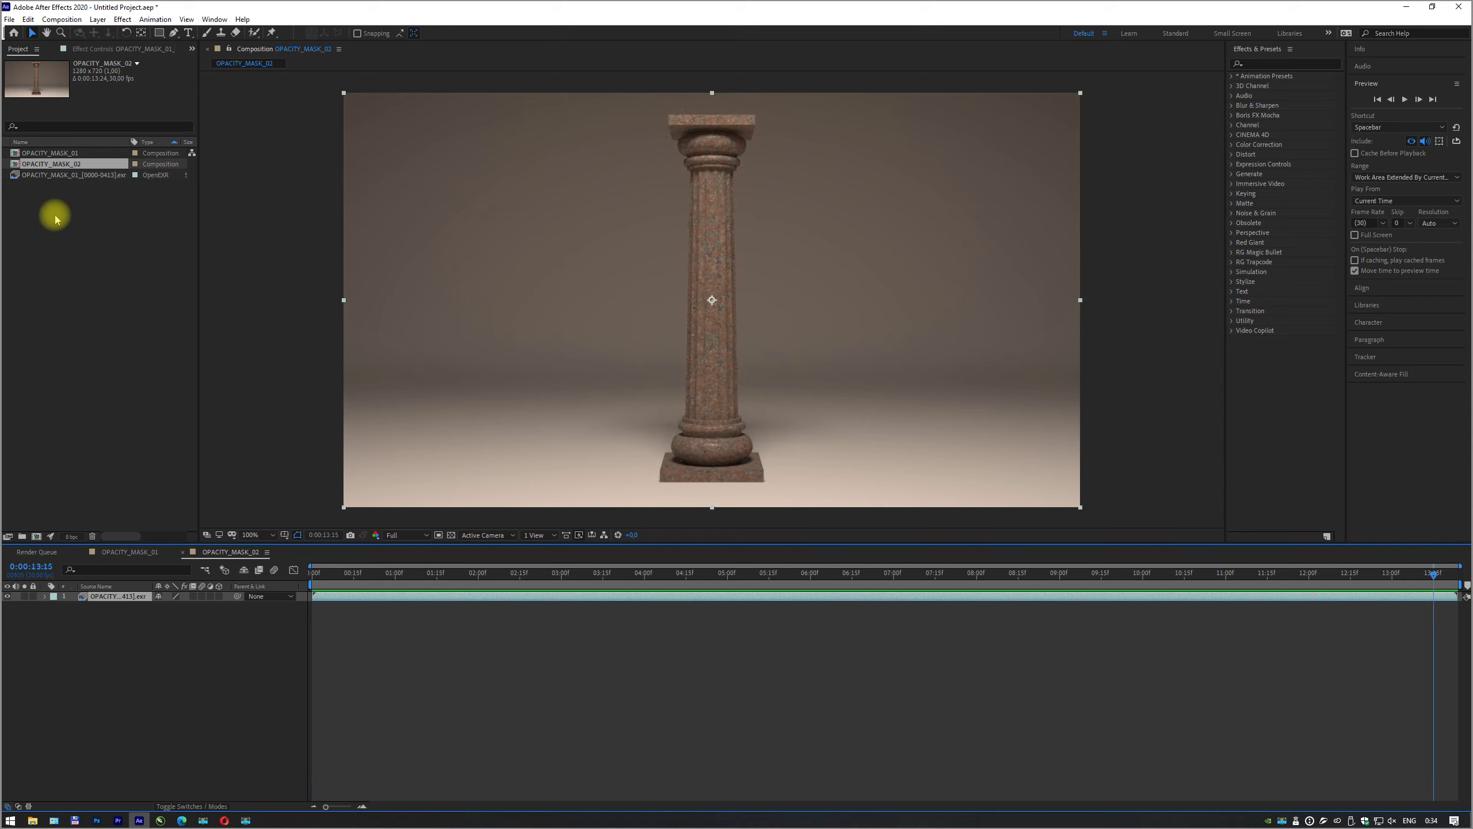
Step: Open the File menu over the OPACITY_MASK_02 composition
{"action": "left_click", "coordinate": [10, 19]}
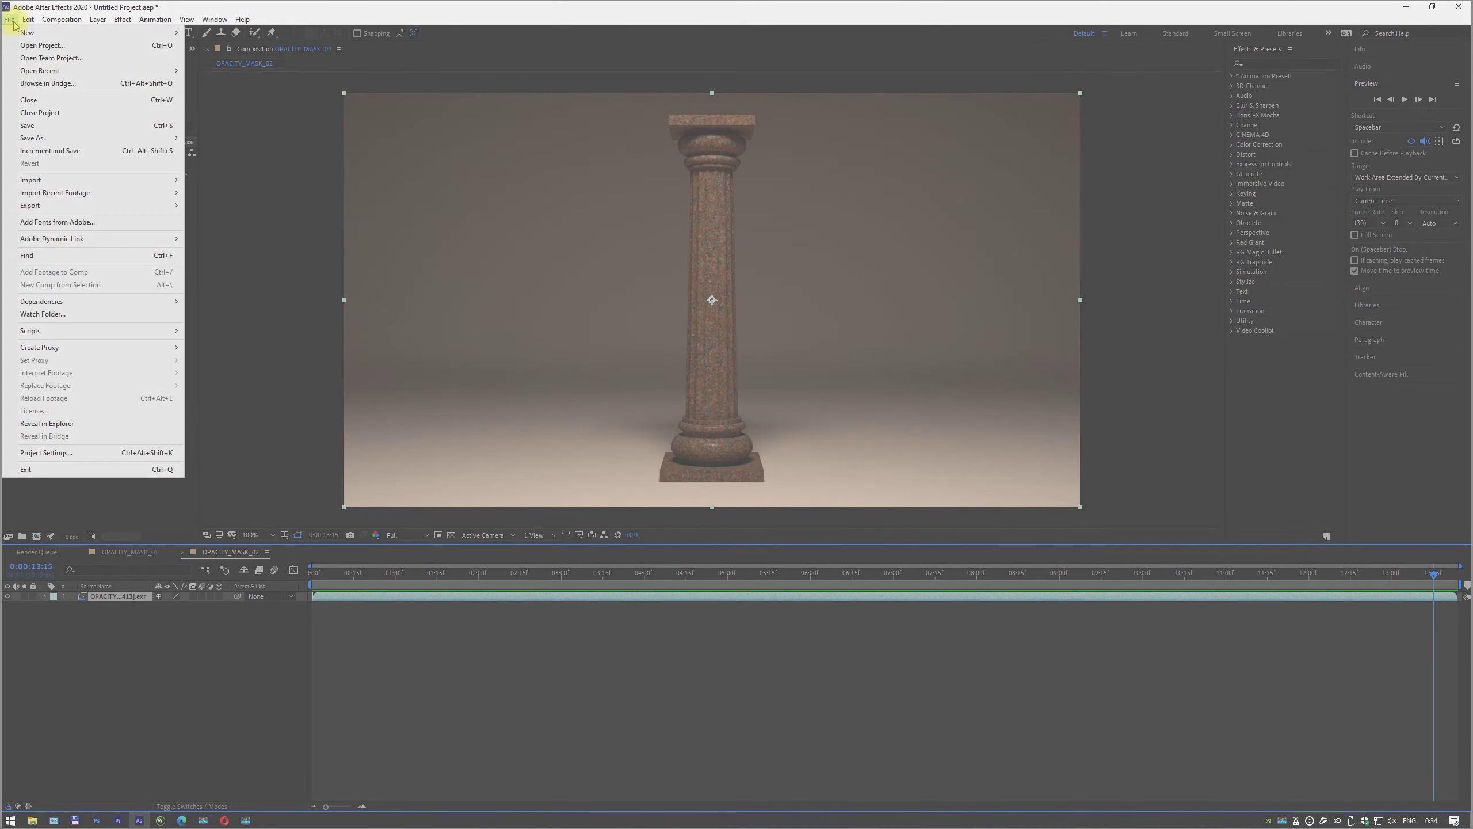